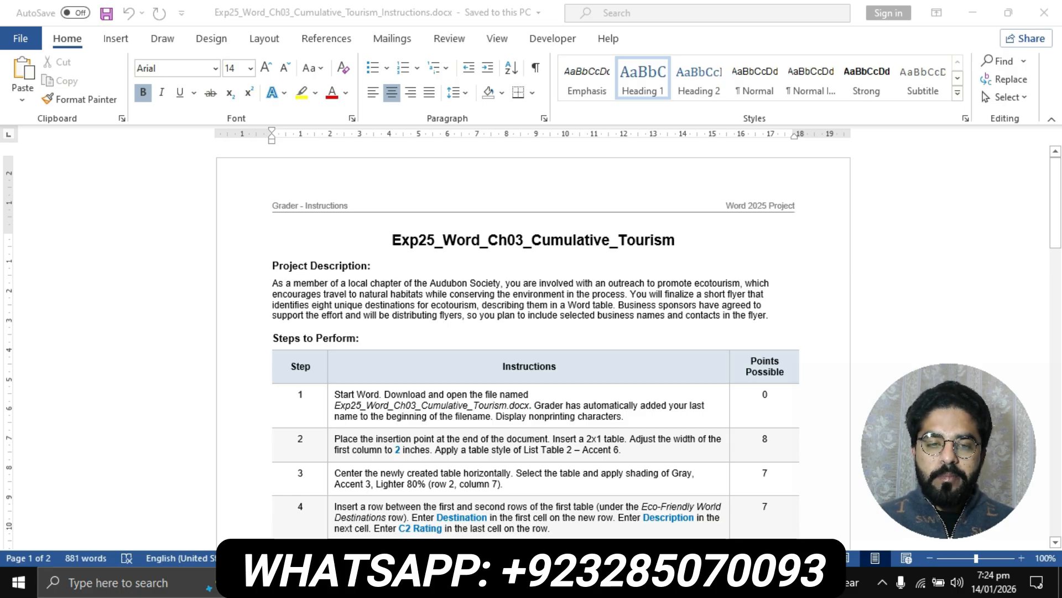
Step: Look through the instructions document and highlight its title, Exp25_Word_Ch03_Cumulative_Tourism, in yellow
scroll(534, 340, down, 20)
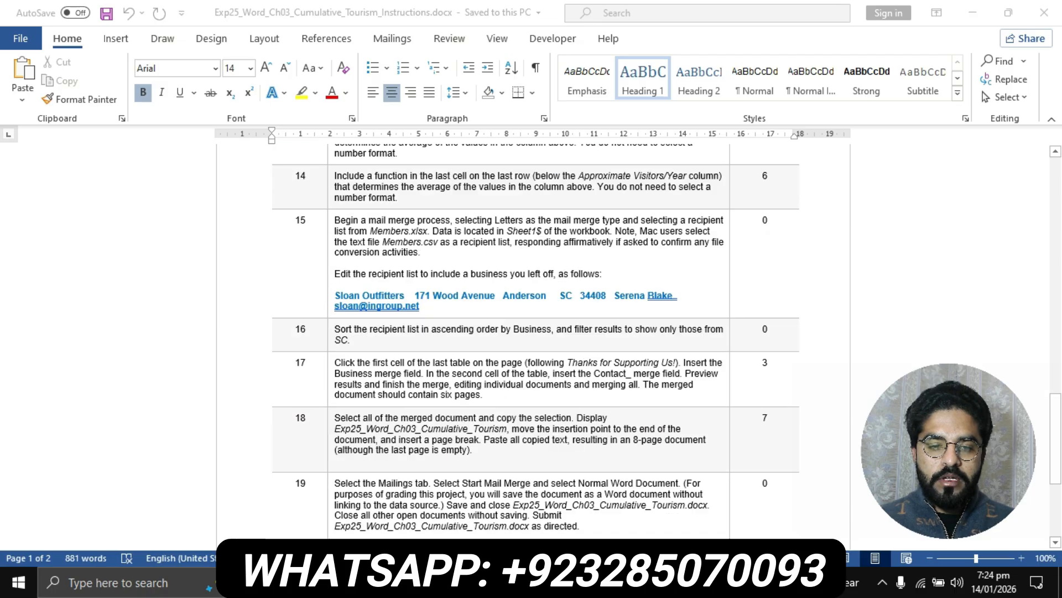
scroll(534, 341, down, 3)
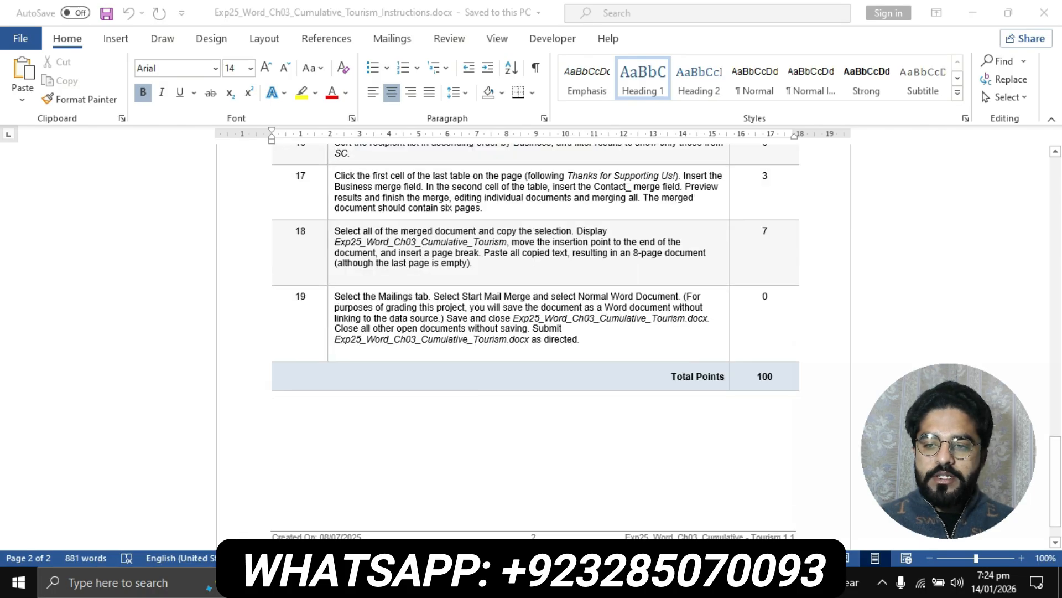
scroll(534, 340, up, 20)
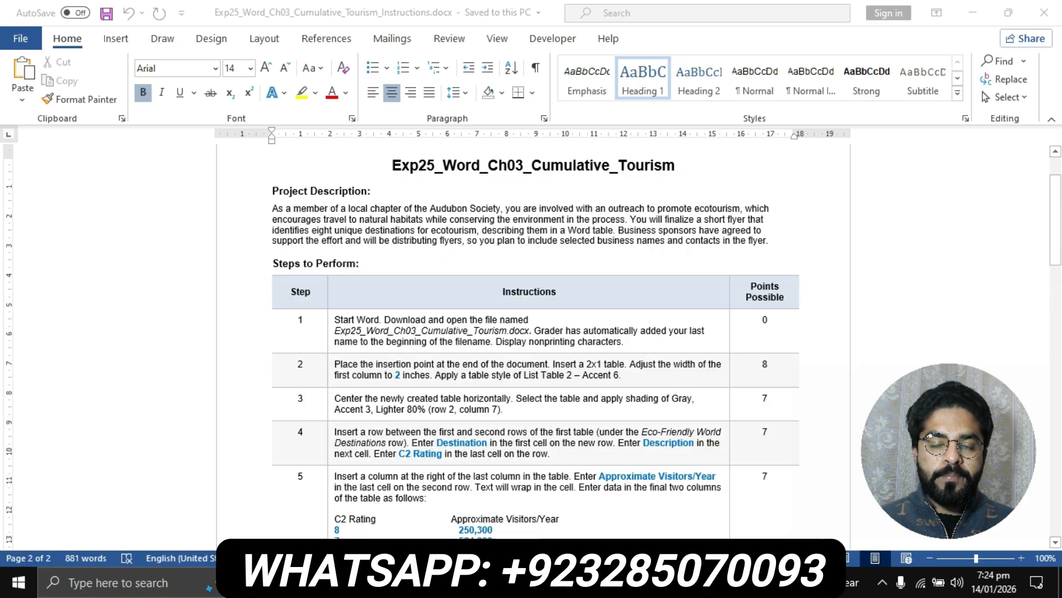
scroll(534, 340, up, 3)
ctrl+scroll(534, 341, up, 3)
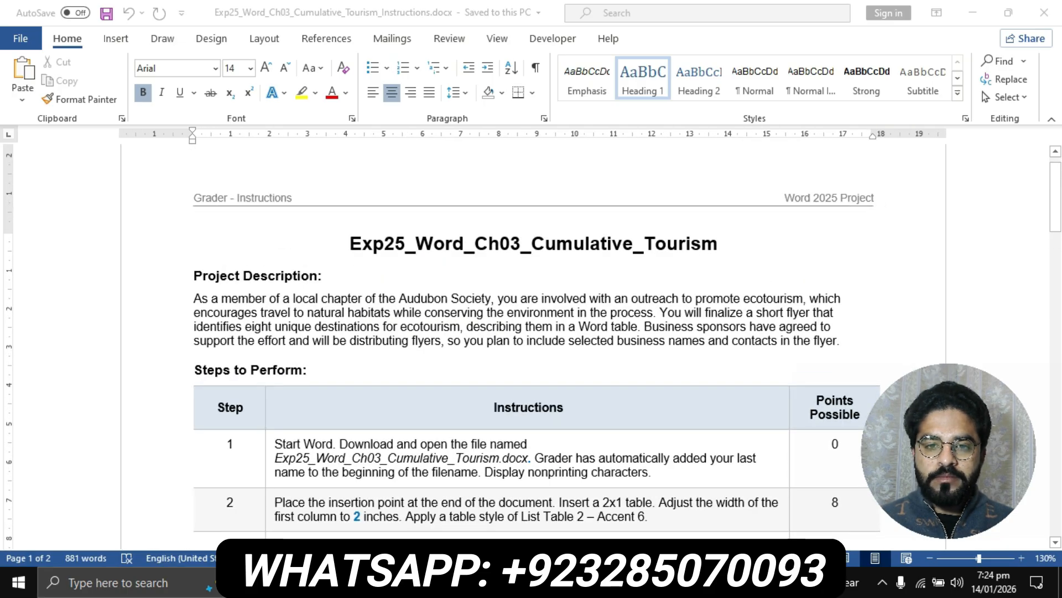
ctrl+scroll(408, 244, up, 1)
click(408, 244)
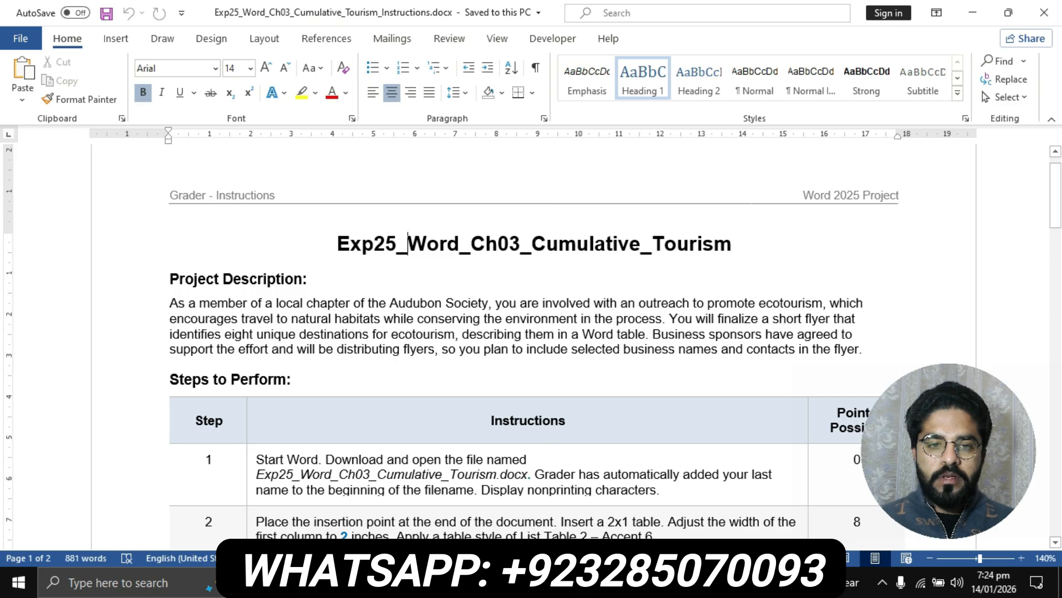
triple_click(327, 243)
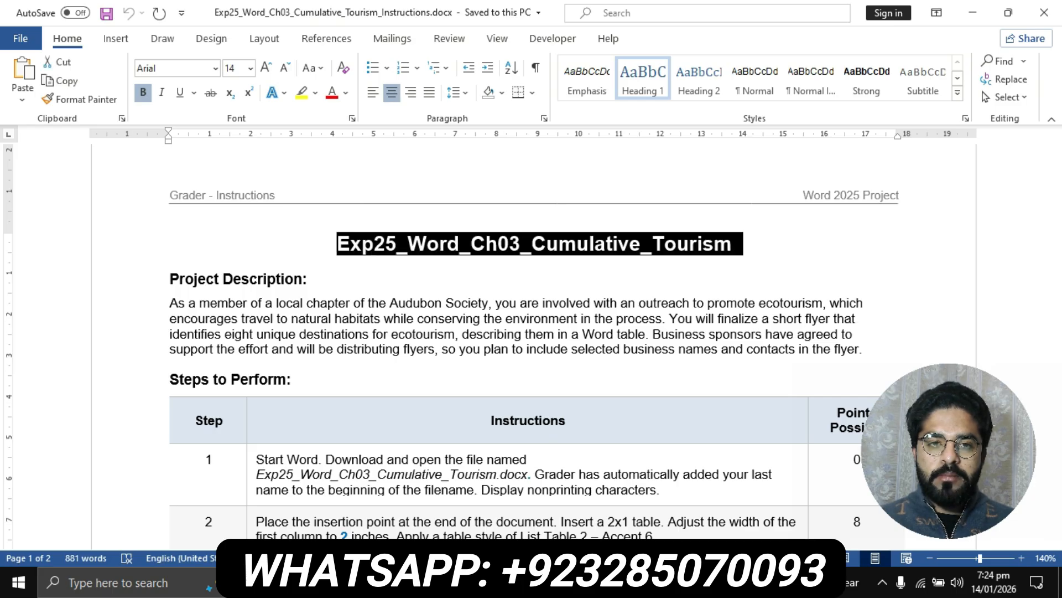
click(301, 92)
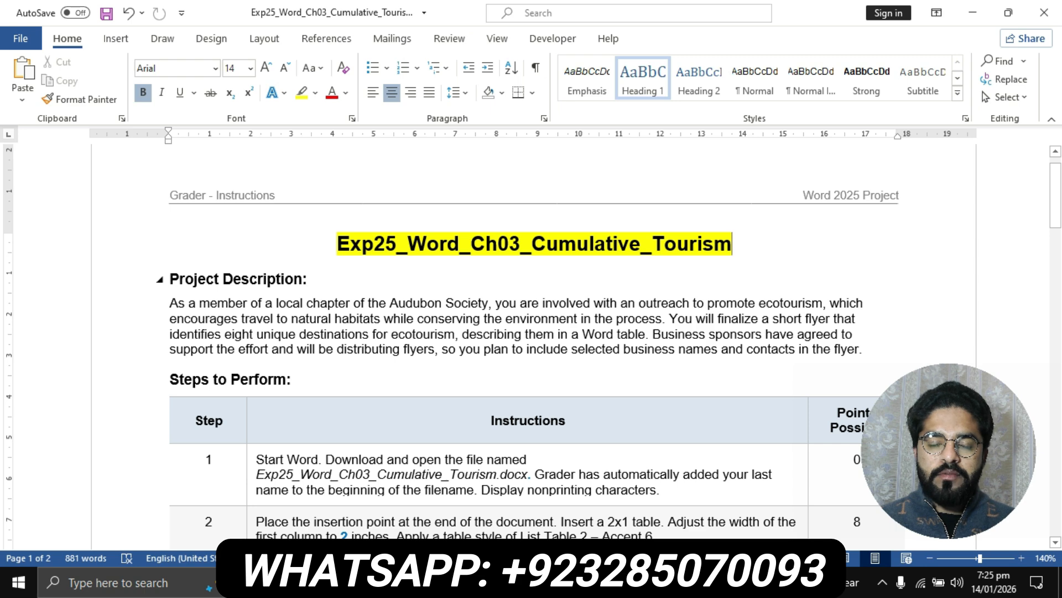
Step: Highlight the Project Description heading and its paragraph in yellow
scroll(531, 343, down, 1)
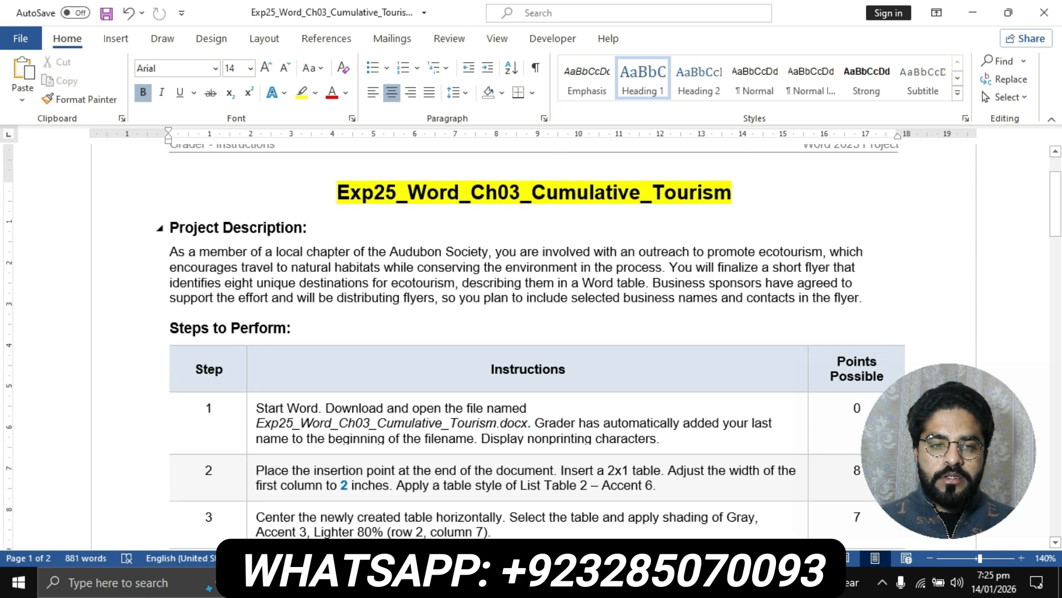
drag(166, 227, 869, 297)
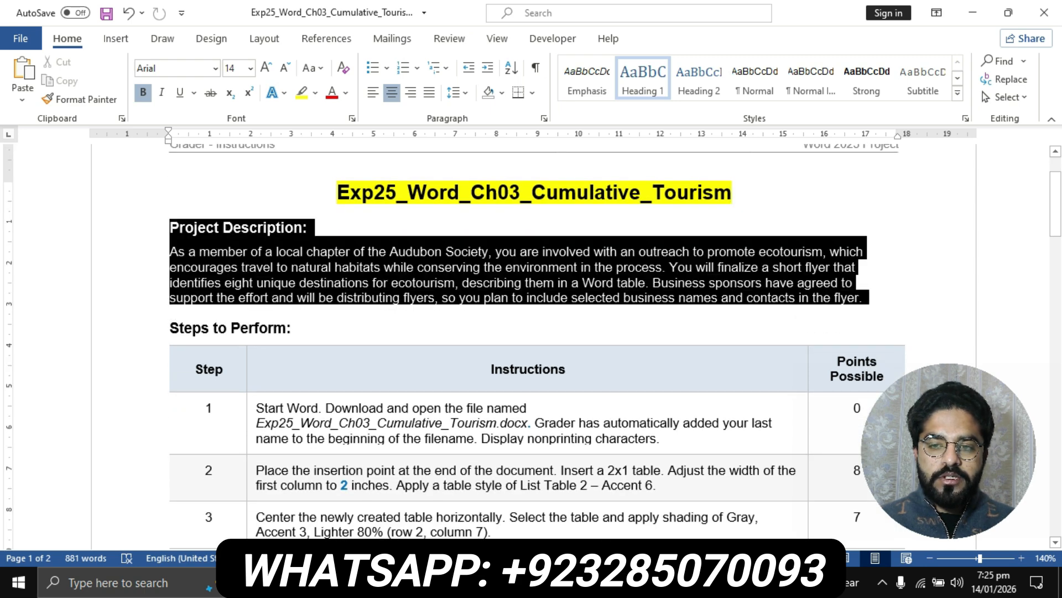
click(302, 93)
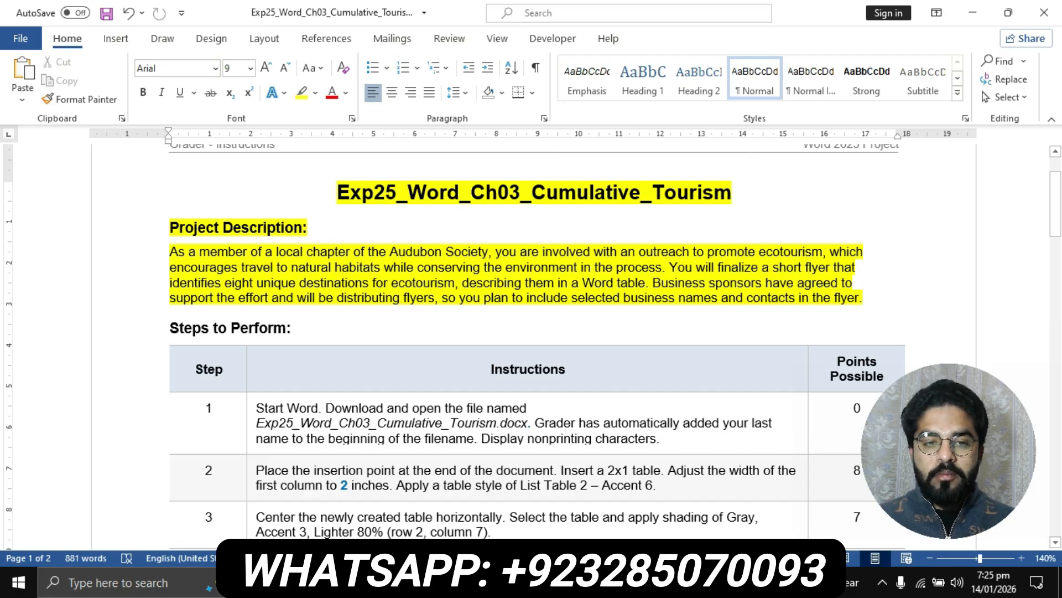
Step: Highlight the step 1 instructions in yellow and make the file name Exp25_Word_Ch03_Cumulative_Tourism.docx in them bold
scroll(531, 332, down, 4)
click(250, 206)
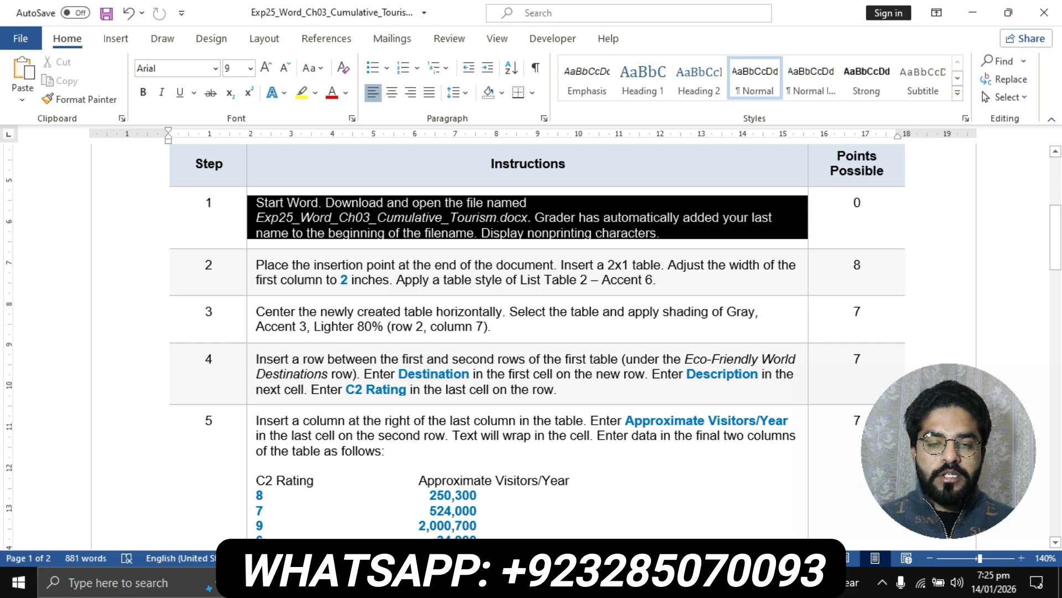
click(302, 93)
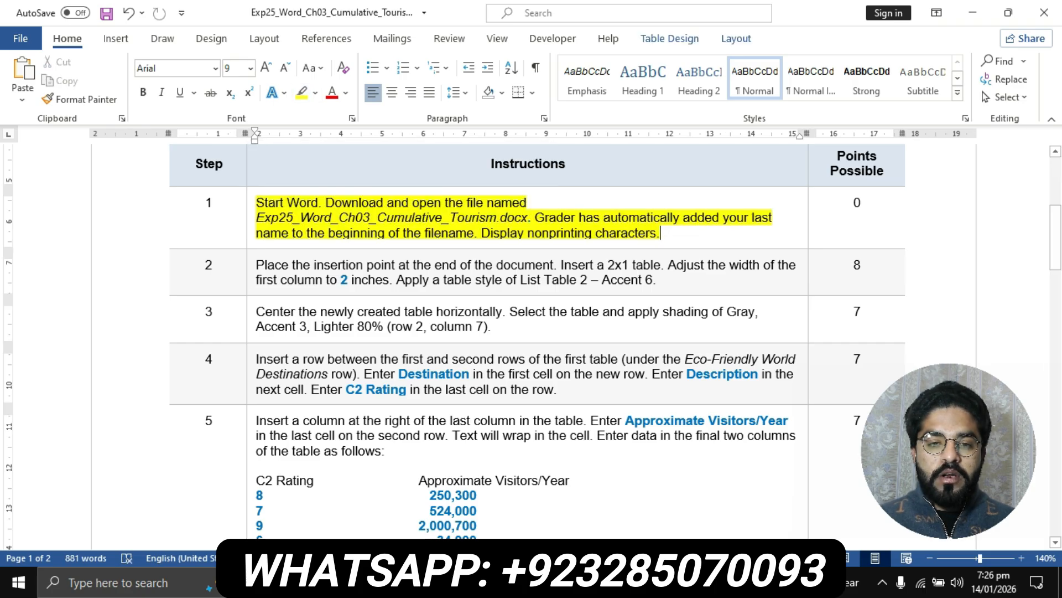
drag(257, 217, 528, 218)
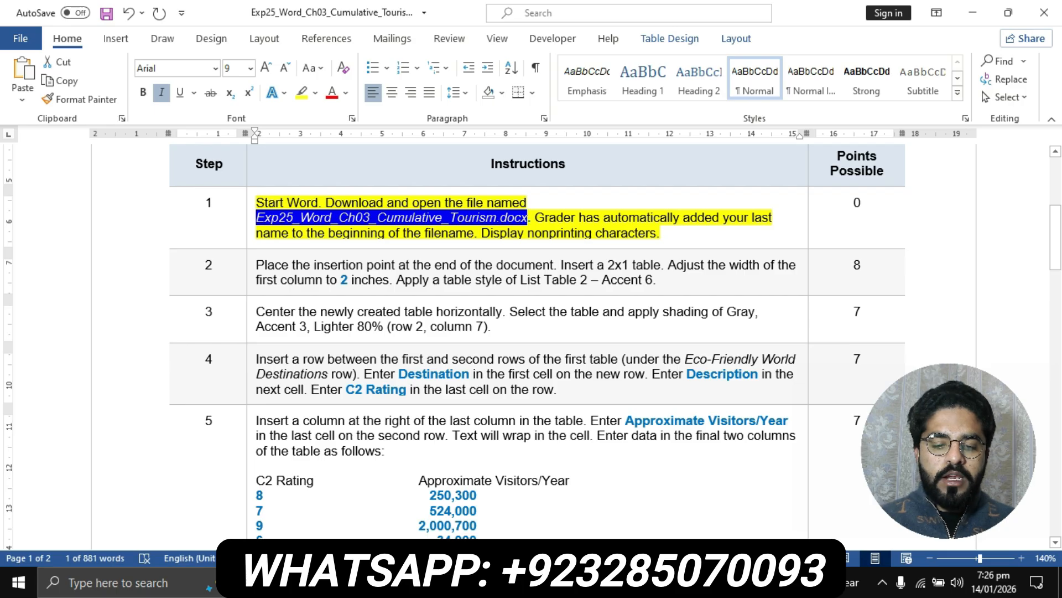
key(ctrl+b)
click(456, 233)
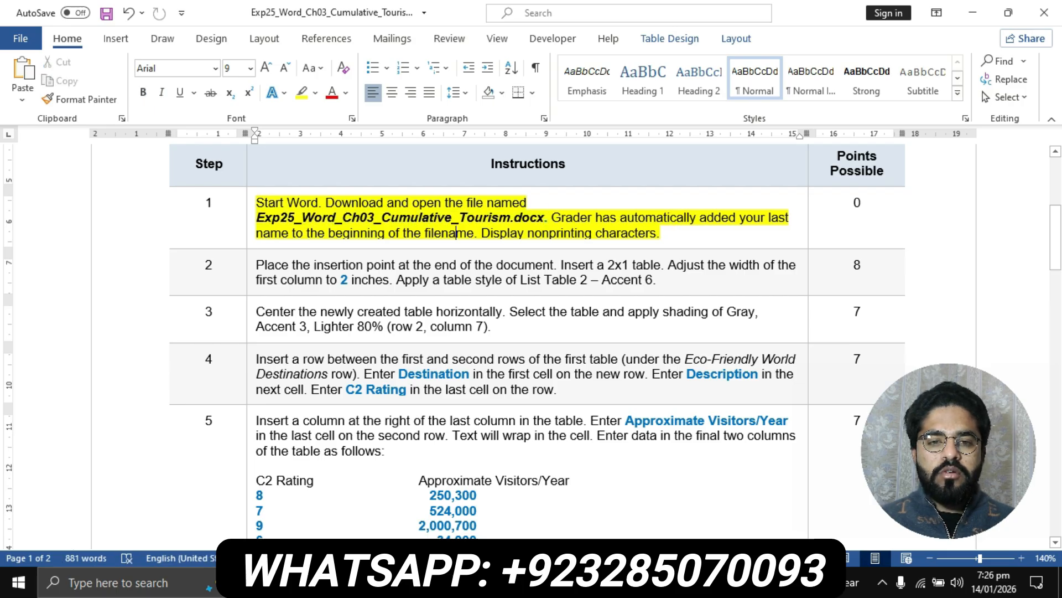
drag(256, 217, 544, 218)
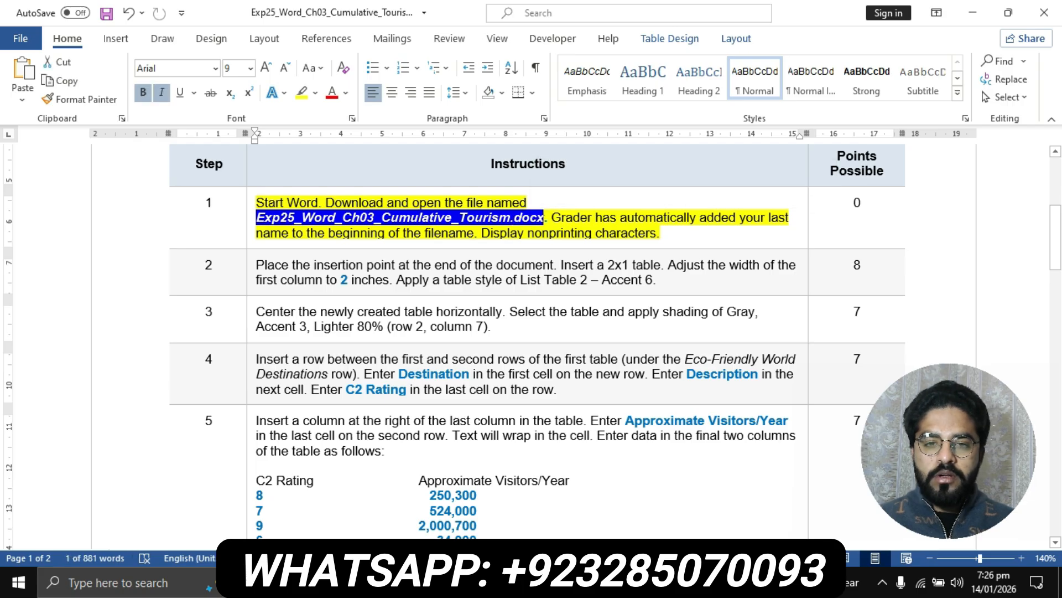
click(531, 233)
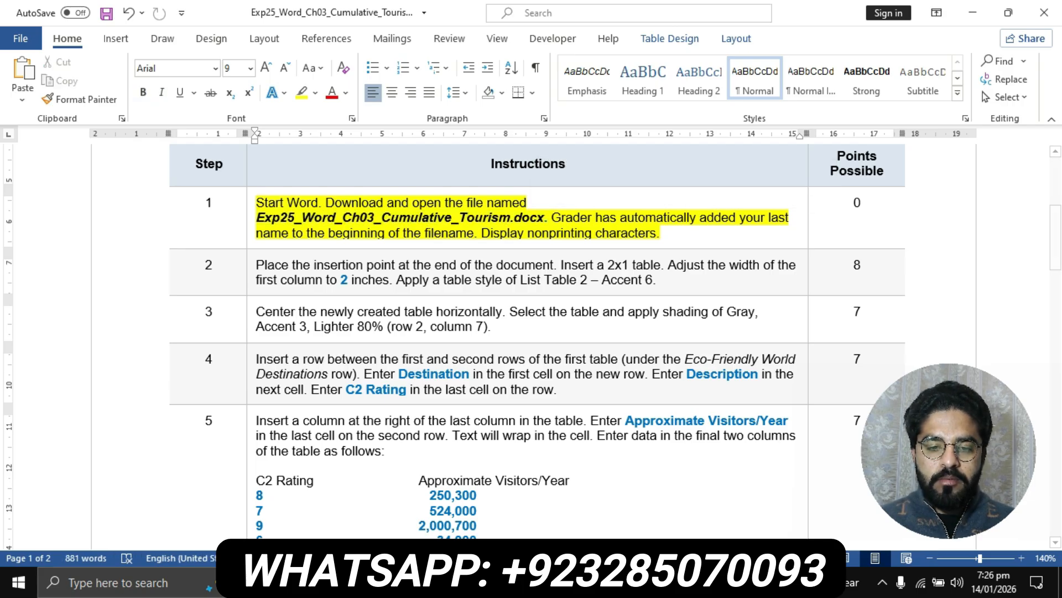
Step: Switch to the Ecotourism flyer document and look through it from the title to the closing line
click(471, 582)
click(555, 503)
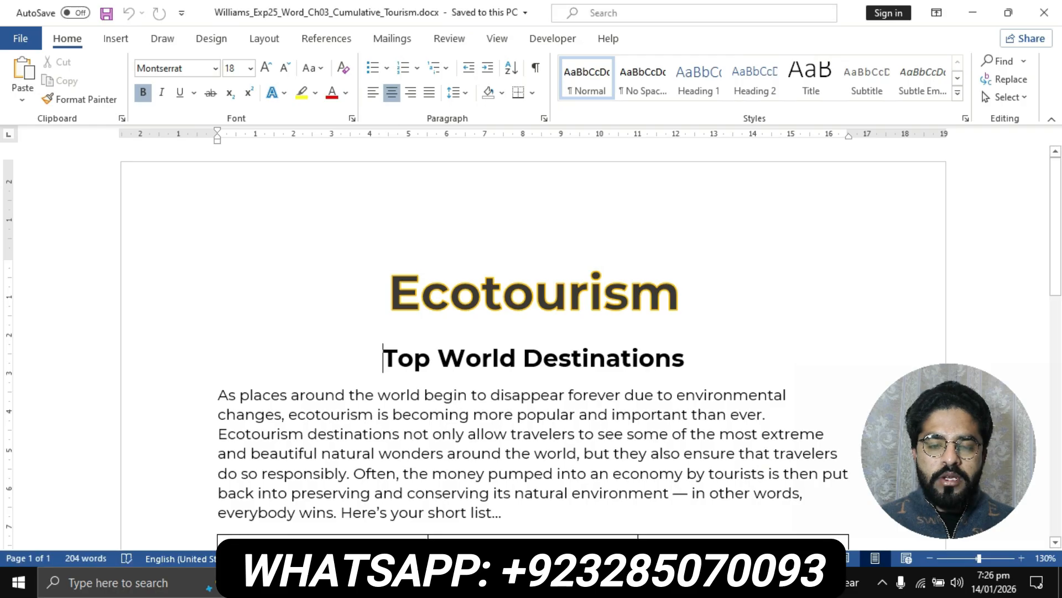
scroll(531, 332, down, 8)
scroll(532, 332, down, 5)
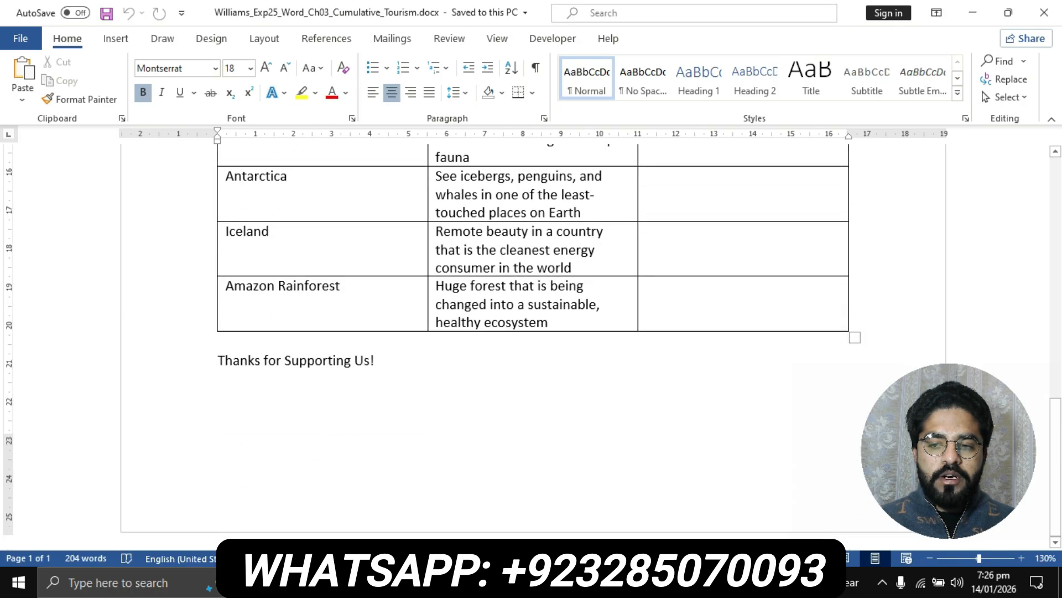
scroll(531, 332, up, 13)
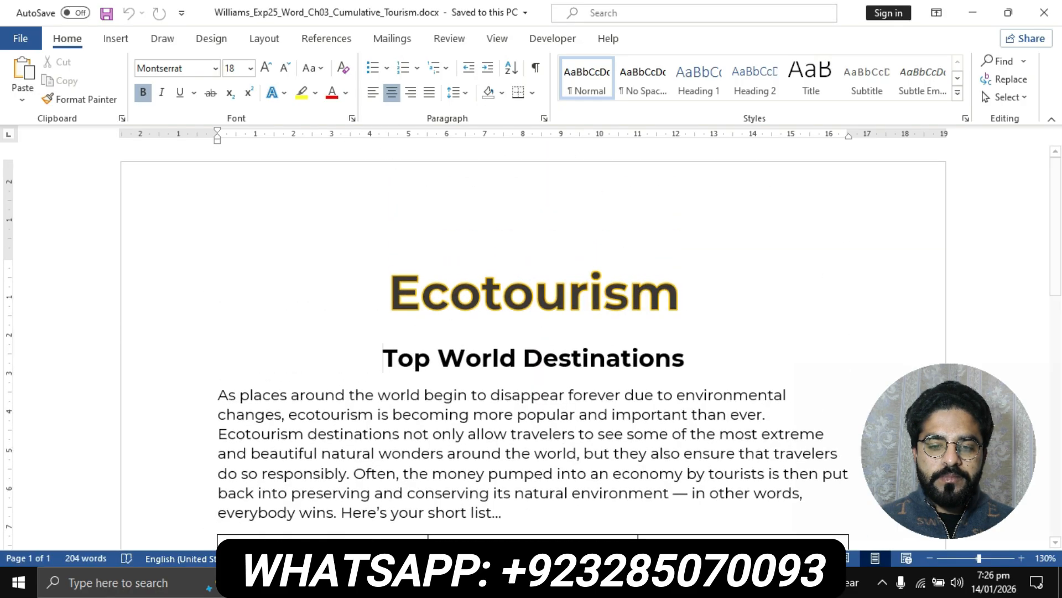
Step: Return to the instructions document and highlight the step 2 instructions in yellow
click(471, 583)
click(387, 500)
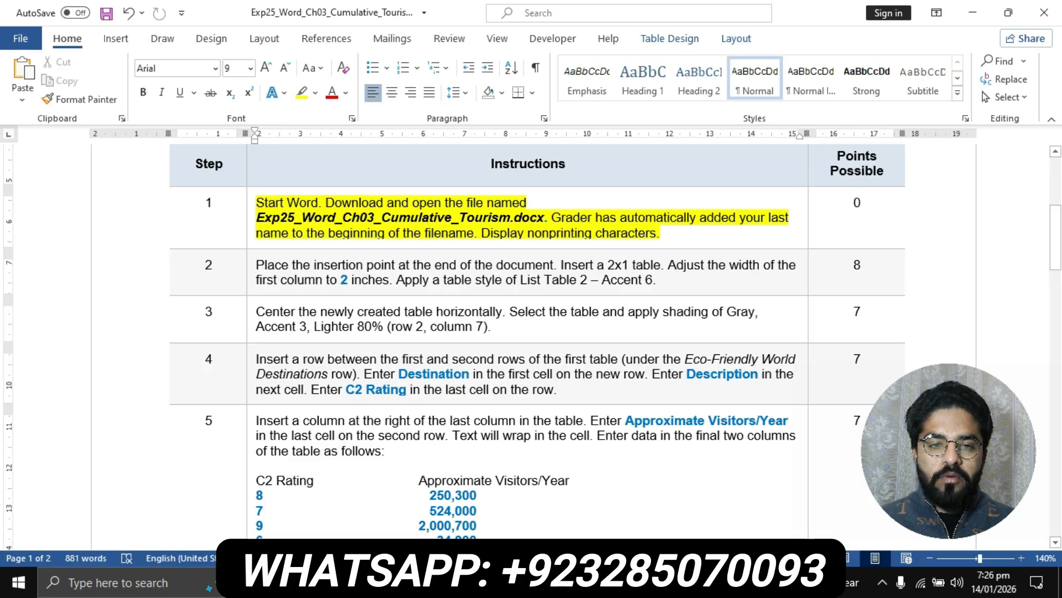
click(251, 267)
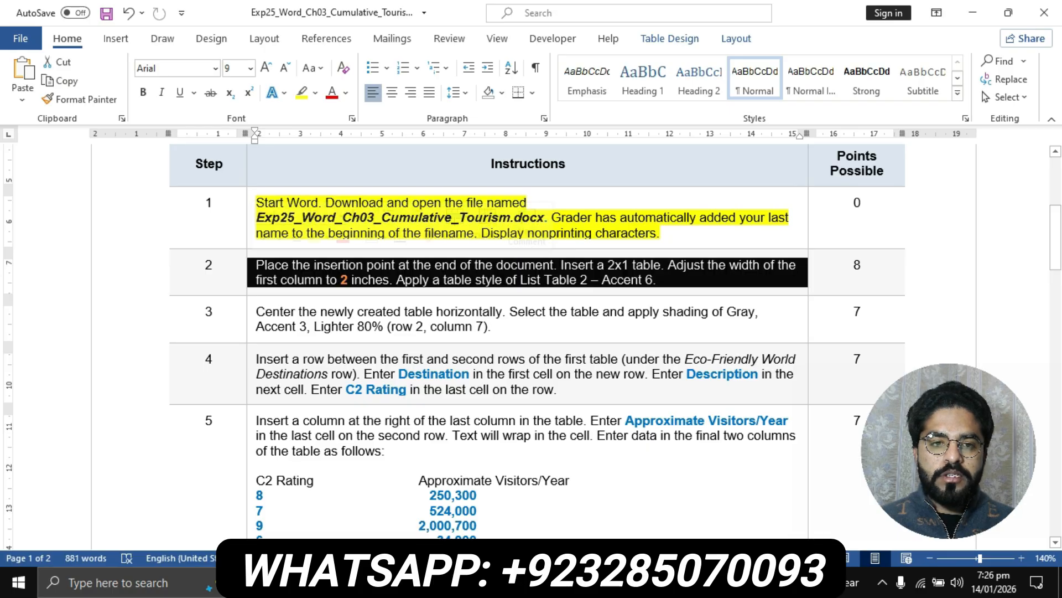
click(302, 93)
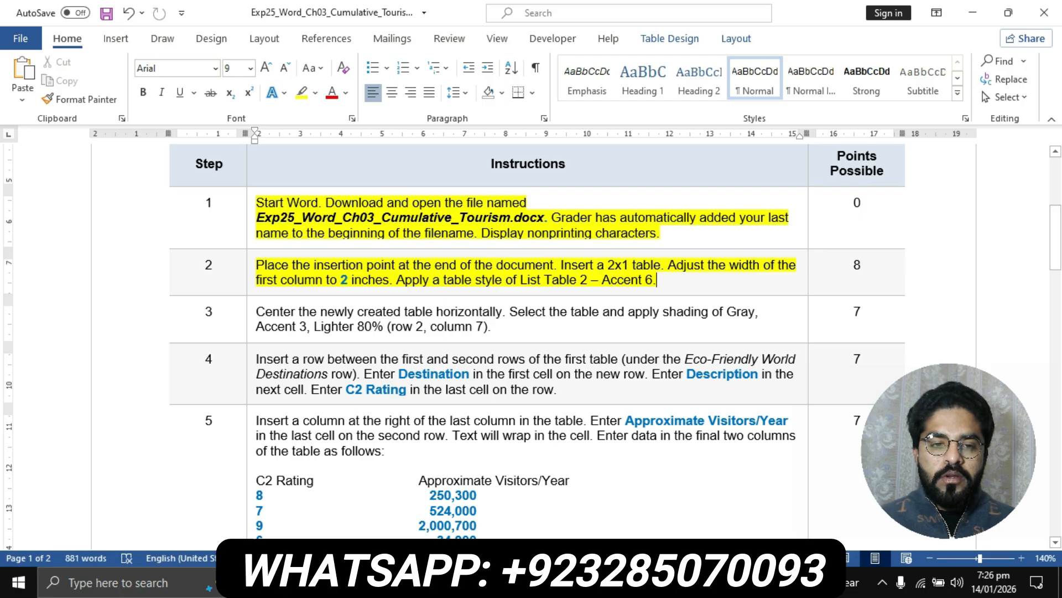
drag(256, 265, 553, 265)
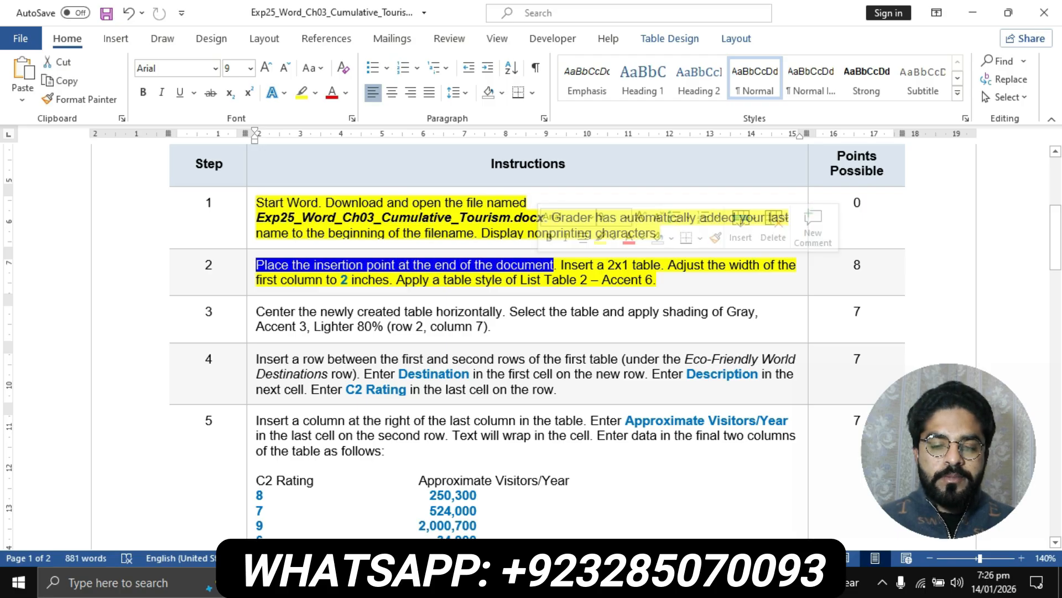
Step: Switch to the Ecotourism flyer and place the insertion point on the empty line below "Thanks for Supporting Us!"
click(471, 582)
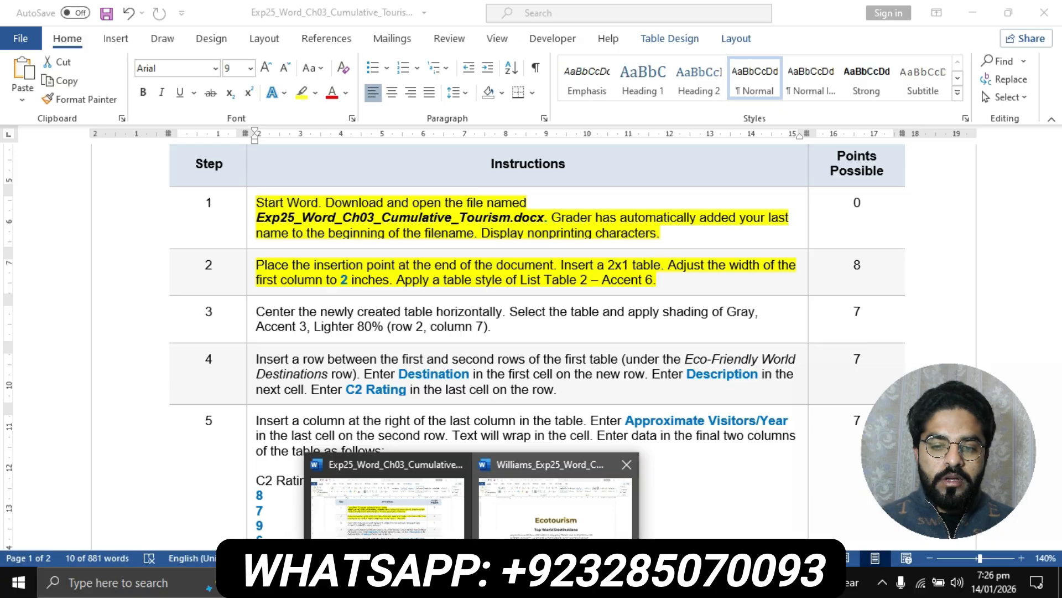
click(555, 507)
scroll(531, 332, down, 10)
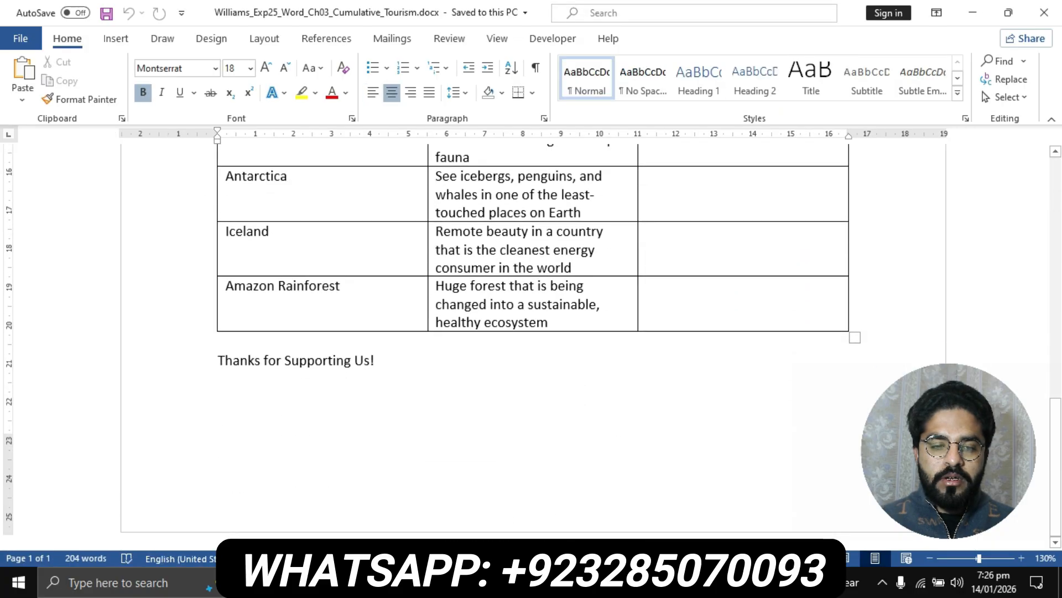
click(219, 380)
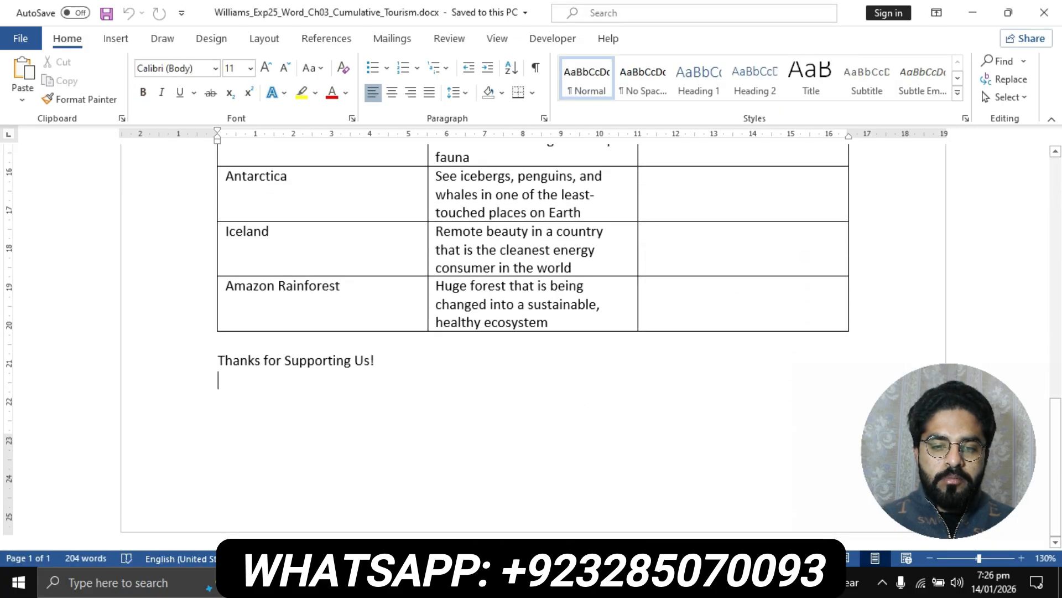
Step: Check step 2 in the instructions and insert a 2x1 table at the end of the Ecotourism flyer
click(472, 582)
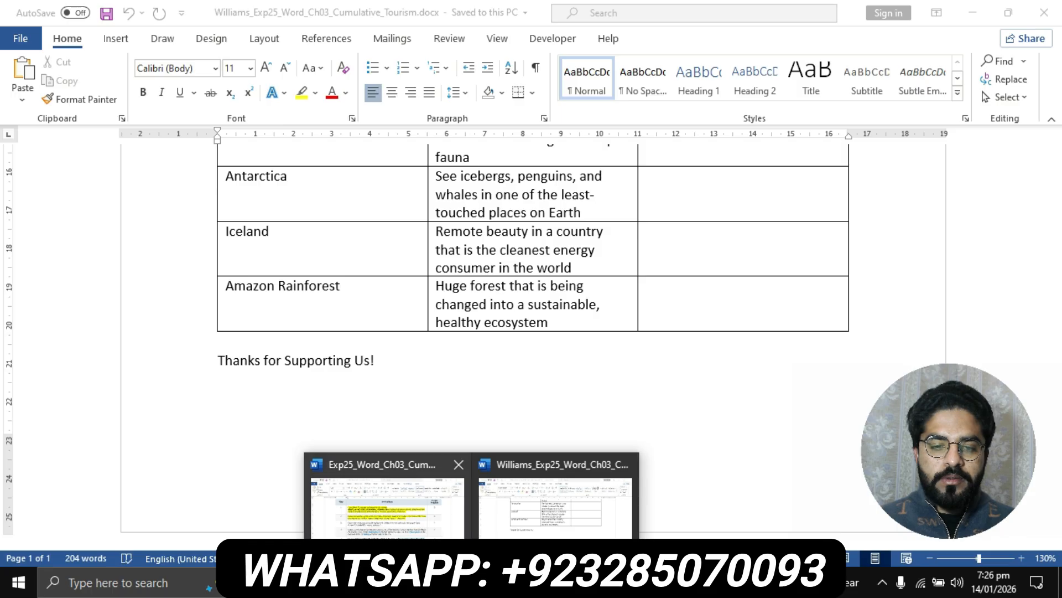
click(387, 506)
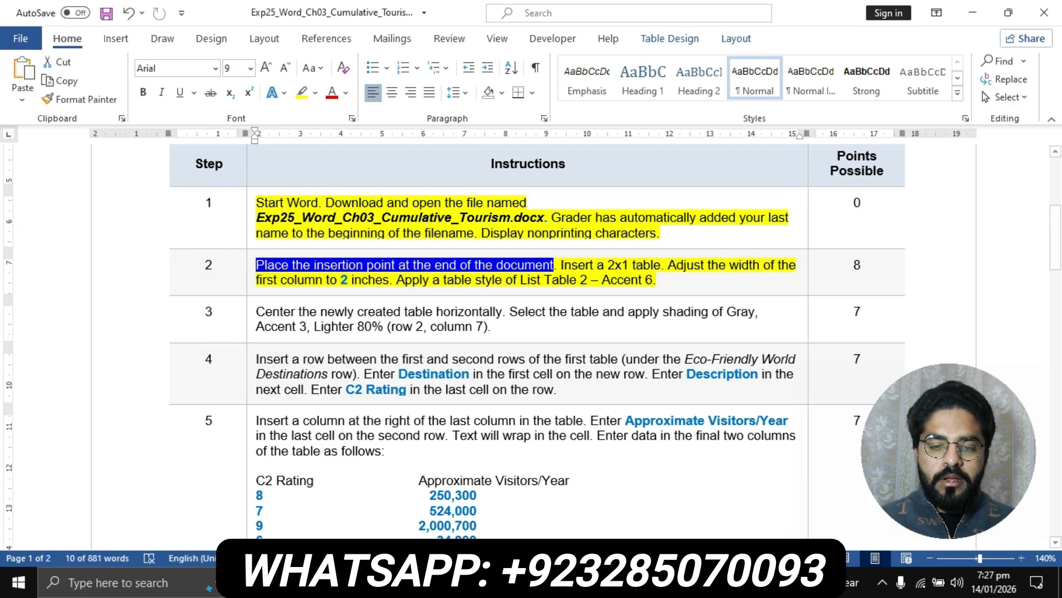
click(471, 582)
click(555, 507)
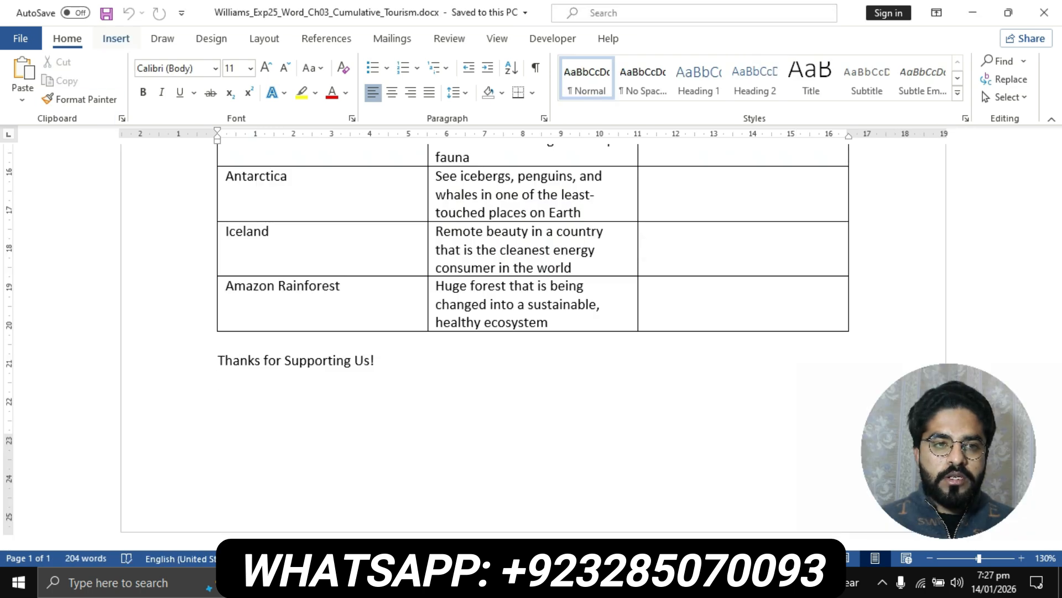
click(116, 39)
click(112, 80)
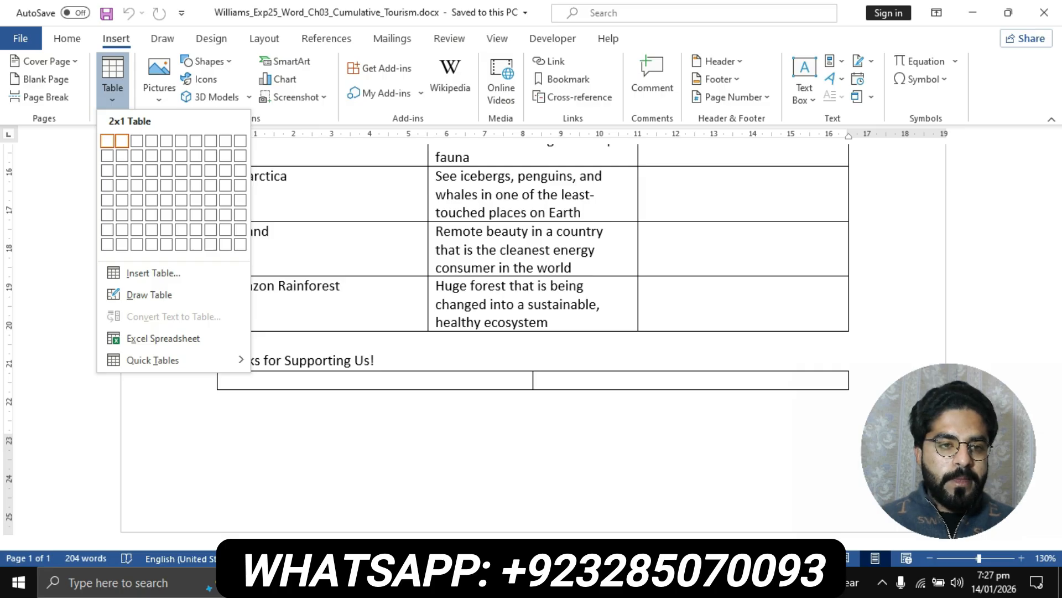
click(122, 141)
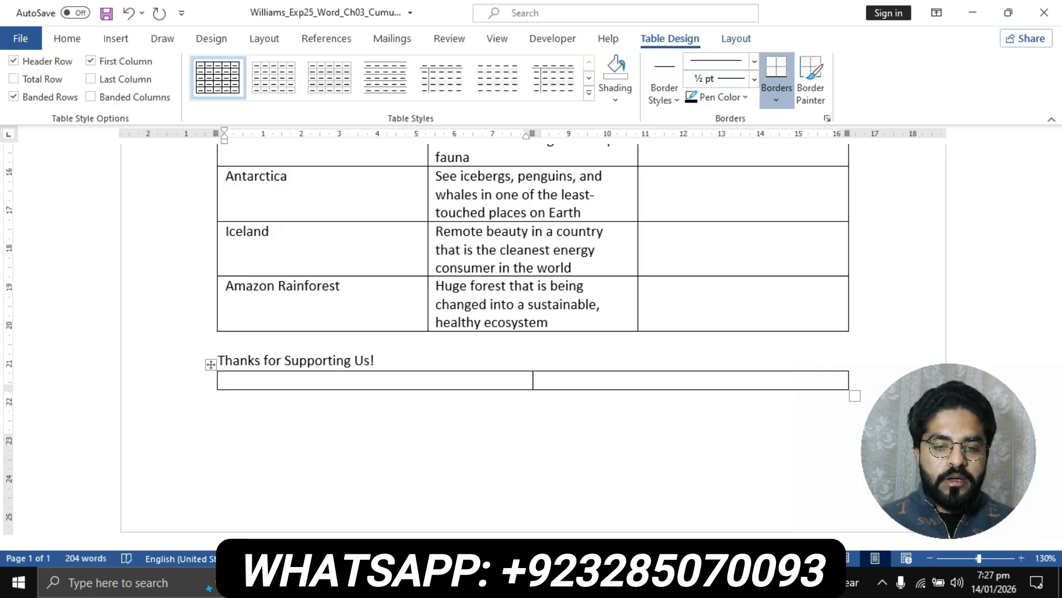
Step: Check the column width requirement in step 2 of the instructions and set the new flyer table's first column width to 2 cm
click(472, 582)
click(423, 548)
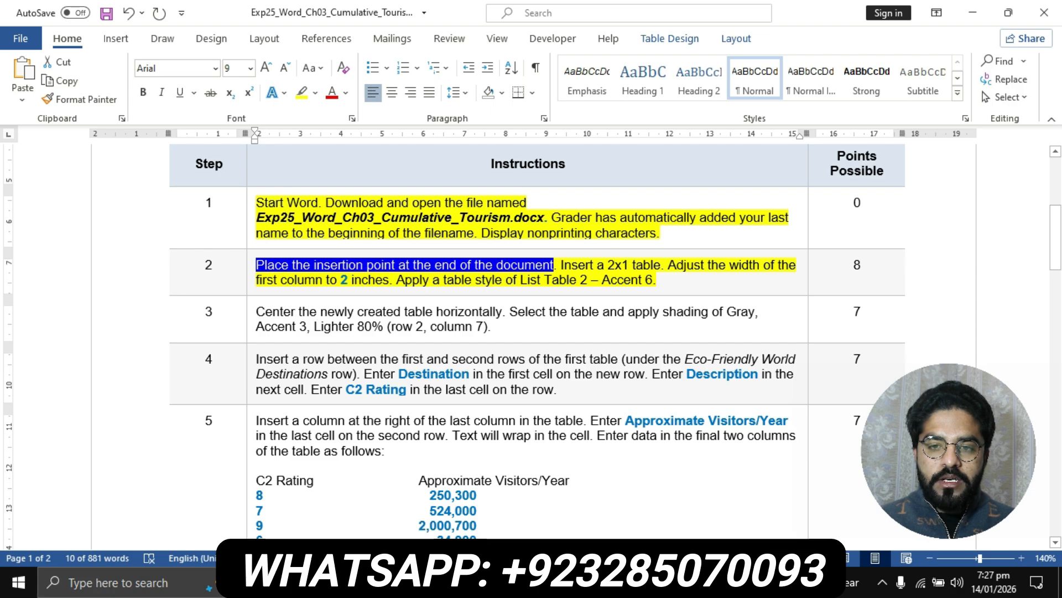
drag(668, 265, 389, 280)
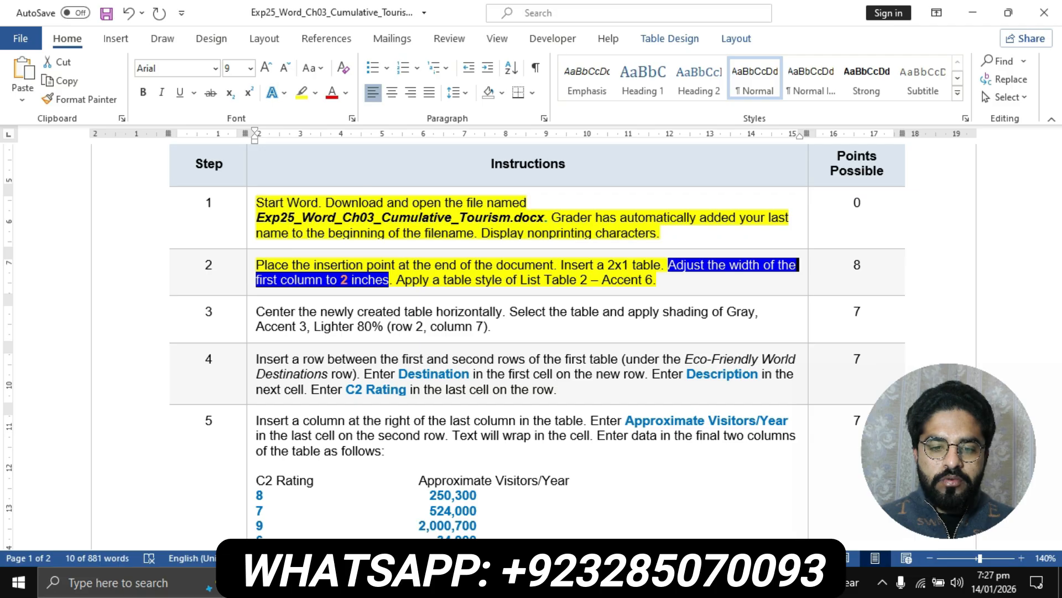
click(474, 582)
click(558, 506)
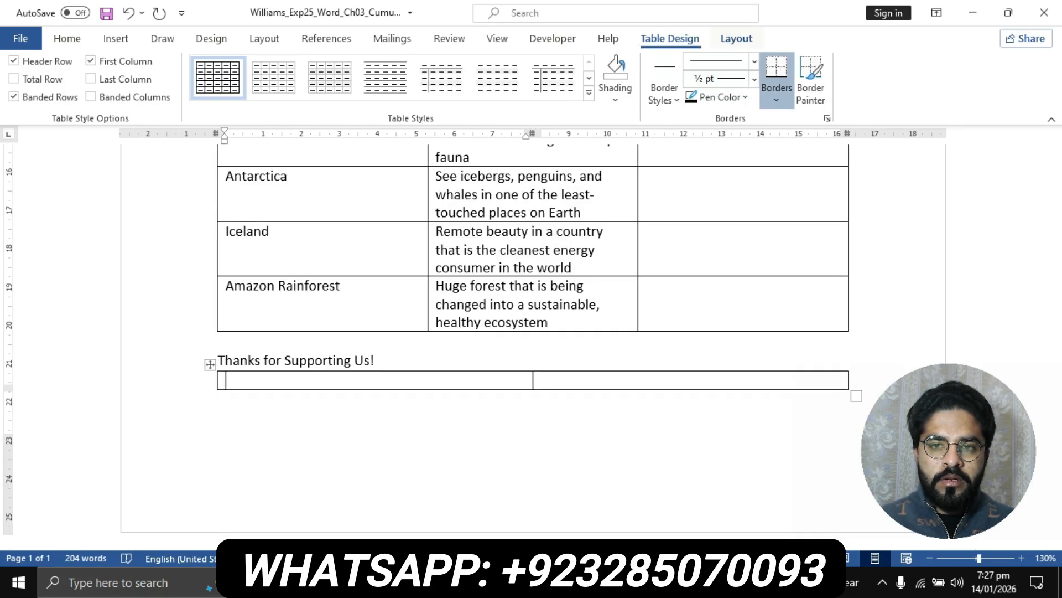
click(736, 38)
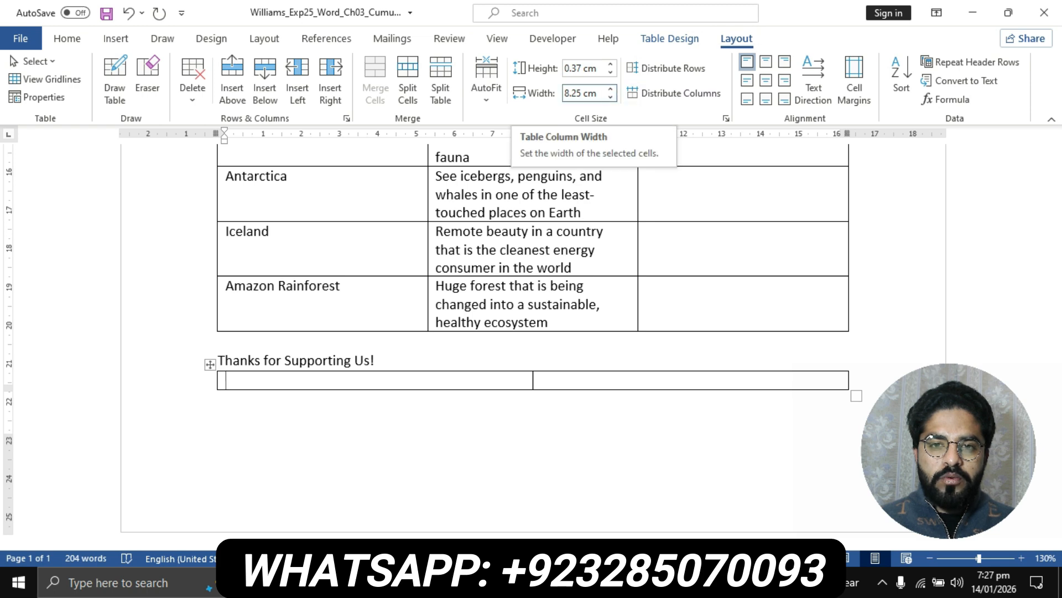
click(583, 94)
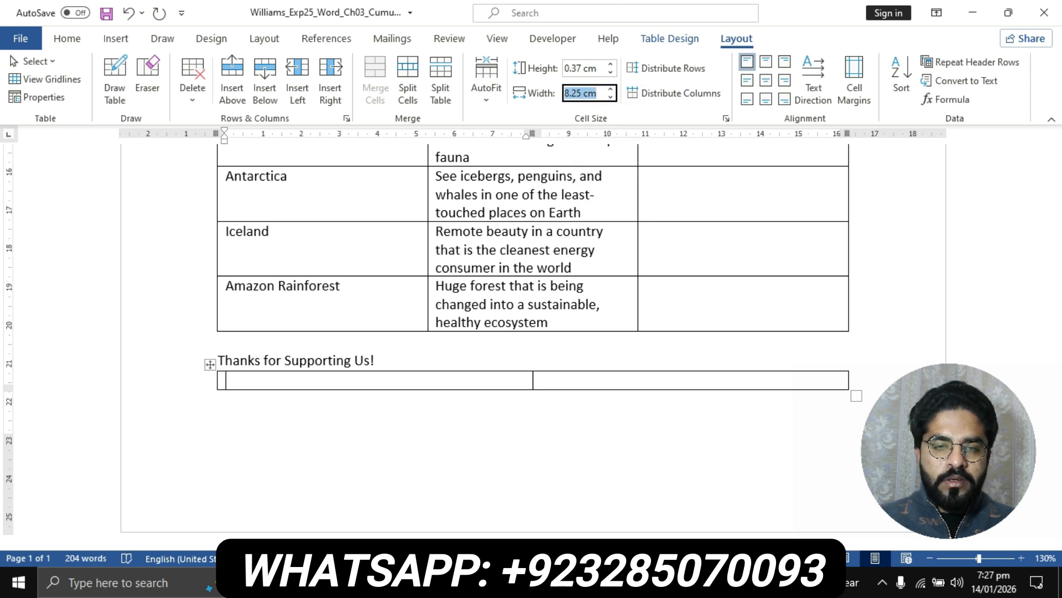
text(2)
key(Return)
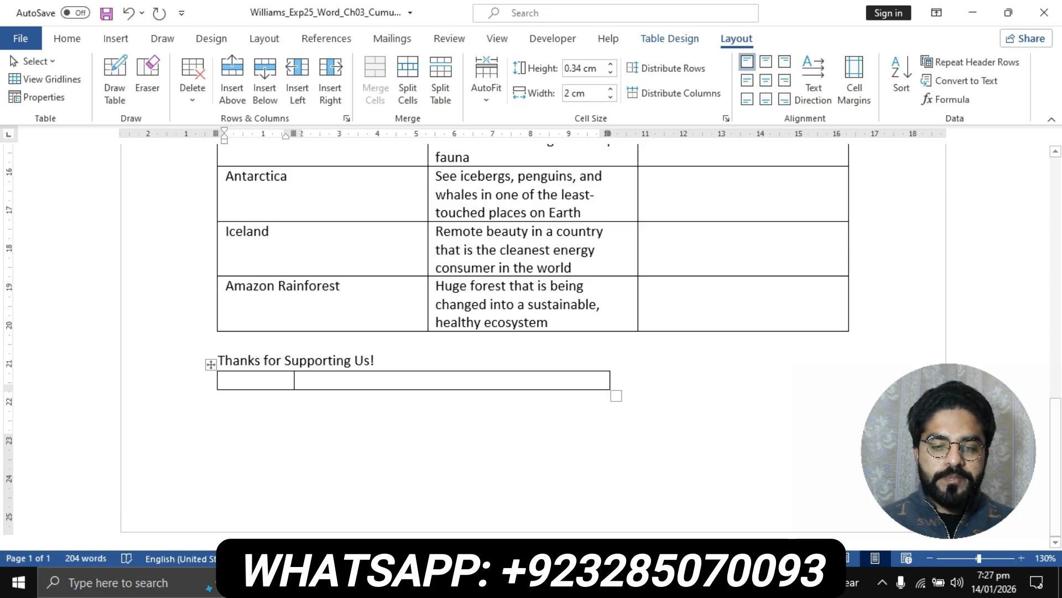
Step: Select the table style sentence in step 2 of the instructions document, and return to the Ecotourism flyer
mouse_move(470, 584)
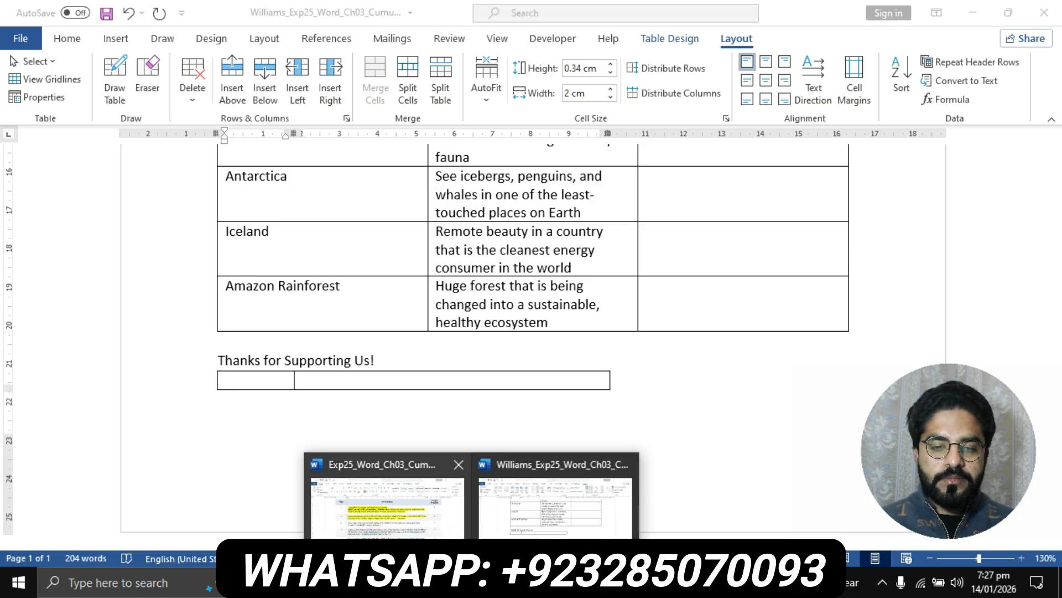
click(383, 499)
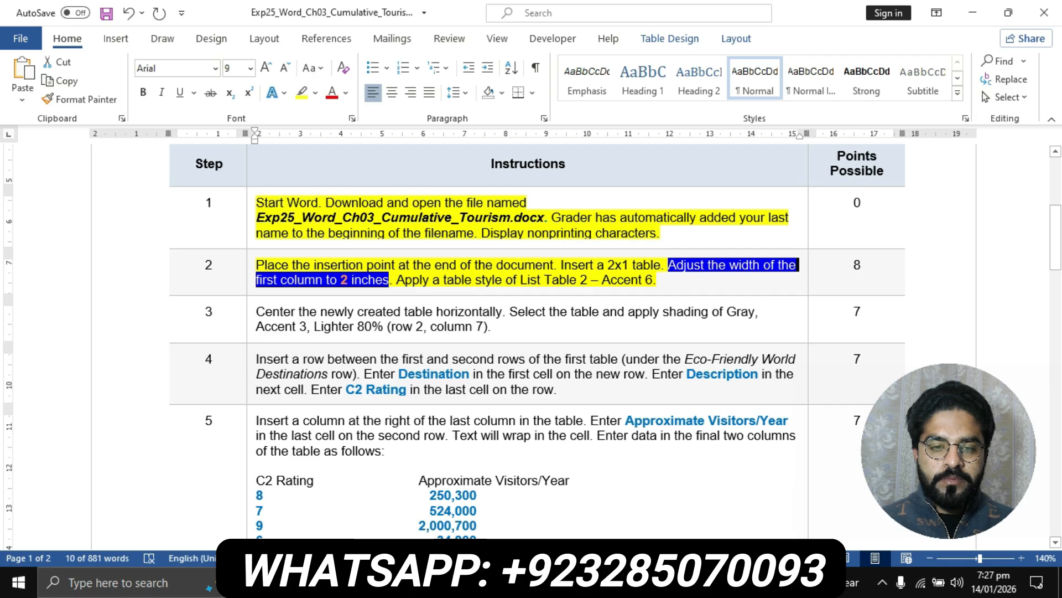
drag(397, 279, 654, 279)
click(472, 582)
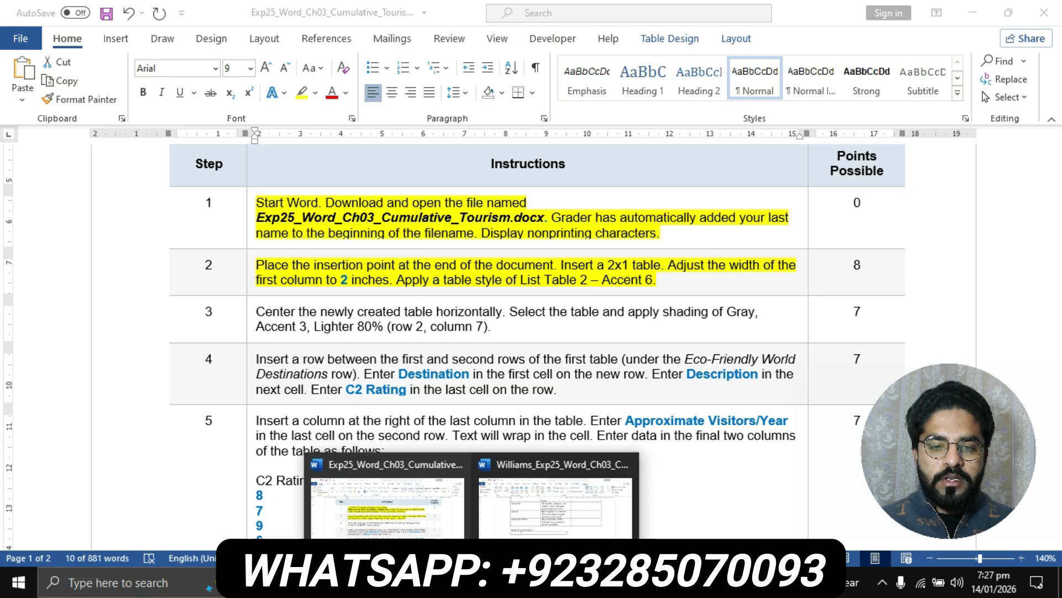
click(555, 501)
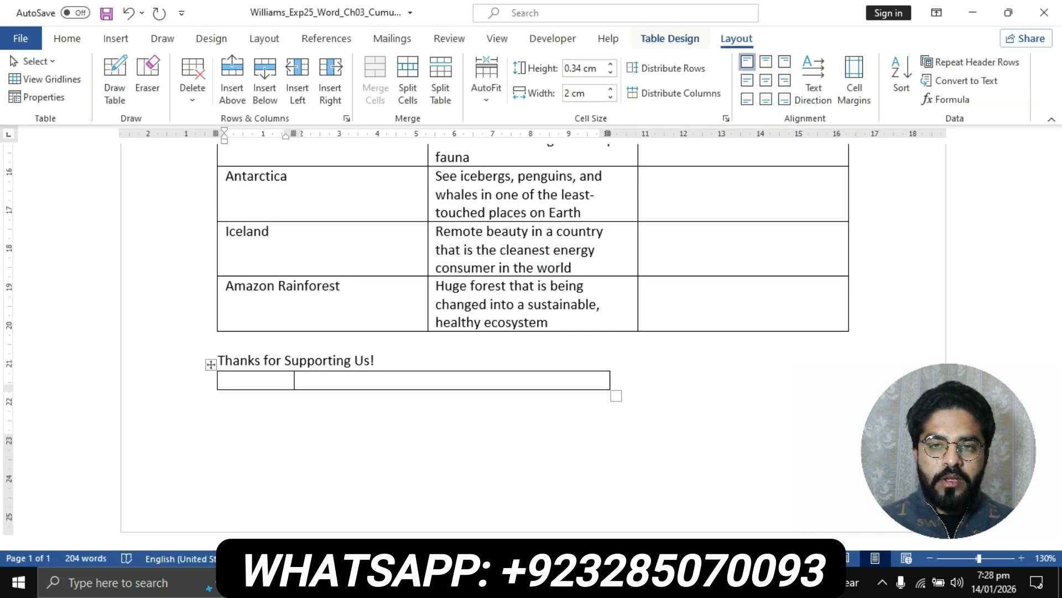
Step: Look through the List Tables styles available for the new table and recheck the required style in the instructions
click(670, 38)
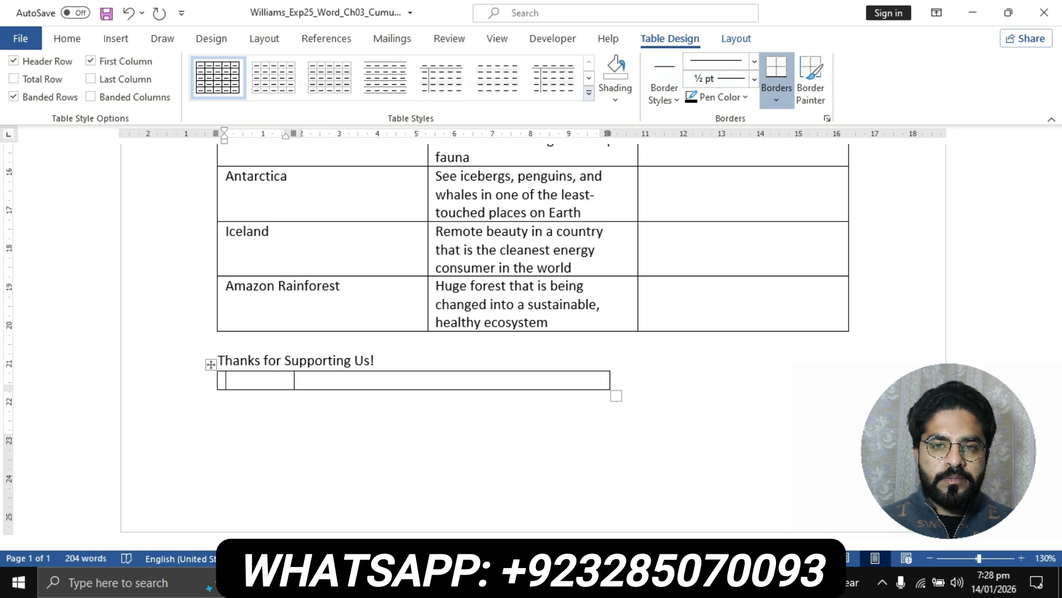
click(588, 93)
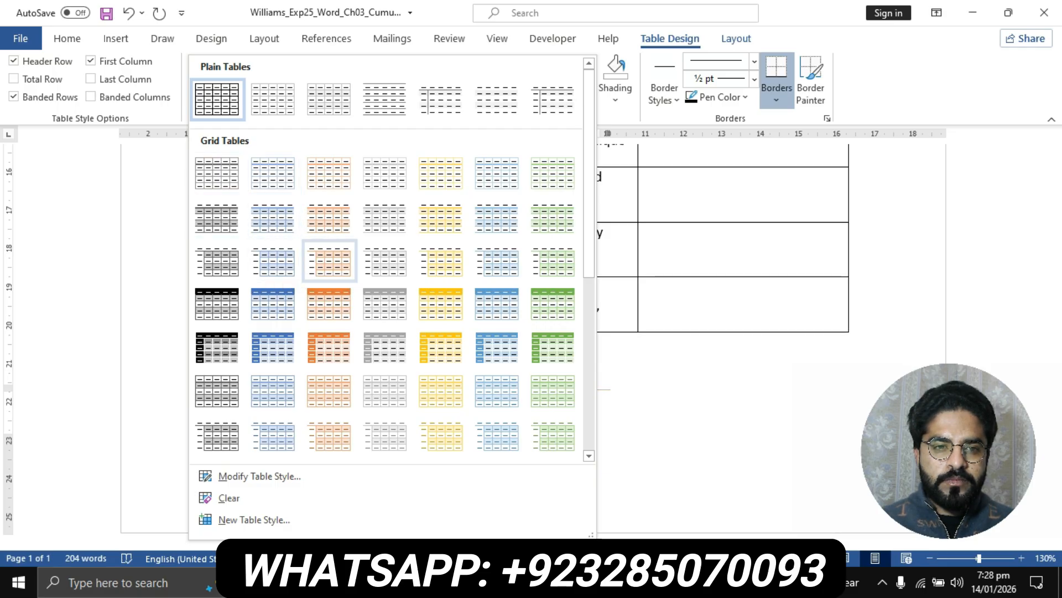
scroll(330, 260, down, 6)
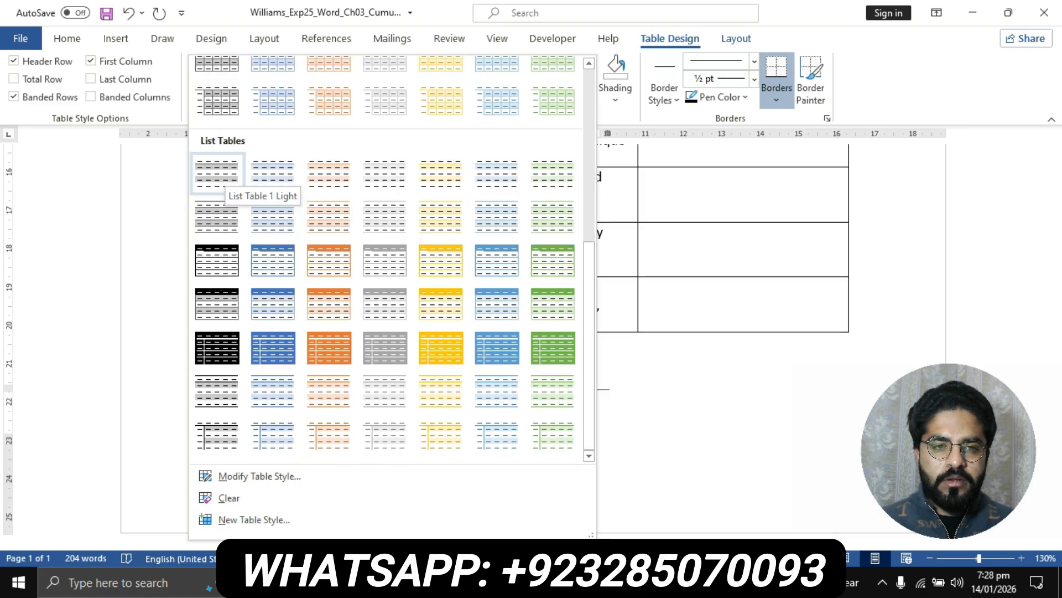
click(471, 583)
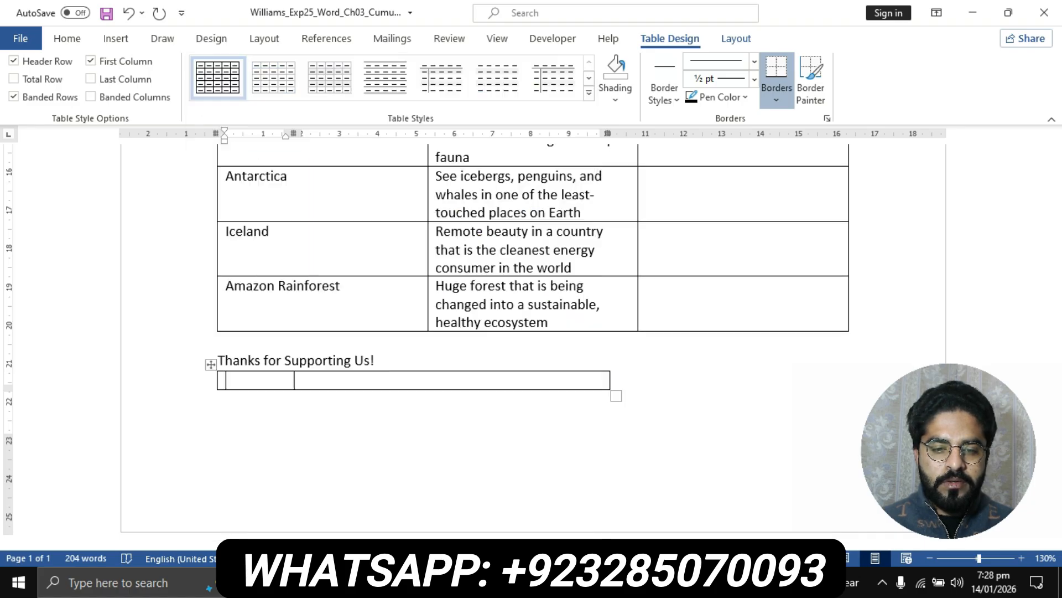
click(387, 501)
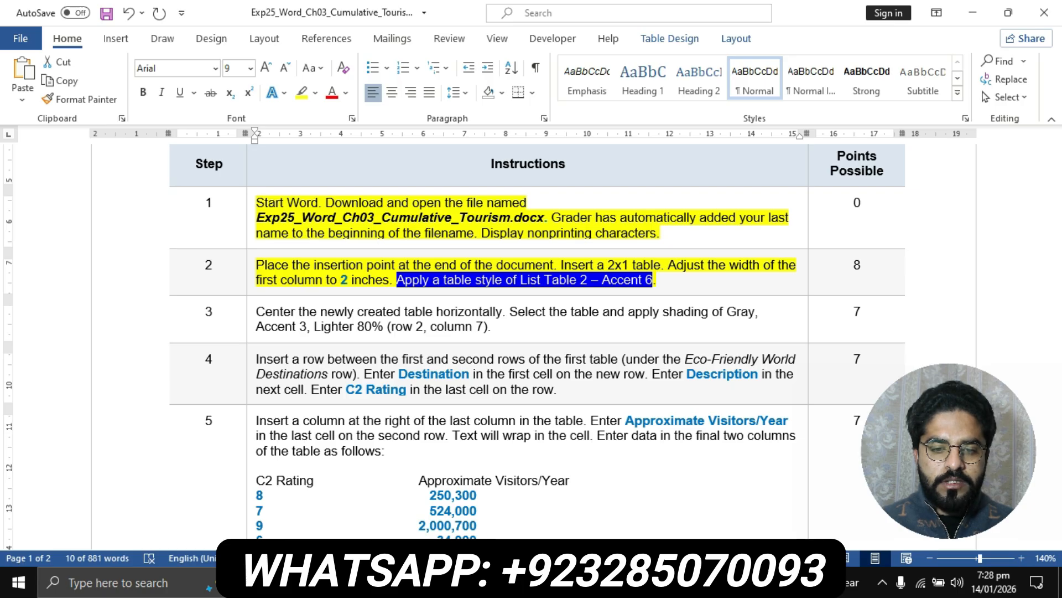
click(471, 583)
click(555, 498)
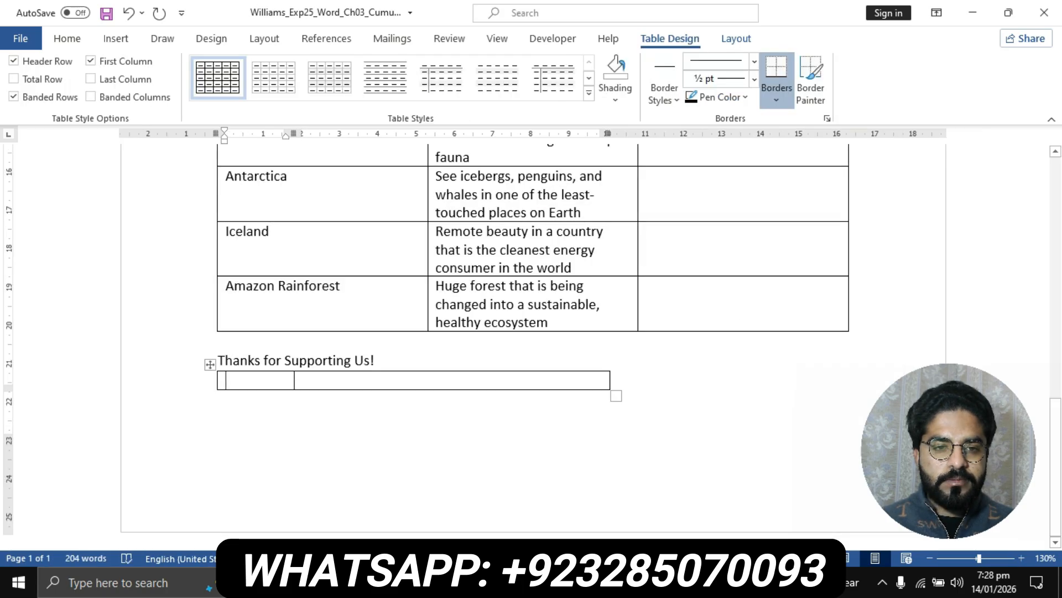
click(589, 93)
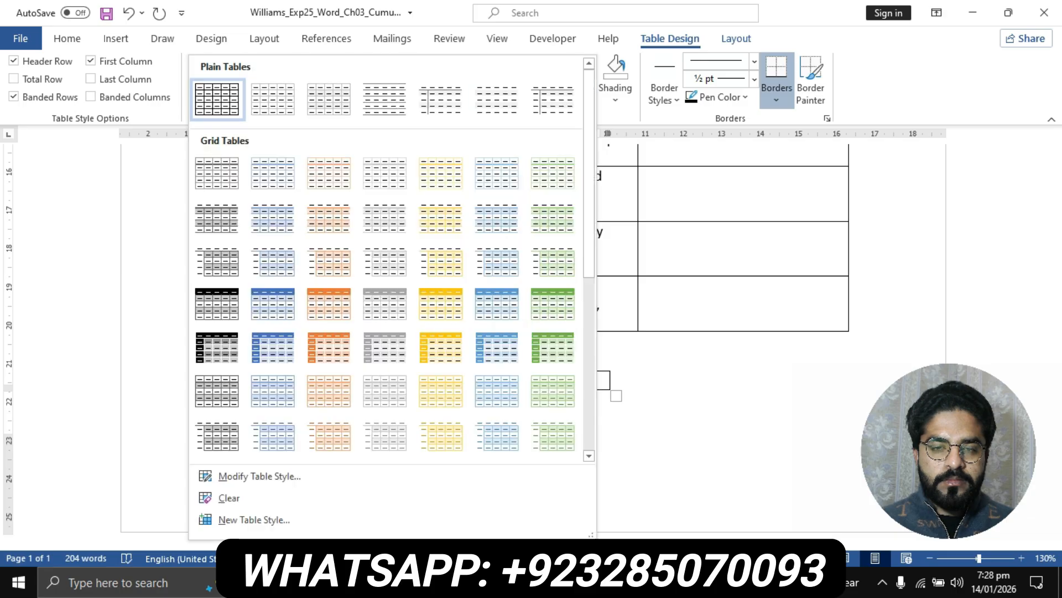
scroll(329, 348, down, 5)
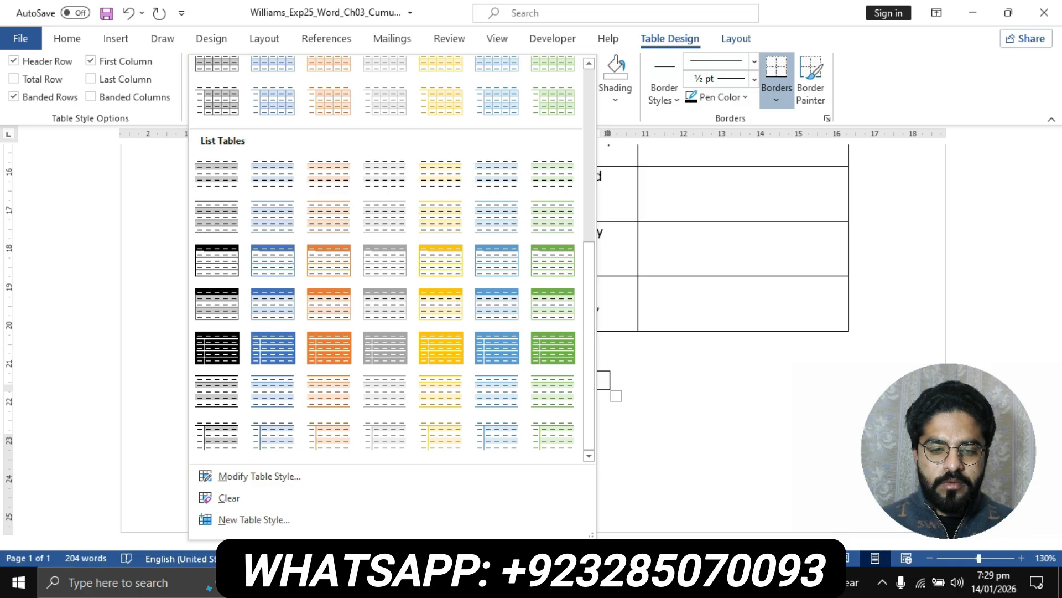
click(469, 583)
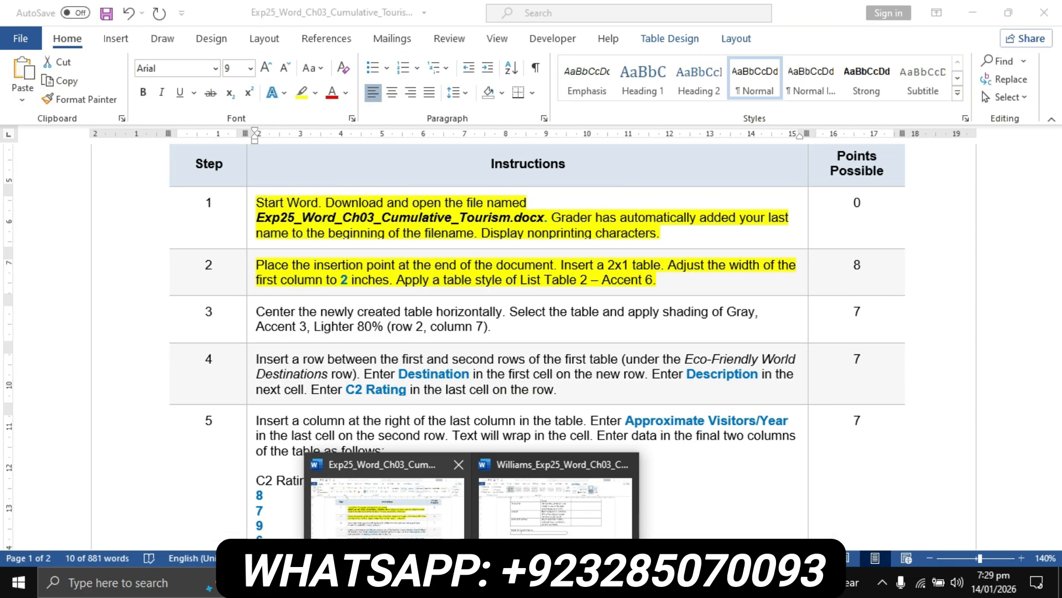
click(409, 548)
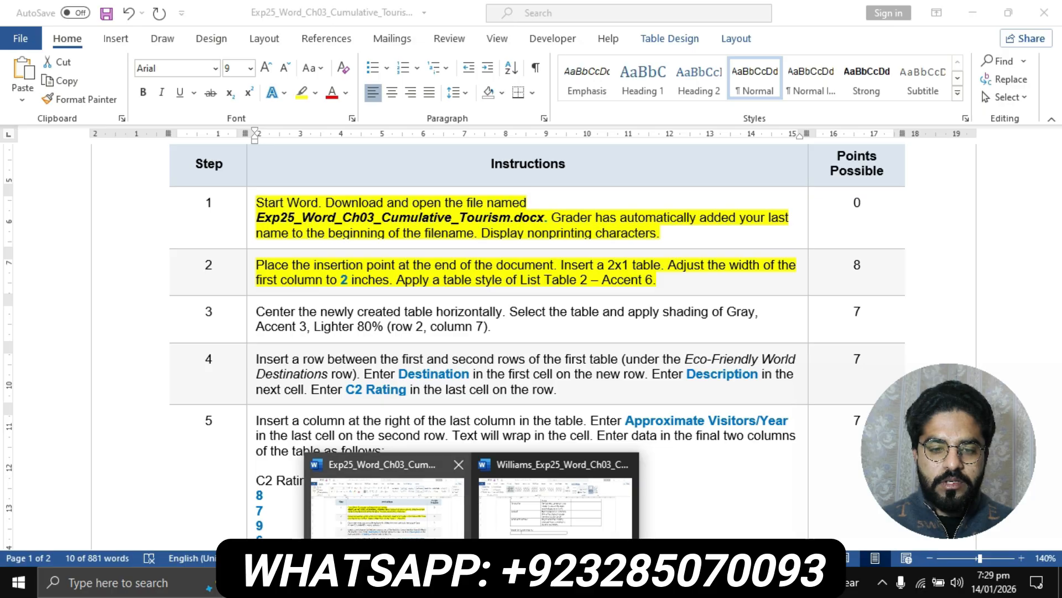
click(470, 582)
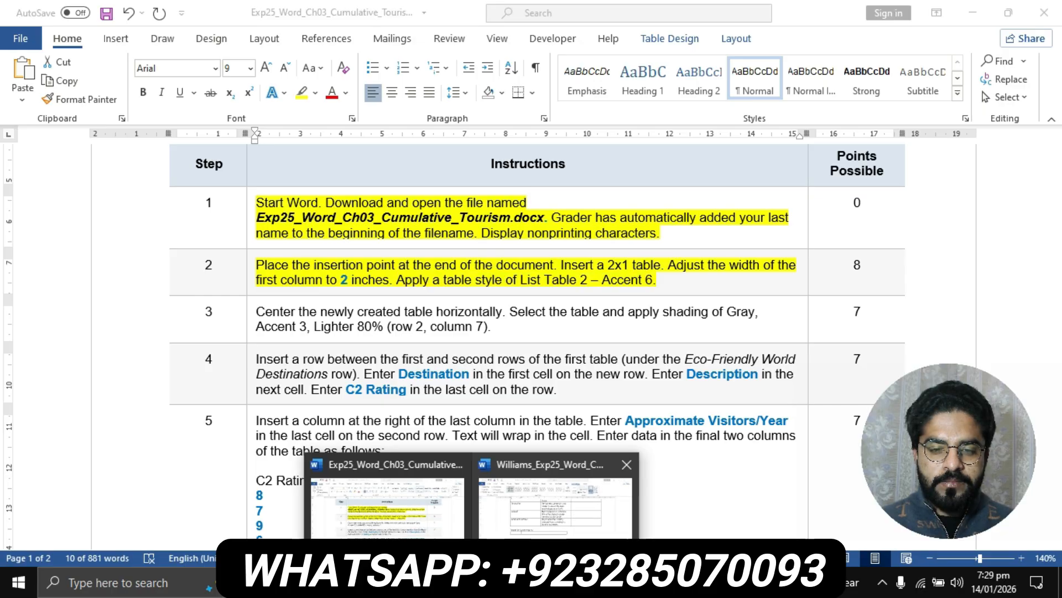
click(534, 506)
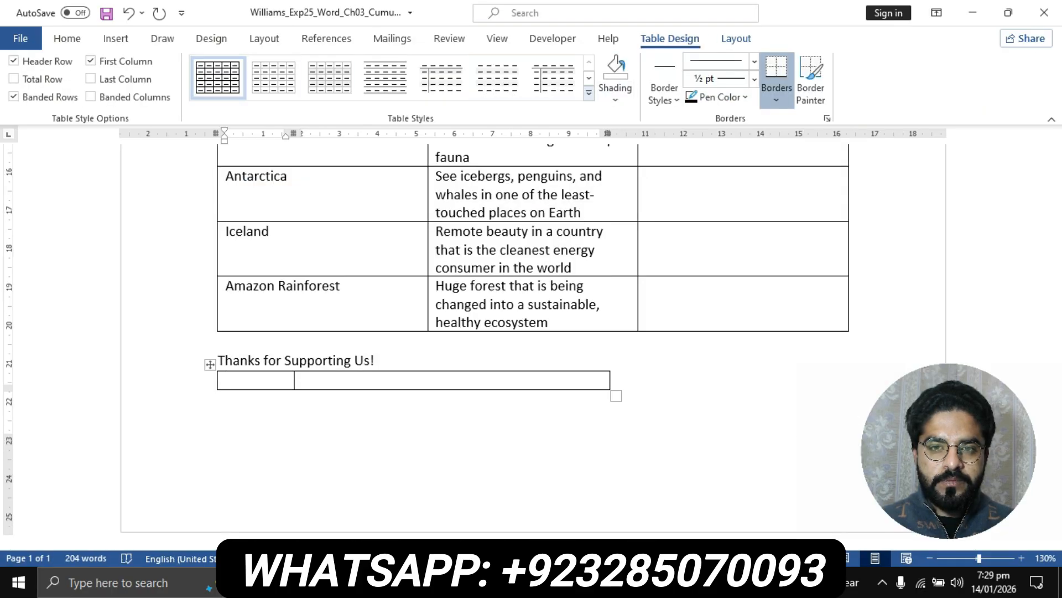
Step: Apply the List Table 2 - Accent 6 style to the new table below "Thanks for Supporting Us!"
click(589, 93)
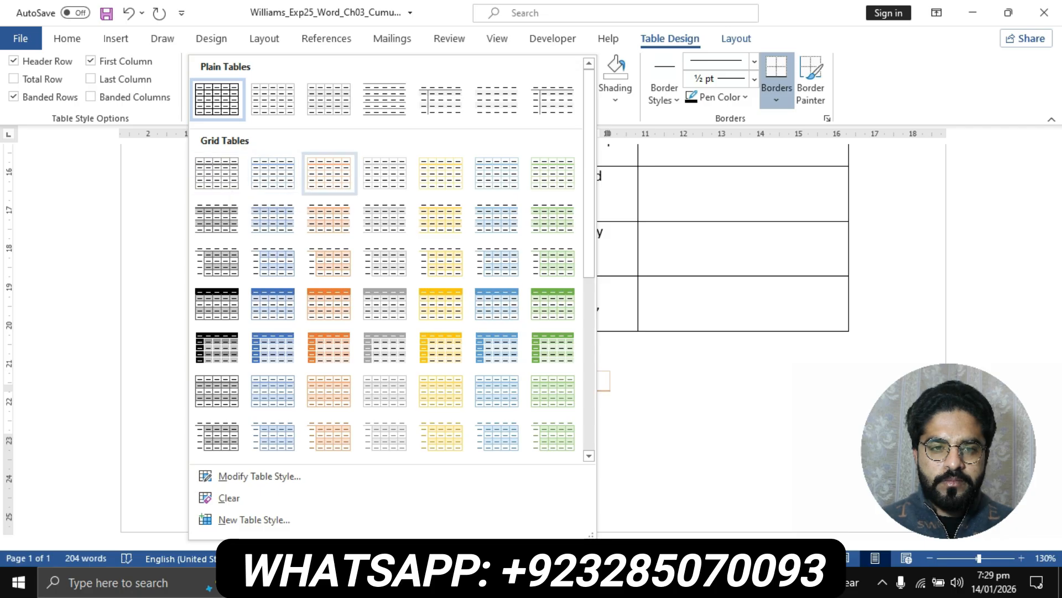
scroll(329, 260, down, 5)
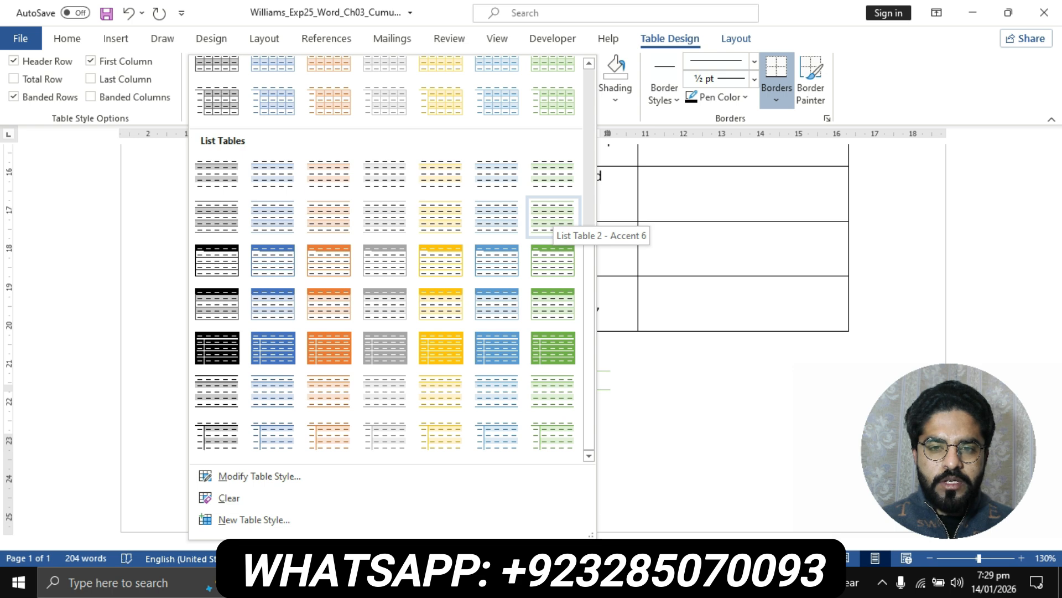
click(548, 217)
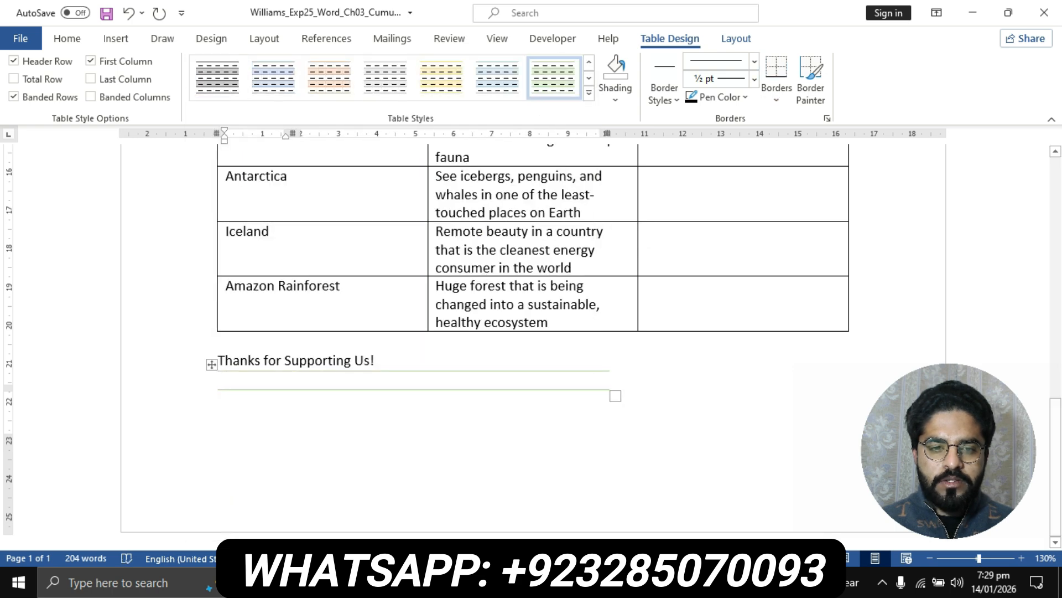
Step: Switch to the instructions document and highlight the step 3 instructions in yellow
mouse_move(472, 583)
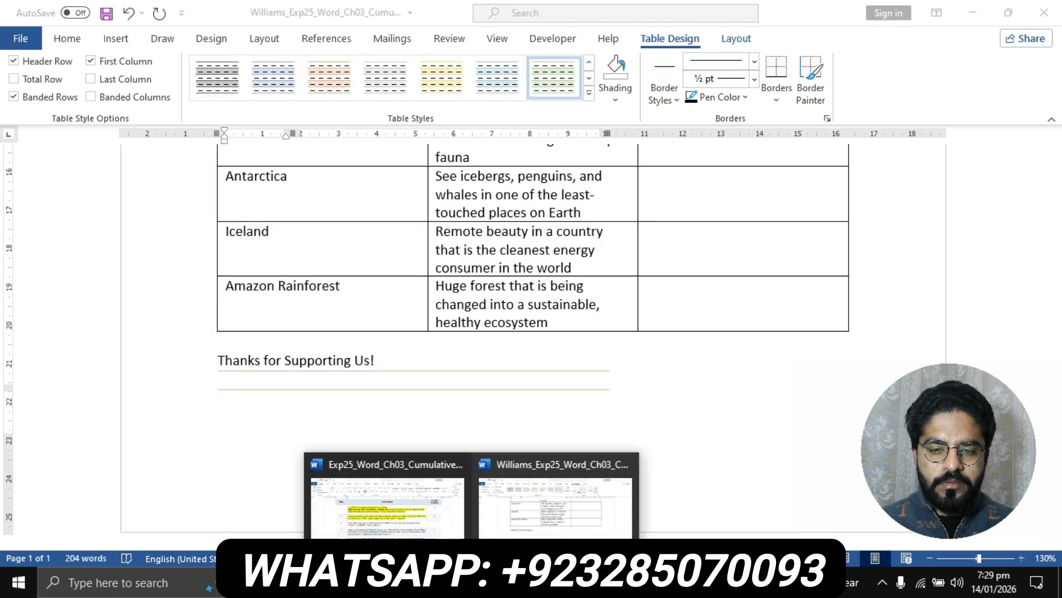
click(391, 501)
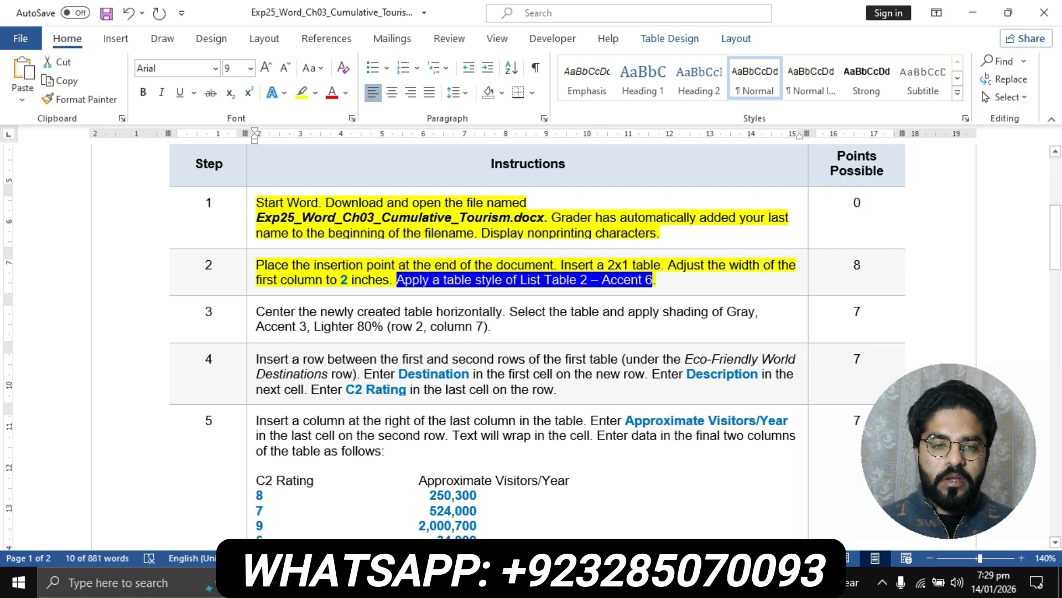
scroll(615, 341, down, 1)
triple_click(498, 268)
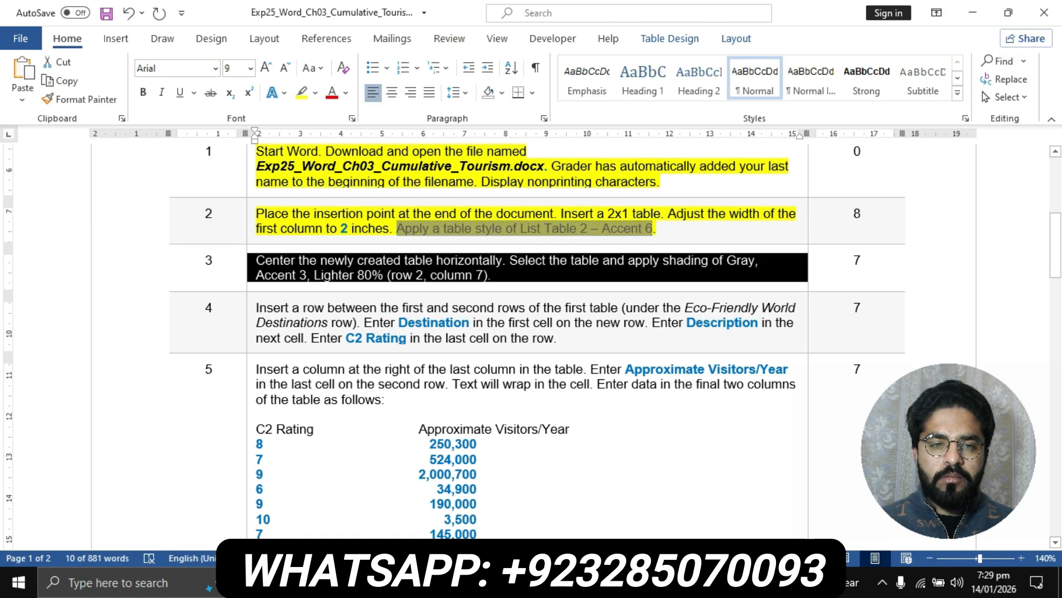
click(302, 93)
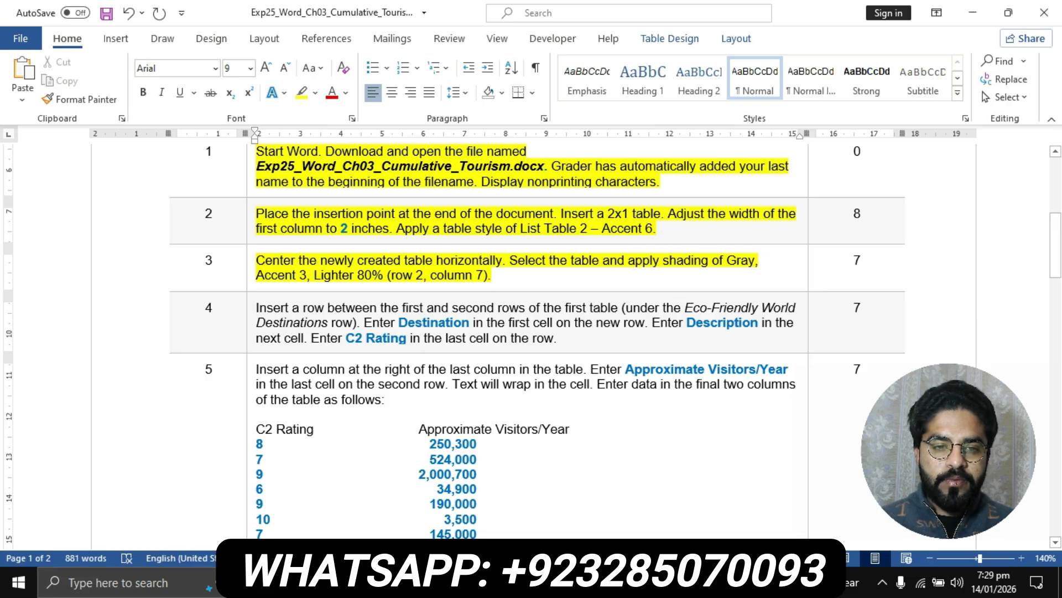
Step: Check the centering requirement in step 3 and center the new table horizontally in the flyer, leaving the insertion point in its first cell
drag(255, 260, 503, 260)
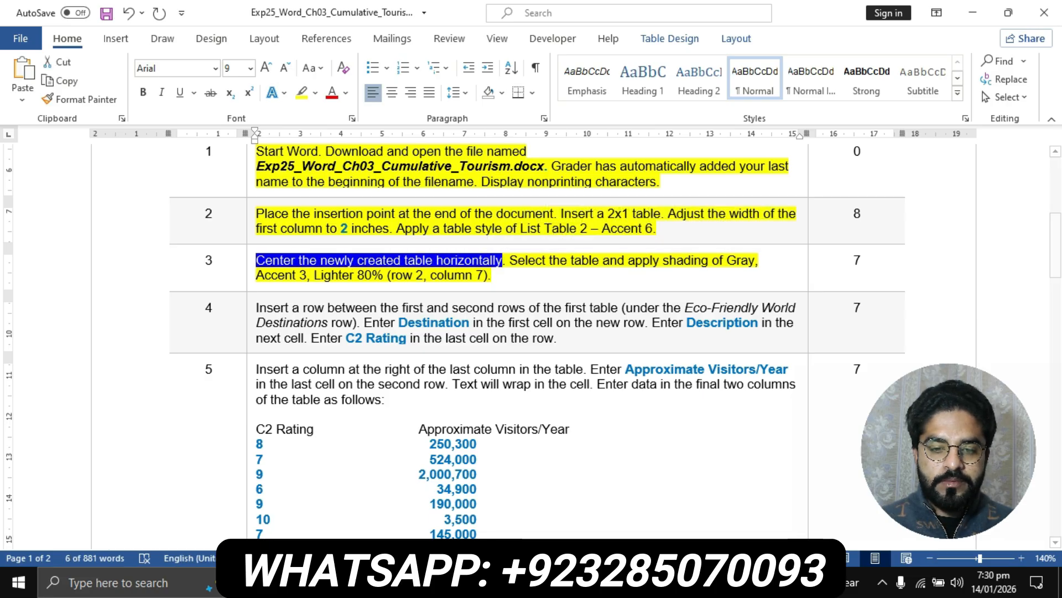
mouse_move(469, 582)
click(553, 496)
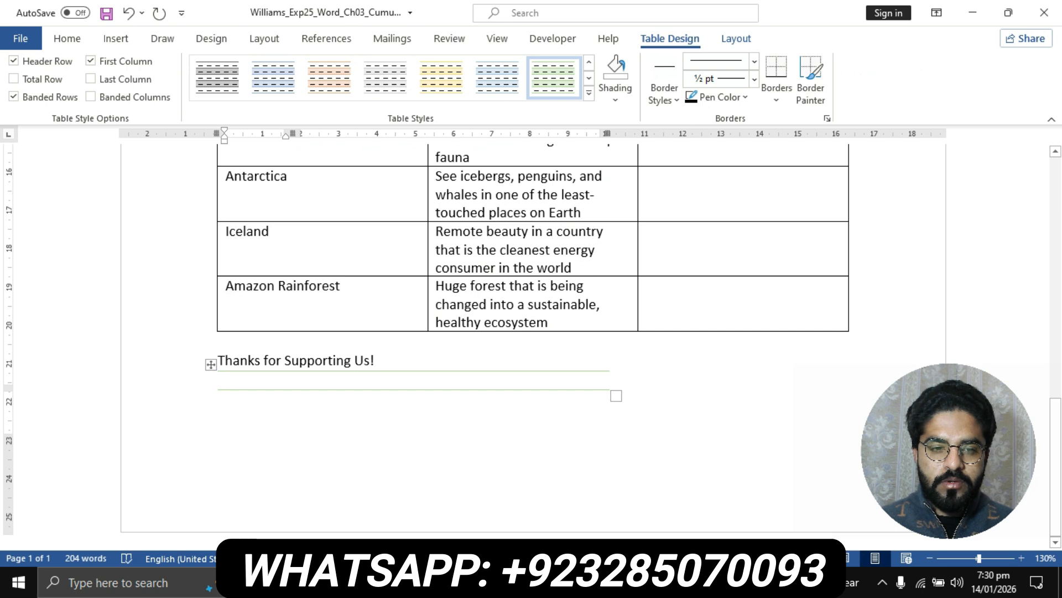
click(211, 364)
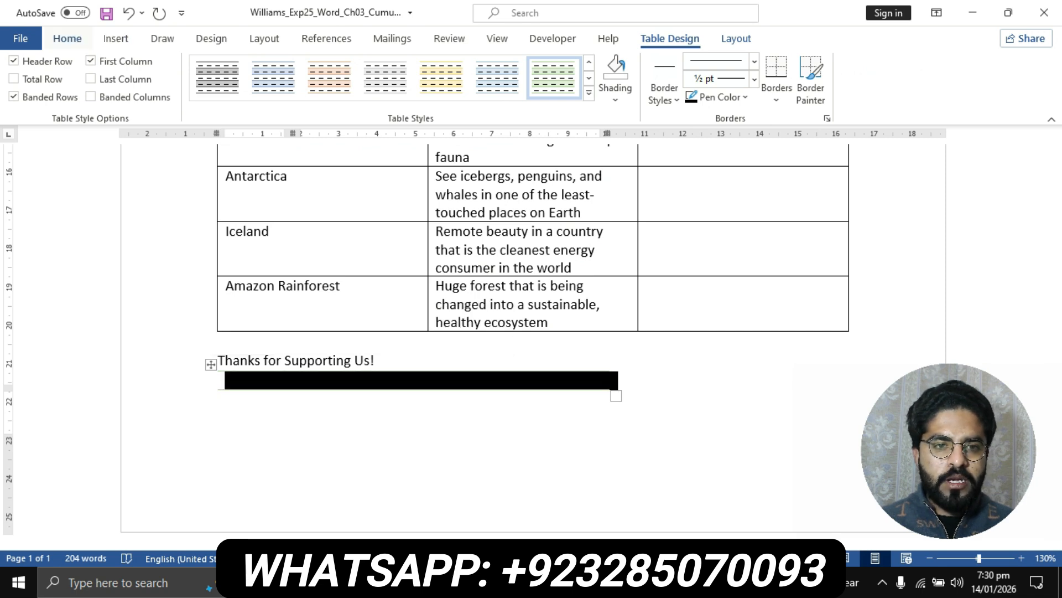
click(67, 39)
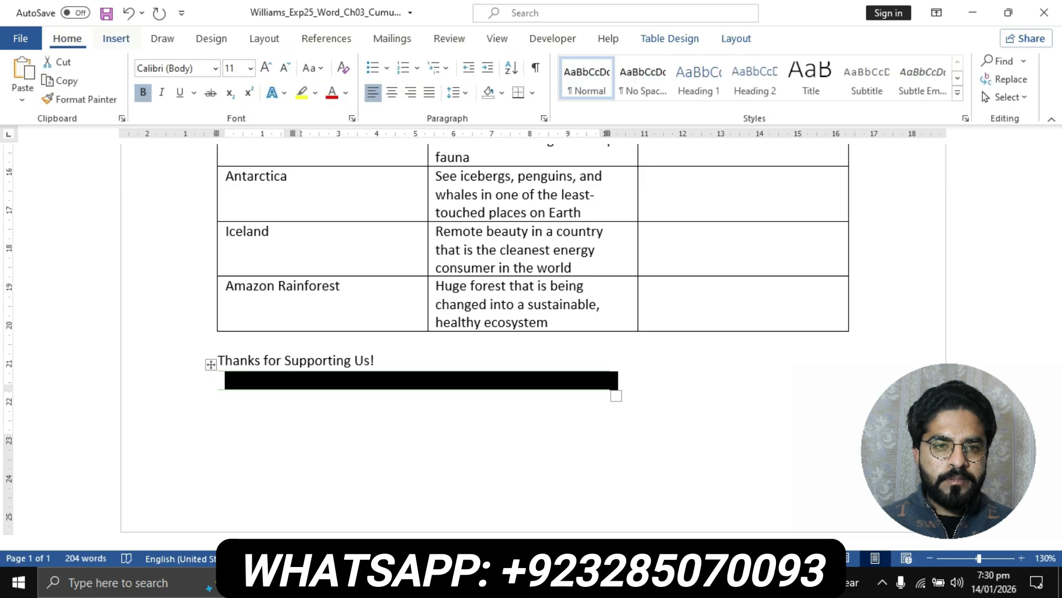
click(392, 93)
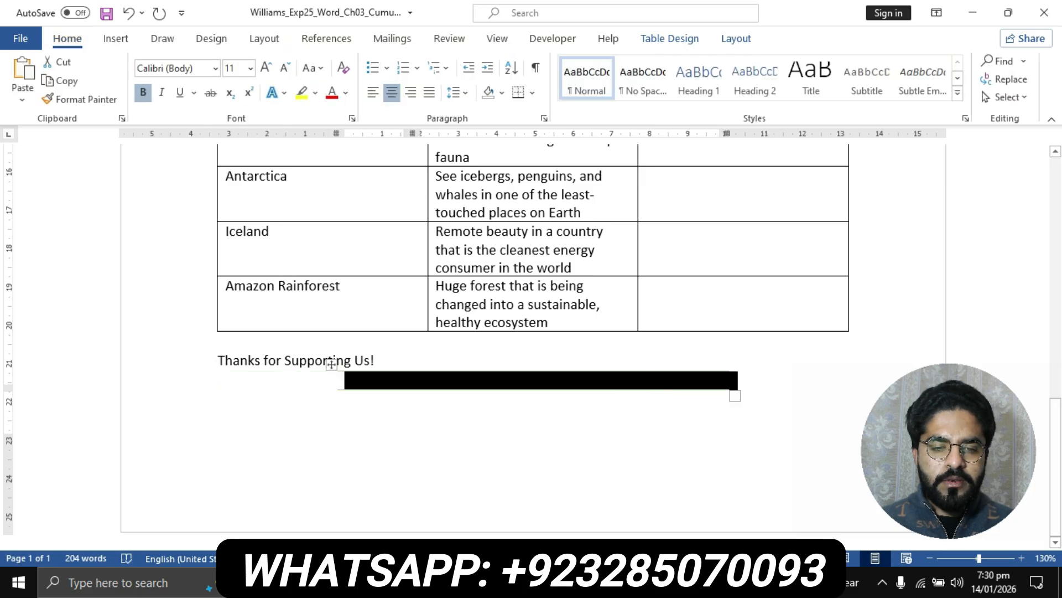
click(218, 399)
key(Up)
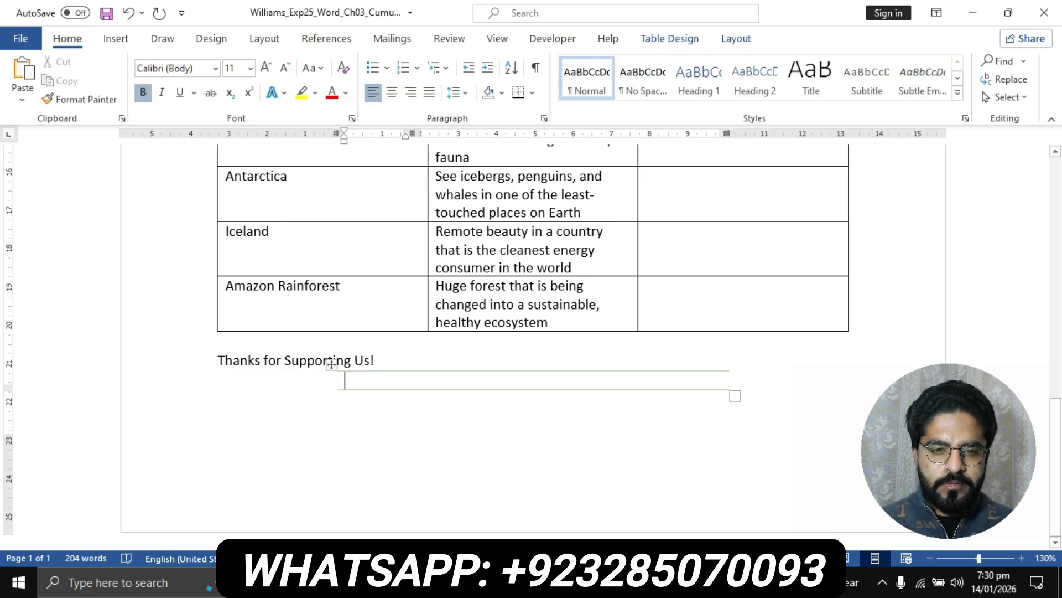
Step: Move to the new table's second cell, check the shading requirement in step 3 of the instructions document, and return to the flyer
key(Tab)
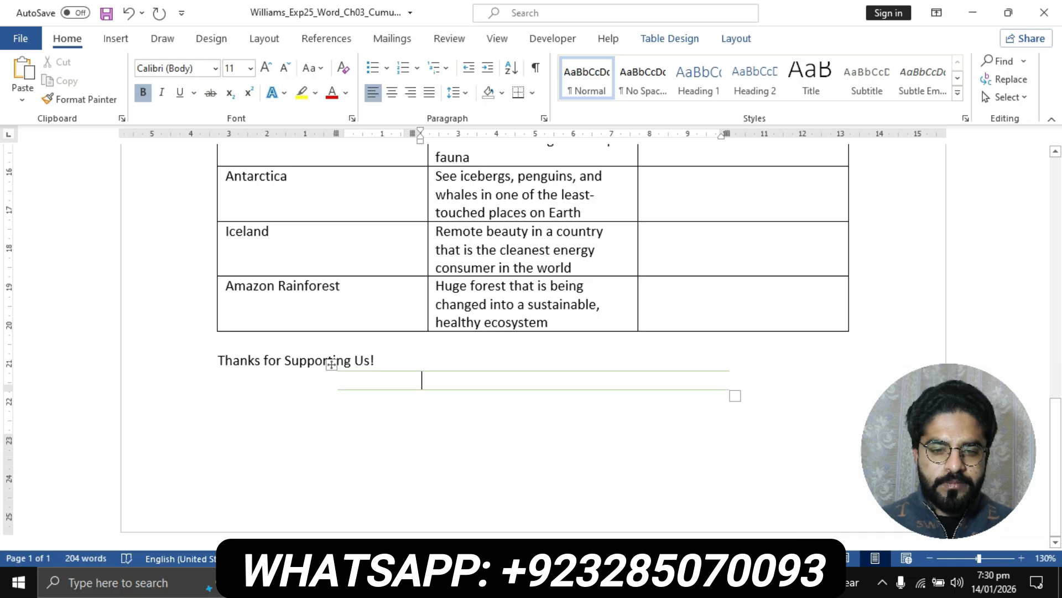
click(471, 582)
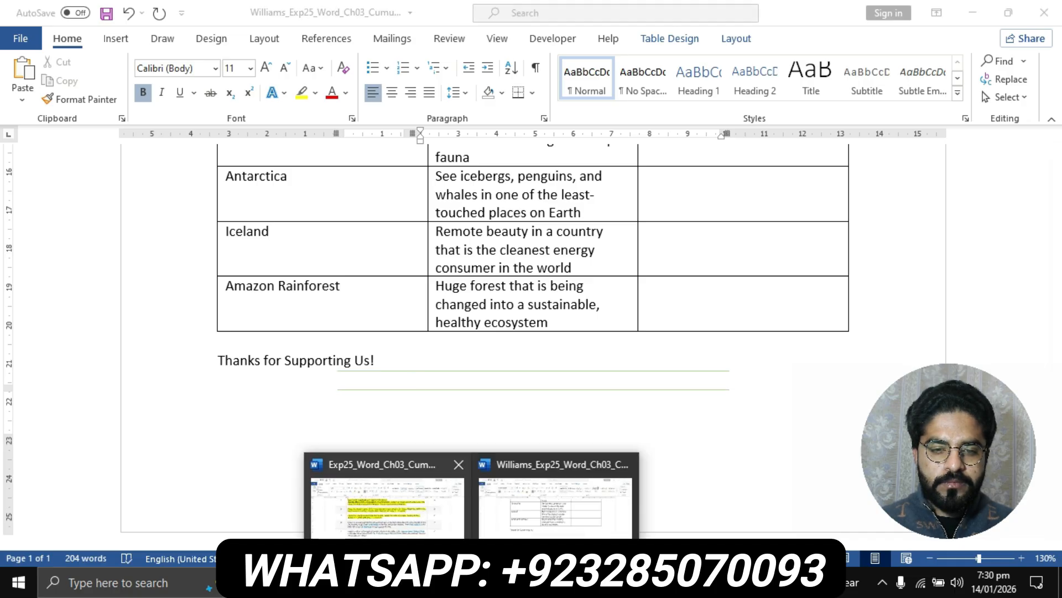
click(387, 501)
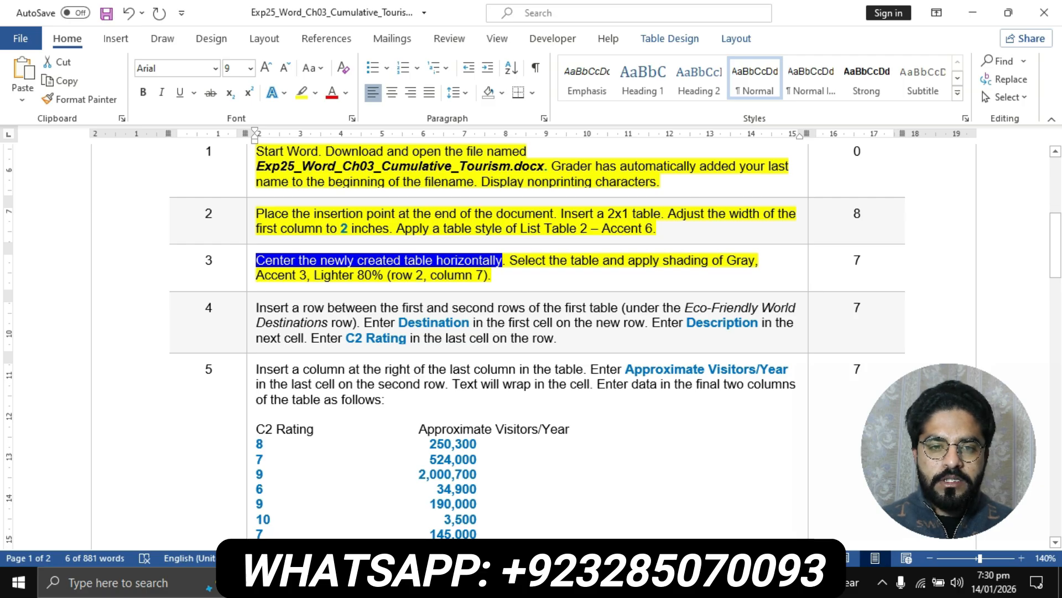
click(472, 582)
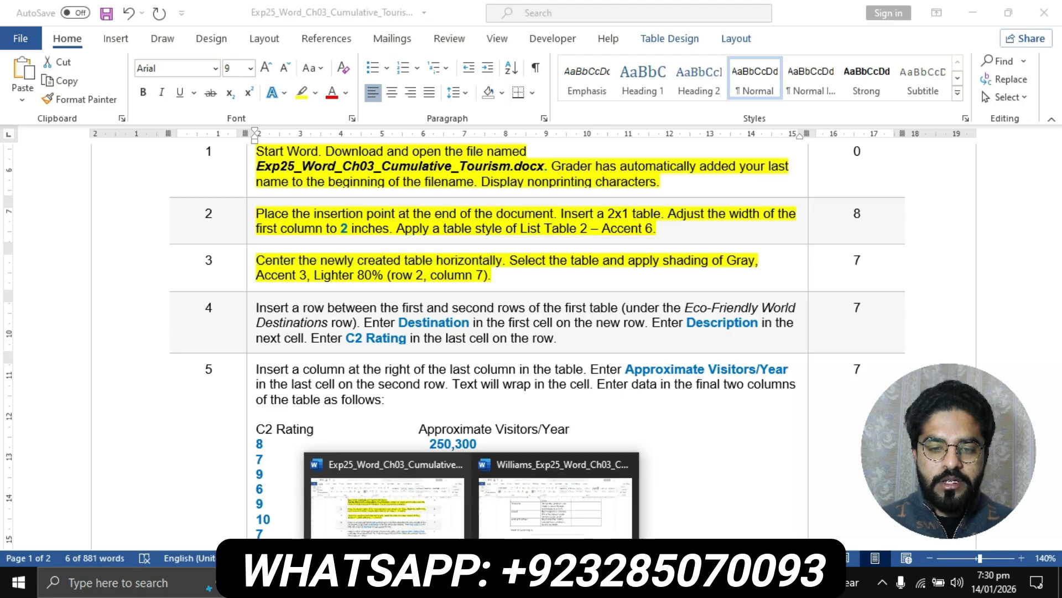
click(555, 496)
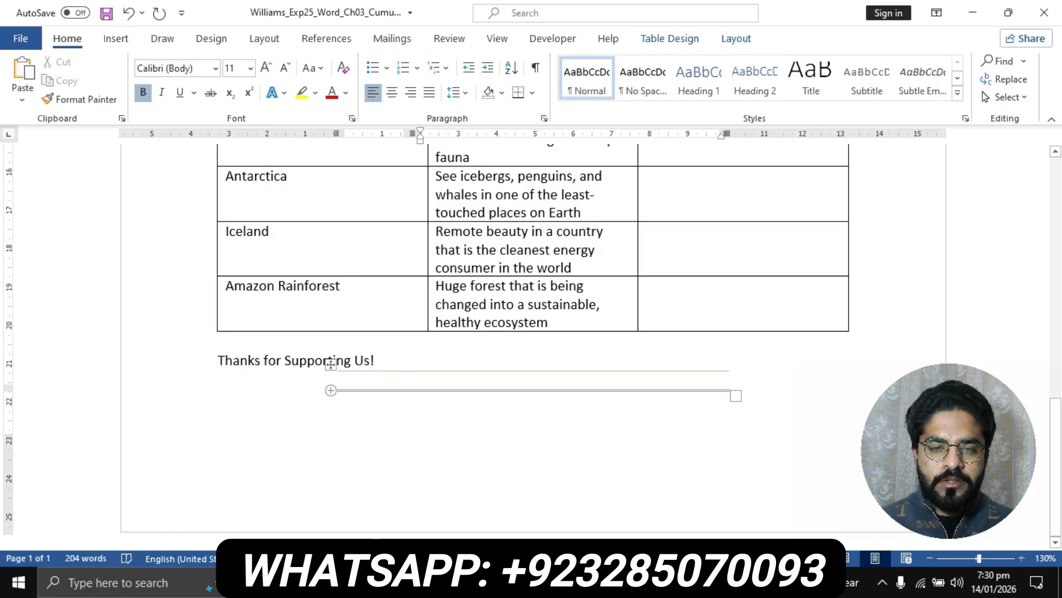
Step: Select the whole table below "Thanks for Supporting Us!", recheck the required color in step 3, and apply Gray, Accent 3, Lighter 80% shading
click(330, 364)
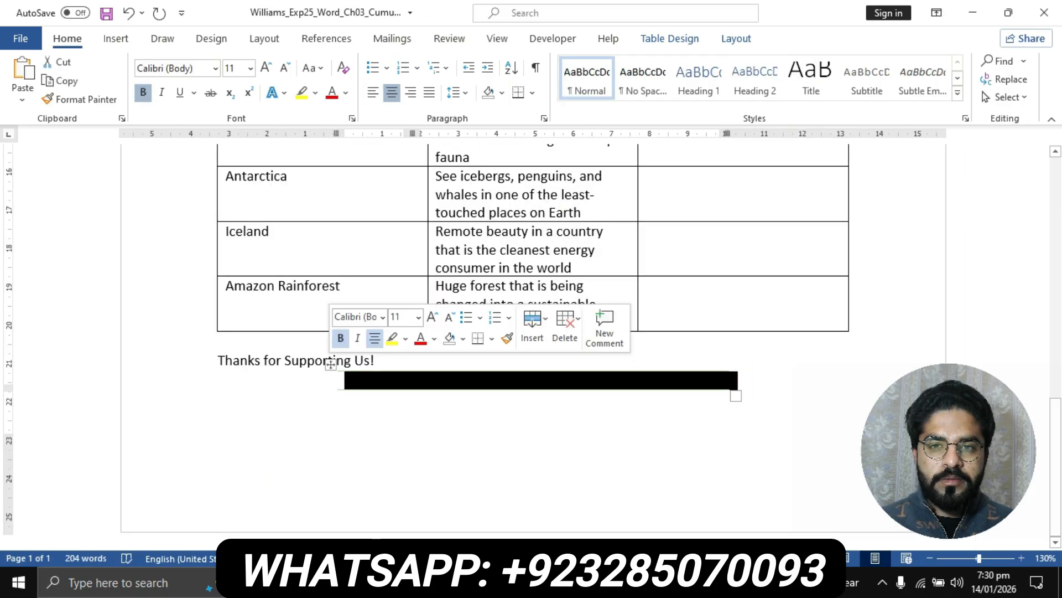
click(736, 38)
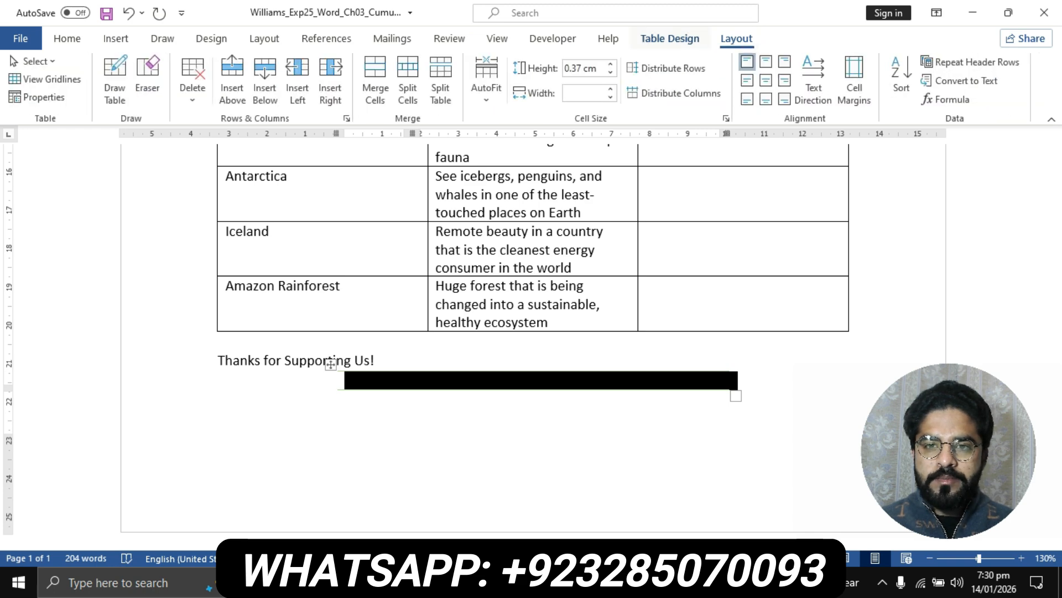
click(671, 39)
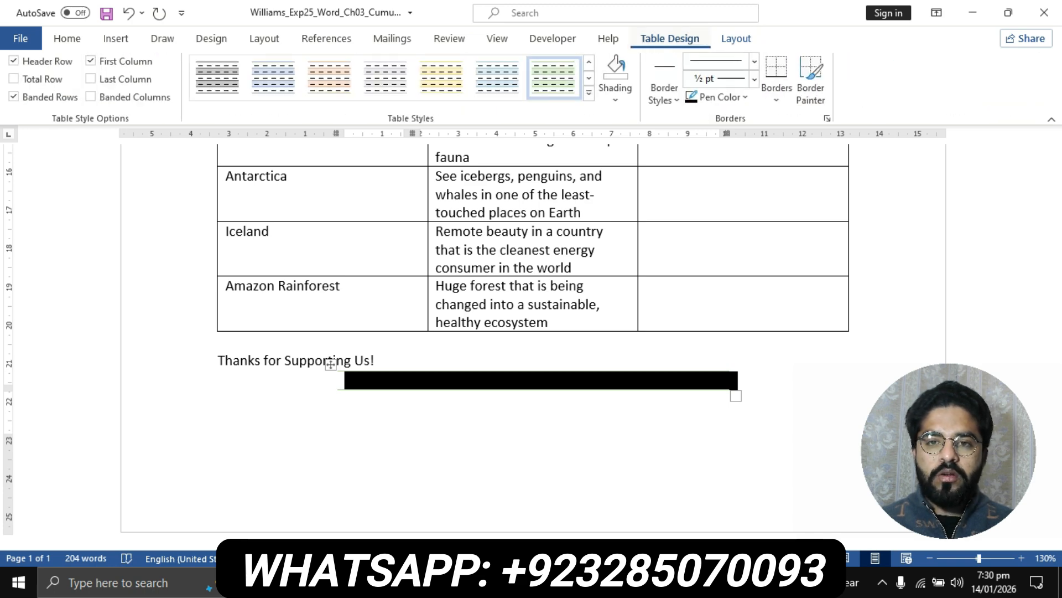
click(615, 96)
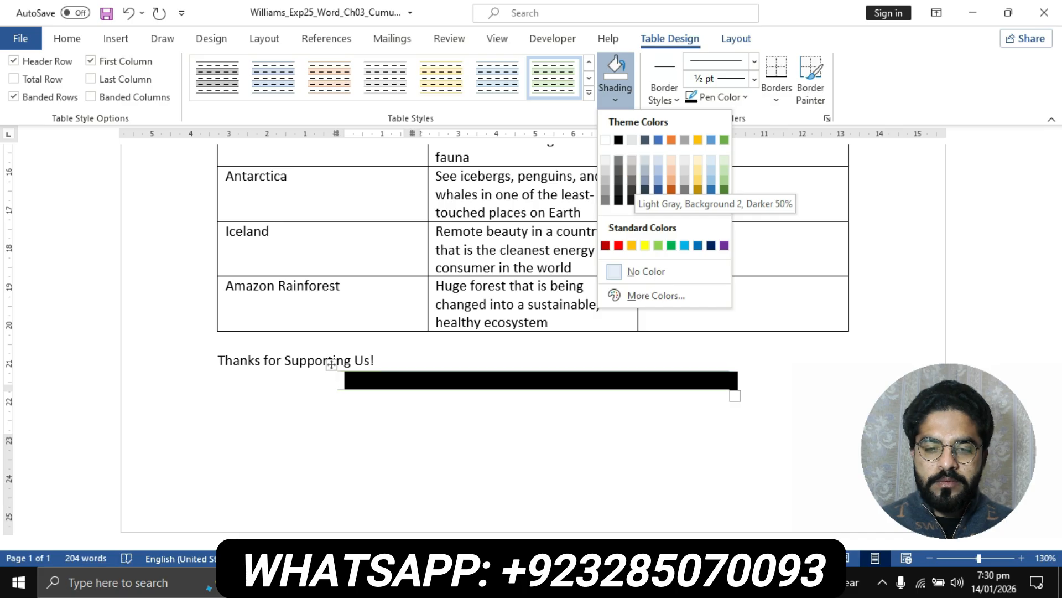
click(474, 582)
click(387, 507)
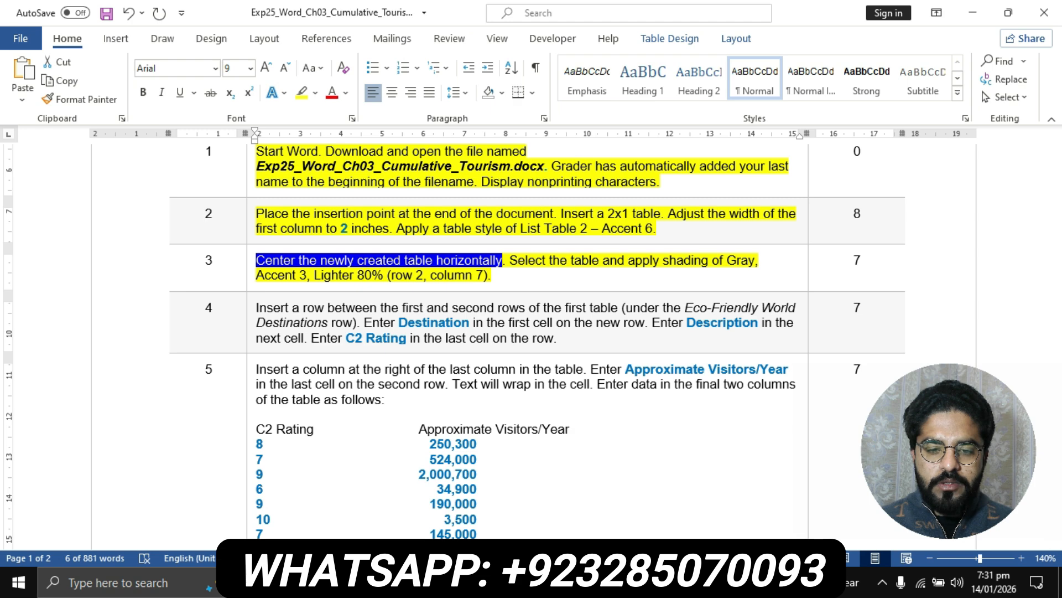
click(474, 583)
click(555, 501)
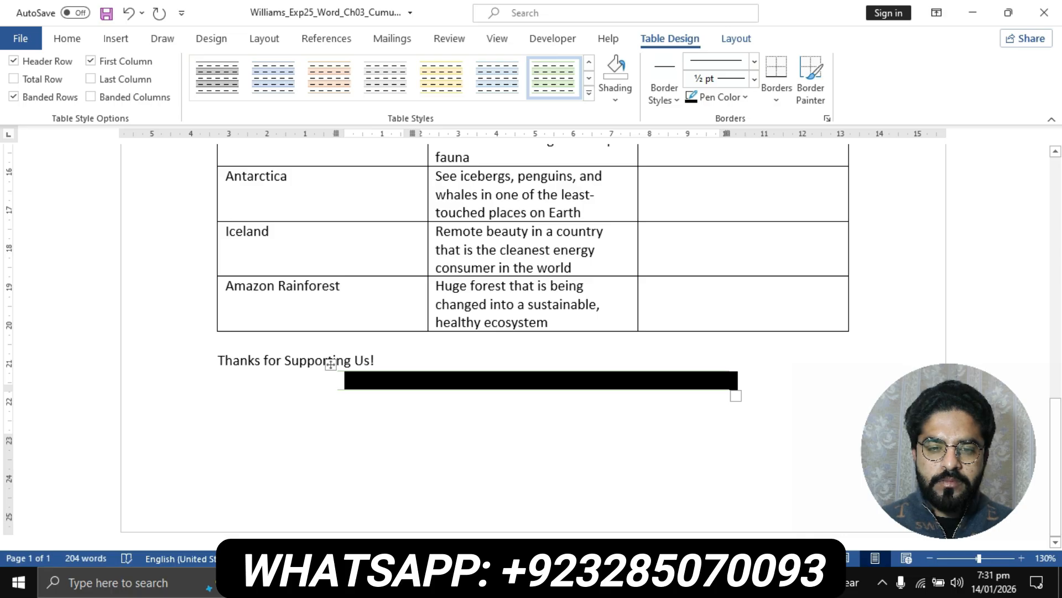
click(616, 100)
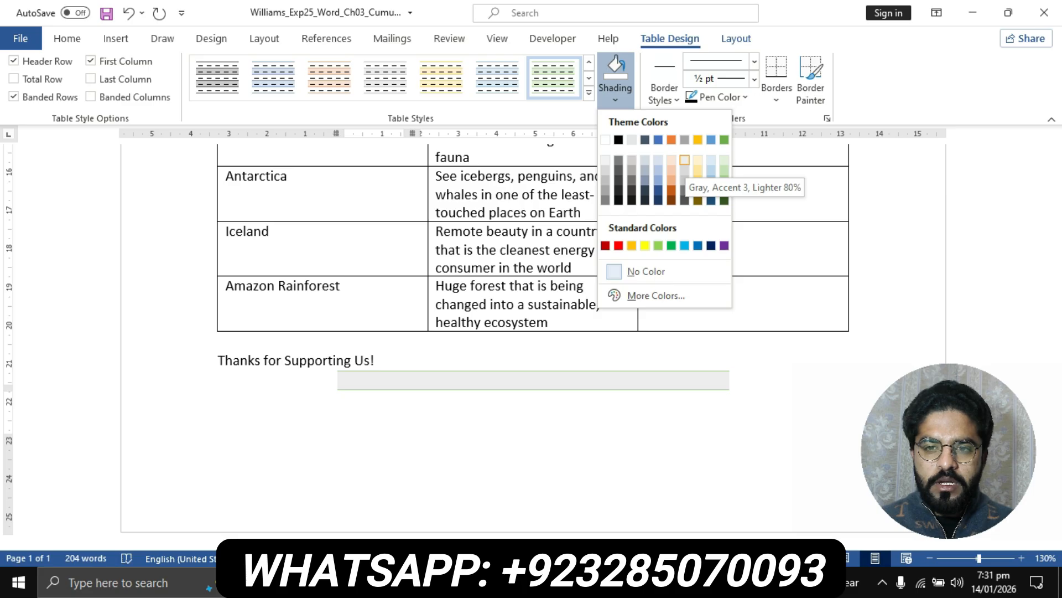
click(684, 160)
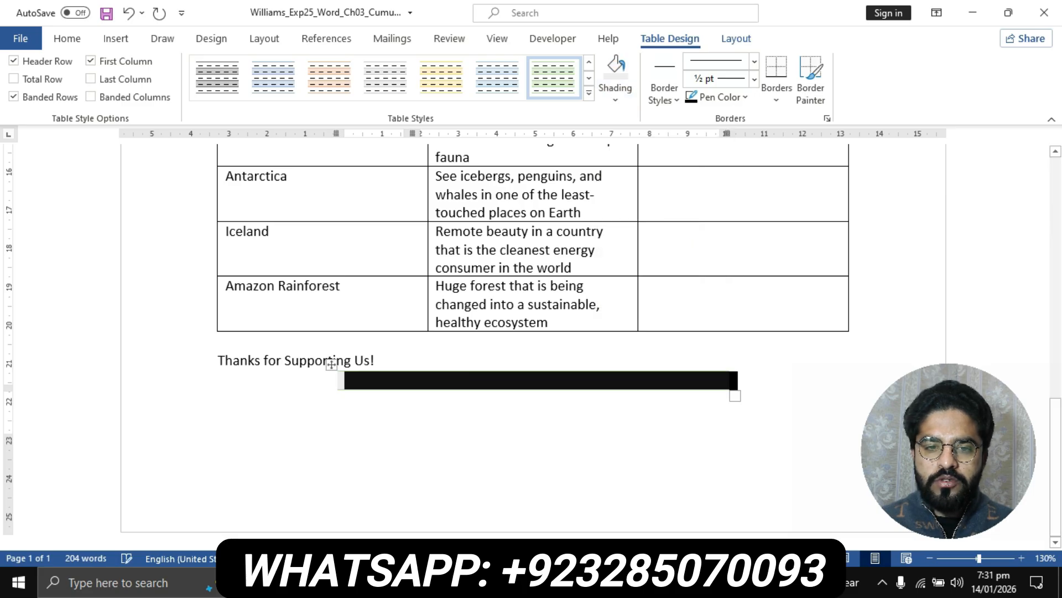
click(218, 400)
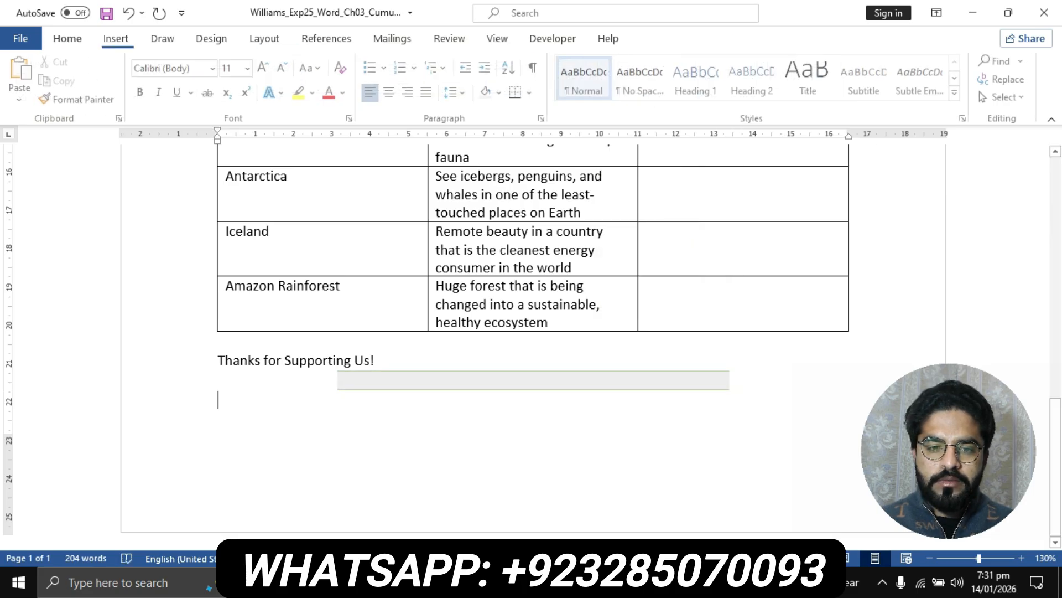
Step: Switch to the instructions document and highlight the step 4 instructions in yellow
click(471, 582)
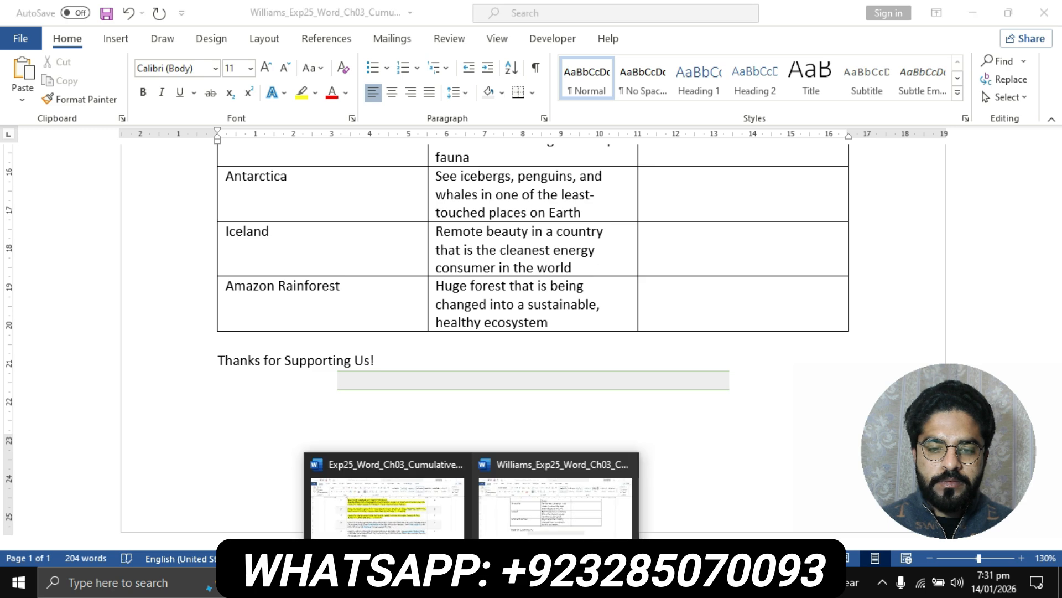
click(387, 495)
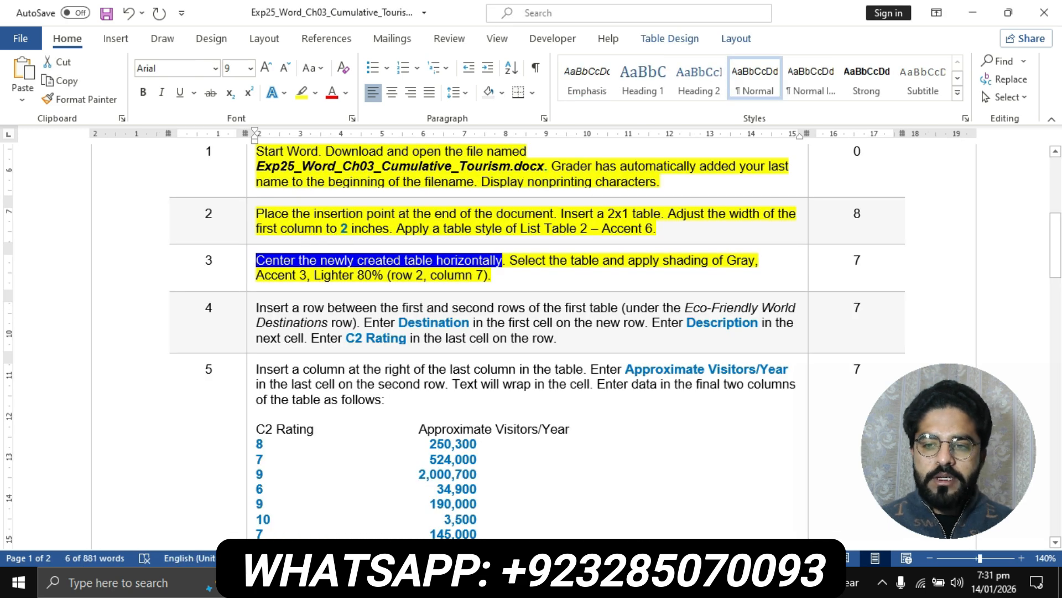
scroll(531, 343, down, 3)
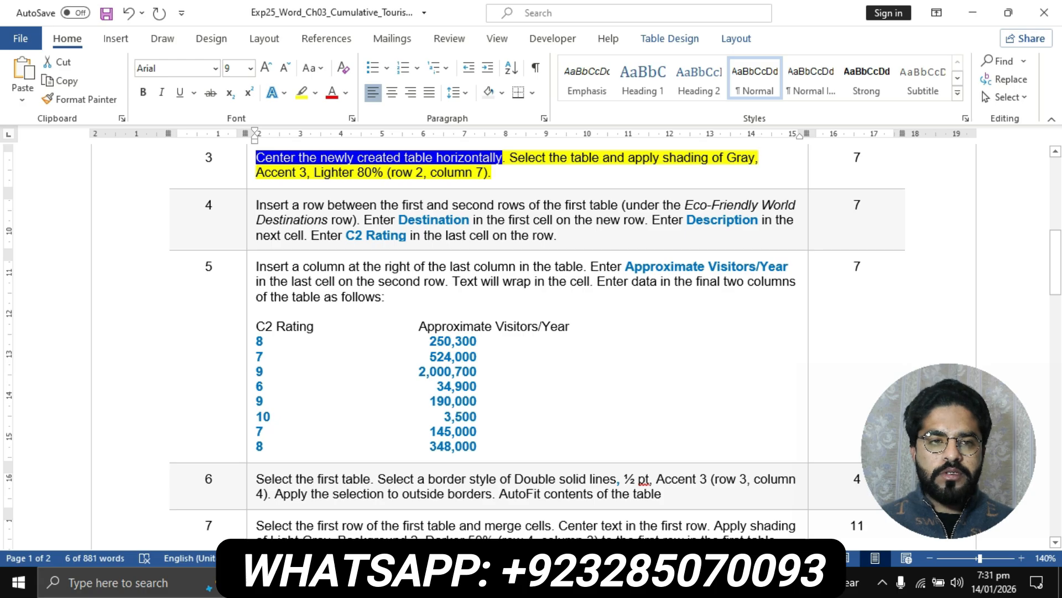
click(251, 212)
click(302, 93)
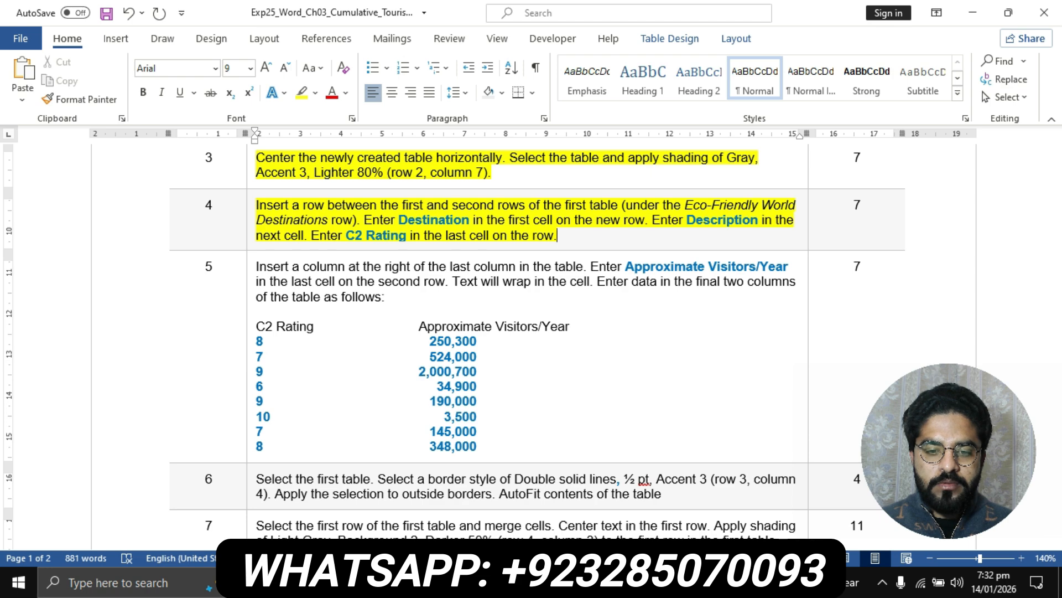
Step: Return to the flyer and insert a row below the "Eco-Friendly World Destinations" row of the first table
click(472, 583)
click(555, 506)
scroll(532, 332, up, 15)
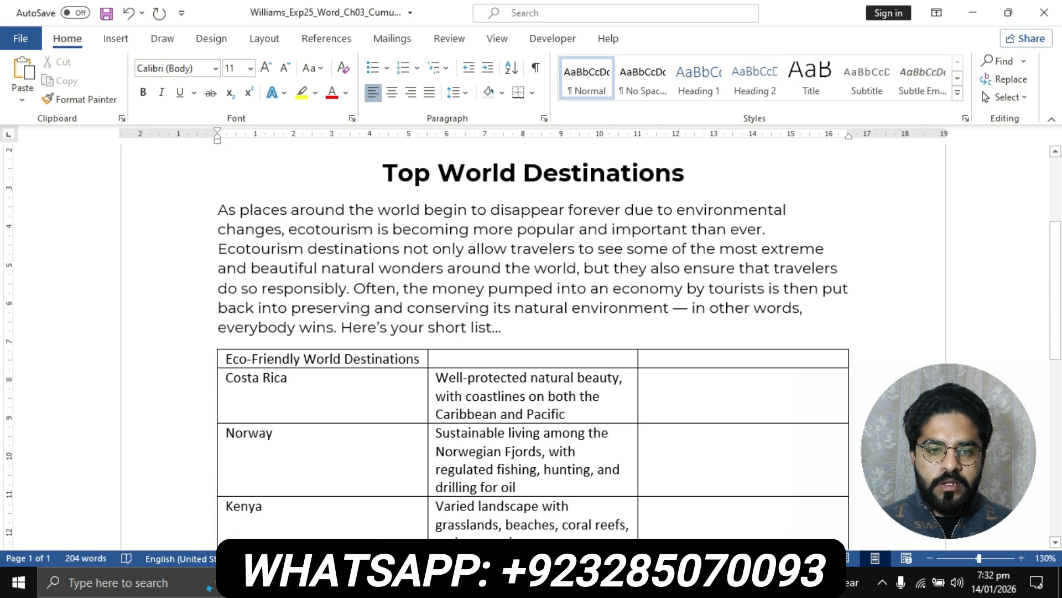
click(383, 359)
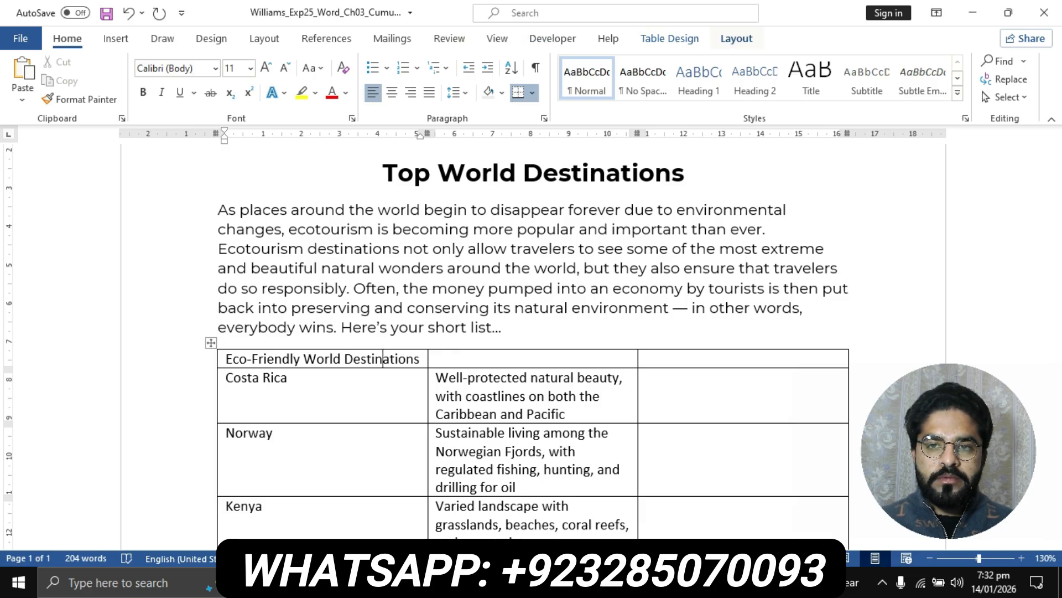
click(736, 38)
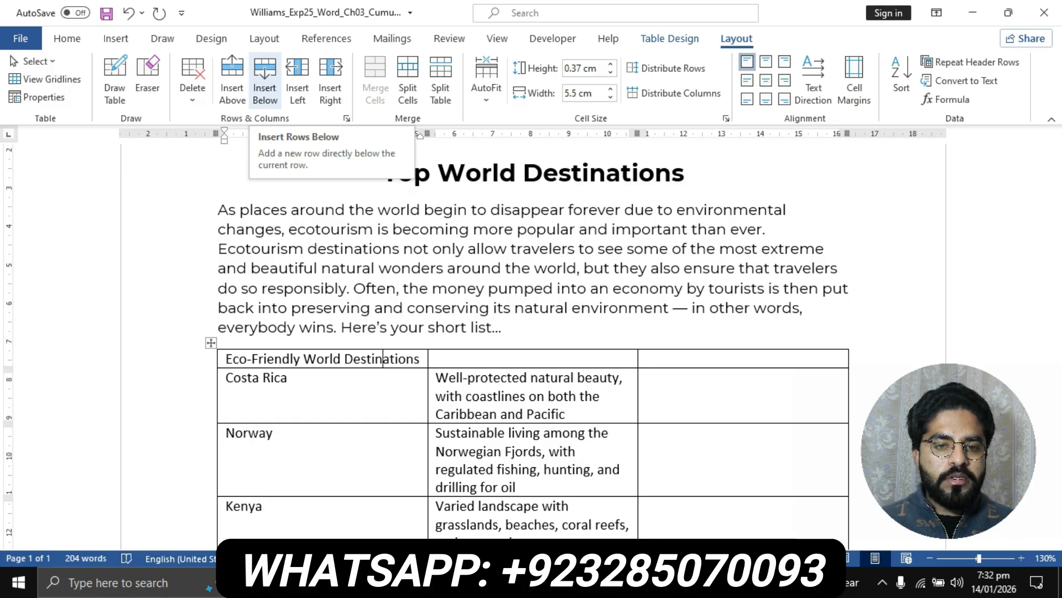
click(264, 77)
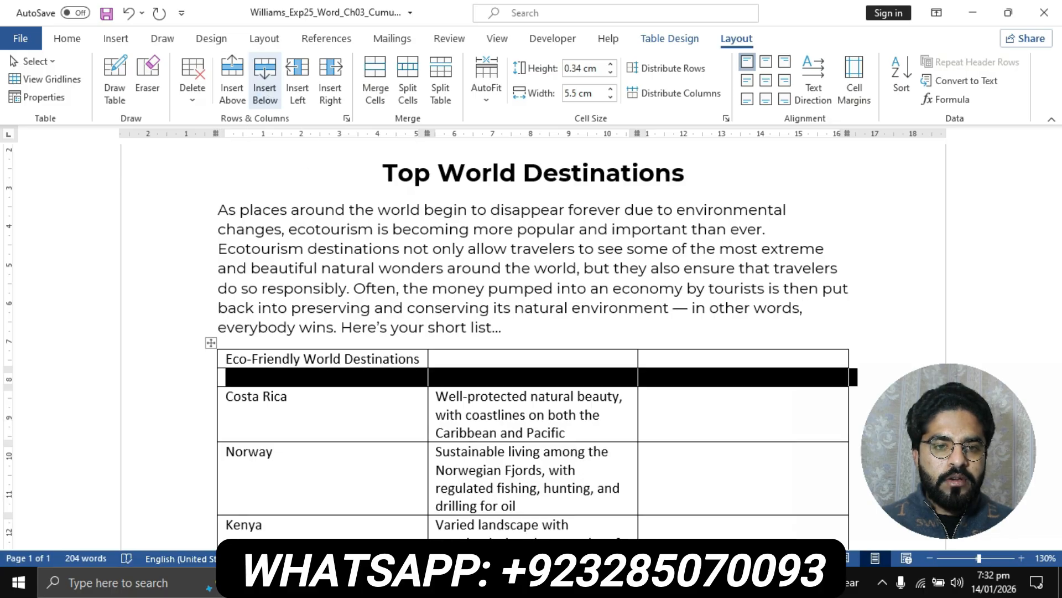
click(290, 397)
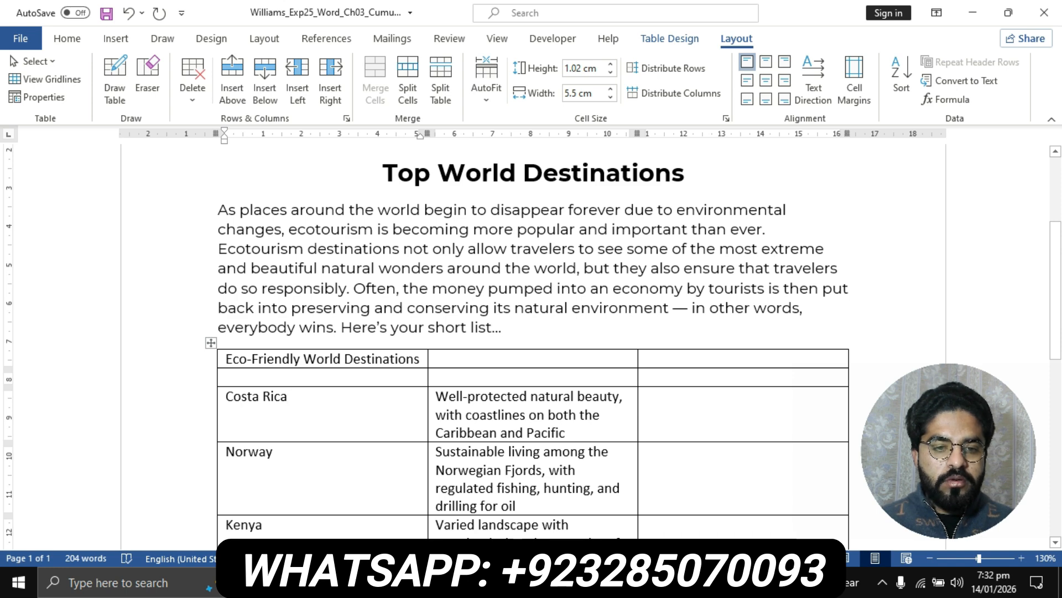
Step: Recheck step 4 in the instructions document and enter "Destination" in the first cell of the flyer table's new row
mouse_move(468, 582)
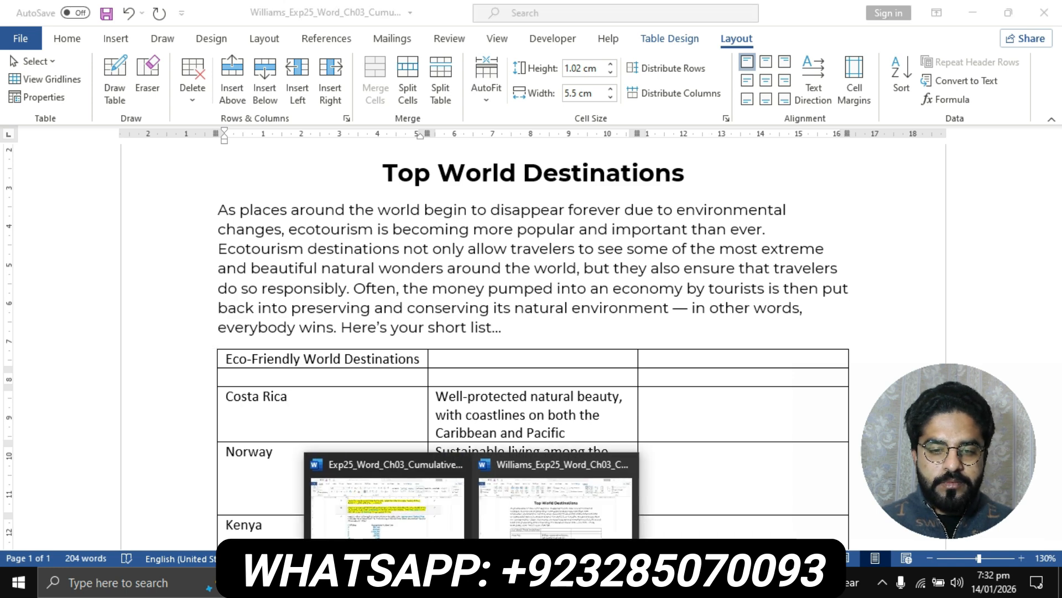
click(401, 543)
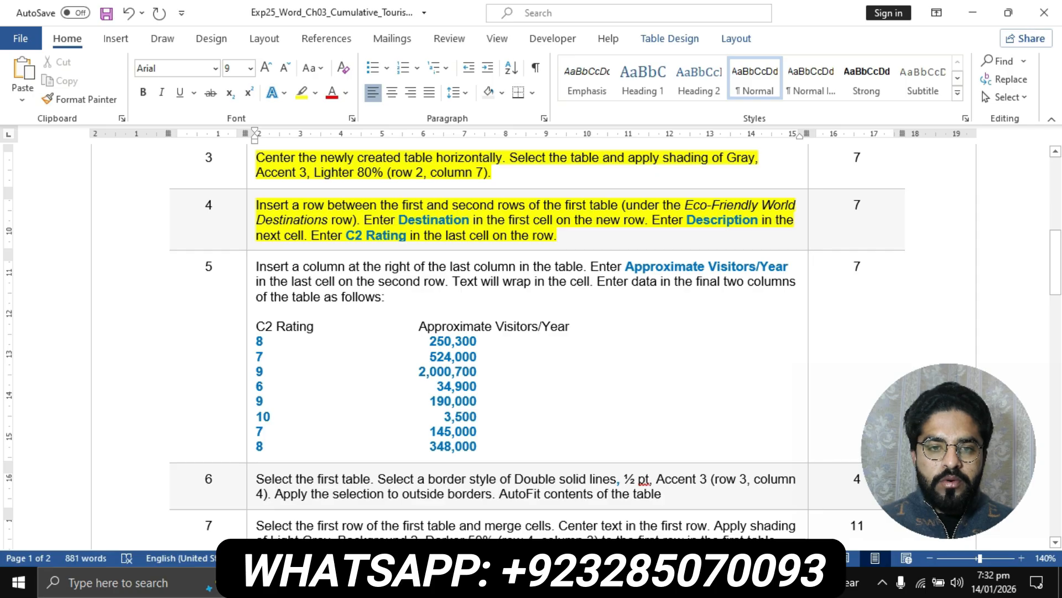
mouse_move(467, 582)
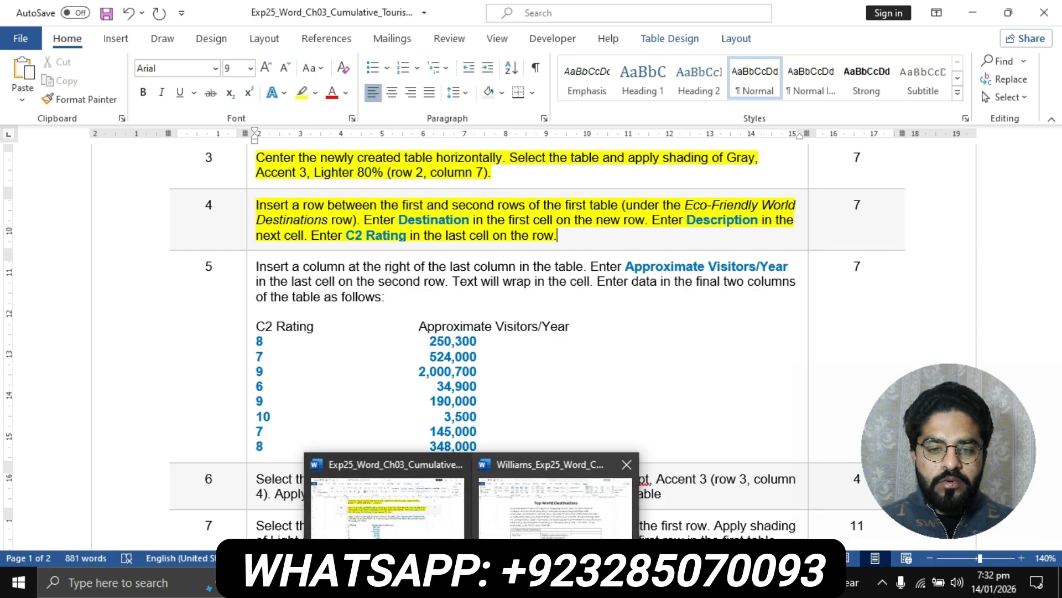
click(550, 512)
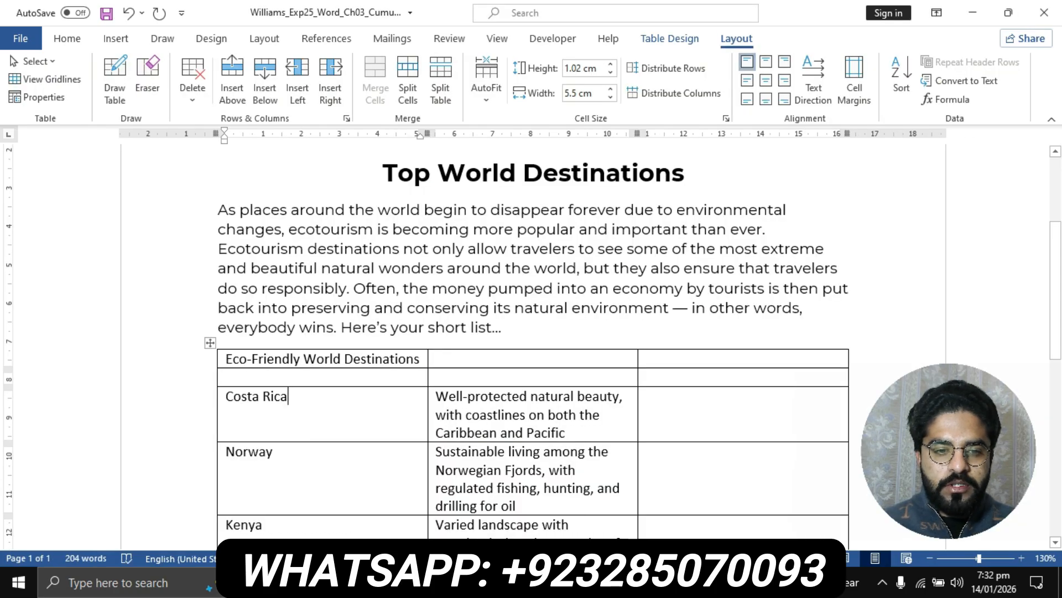
click(227, 378)
text(De)
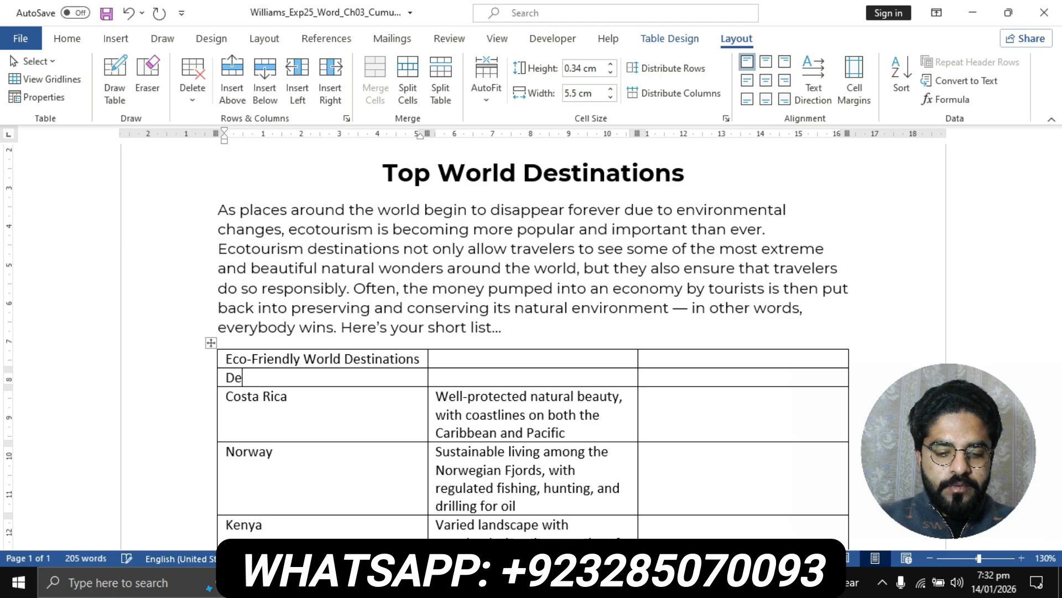
text(stinatio)
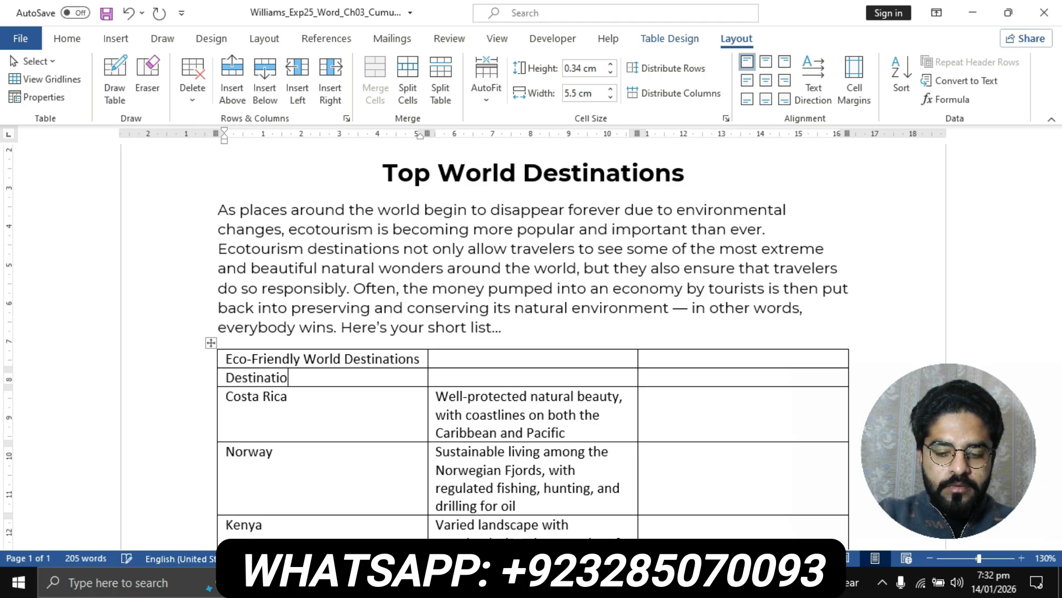
text(n)
Step: Recheck step 4 in the instructions document and enter "Description" in the second cell of the flyer table's new row
mouse_move(471, 584)
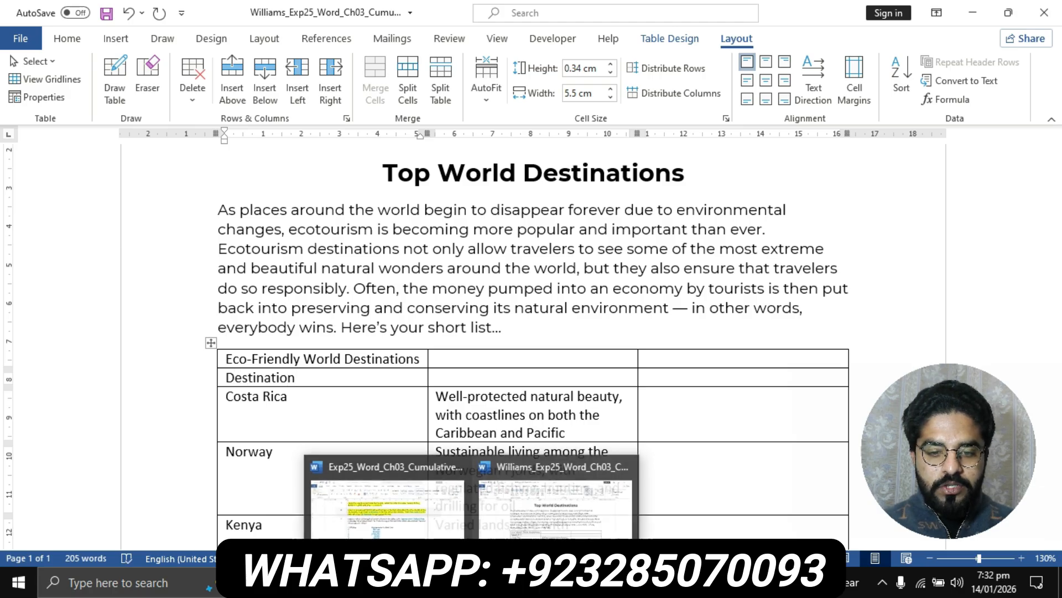
click(407, 545)
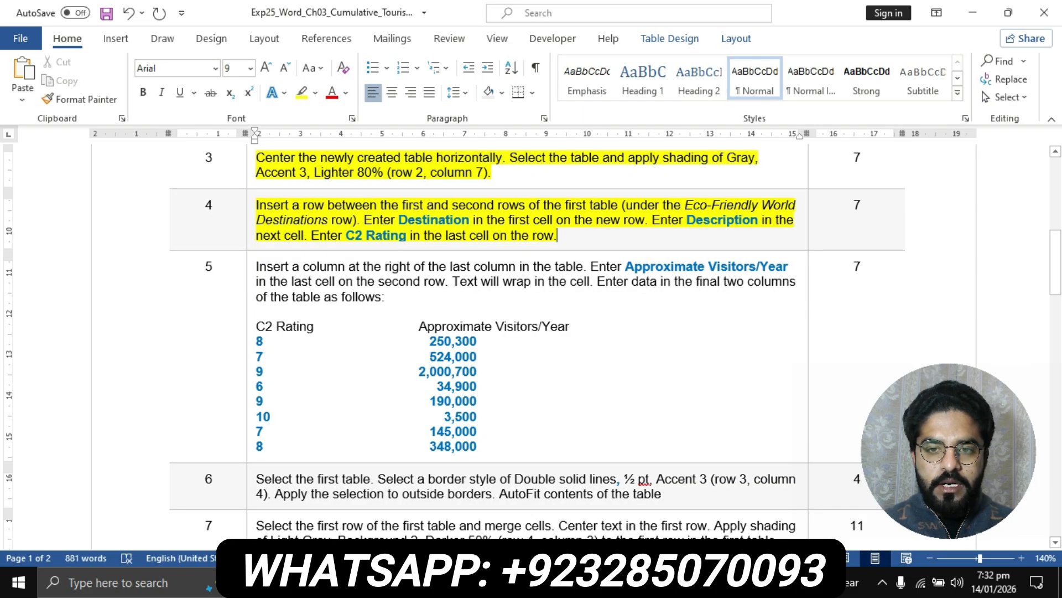
drag(687, 220, 751, 219)
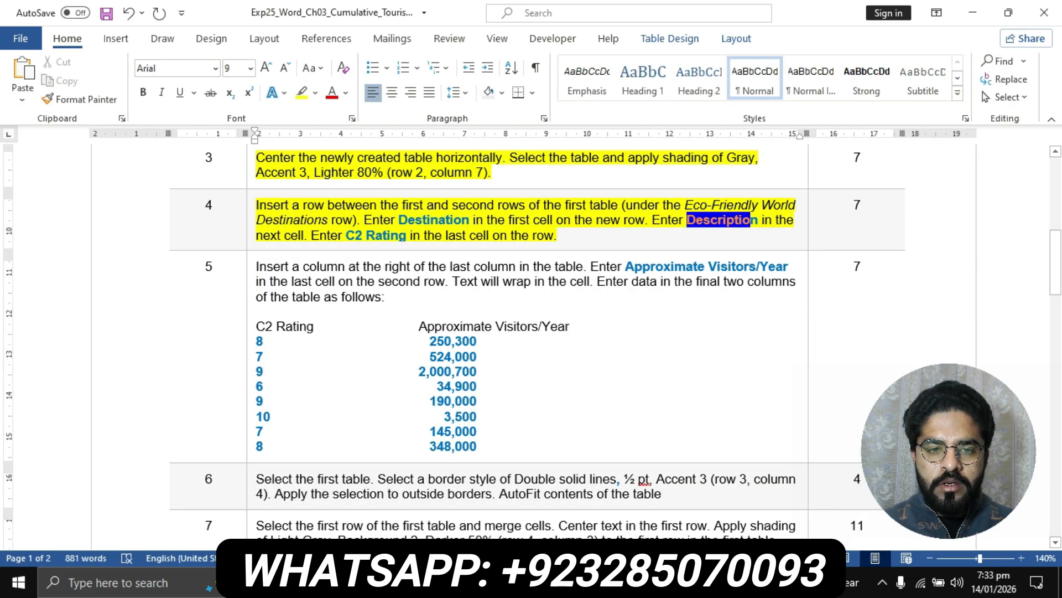
click(653, 219)
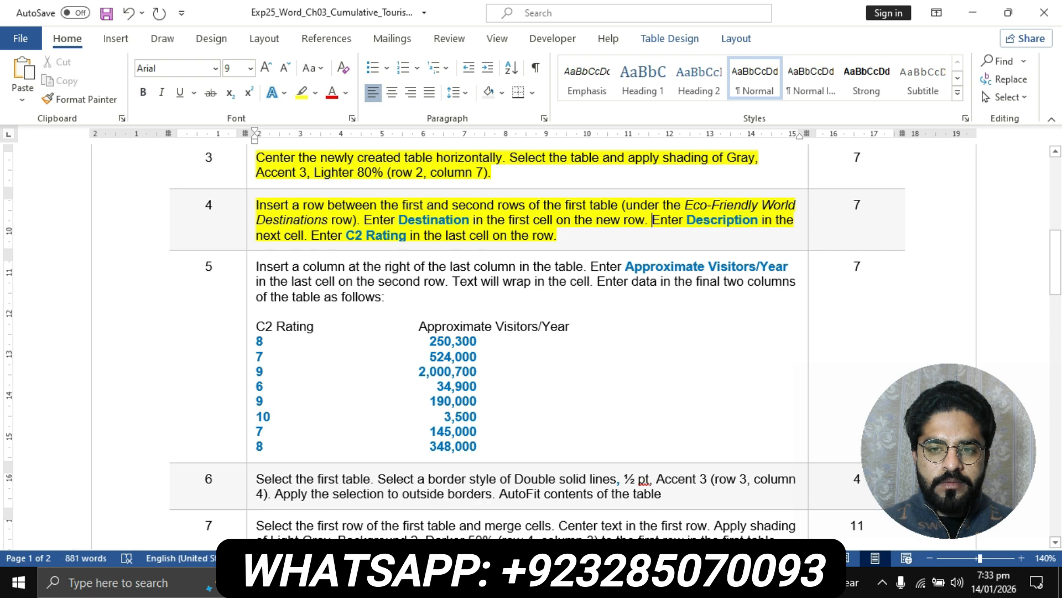
click(472, 583)
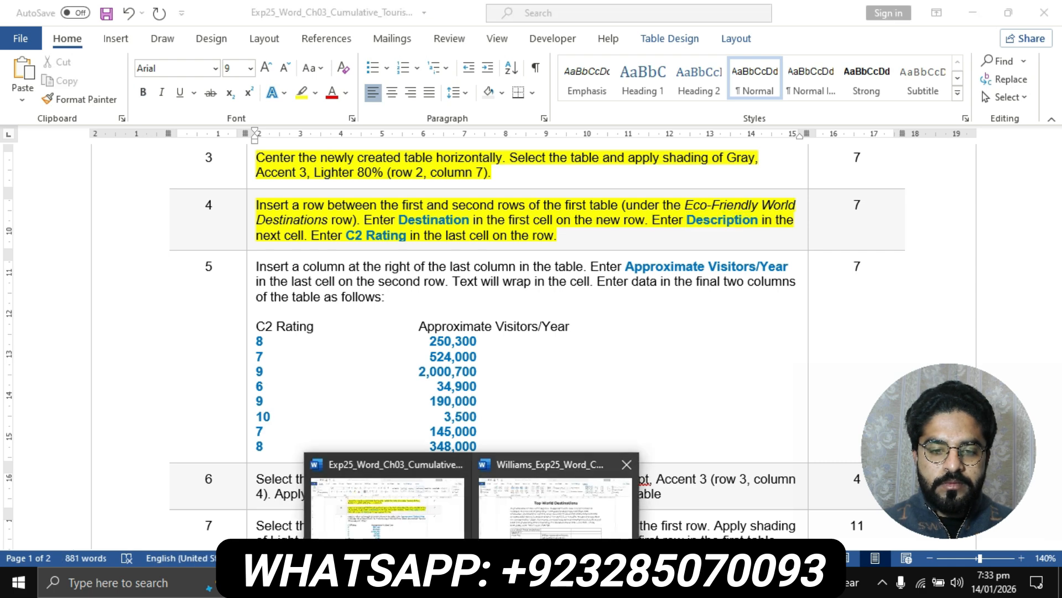
click(539, 544)
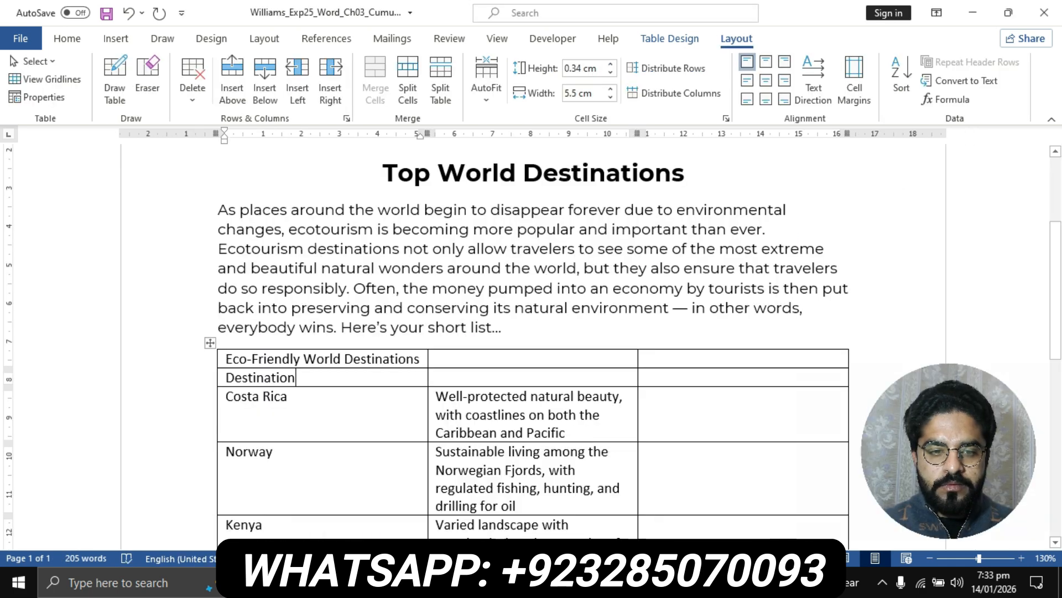
key(Tab)
text(D)
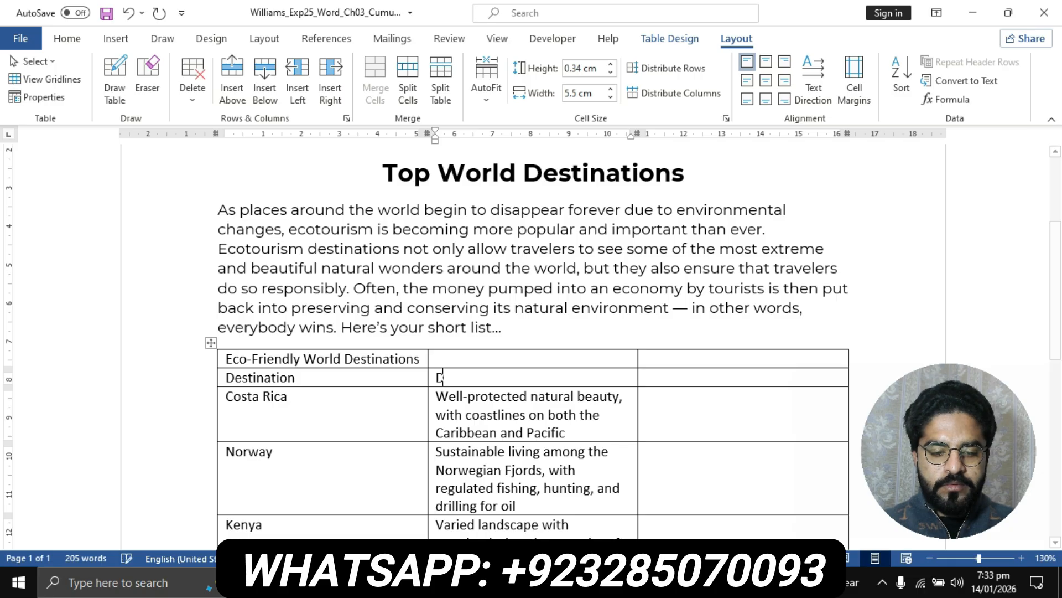
text(escrip)
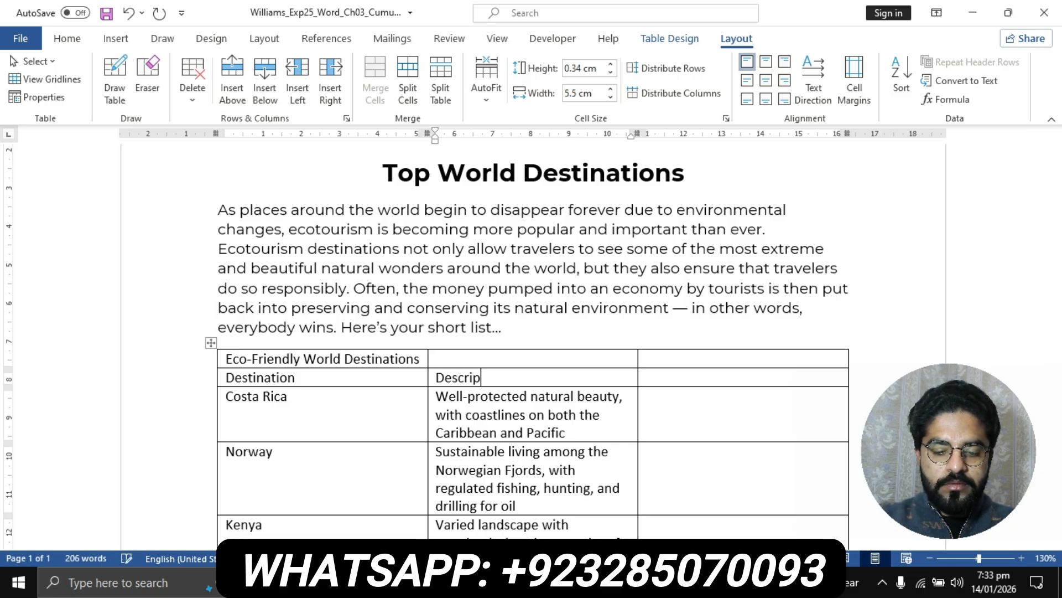
text(tion)
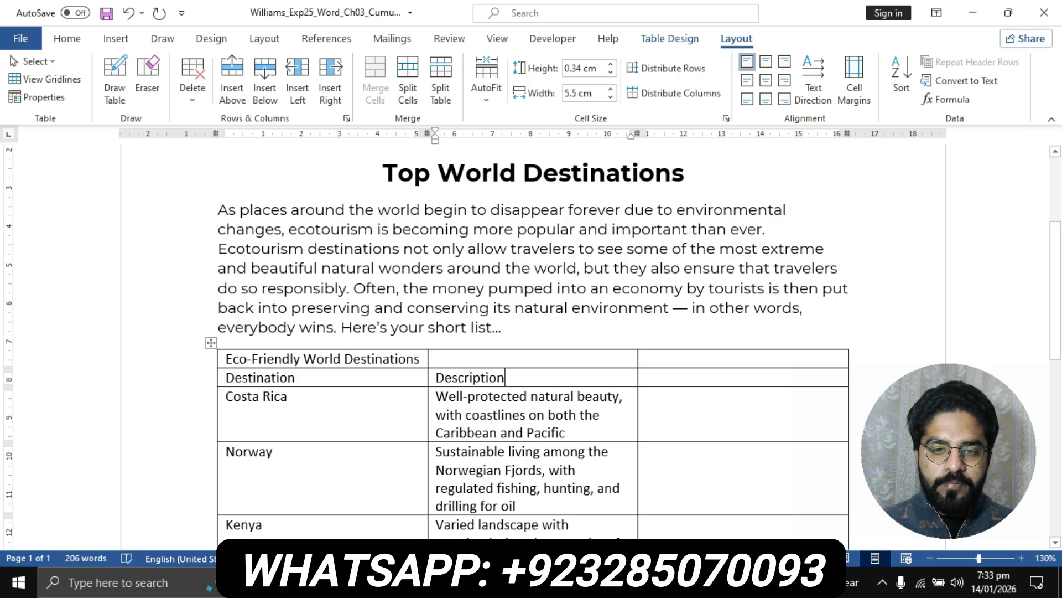
Step: Consult step 4 of the instructions again and enter "C2 Rating" in the last cell of the flyer table's second row
click(474, 583)
click(396, 545)
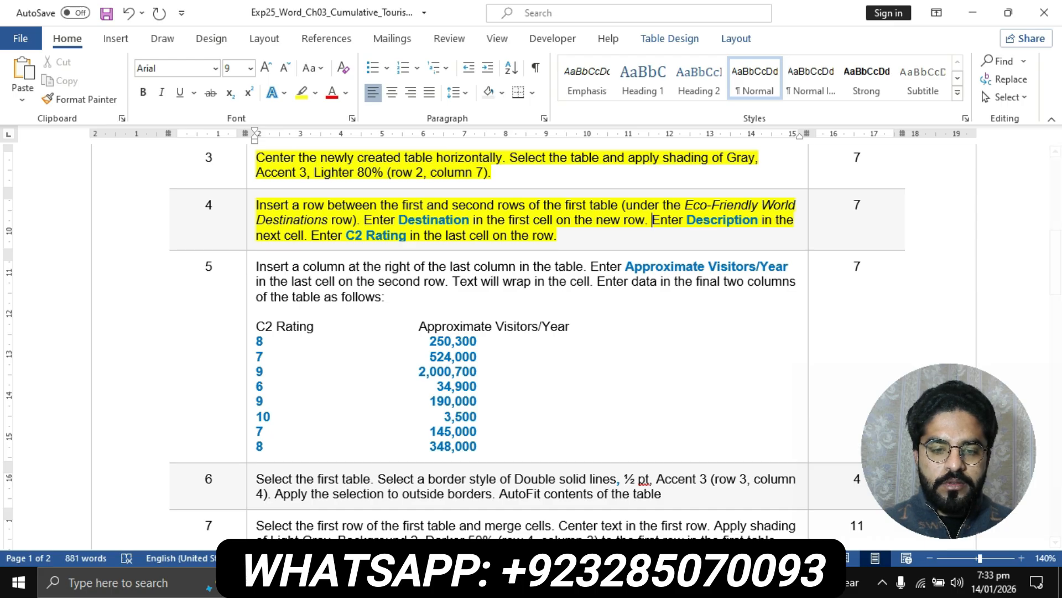
click(471, 583)
click(393, 521)
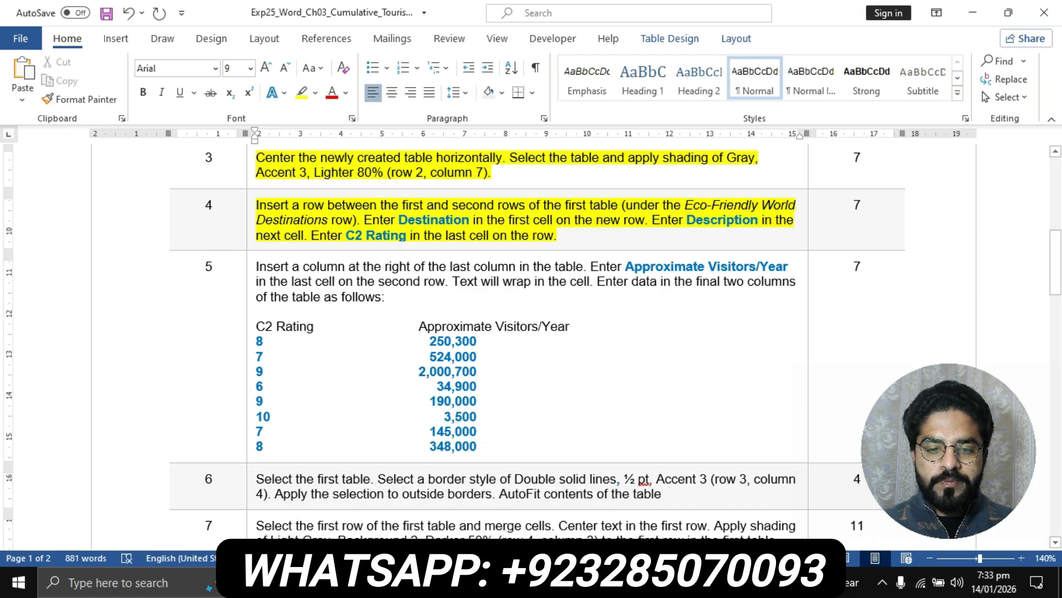
click(471, 582)
click(554, 514)
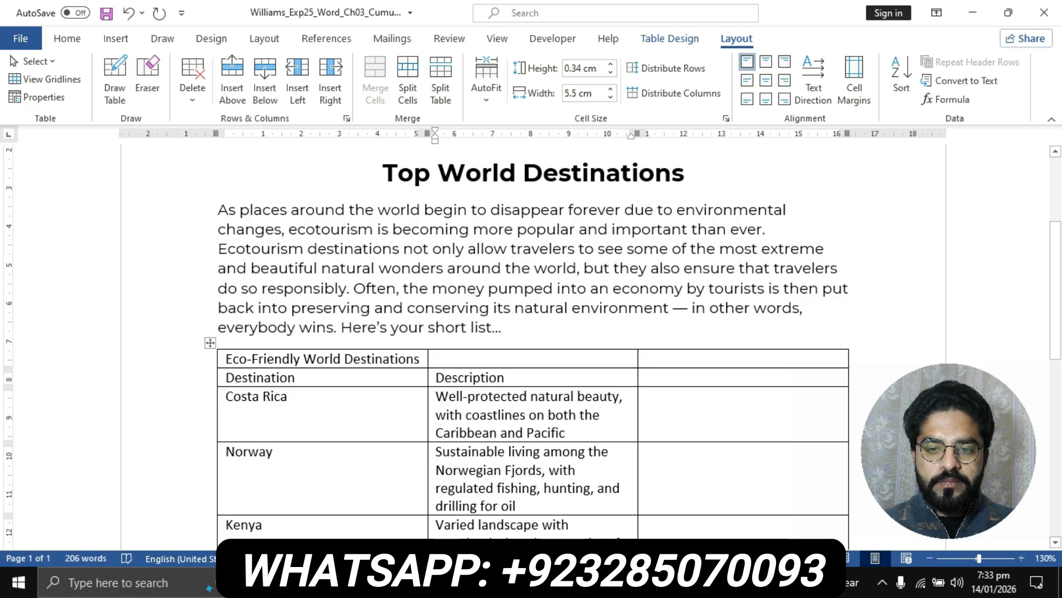
click(646, 378)
text(C2)
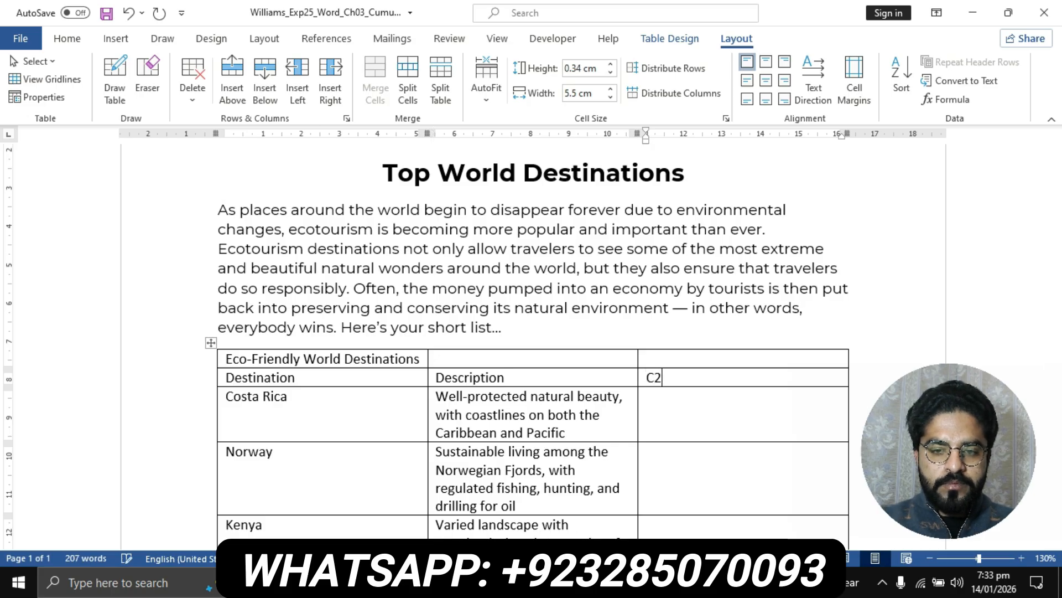
text( Rating)
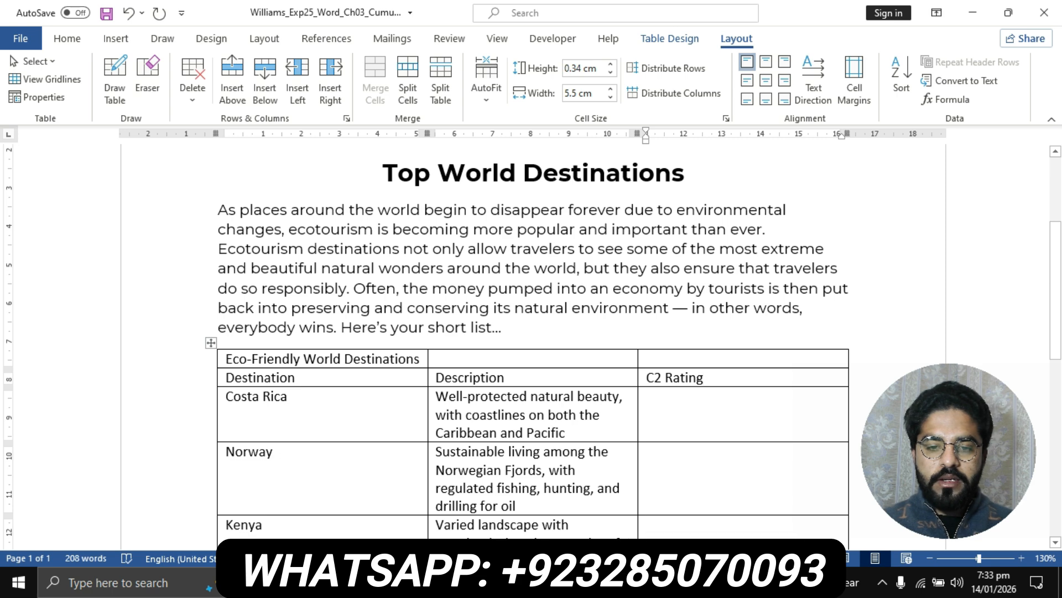
Step: Switch to the instructions document and highlight all of step 5, including its data list, in yellow
click(472, 582)
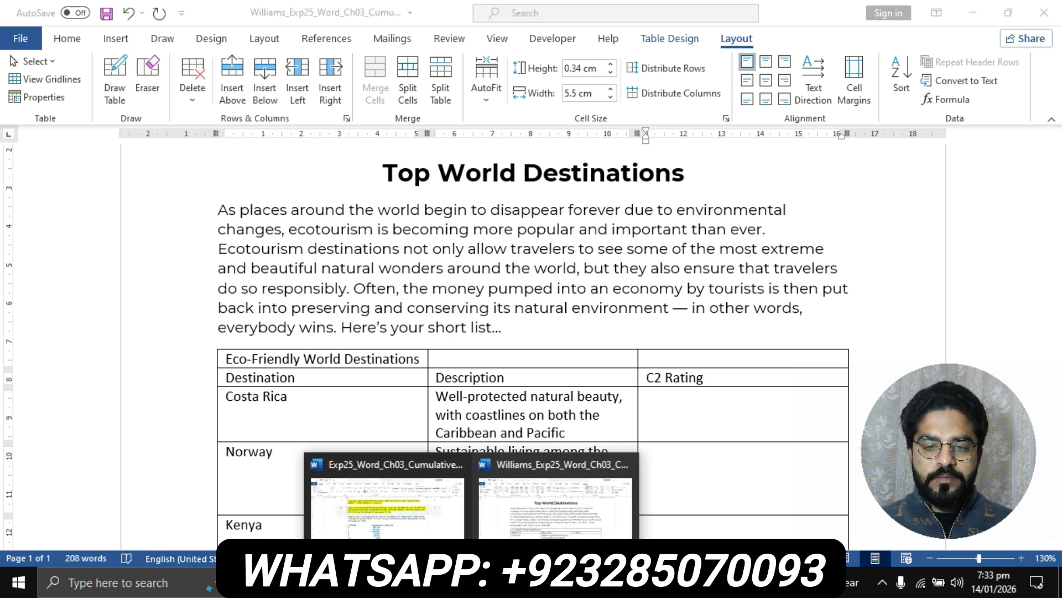
click(387, 503)
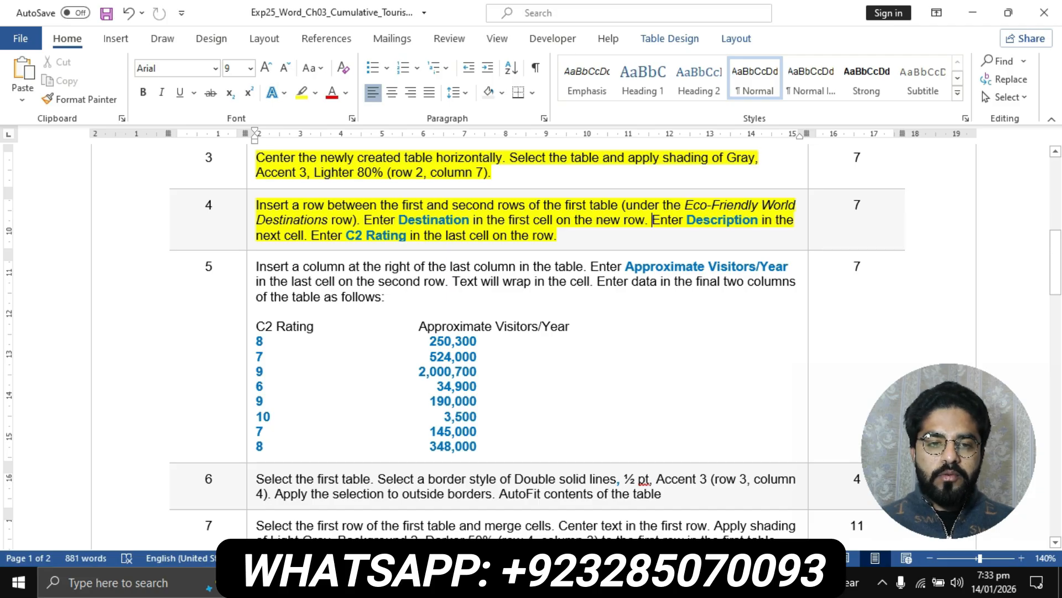
click(250, 268)
click(302, 93)
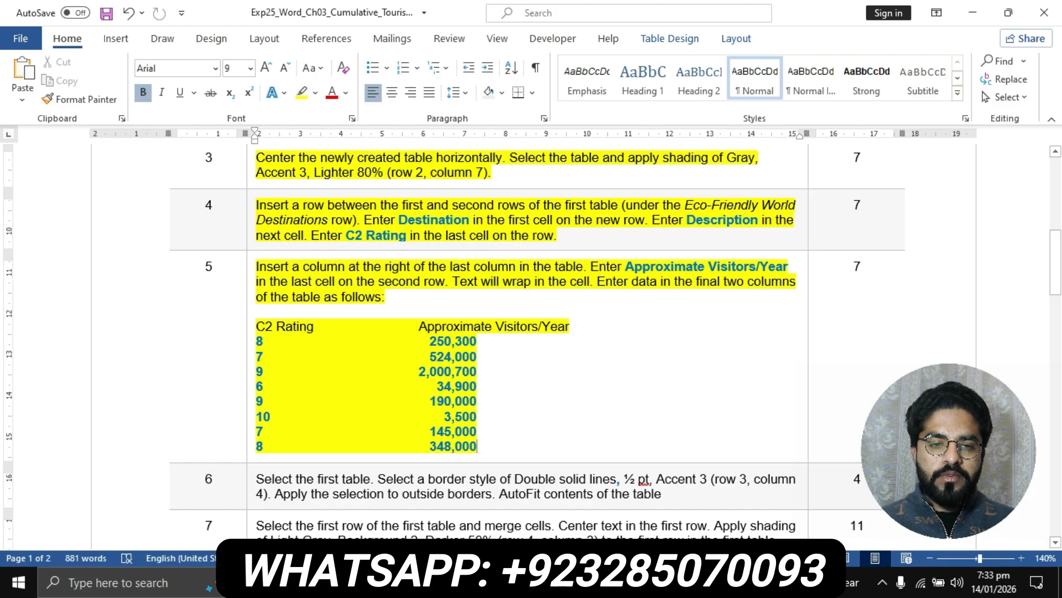
Step: Review the first sentence of step 5, return to the flyer, and insert a column to the right of the "C2 Rating" column
scroll(532, 343, down, 1)
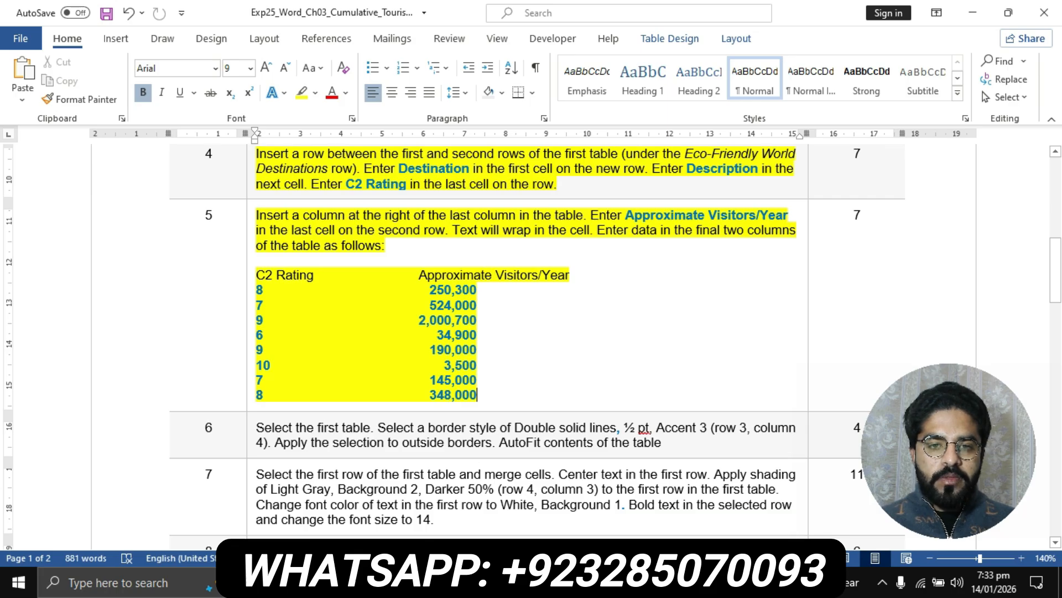
drag(257, 215, 583, 215)
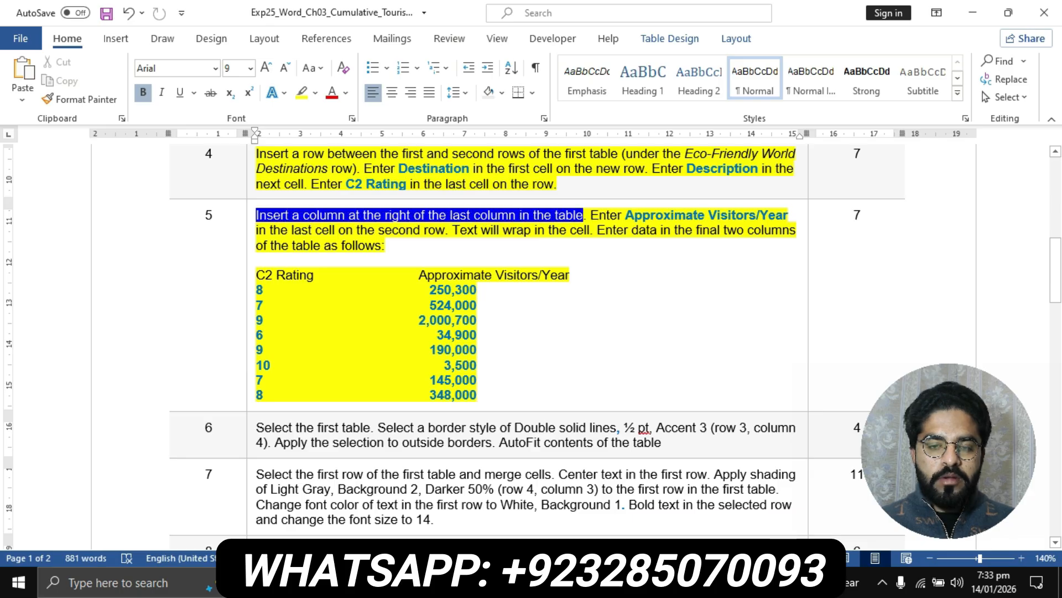
click(472, 582)
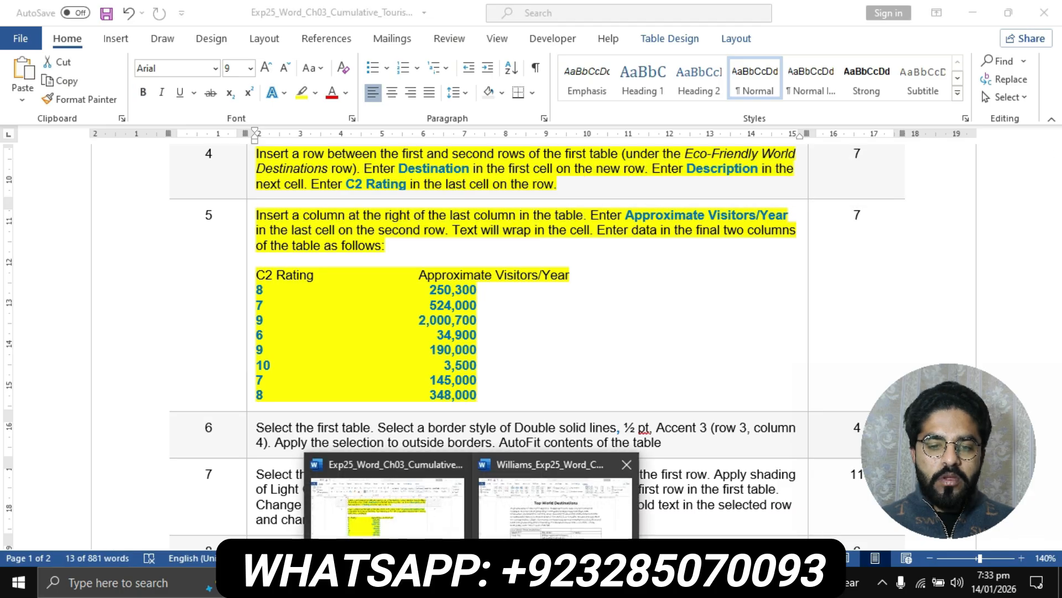
click(555, 501)
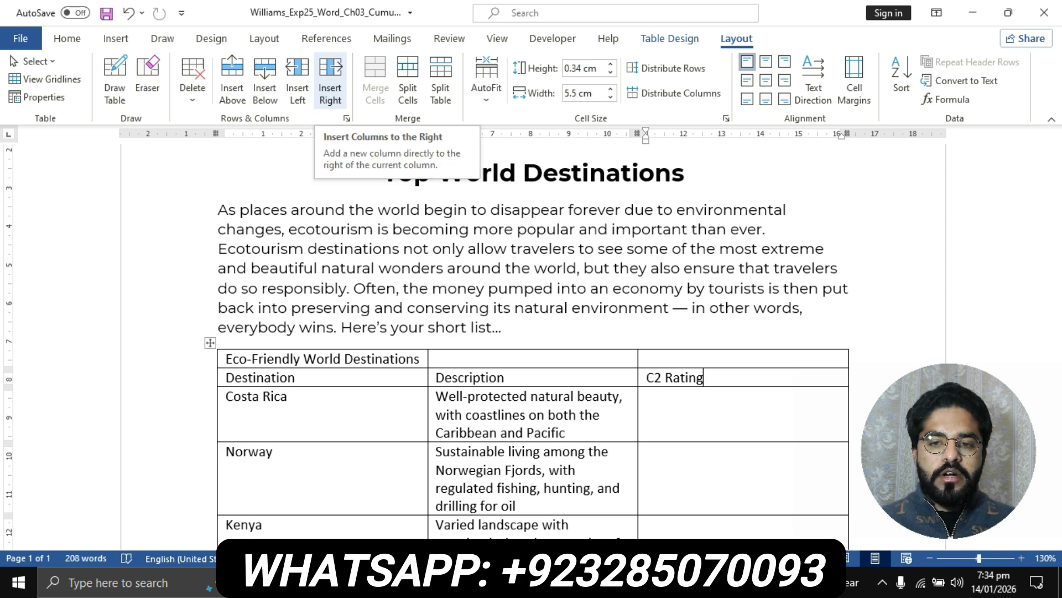
click(330, 83)
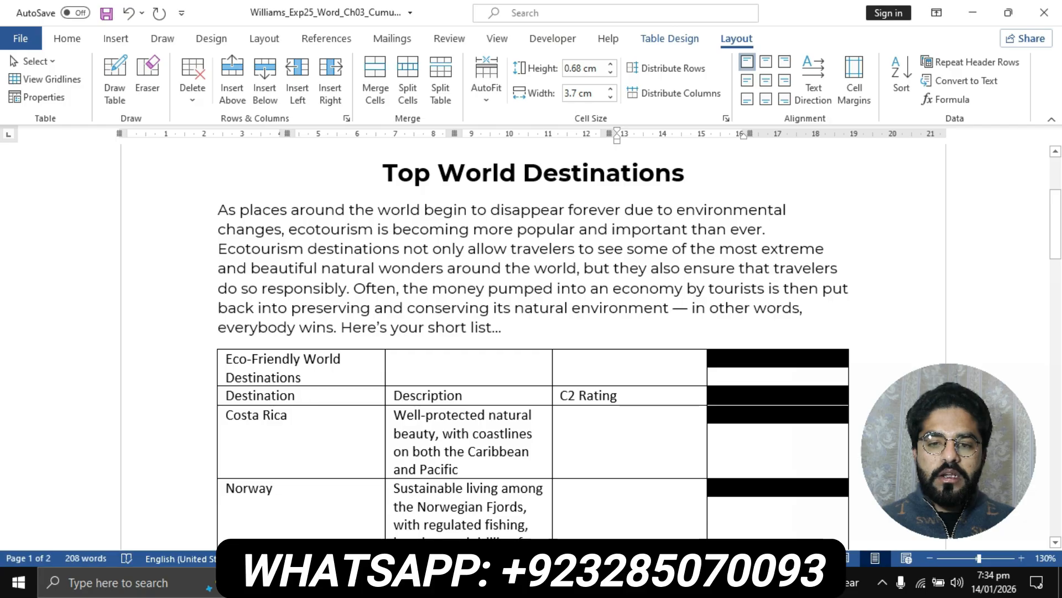
click(742, 423)
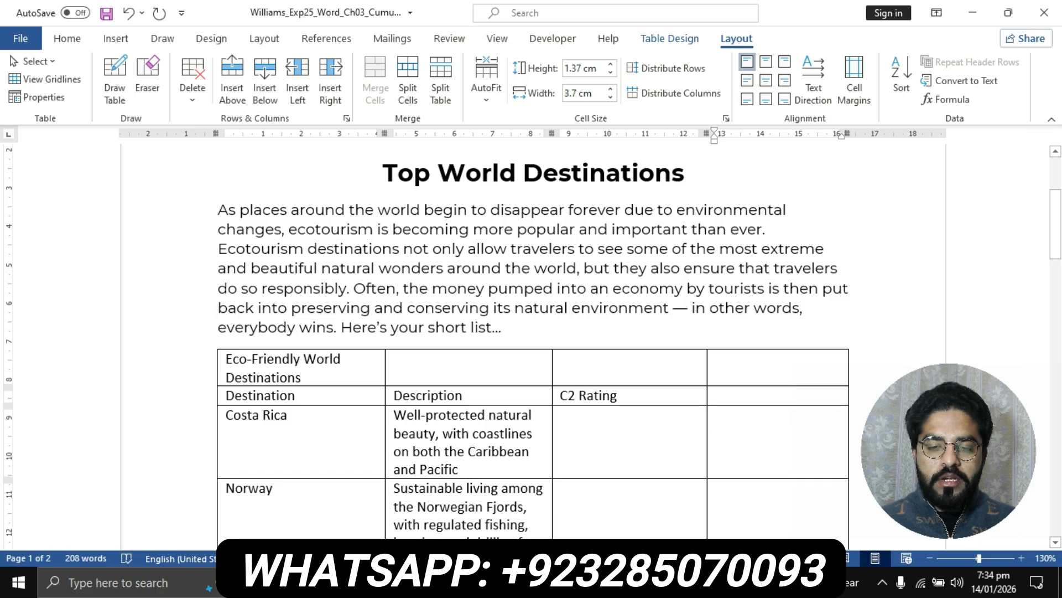
Step: Recheck the heading wording in step 5 and enter "Approximate Vistiters/Years" in the last cell of the flyer table's second row
scroll(531, 343, down, 3)
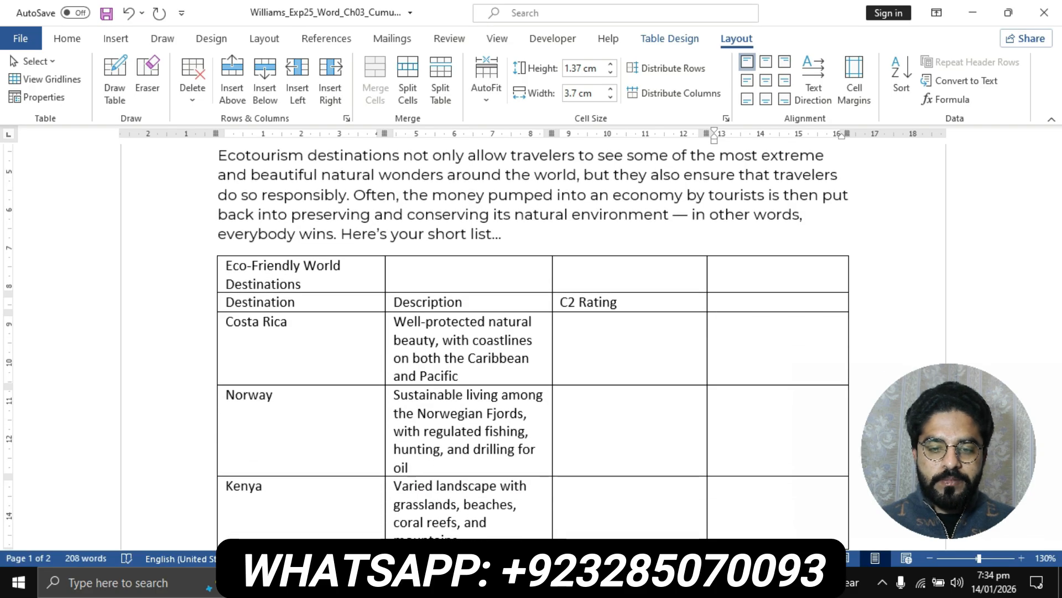
click(471, 583)
click(387, 498)
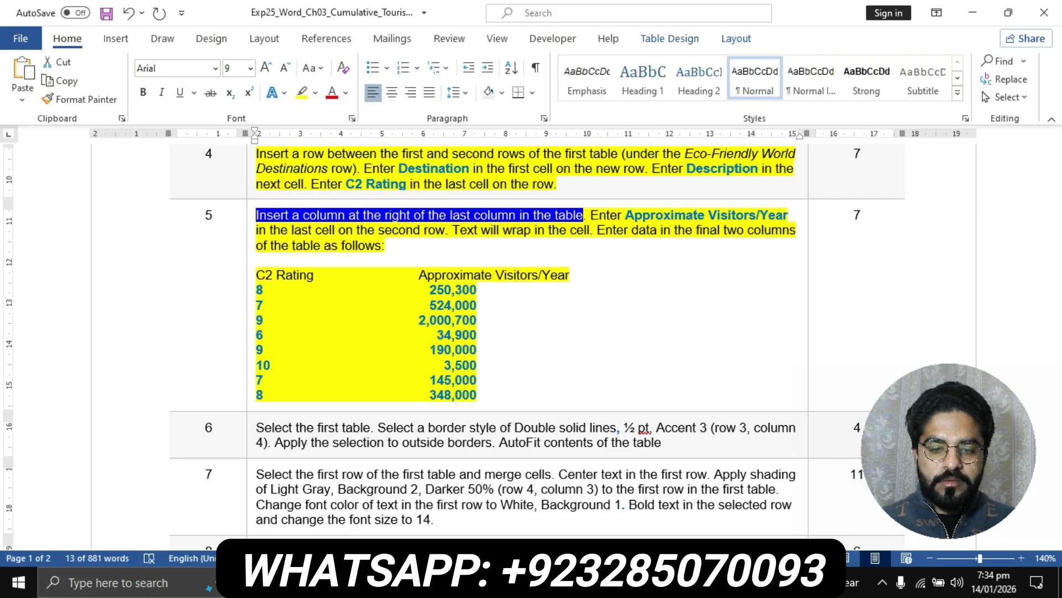
click(475, 582)
click(545, 548)
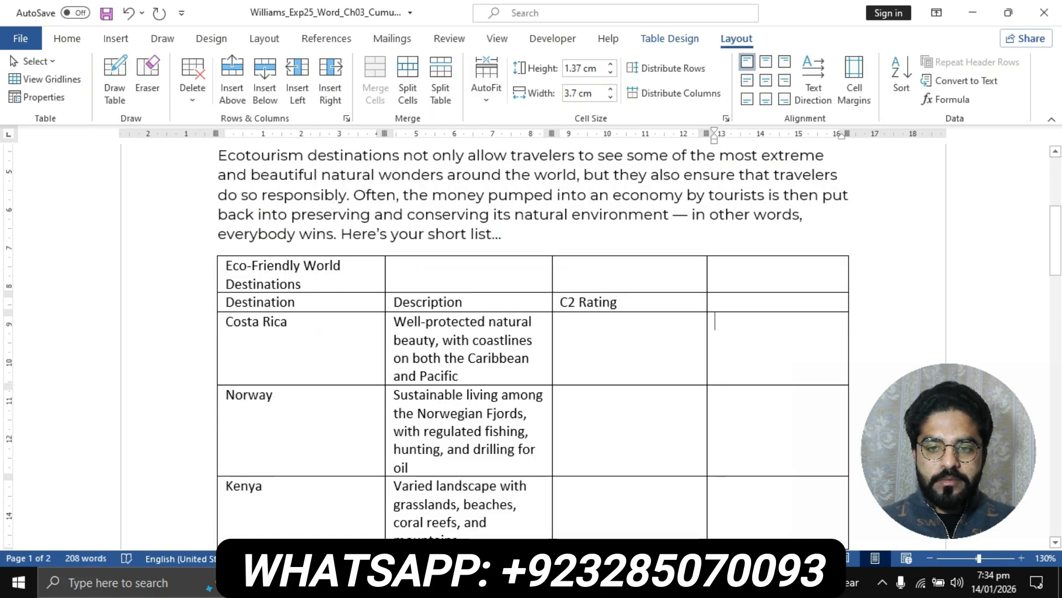
key(Up)
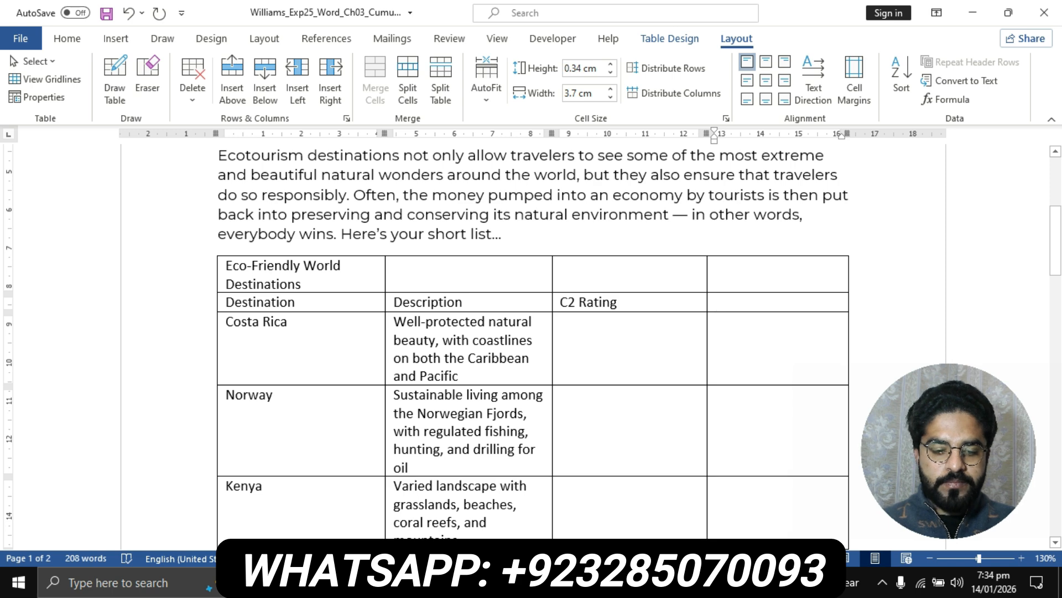
text(Approximat)
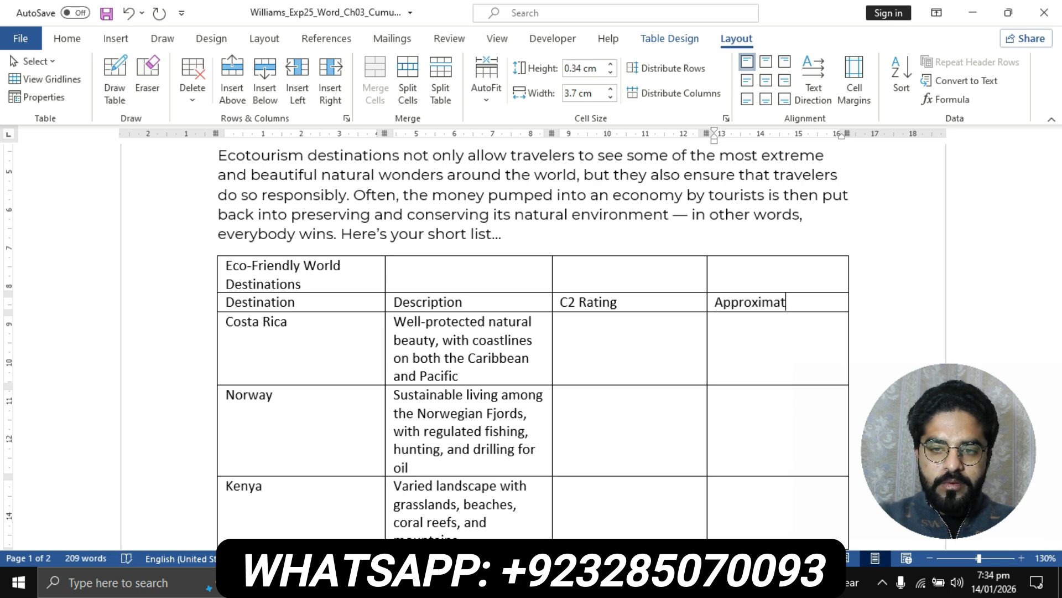
text(e )
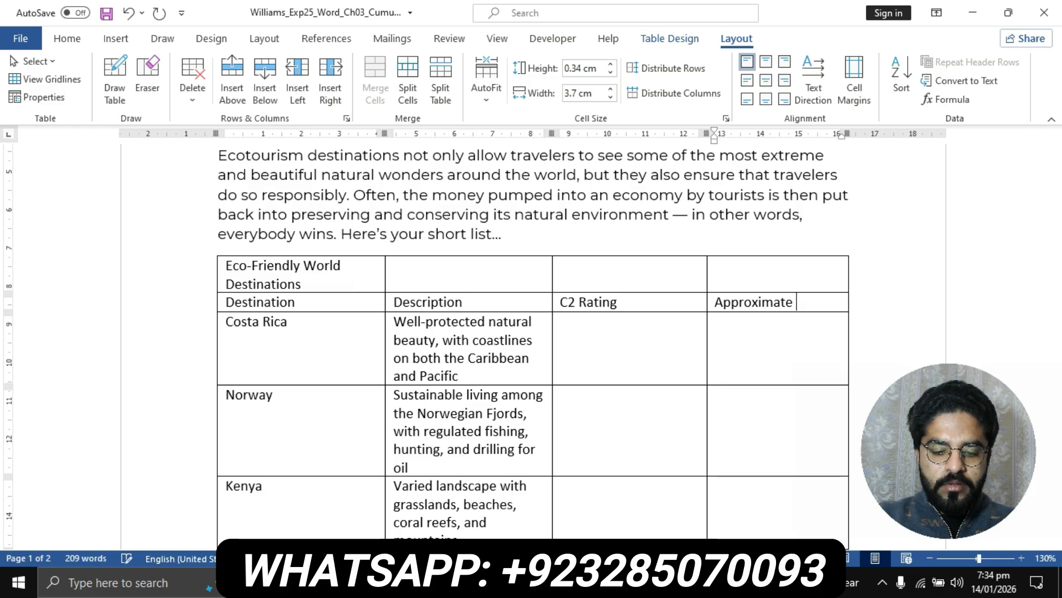
text(Vistires)
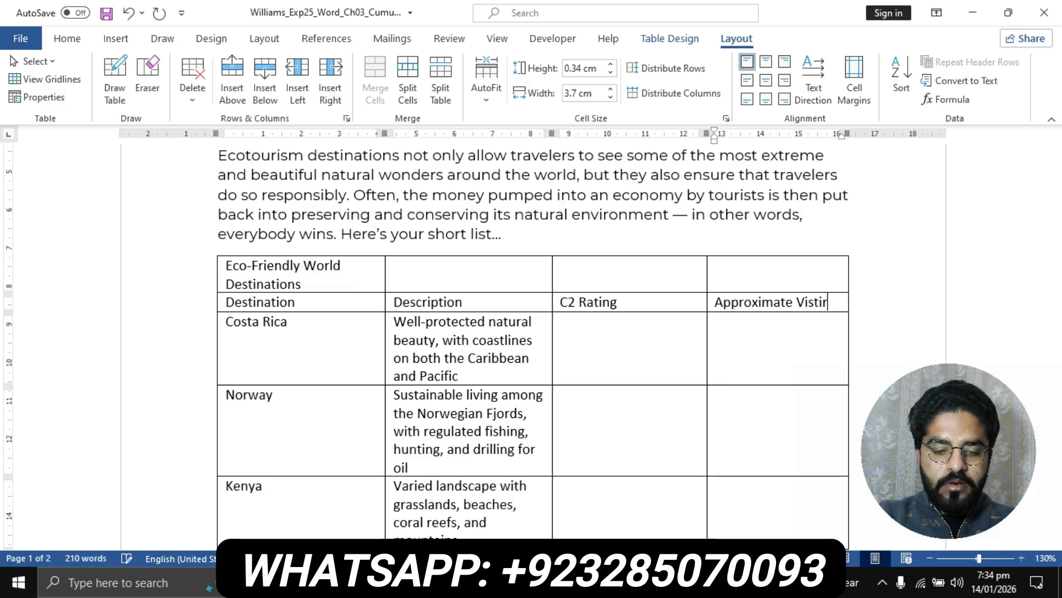
key(BackSpace)
key(BackSpace)
key(BackSpace)
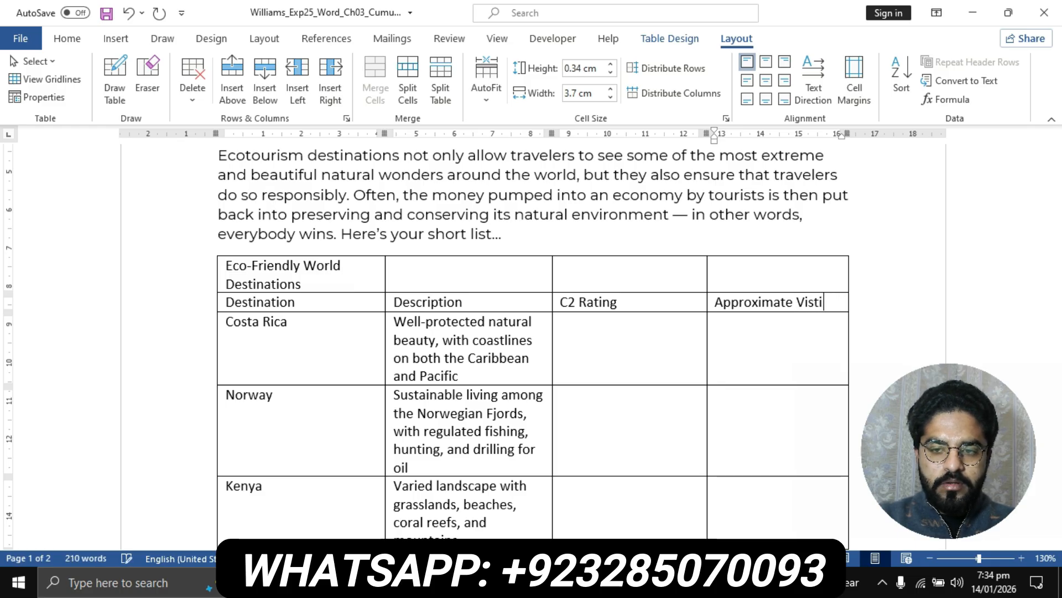
text(te)
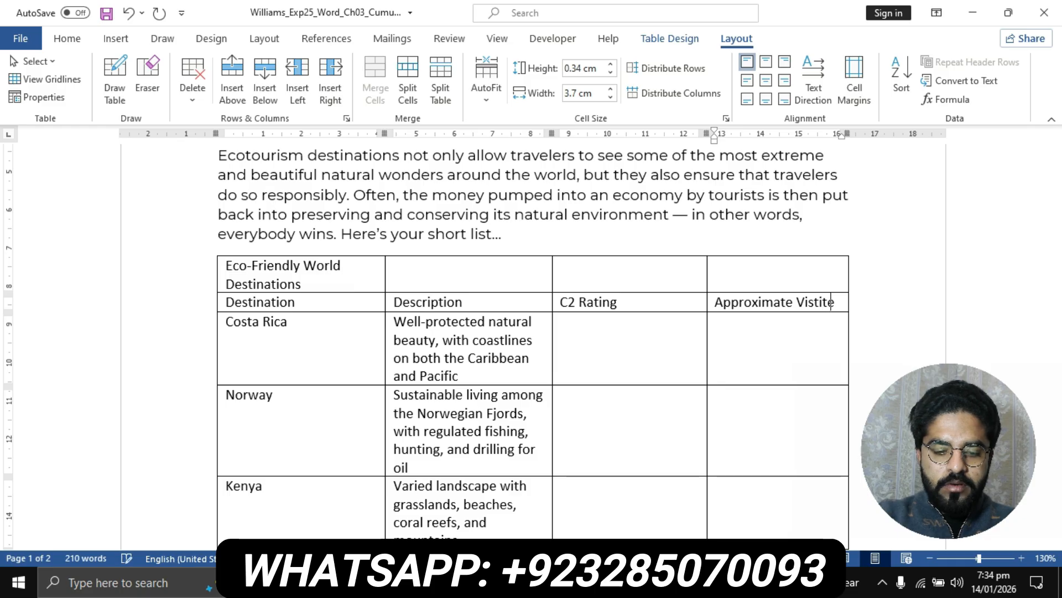
text(rs/T)
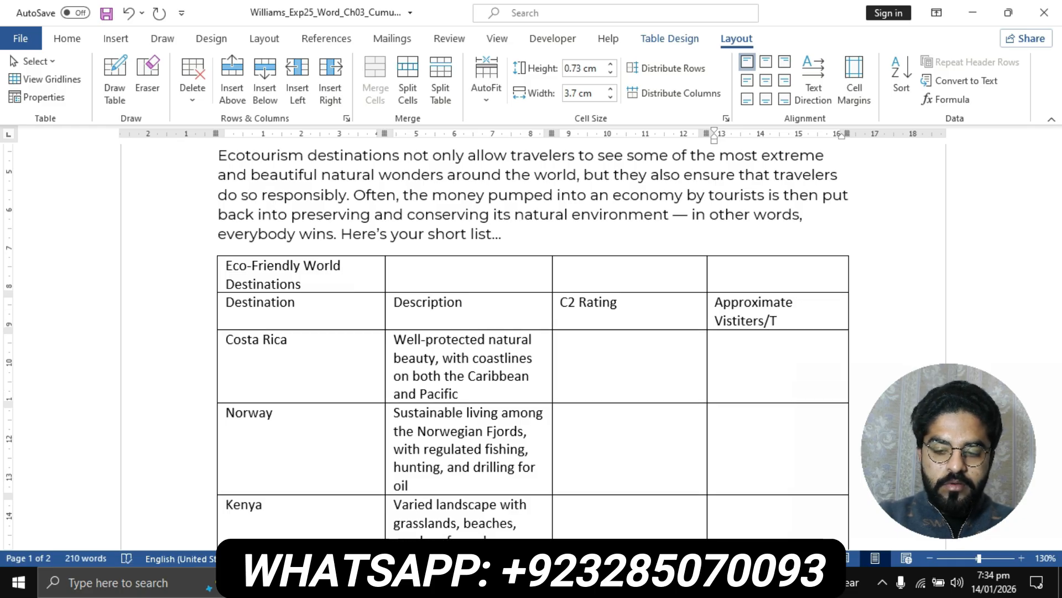
key(BackSpace)
text(Years)
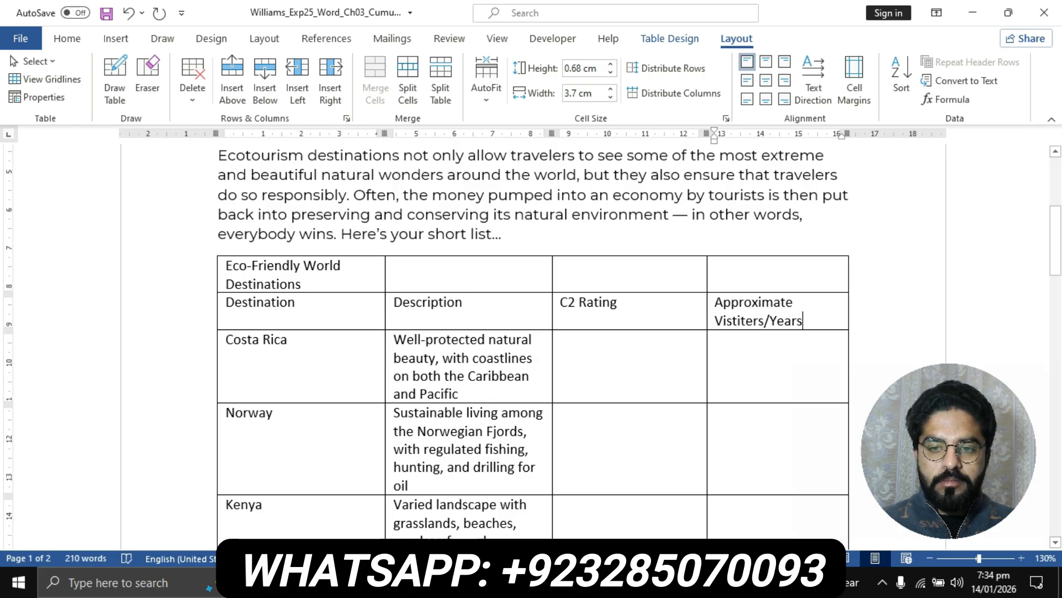
mouse_move(473, 582)
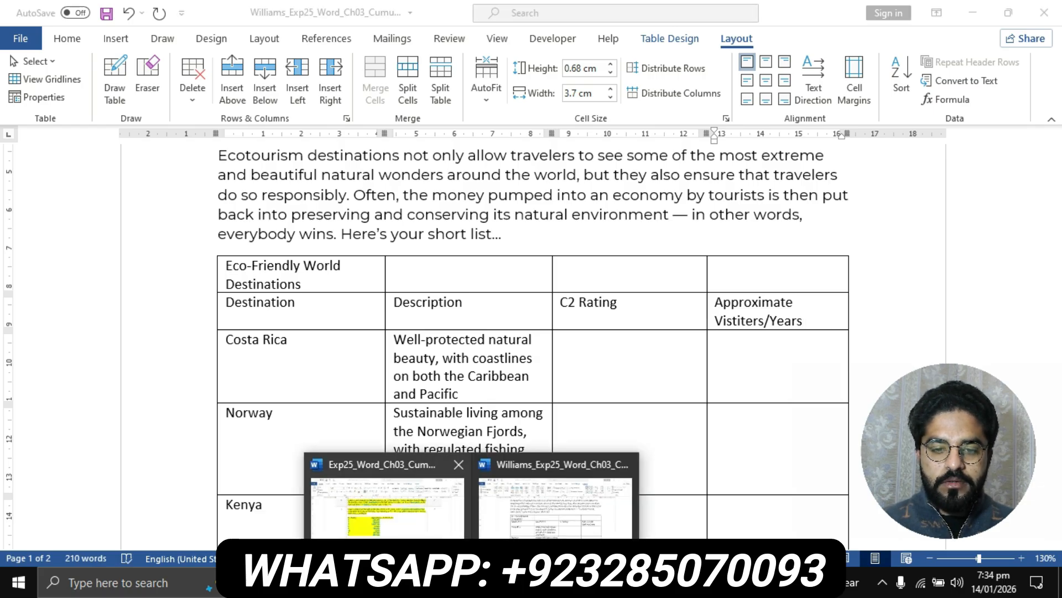
Step: Review the rest of step 5 with its data list, and correct "Vistiters" to "Visiters" in the flyer table's last heading
click(387, 496)
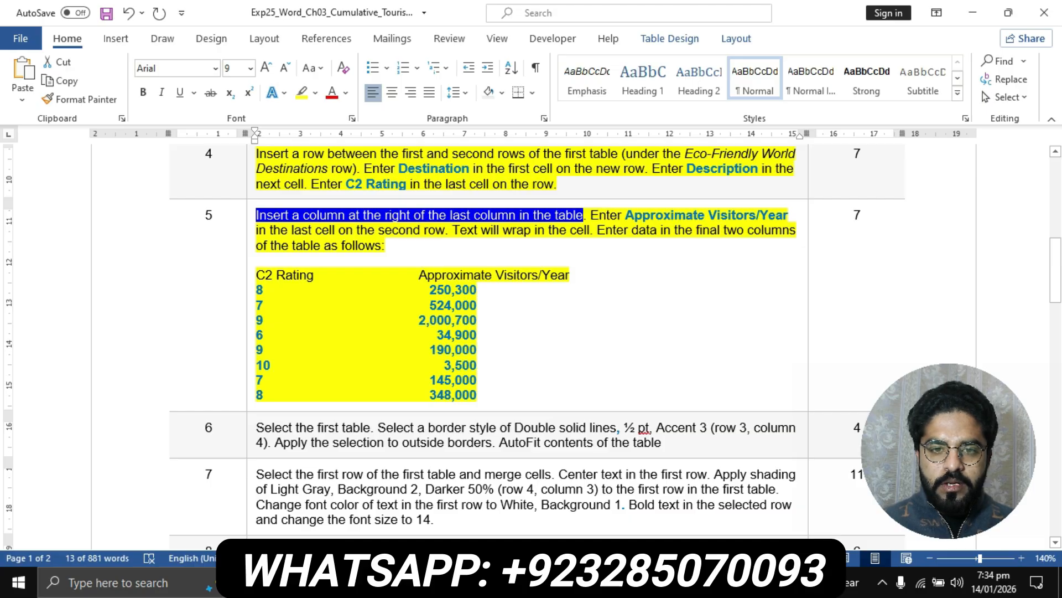
click(315, 230)
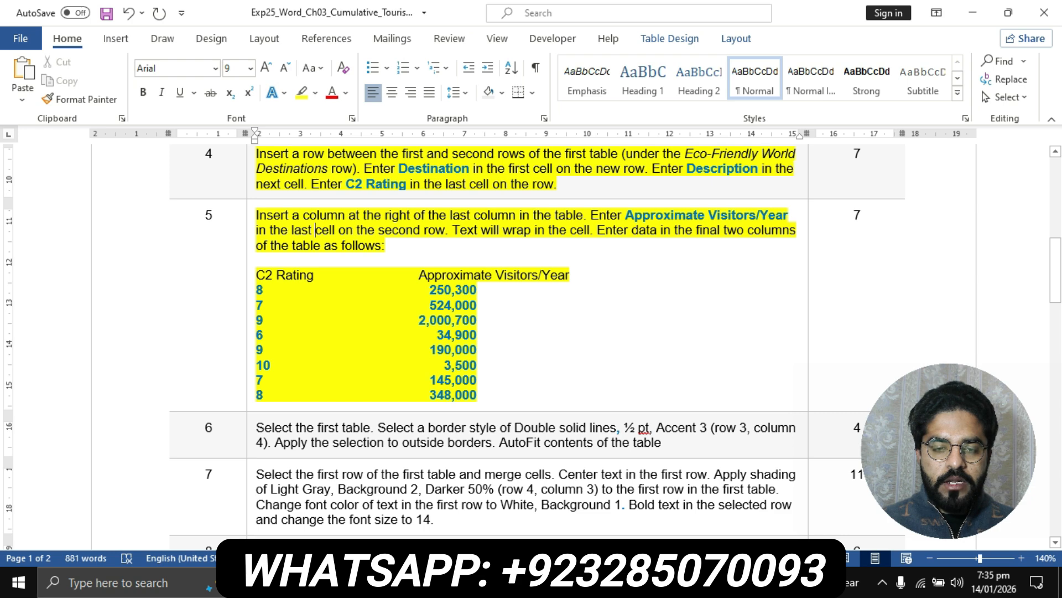
drag(452, 230, 799, 230)
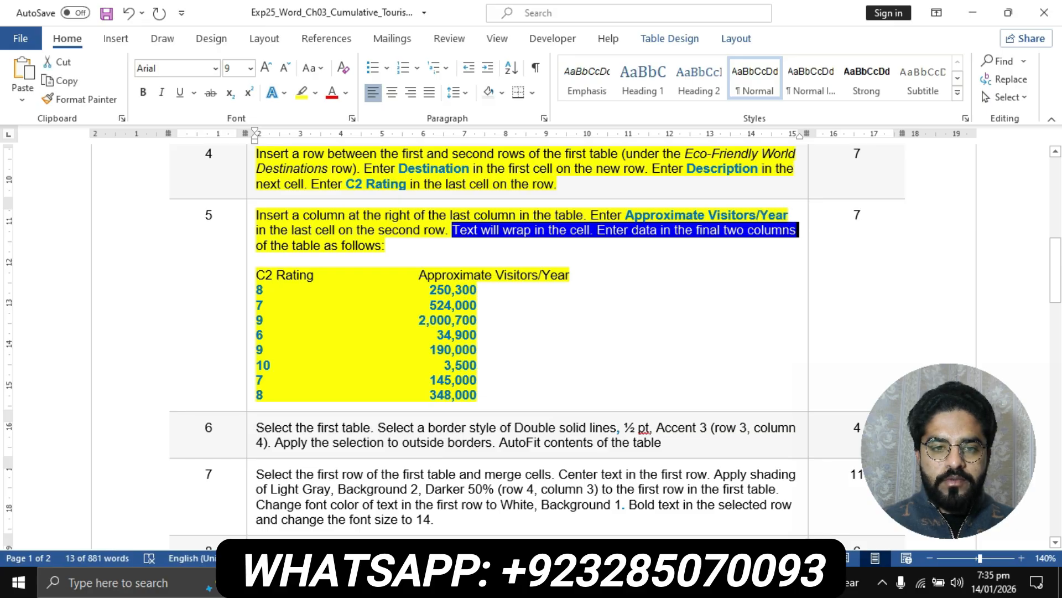
click(276, 275)
drag(256, 275, 477, 394)
click(452, 289)
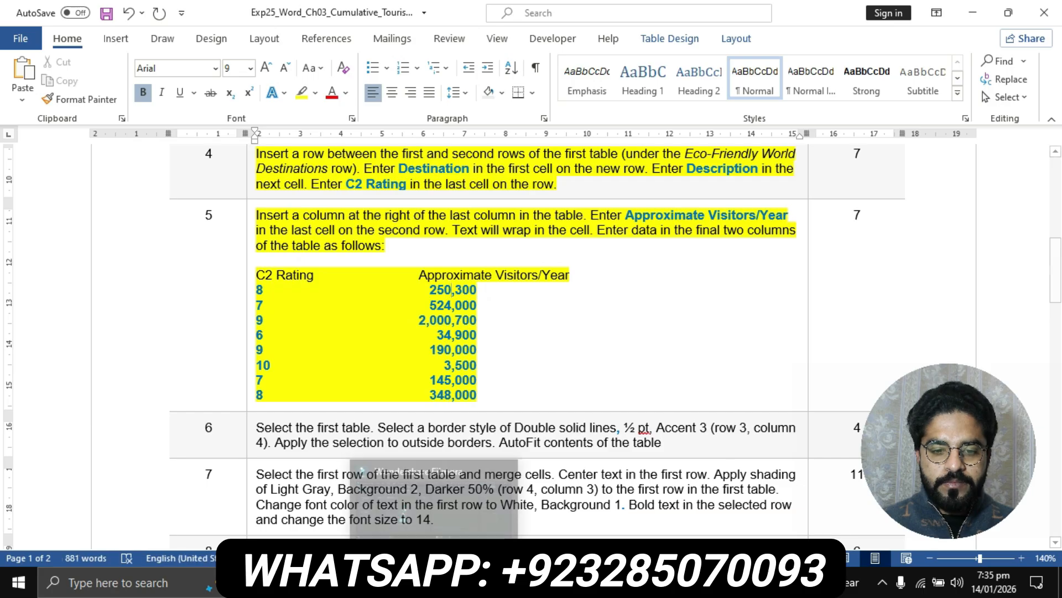
click(471, 582)
click(555, 497)
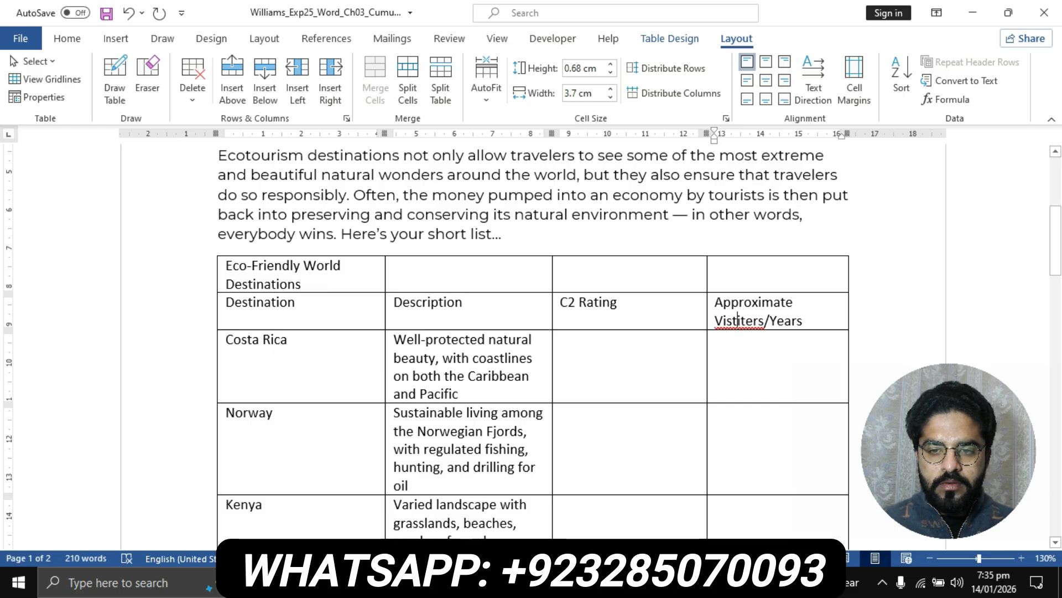
key(BackSpace)
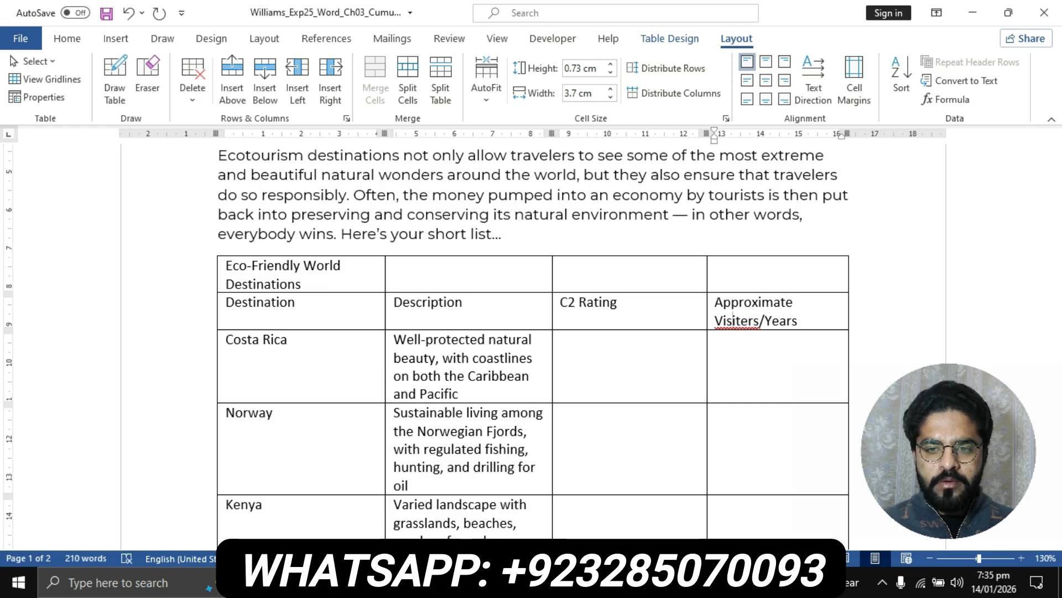
Step: Recheck the heading spelling in the instructions and correct "Visiters" to "Visitors" in the flyer table's last heading
click(474, 582)
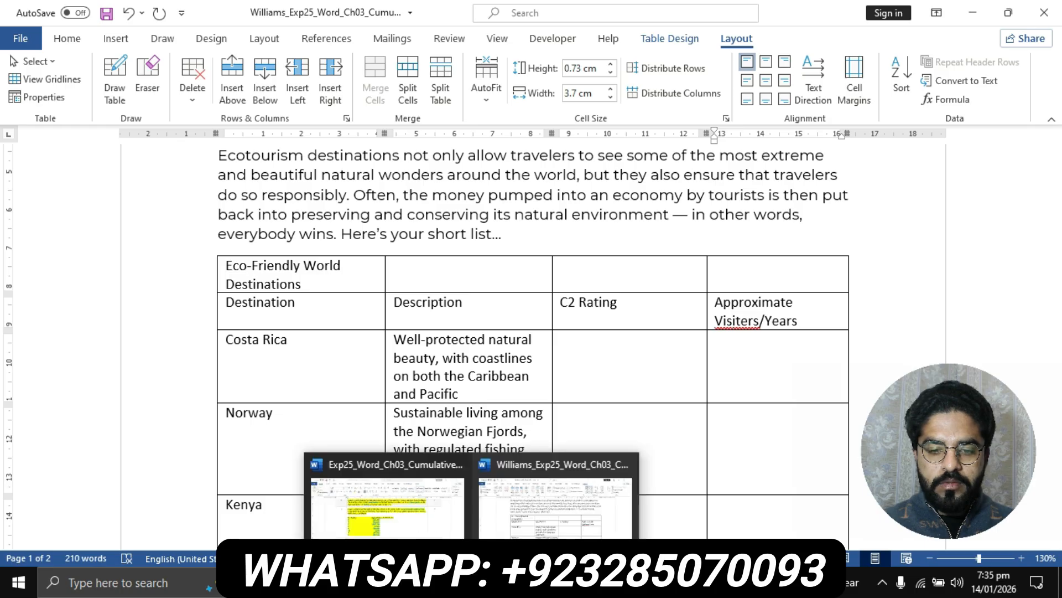
click(386, 498)
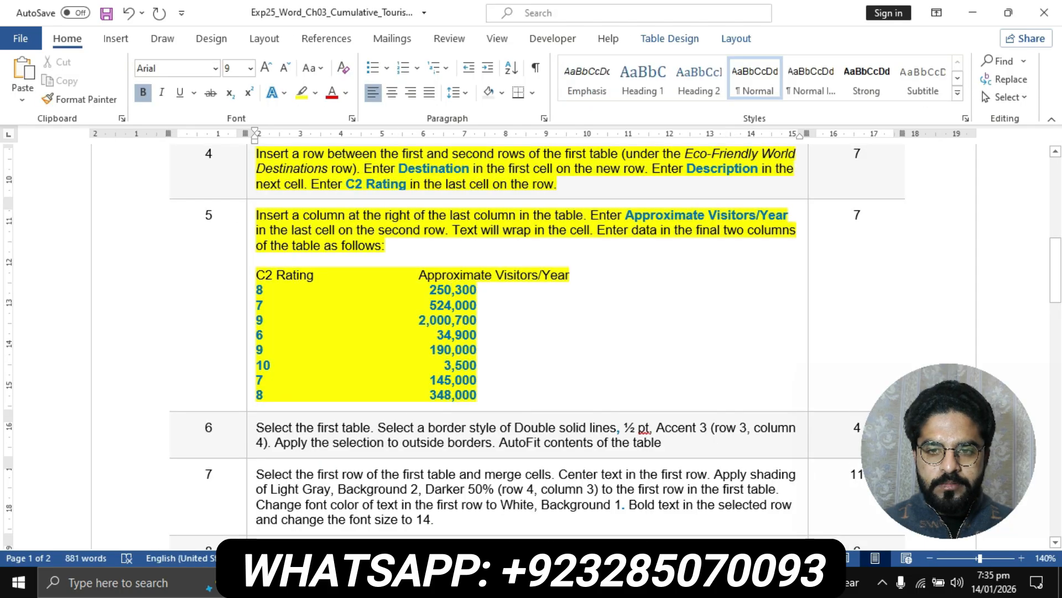
click(474, 582)
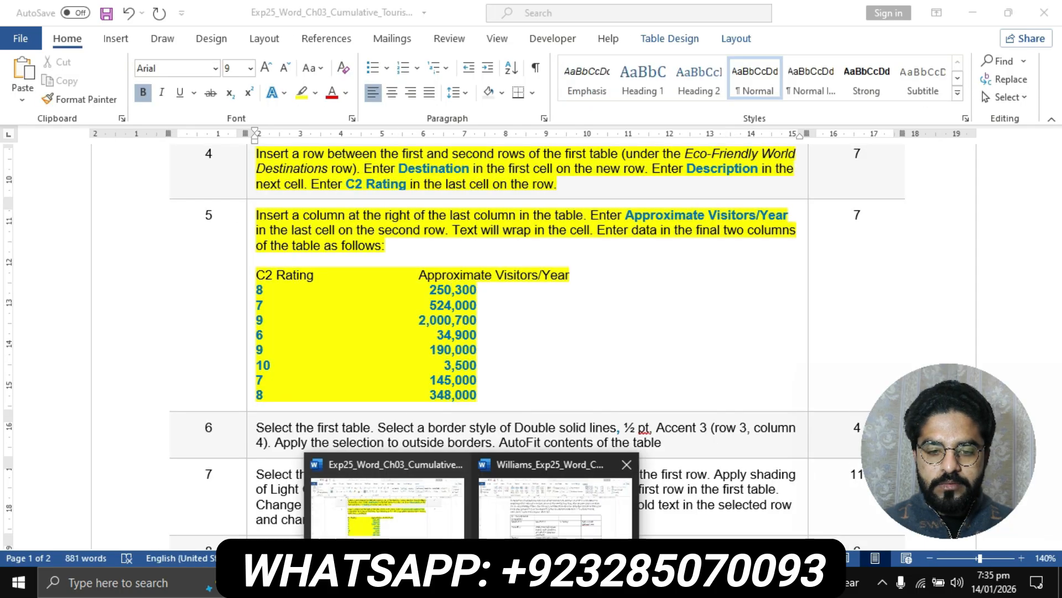
click(386, 498)
click(474, 582)
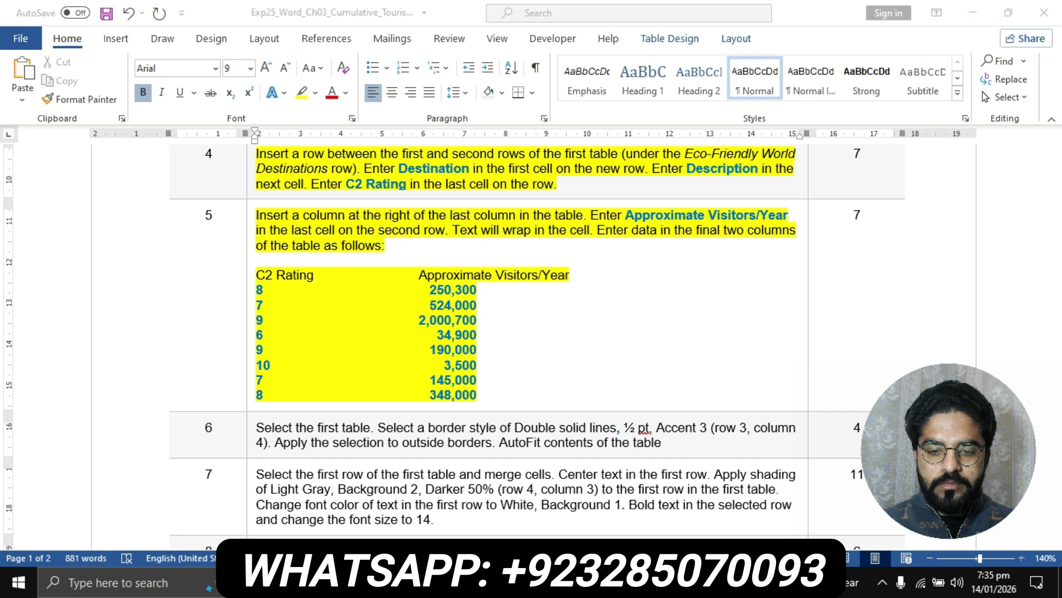
click(555, 503)
click(733, 320)
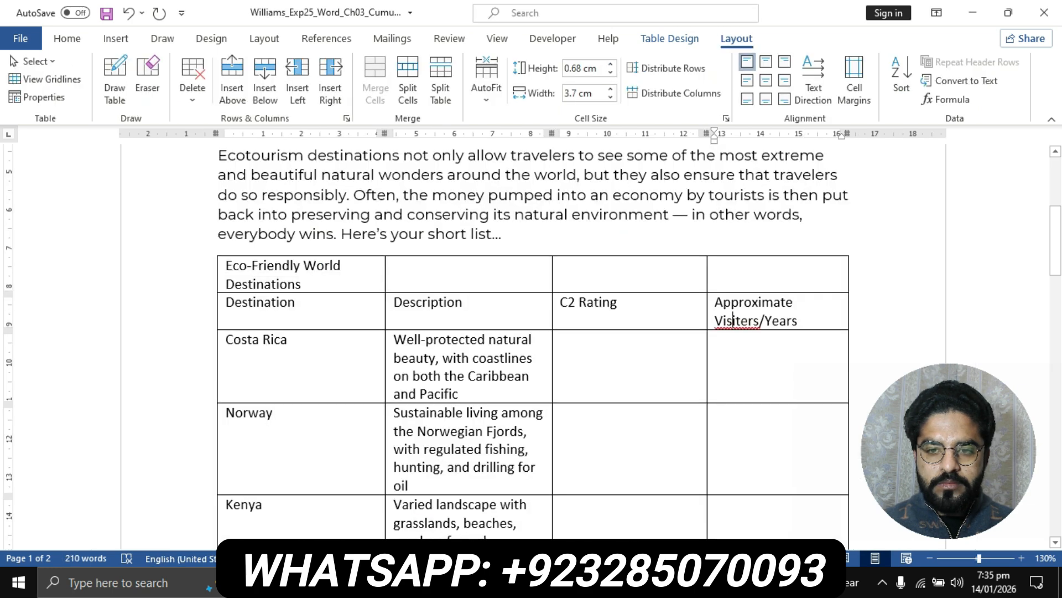
key(BackSpace)
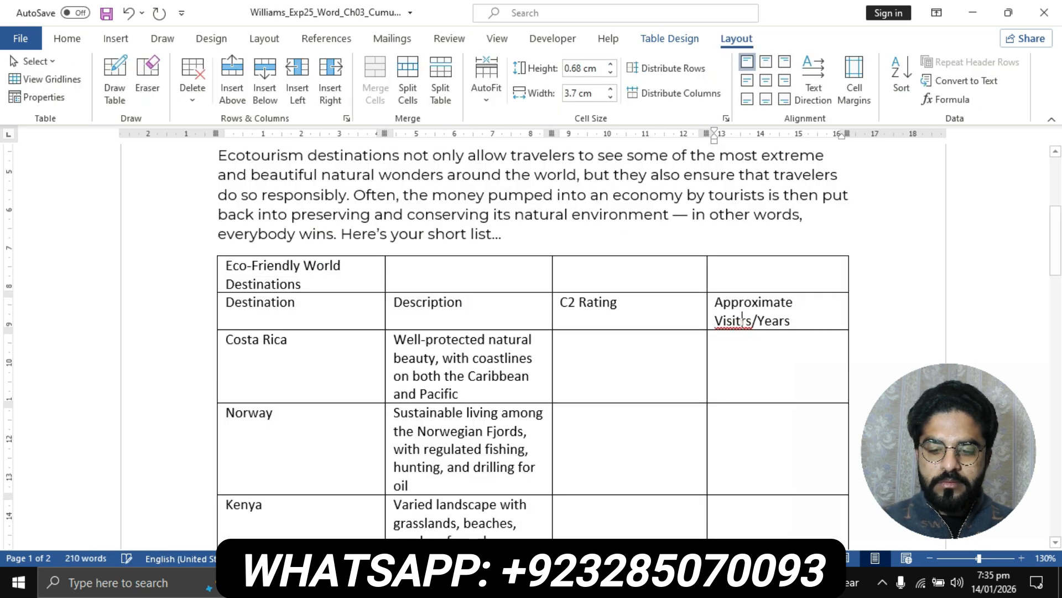
text(or)
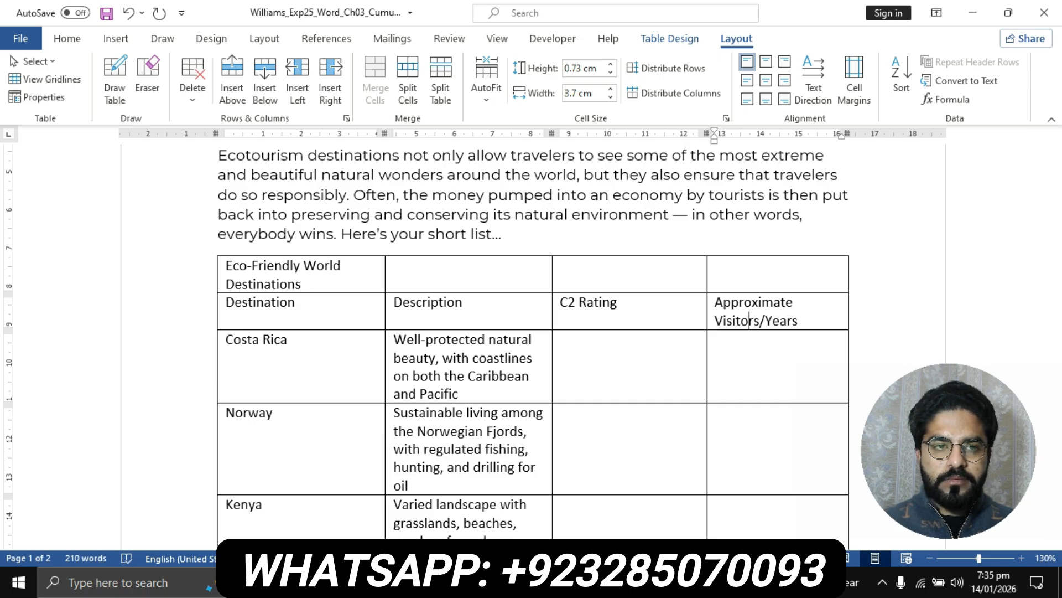
click(67, 39)
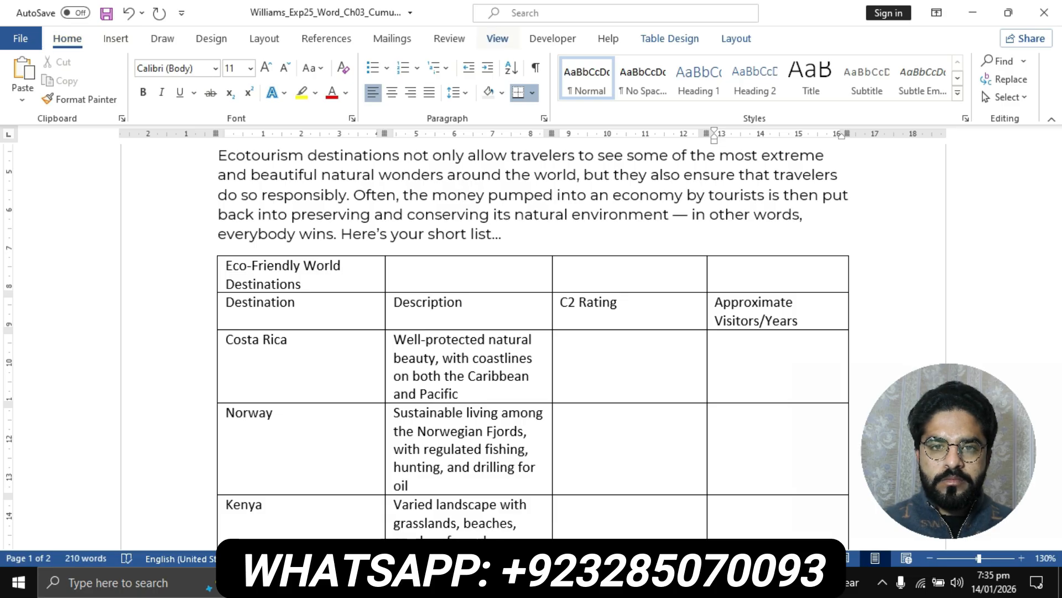
click(497, 39)
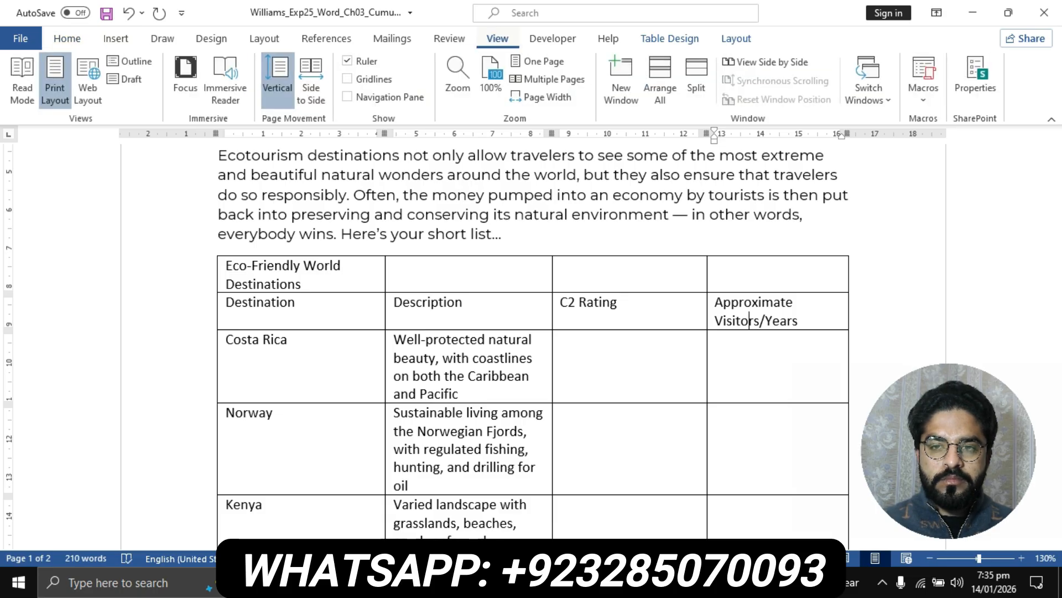
click(449, 38)
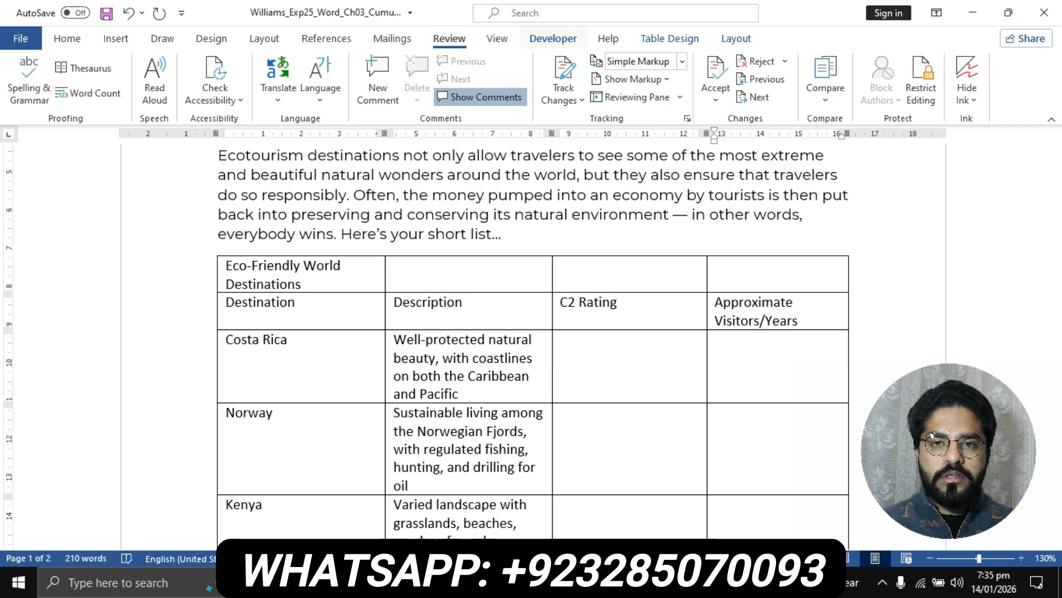
click(497, 38)
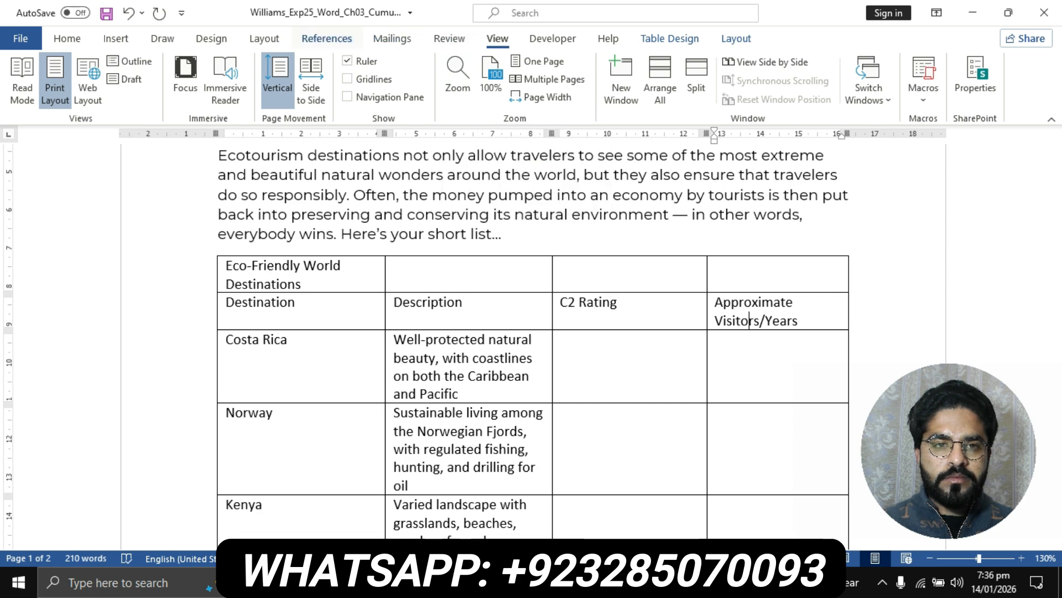
click(264, 38)
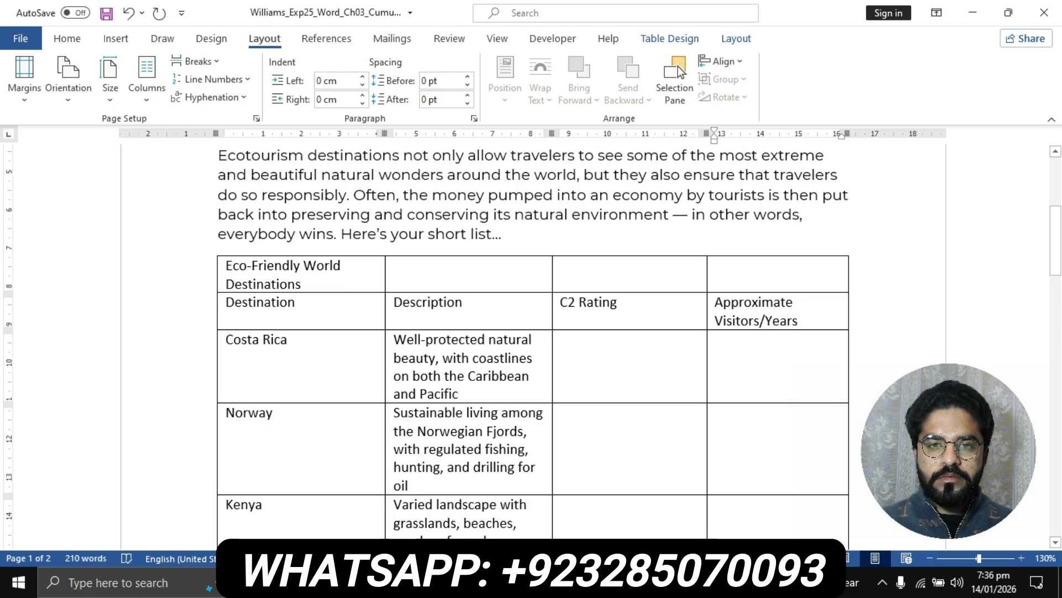
Step: Consult the C2 Rating list in step 5 of the instructions and enter 8 as Costa Rica's rating in the flyer table
scroll(531, 343, down, 1)
click(471, 582)
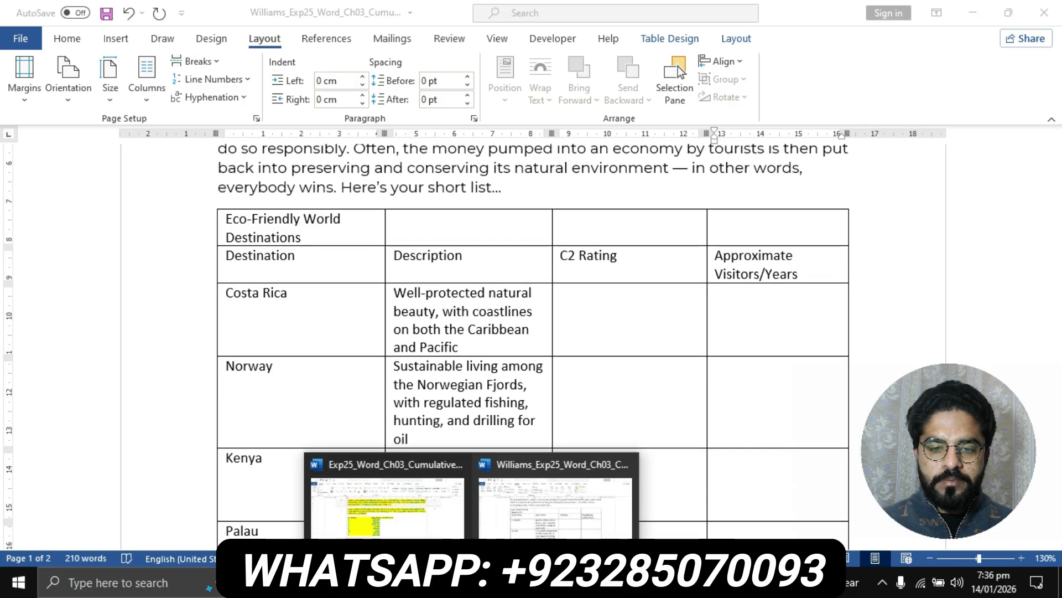
click(387, 503)
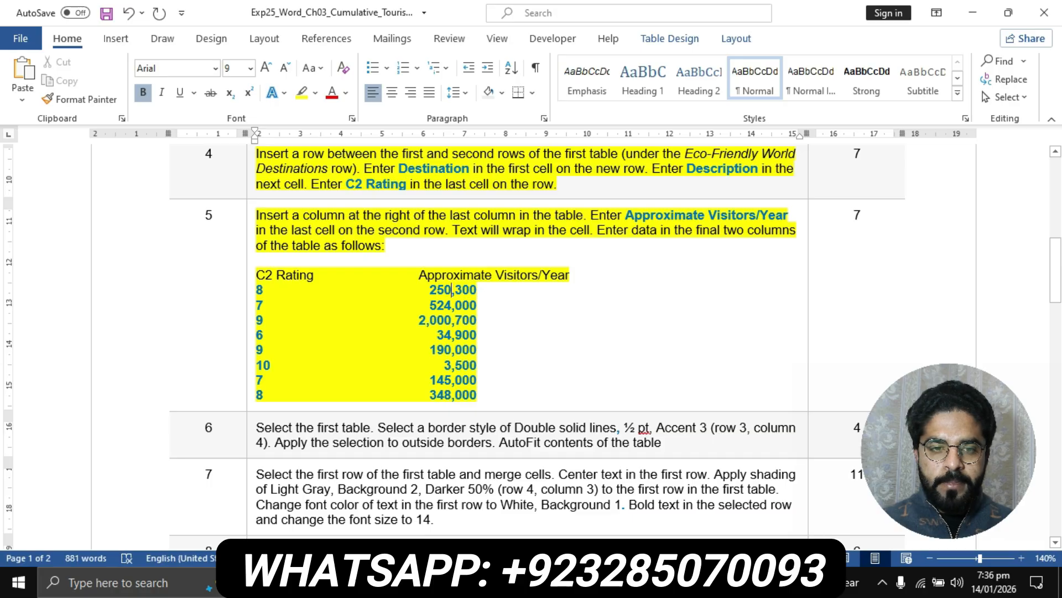
click(293, 275)
drag(256, 290, 263, 305)
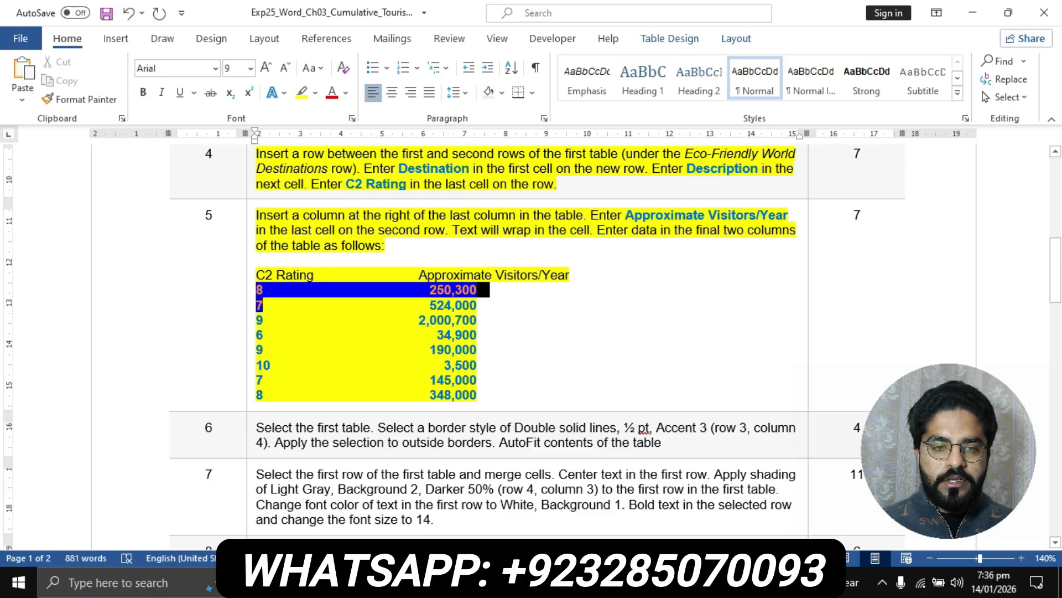
click(271, 290)
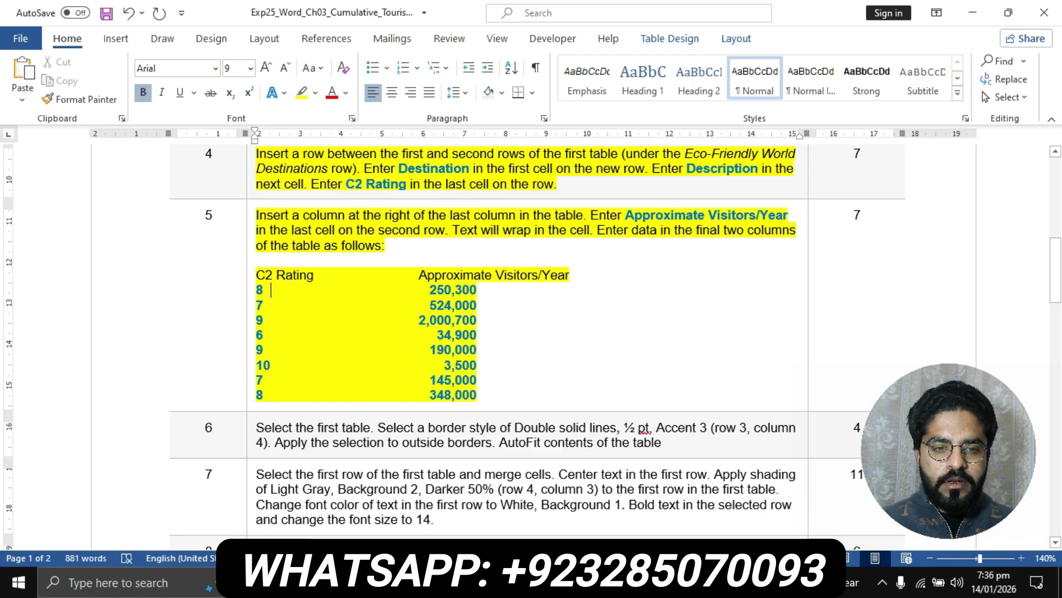
click(471, 583)
click(555, 500)
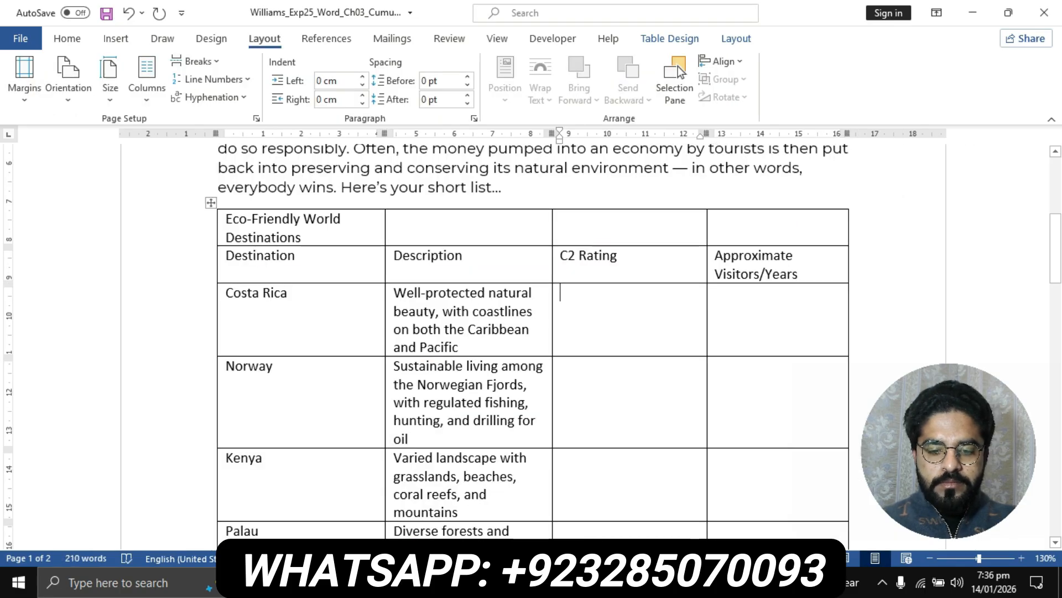
text(8)
key(Down)
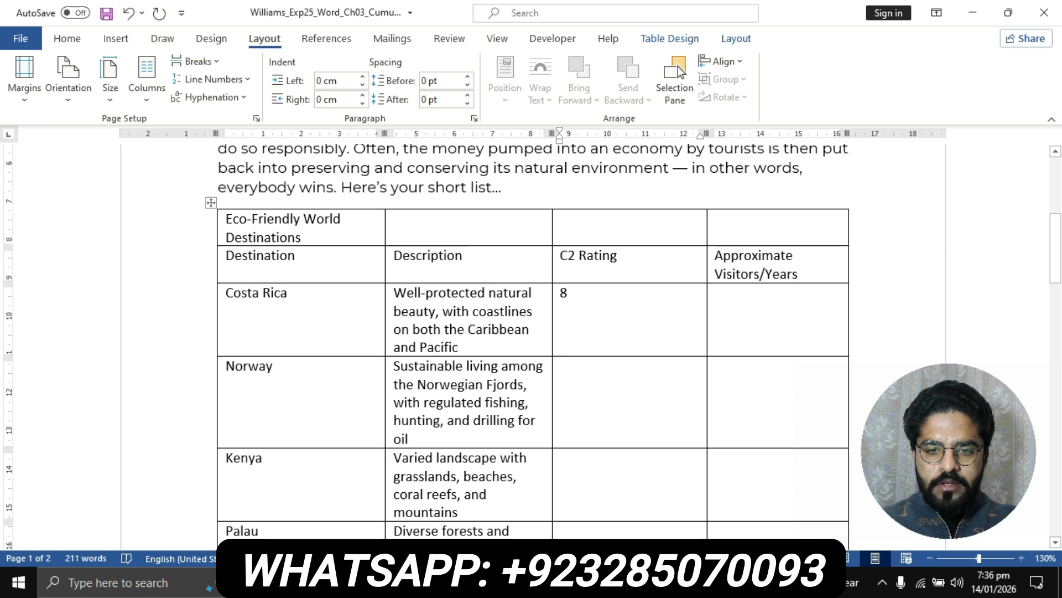
Step: Enter the C2 ratings 7 for Norway, 9 for Kenya and 6 for Palau
text(7)
key(Down)
key(Down)
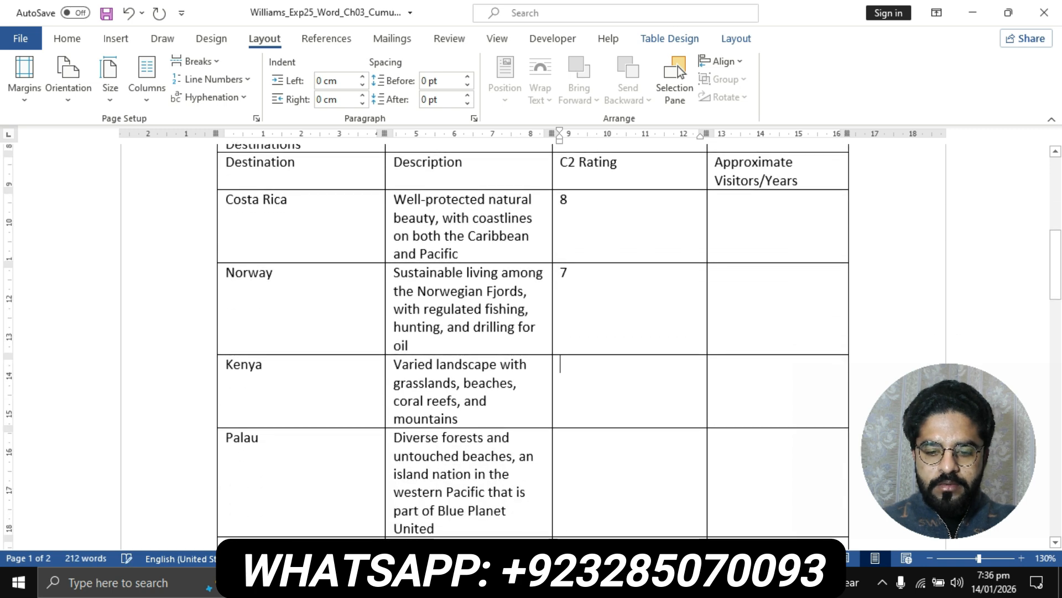
text(9)
key(Down)
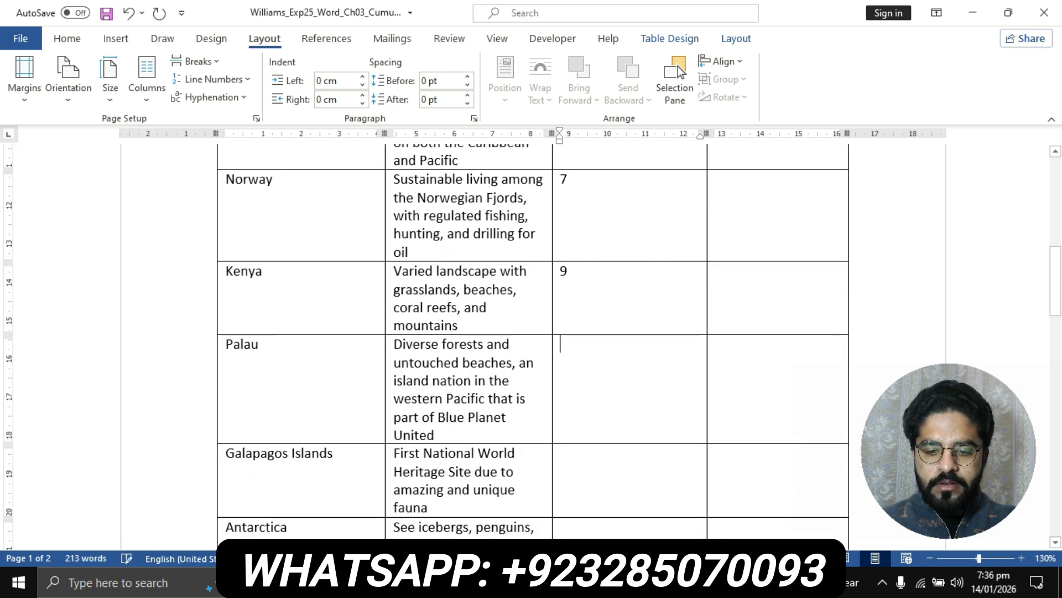
text(6)
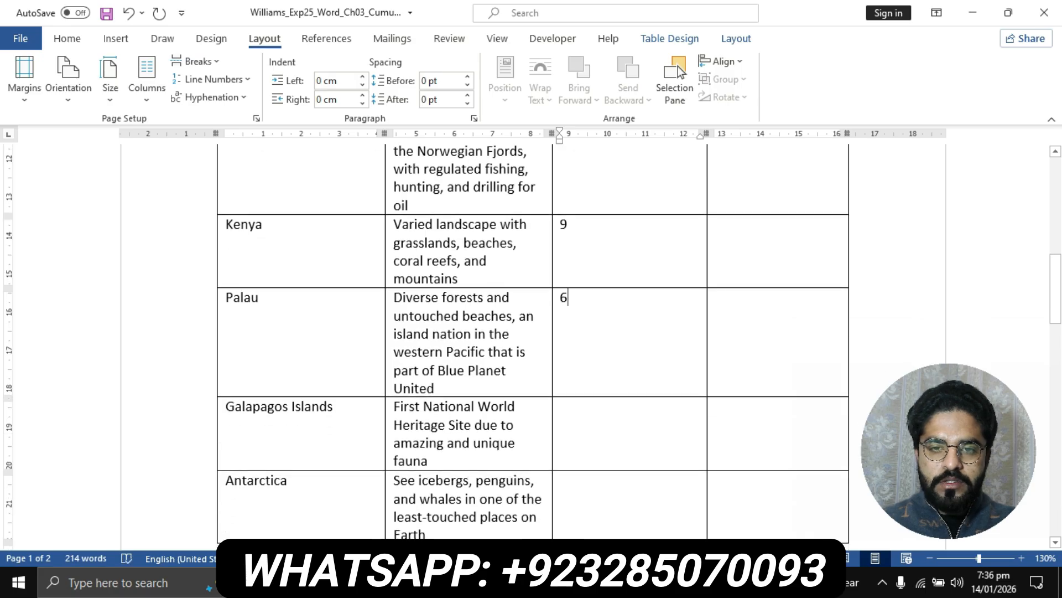
Step: Consult step 5's C2 Rating list and enter 9 for Galapagos Islands, 10 for Antarctica, 7 for Iceland and 8 for Amazon Rainforest in the flyer table
scroll(533, 343, down, 3)
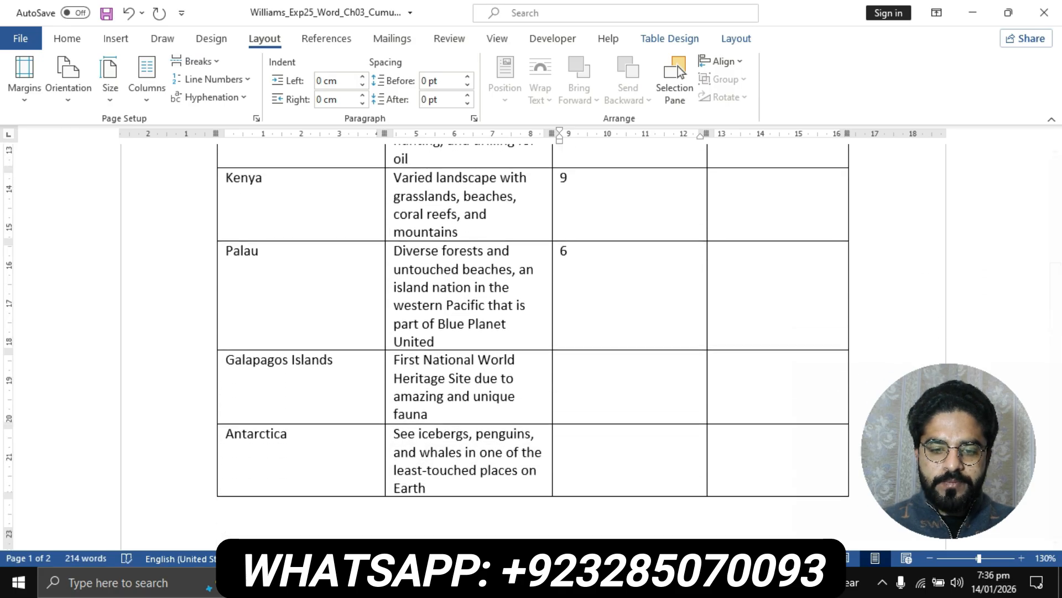
click(472, 582)
click(387, 497)
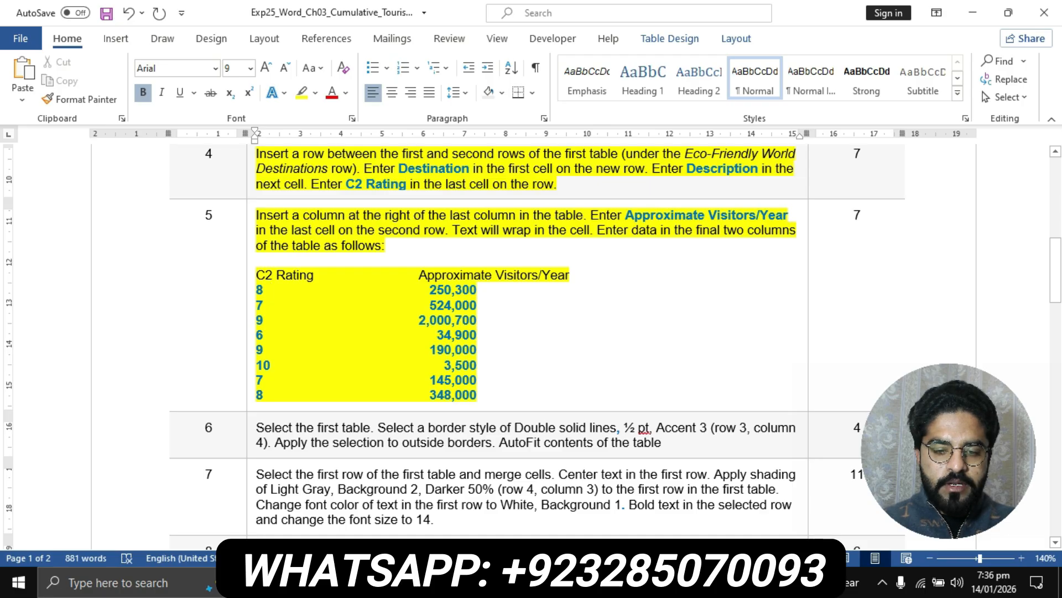
click(472, 582)
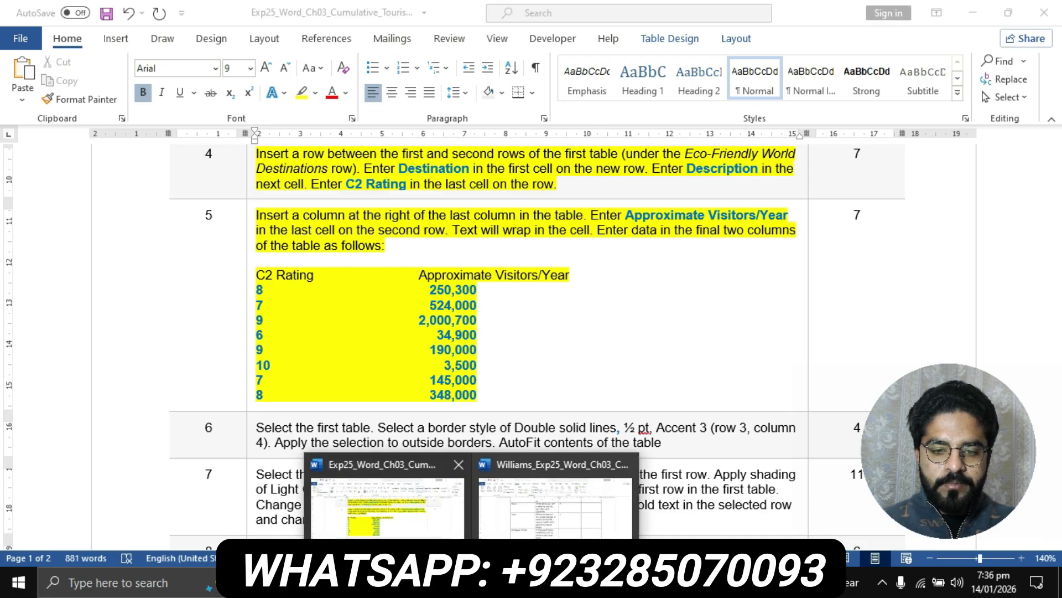
click(555, 503)
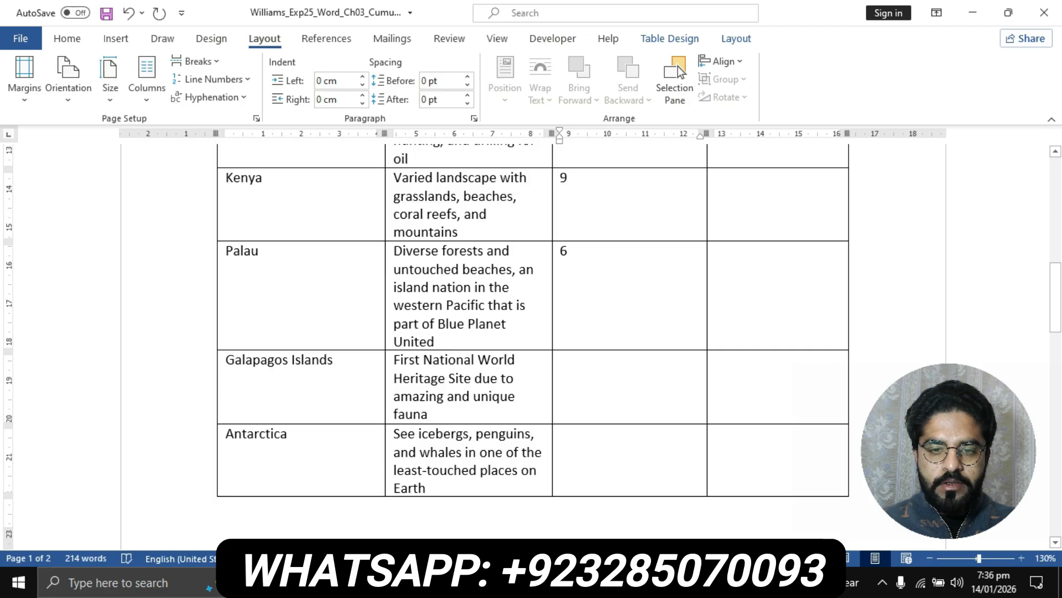
text(9)
key(Down)
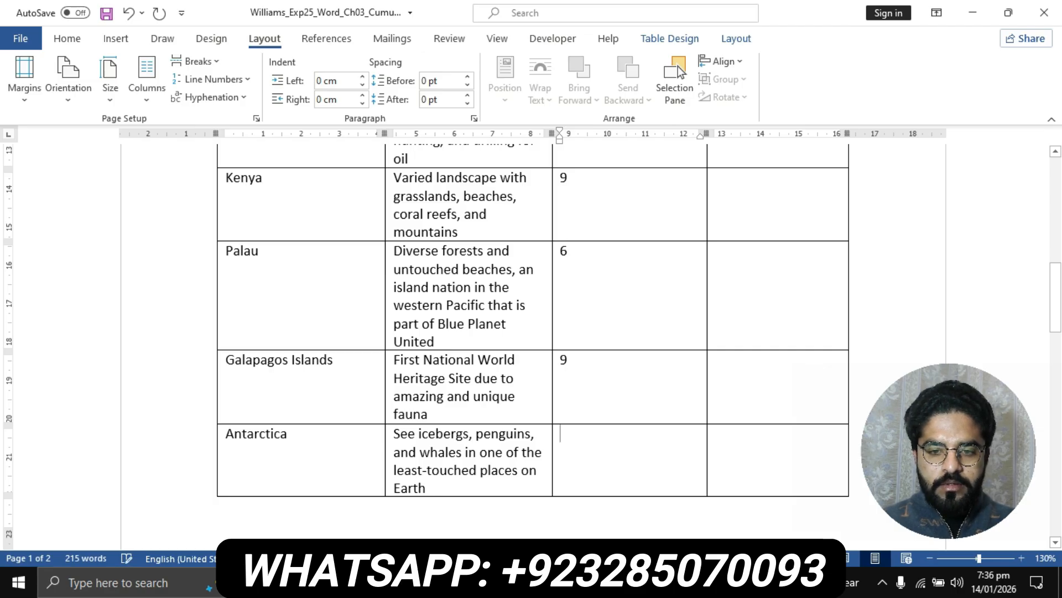
text(10)
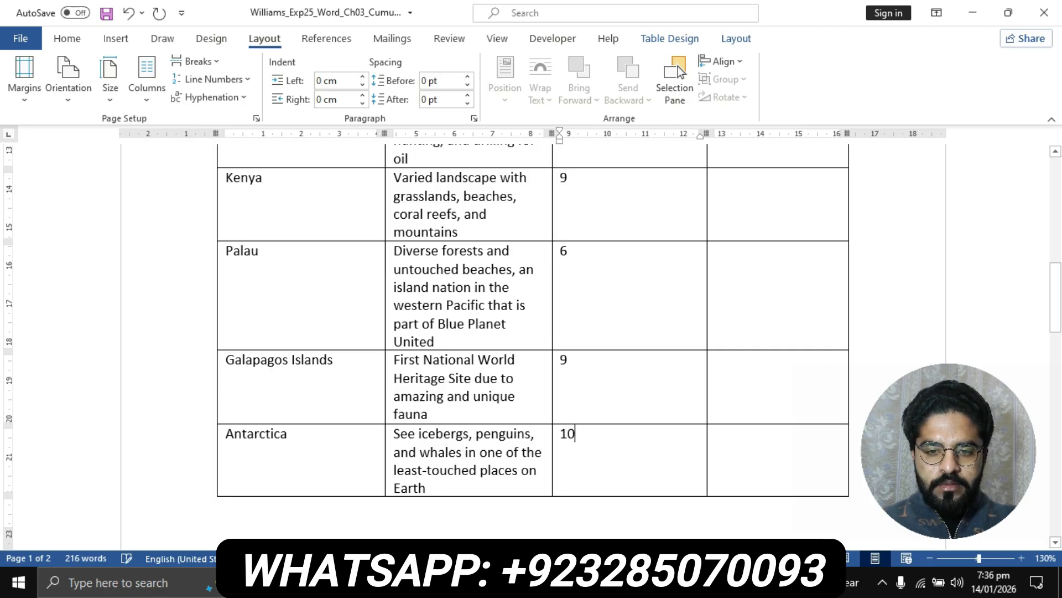
key(Down)
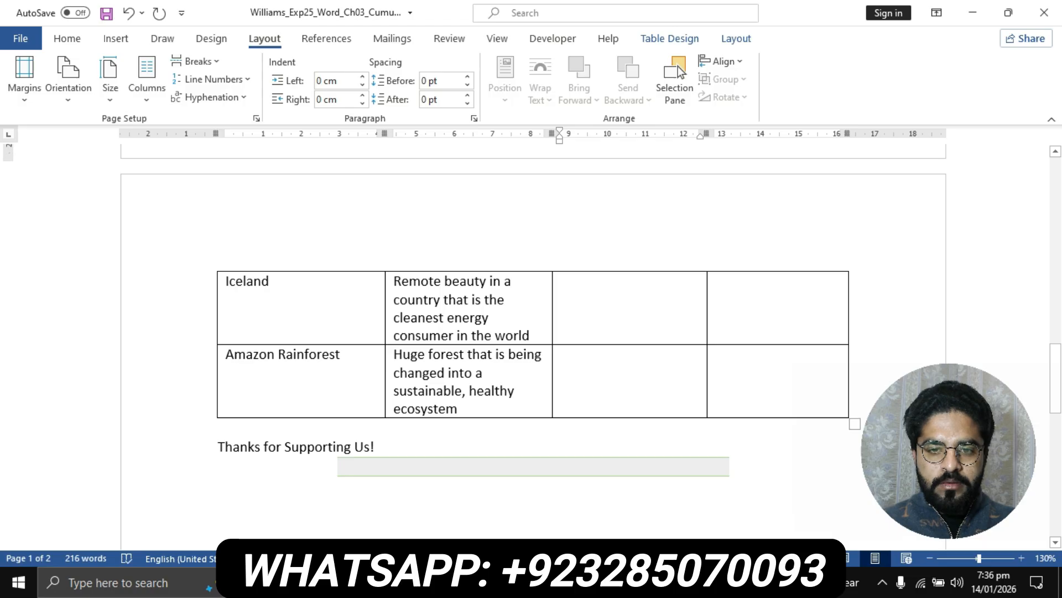
text(7)
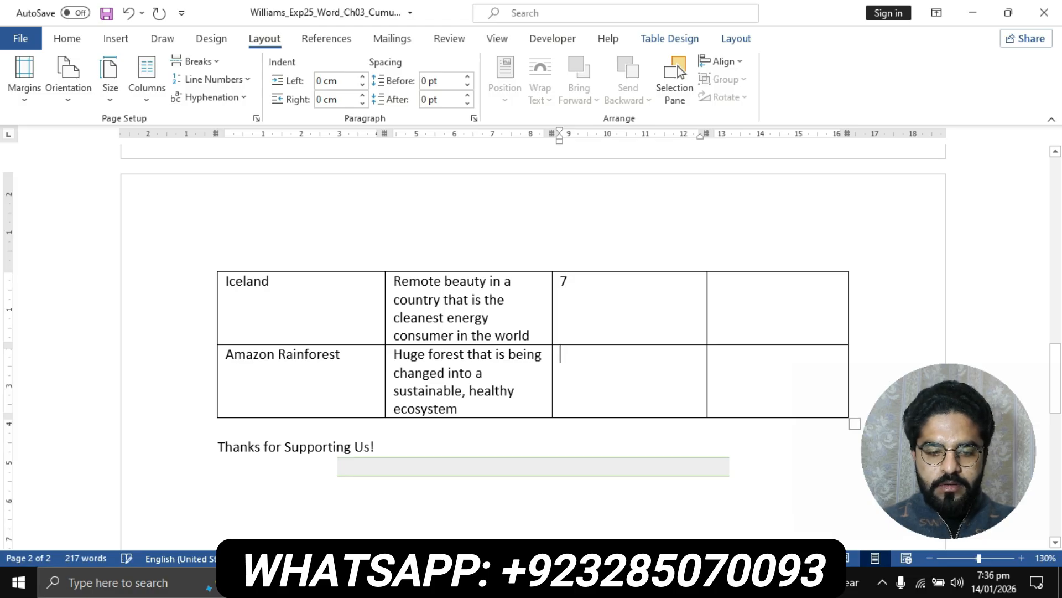
text(8)
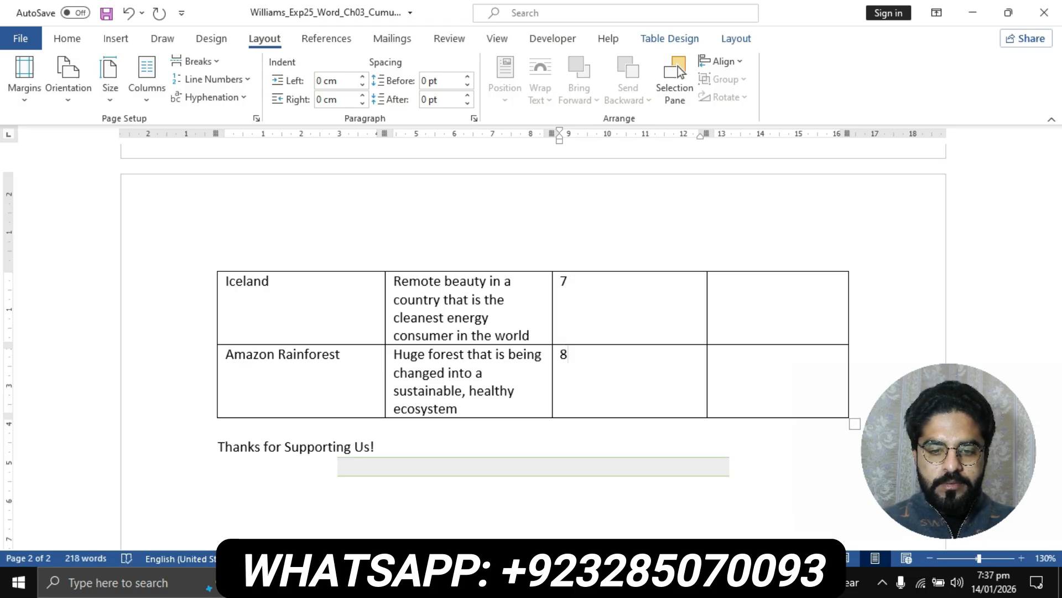
Step: Copy 250,300 from step 5 of the instructions into Costa Rica's approximate visitors cell in the flyer table
click(473, 582)
click(387, 526)
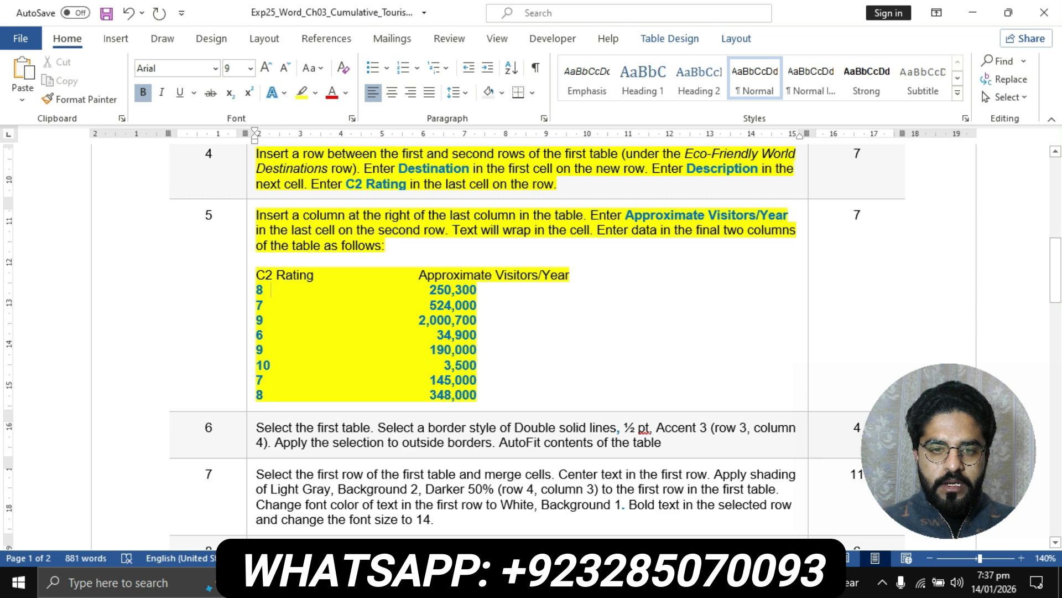
drag(429, 289, 477, 290)
key(ctrl+c)
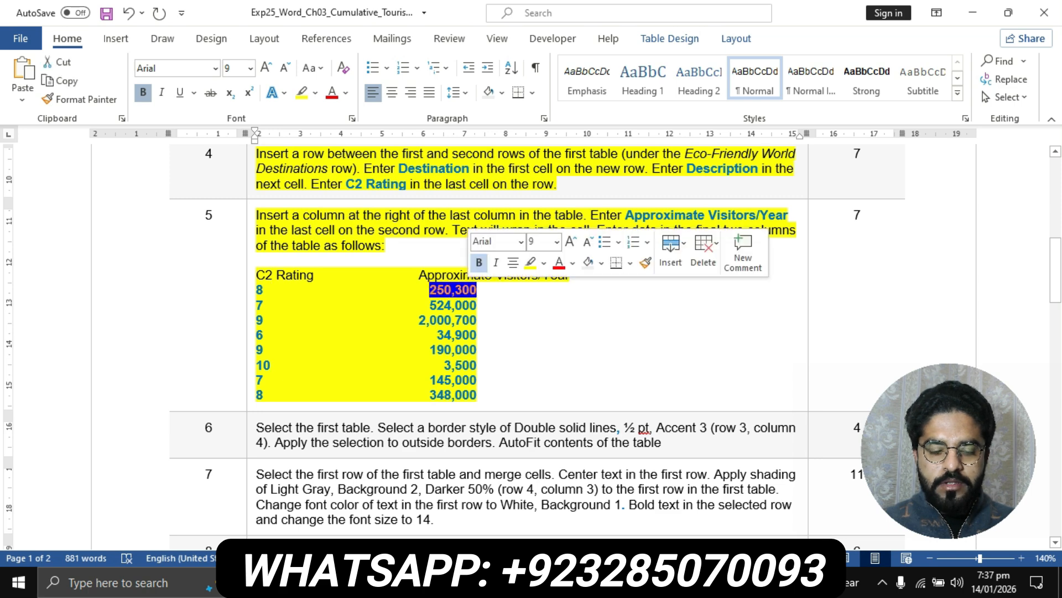
click(474, 583)
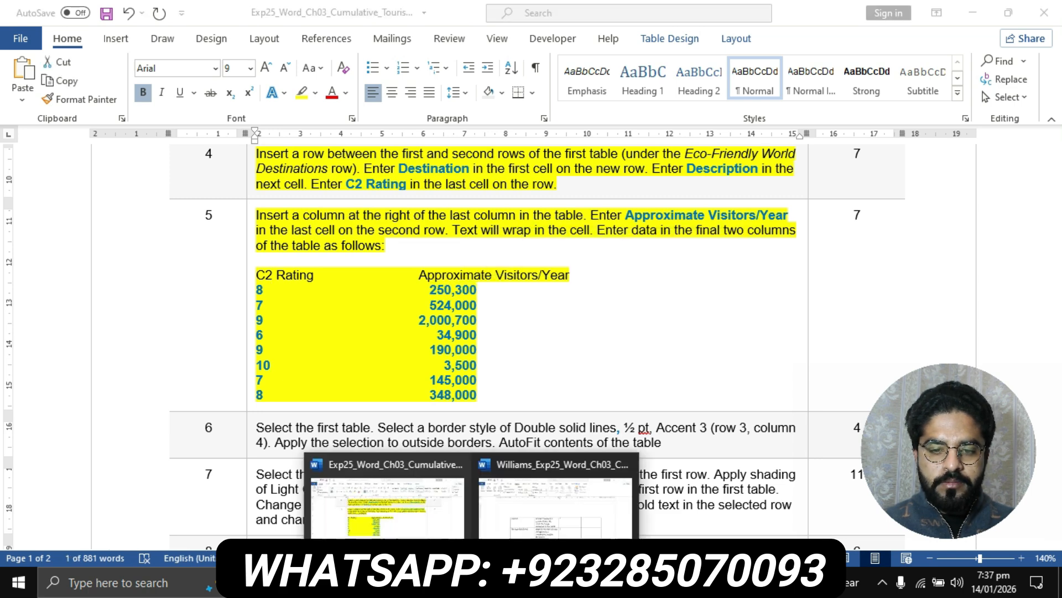
click(555, 495)
scroll(532, 340, up, 15)
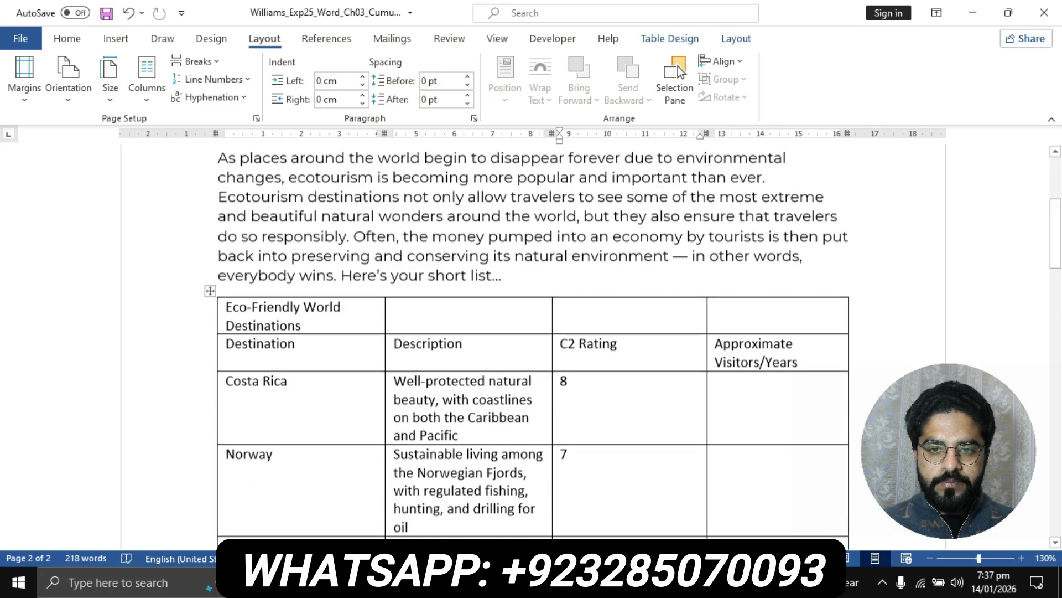
scroll(532, 340, down, 3)
click(719, 385)
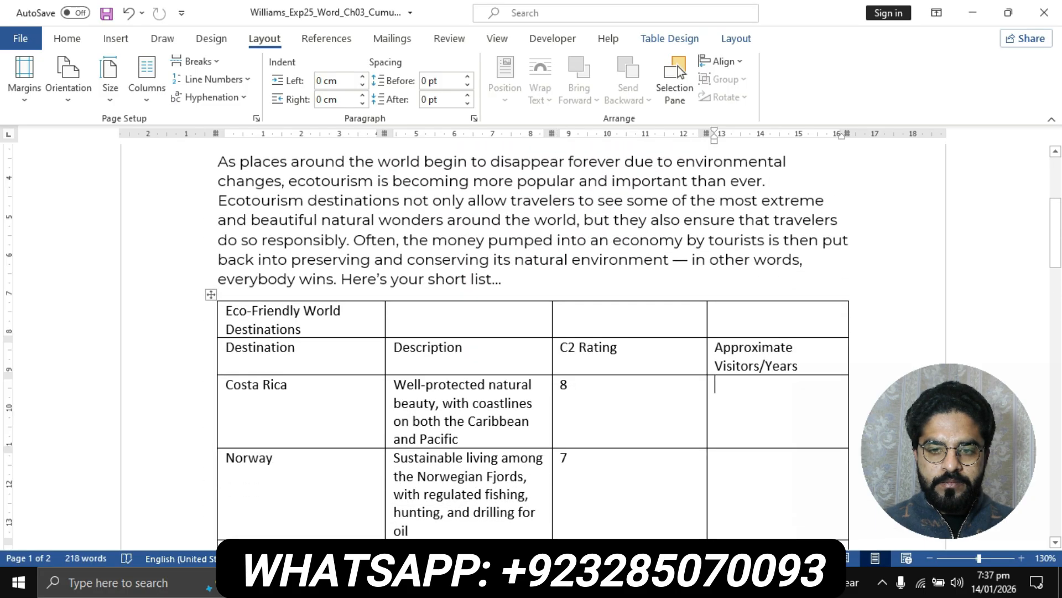
key(ctrl+v)
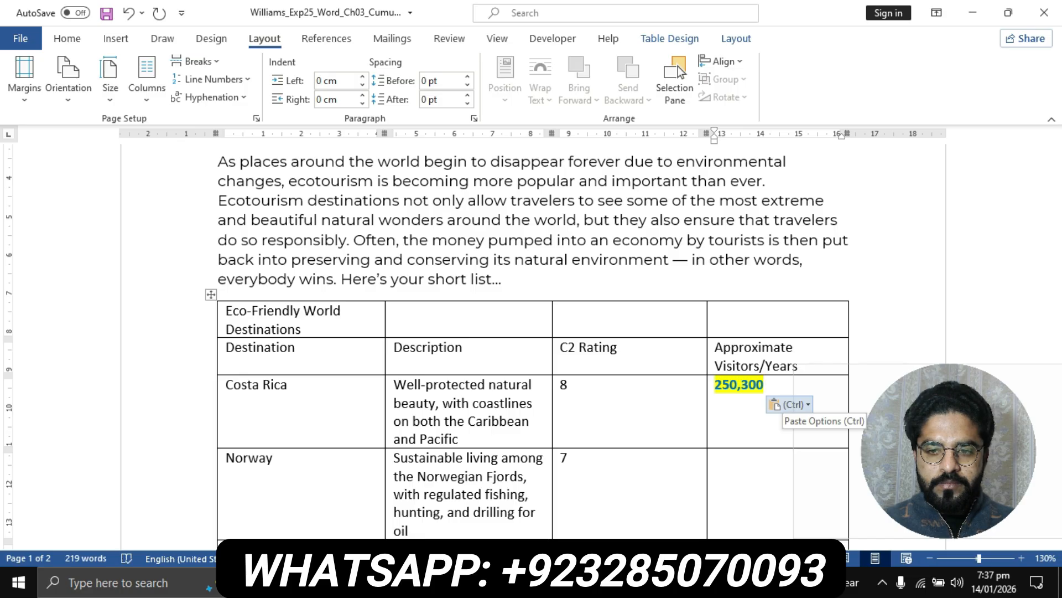
key(alt+Tab)
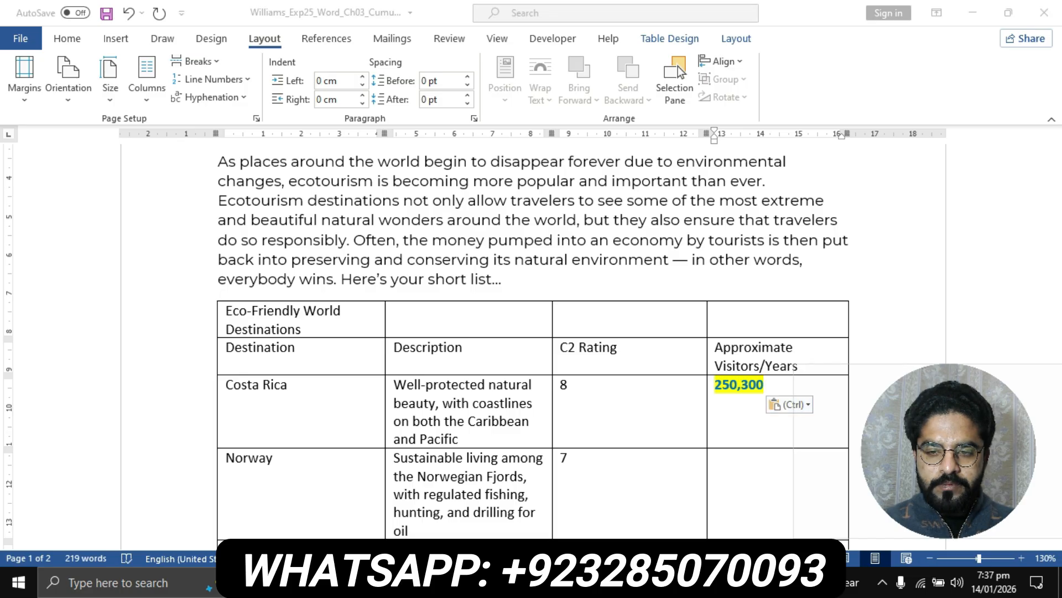
key(alt+Tab)
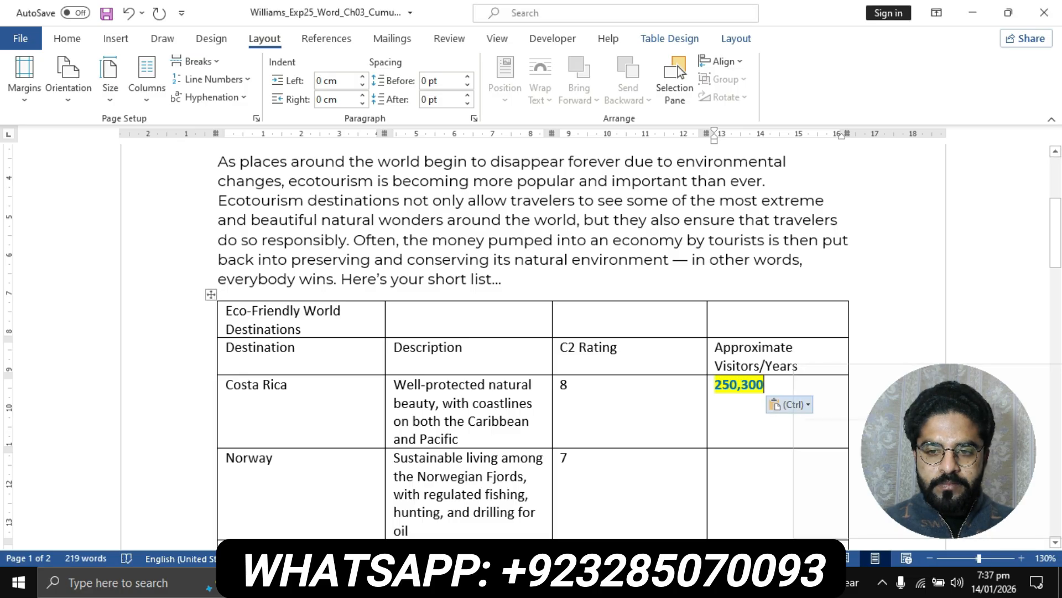
key(alt+Tab)
key(alt+Tab)
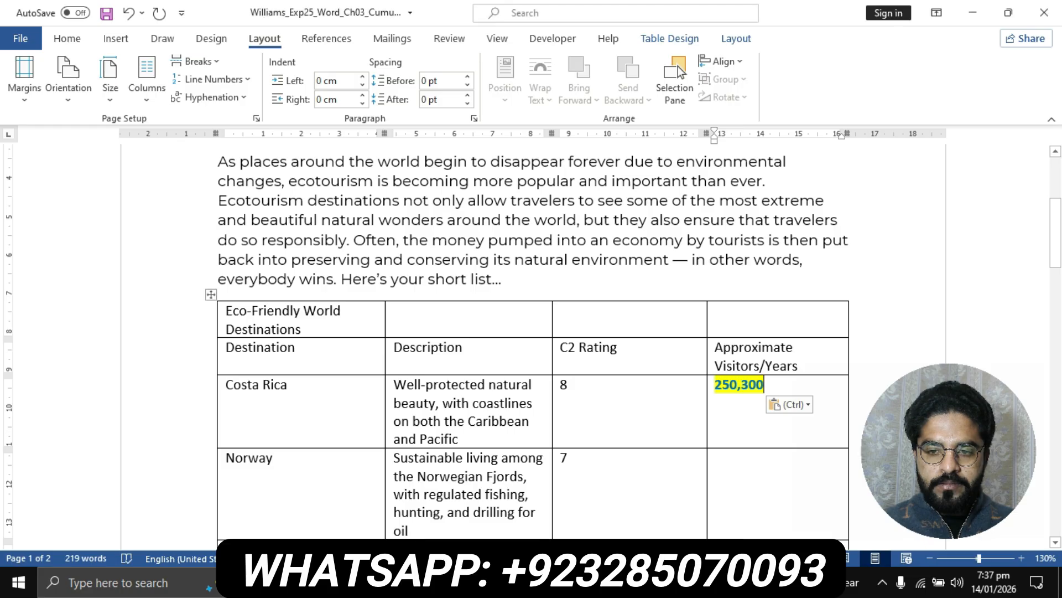
Step: Clear the pasted bold and colour formatting from Costa Rica's 250,300 and remove its yellow highlight
drag(764, 385, 714, 387)
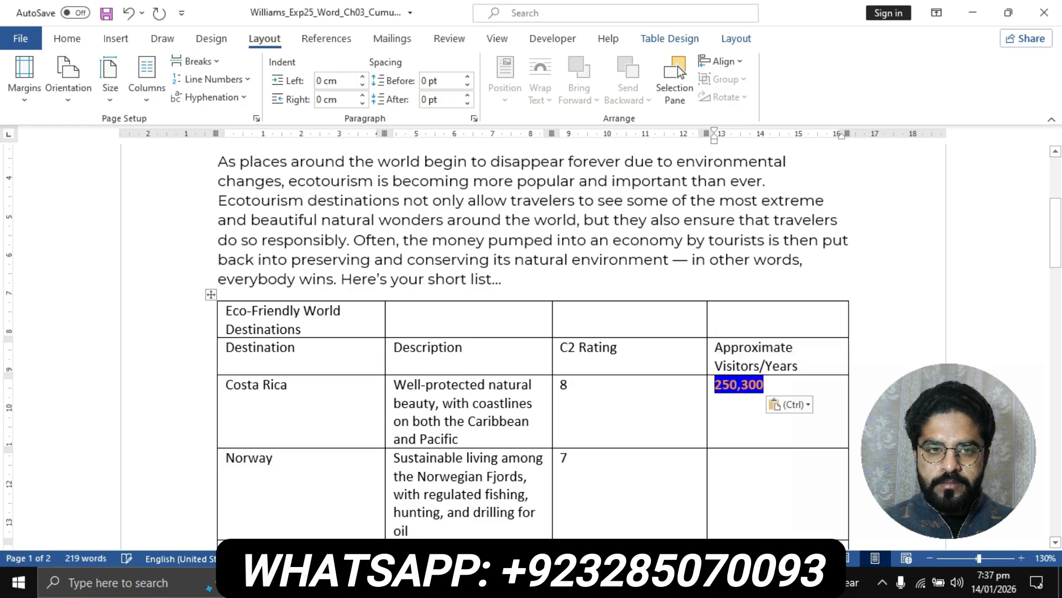
click(67, 39)
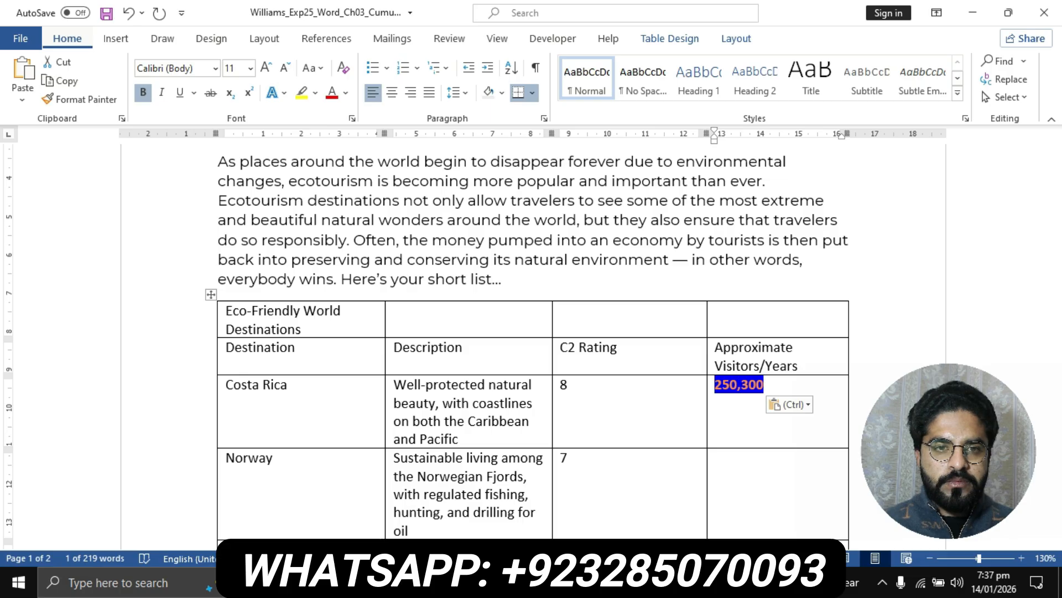
click(343, 68)
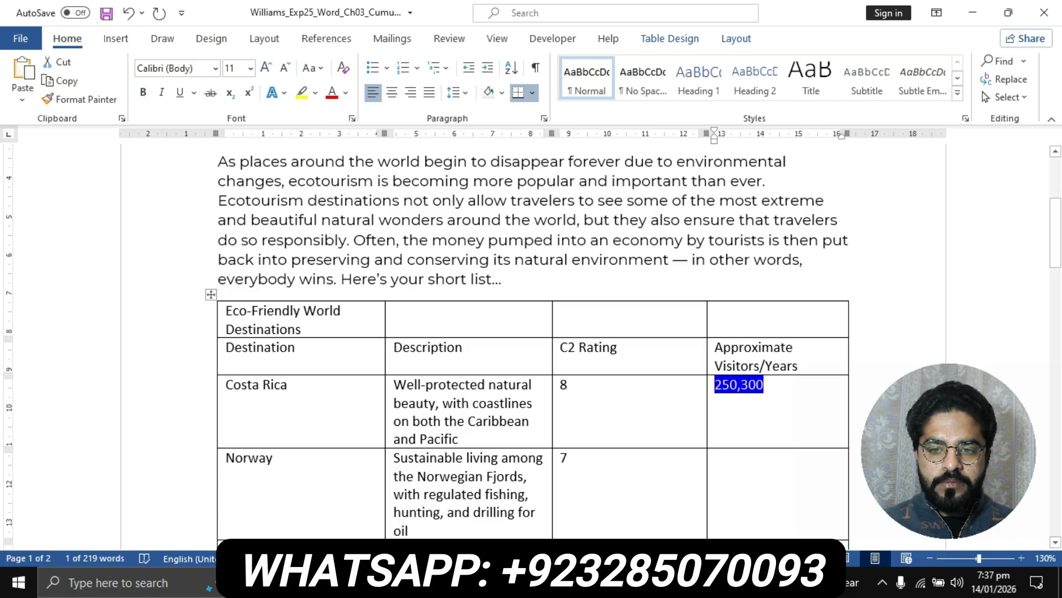
click(749, 384)
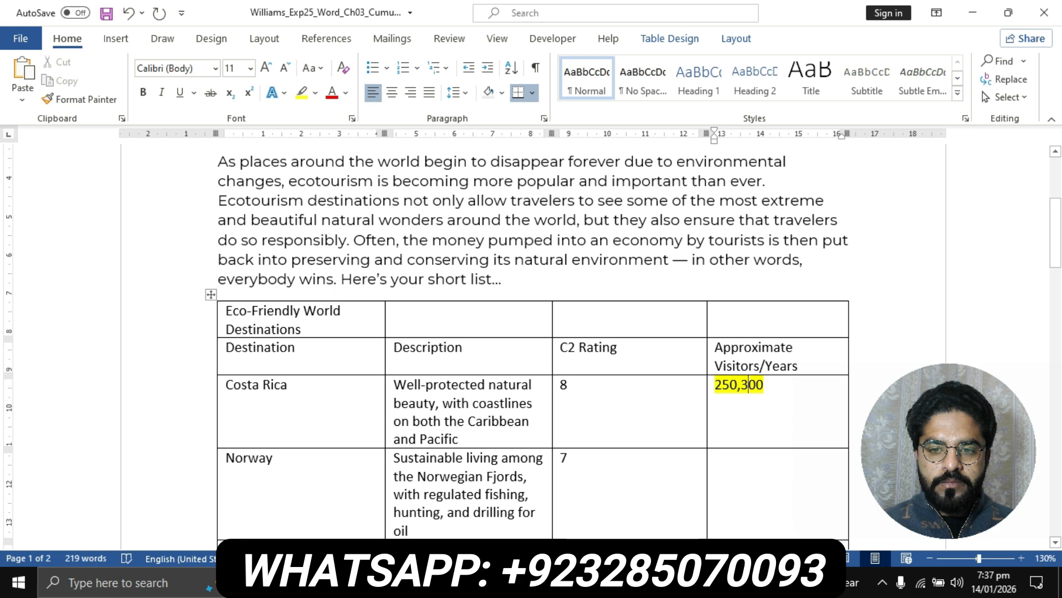
drag(764, 384, 715, 384)
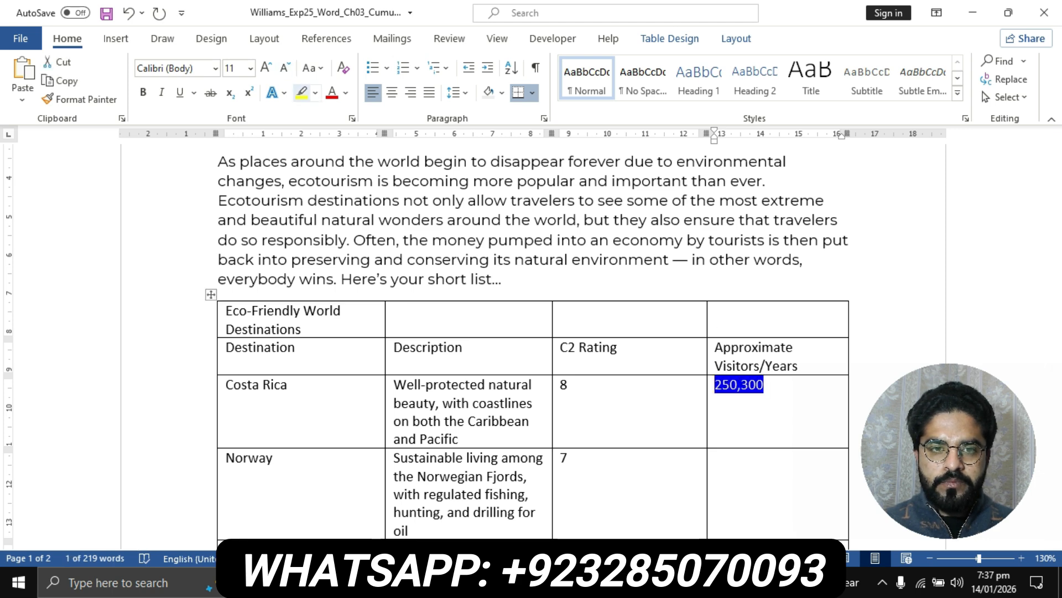
click(315, 92)
click(332, 186)
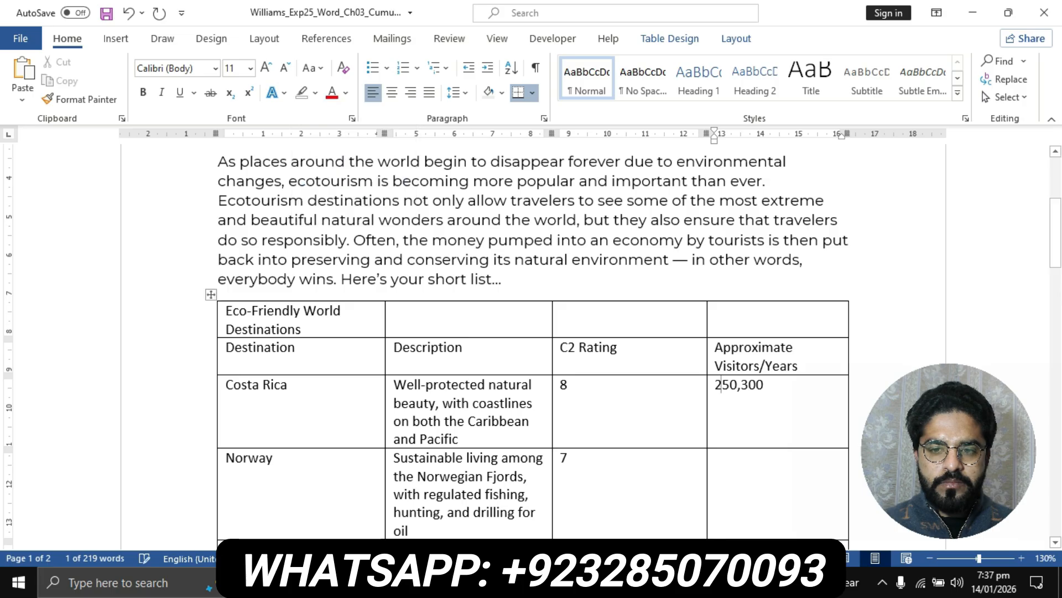
click(716, 384)
Step: Copy 524,000 from step 5 of the instructions and paste it as text only into Norway's approximate visitors cell
scroll(716, 385, down, 5)
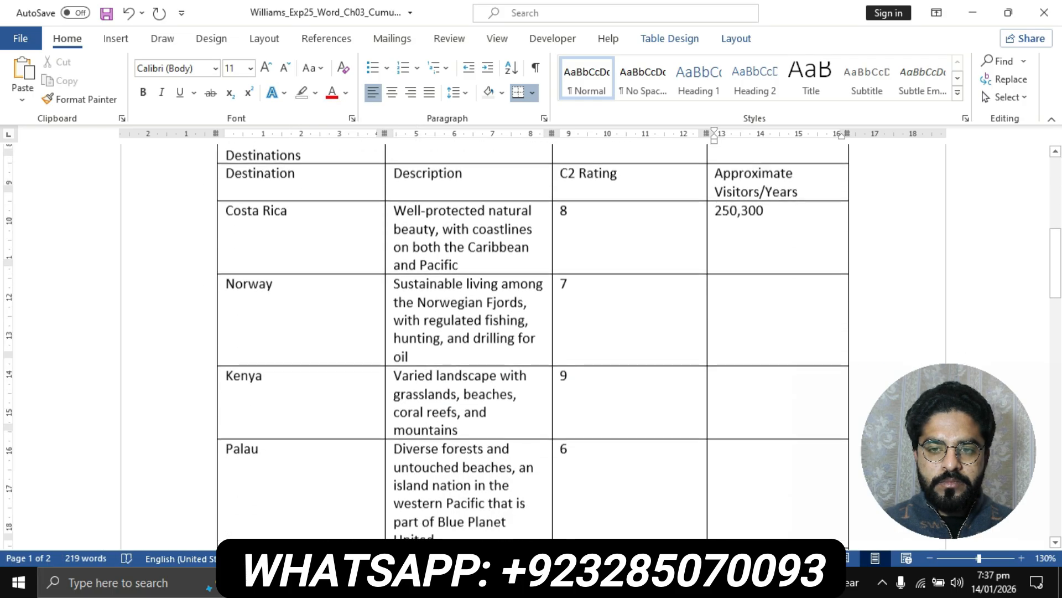
click(472, 582)
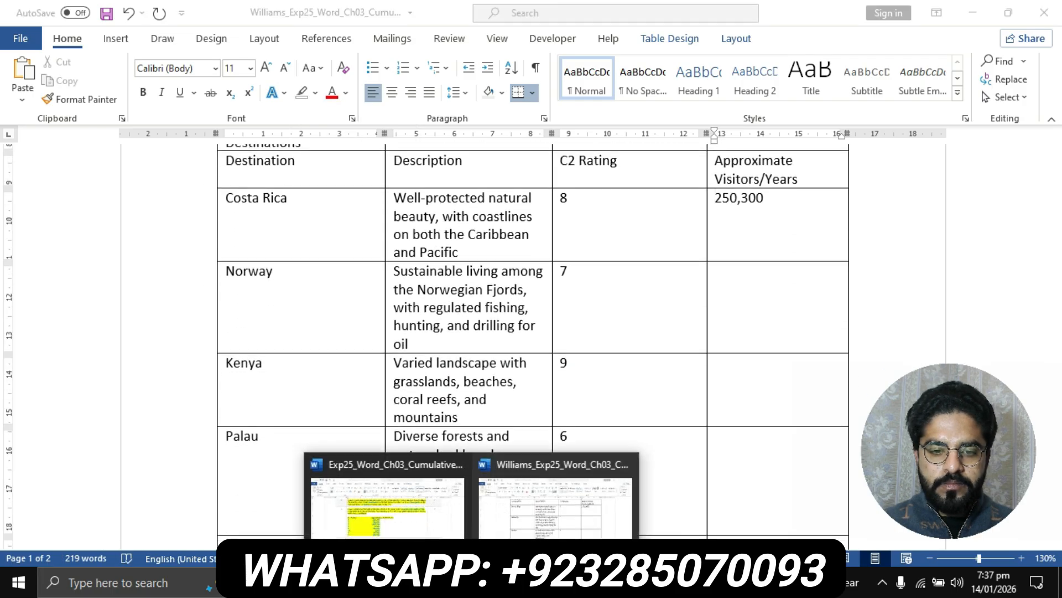
click(386, 498)
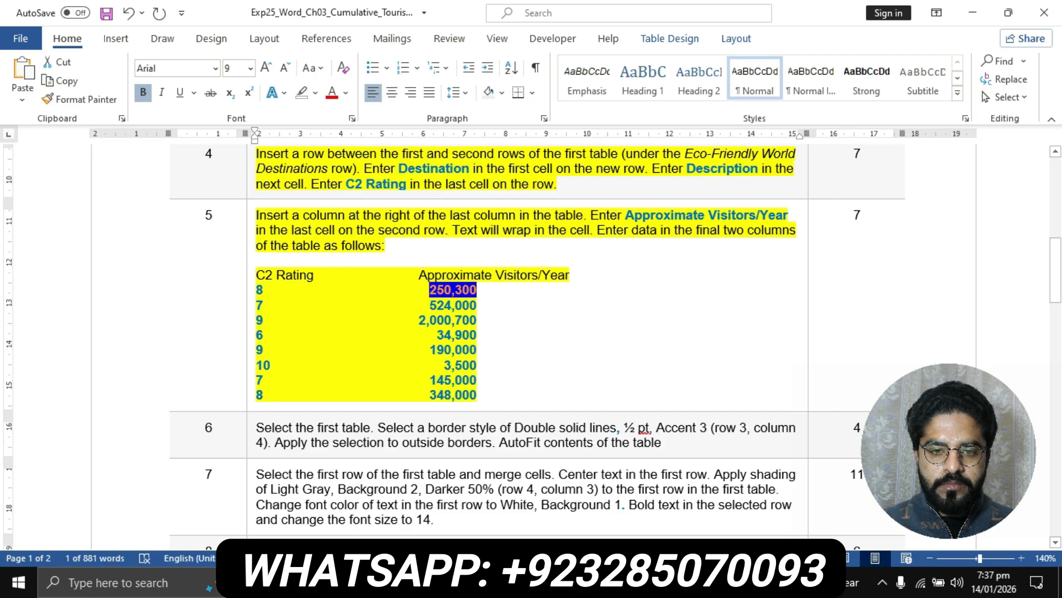
drag(430, 306, 476, 305)
key(ctrl+c)
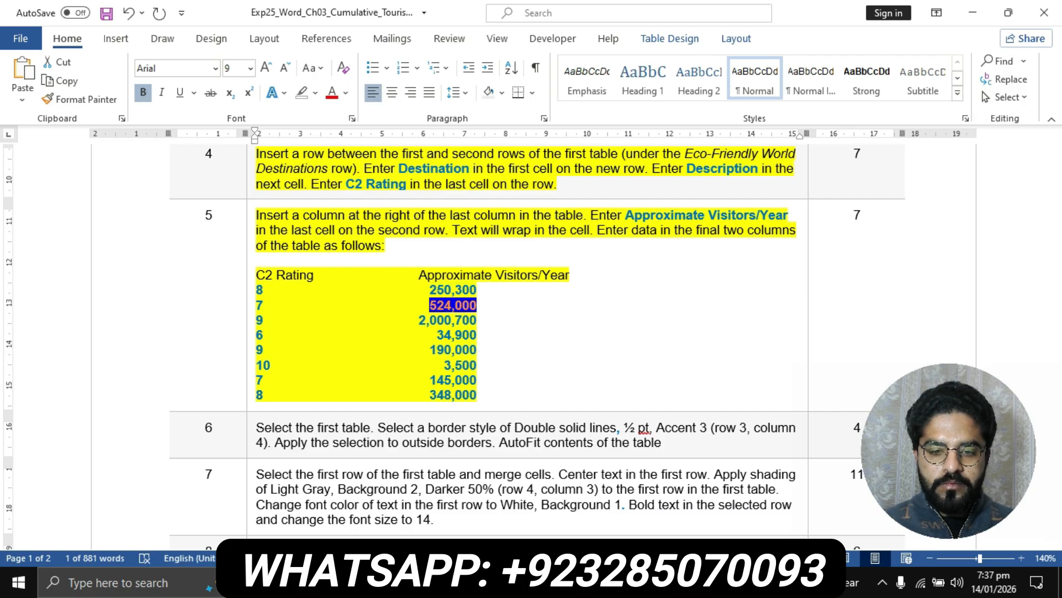
click(472, 582)
click(555, 498)
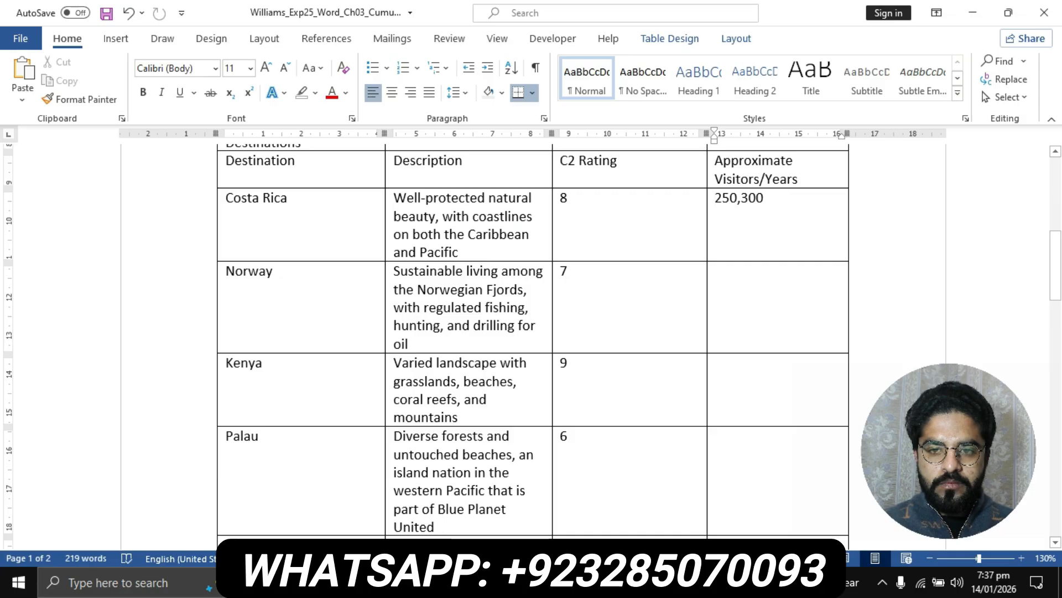
click(720, 271)
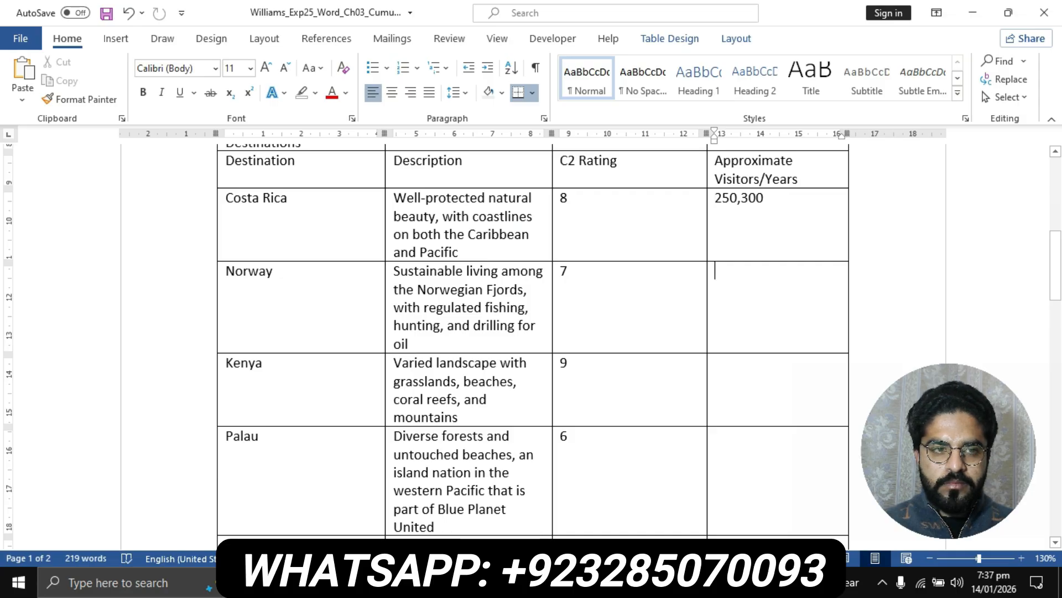
click(22, 100)
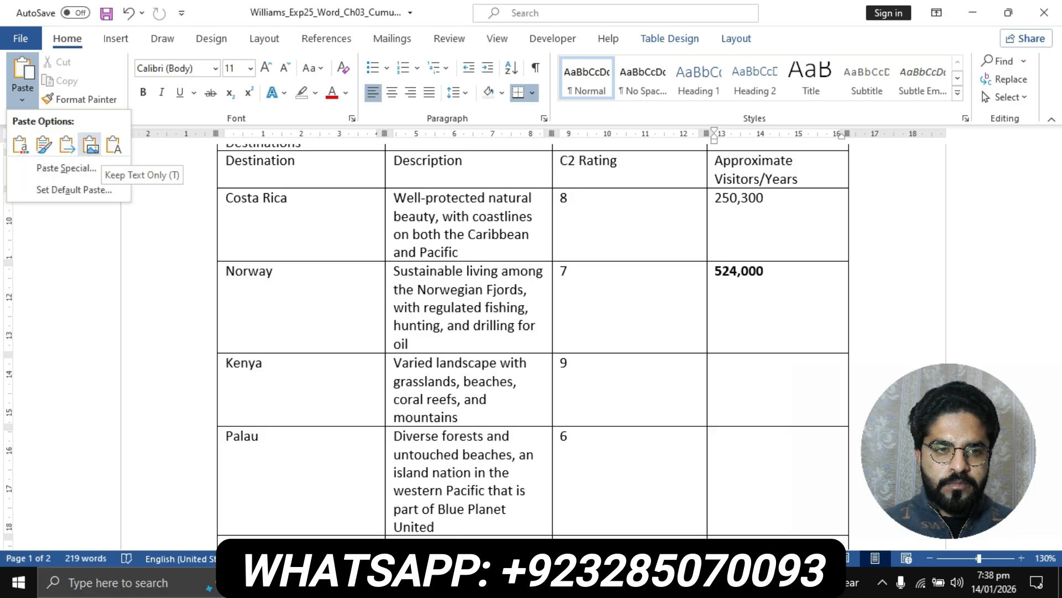
click(113, 145)
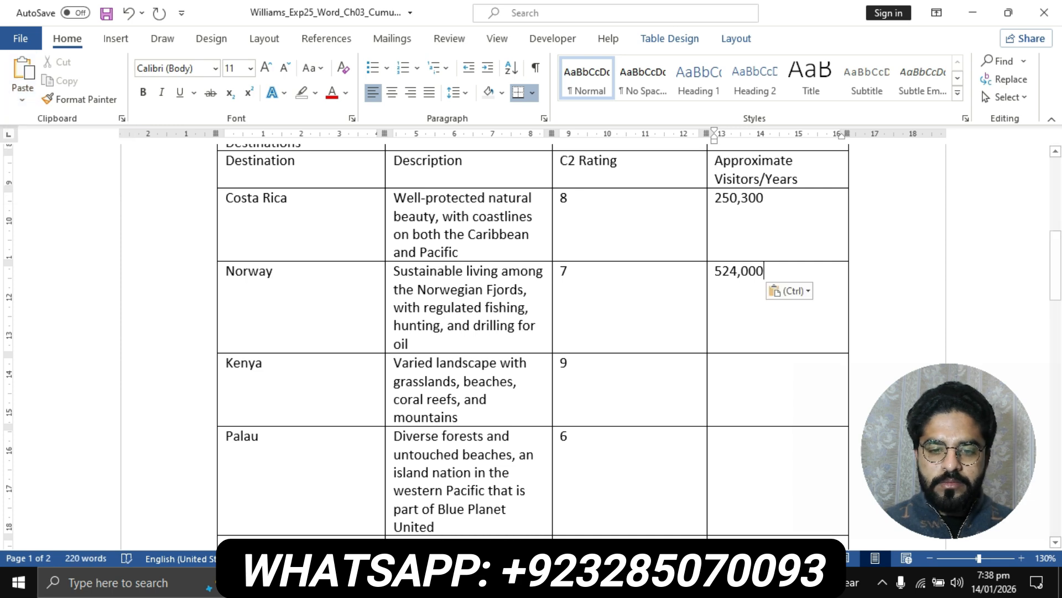
Step: Copy 2,000,700 from step 5 of the instructions and paste it as text only into Kenya's approximate visitors cell in the flyer
mouse_move(473, 582)
click(388, 492)
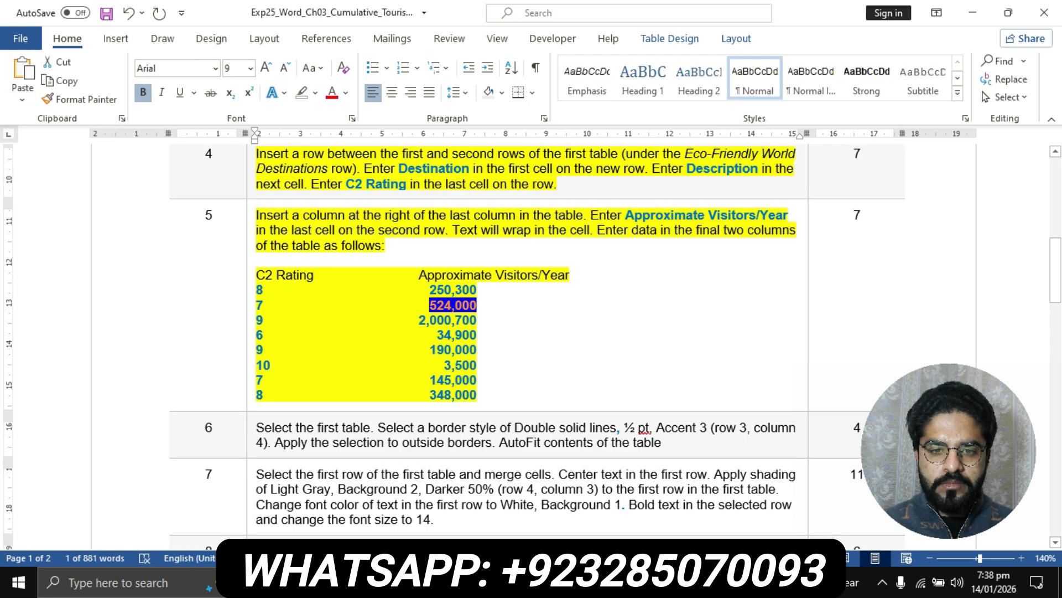
drag(419, 321, 477, 320)
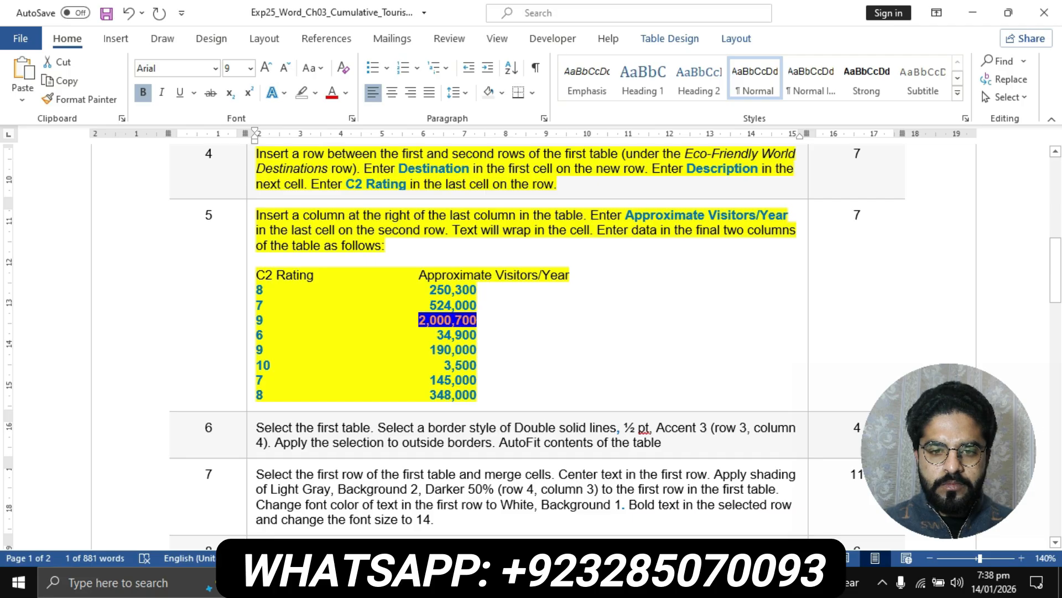
key(ctrl+c)
mouse_move(473, 582)
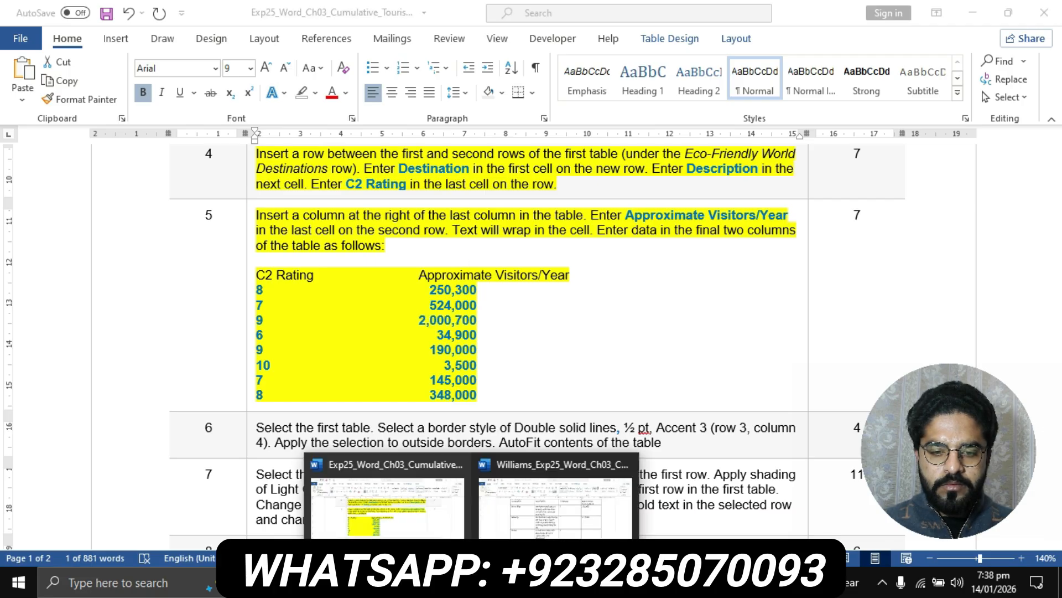
click(498, 498)
click(715, 363)
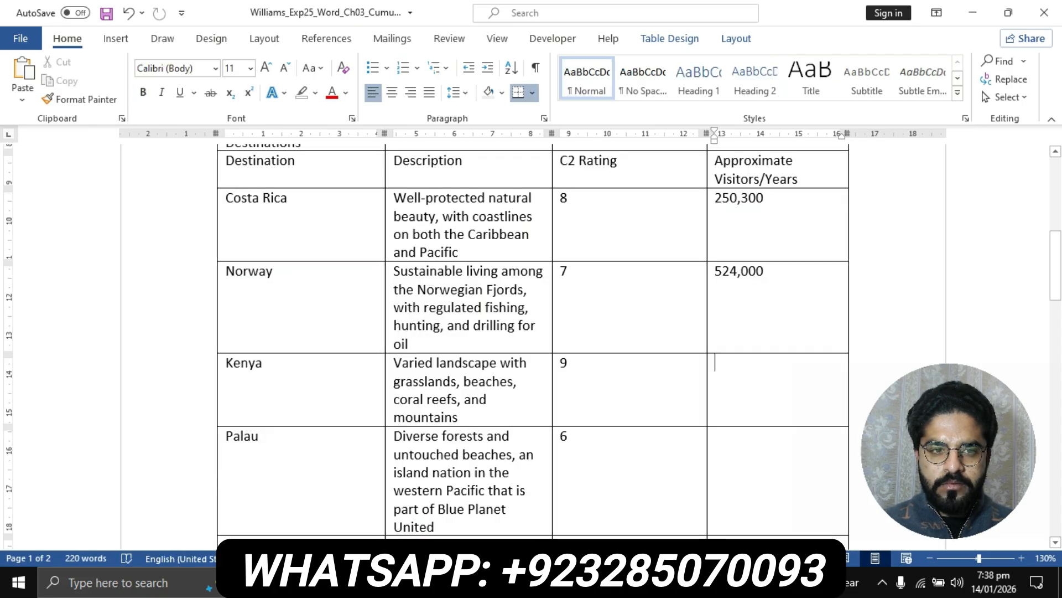
click(22, 99)
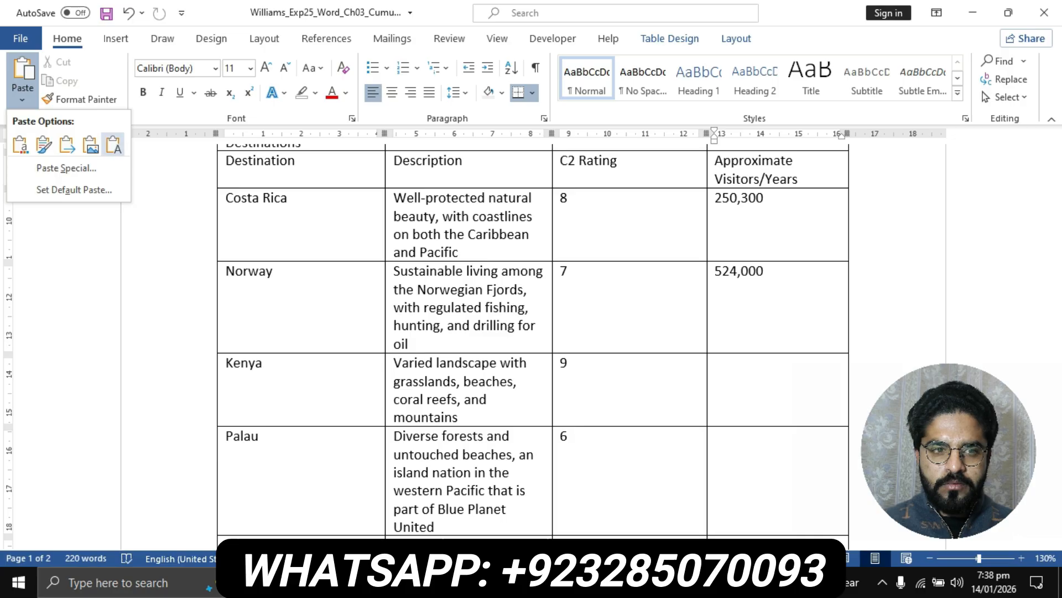
click(114, 145)
Step: Copy 34,900 from step 5 of the instructions and paste it as text only into Palau's approximate visitors cell in the flyer
scroll(534, 341, down, 2)
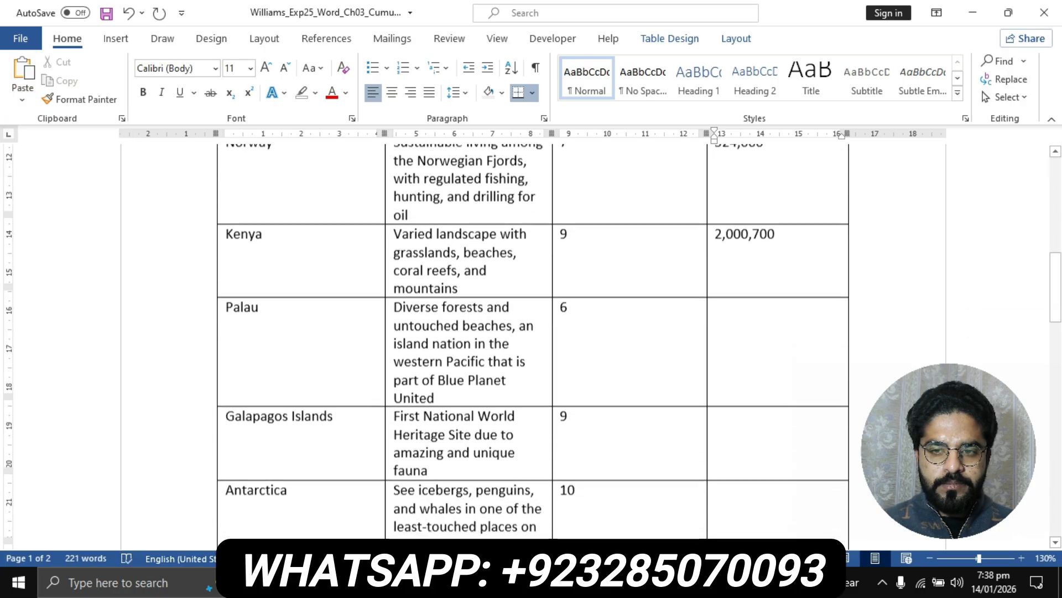
click(471, 582)
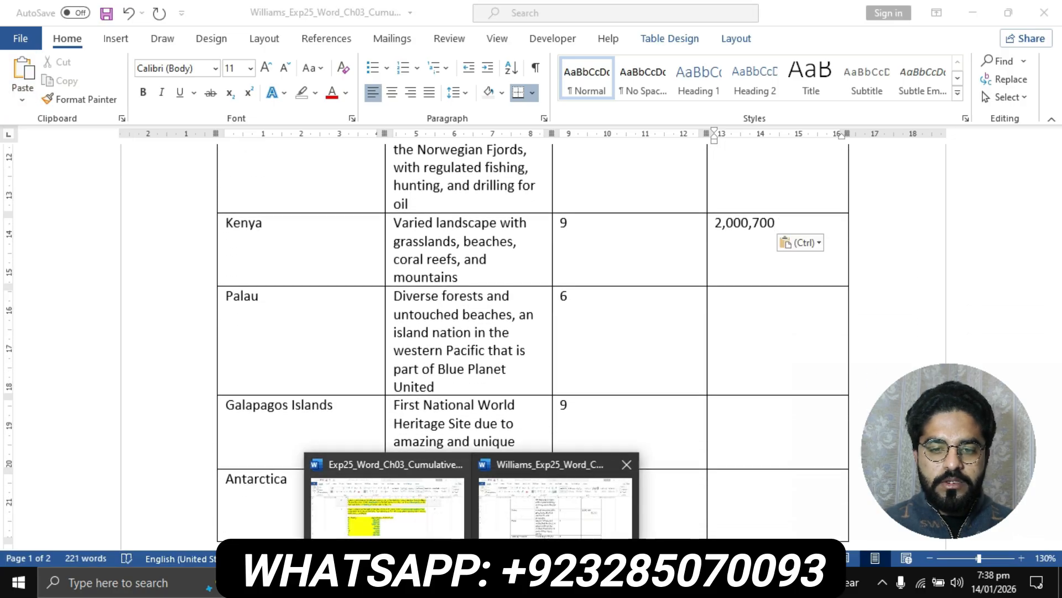
click(388, 501)
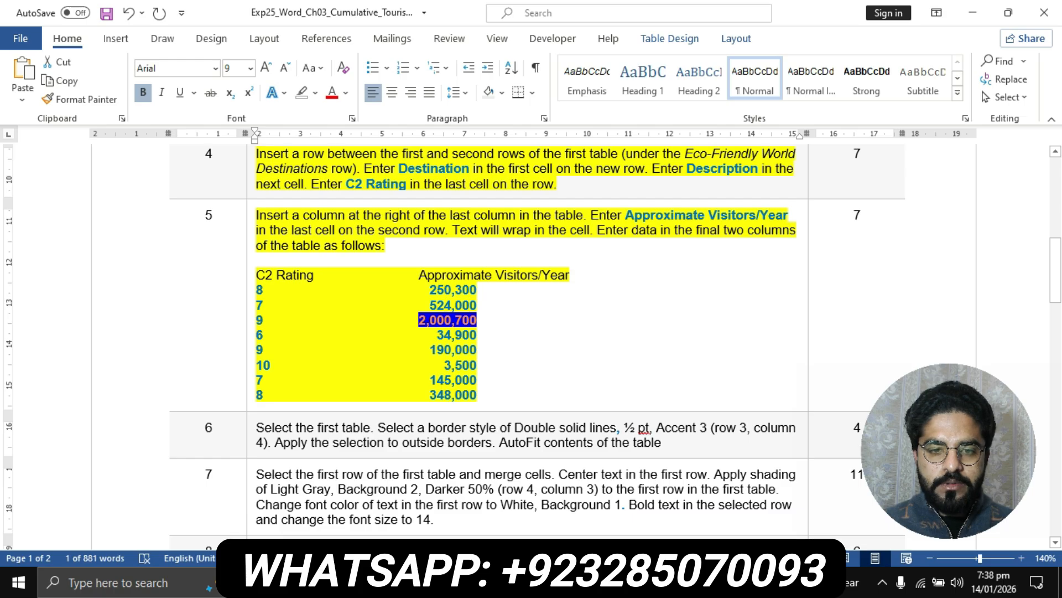
double_click(467, 334)
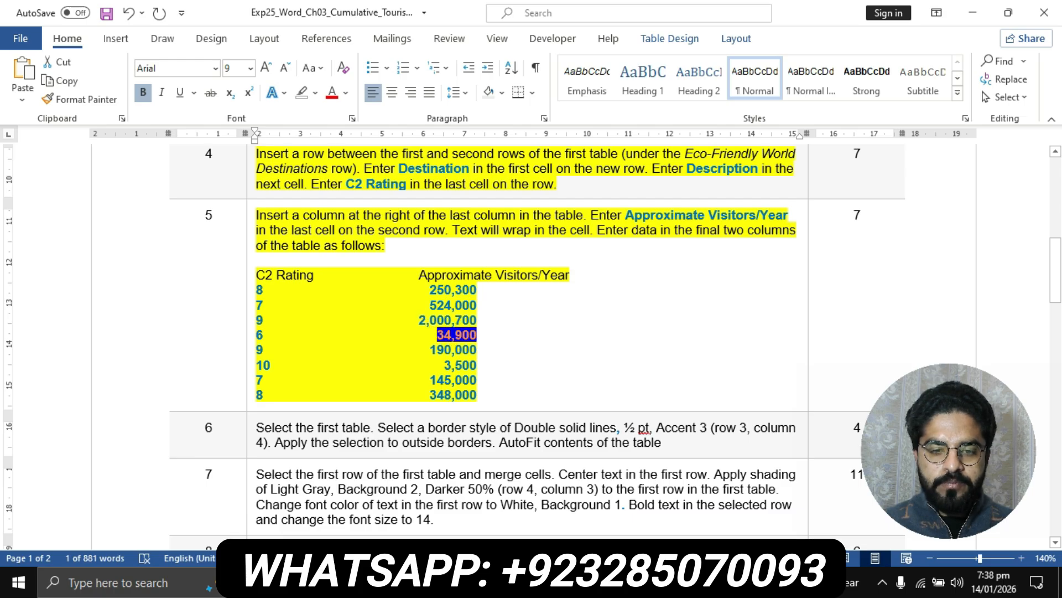
click(471, 583)
click(554, 501)
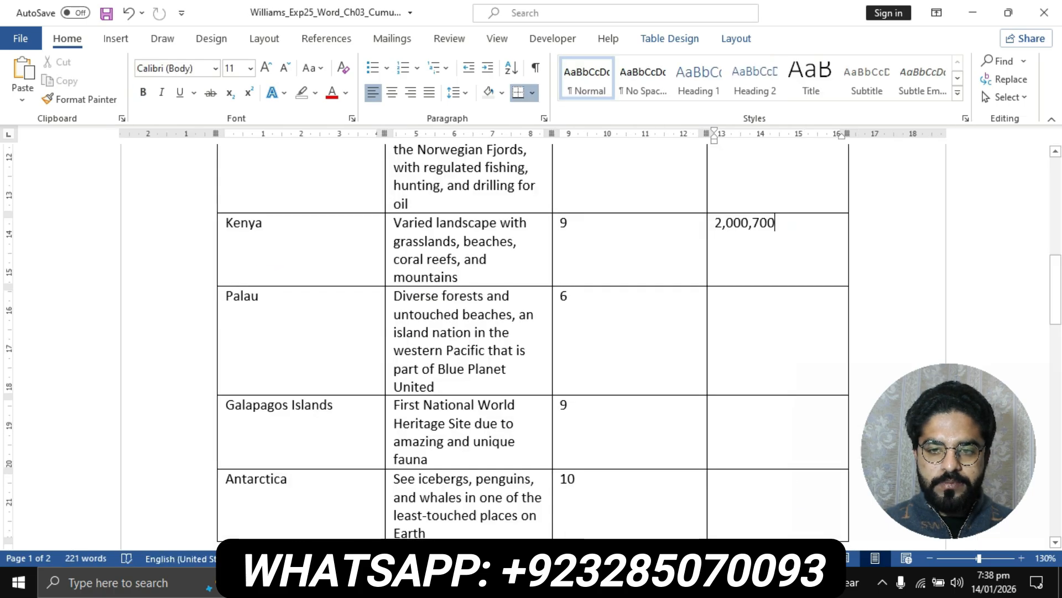
click(731, 299)
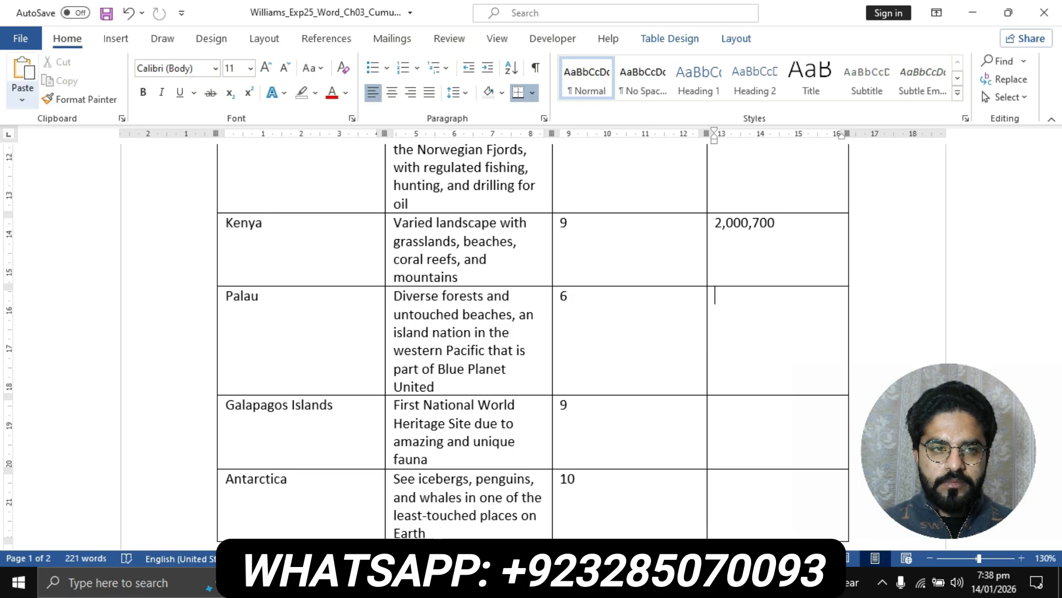
click(22, 99)
click(113, 145)
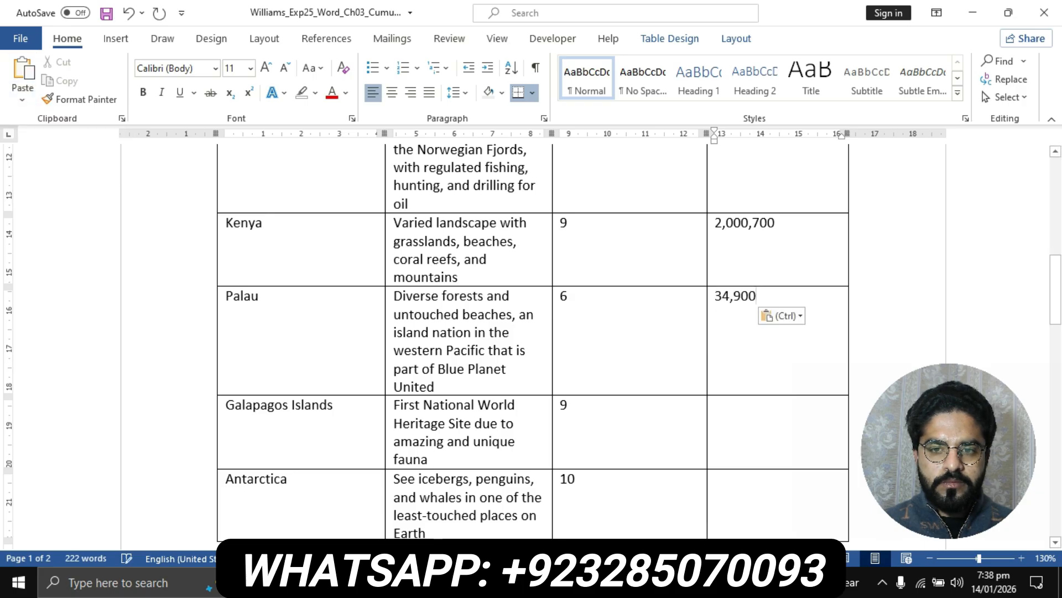
Step: Copy 190,000 from step 5 of the instructions and paste it as text only into Galapagos Islands' approximate visitors cell in the flyer
scroll(531, 332, down, 3)
click(720, 313)
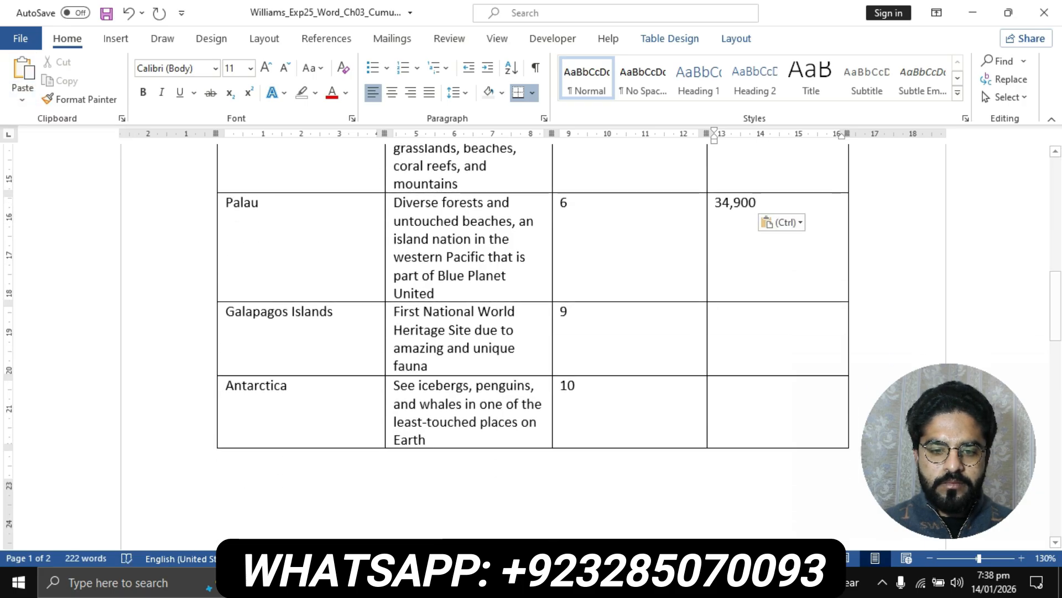
click(475, 583)
click(384, 496)
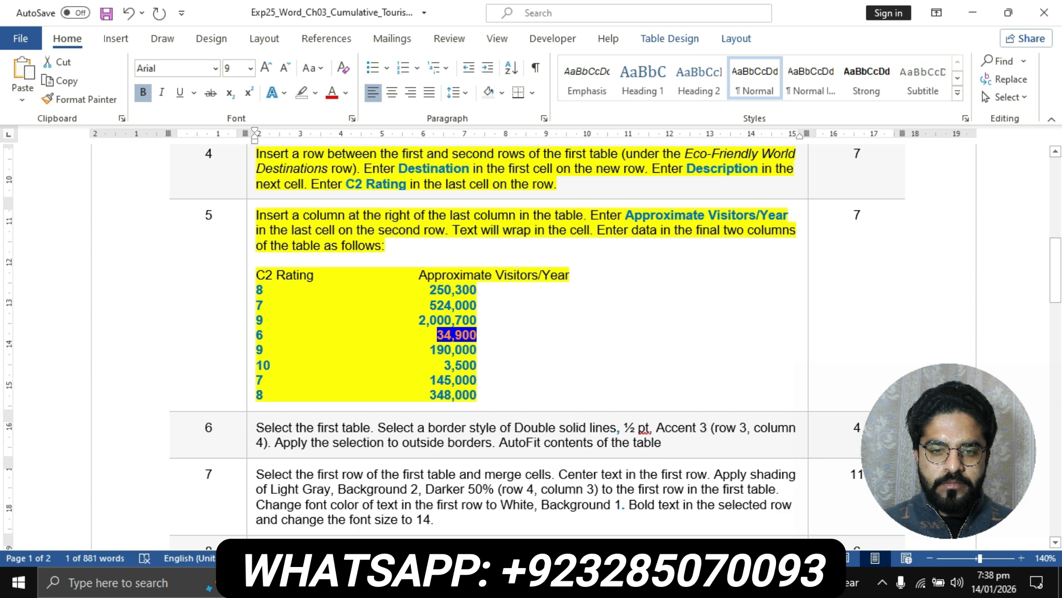
drag(430, 350, 477, 349)
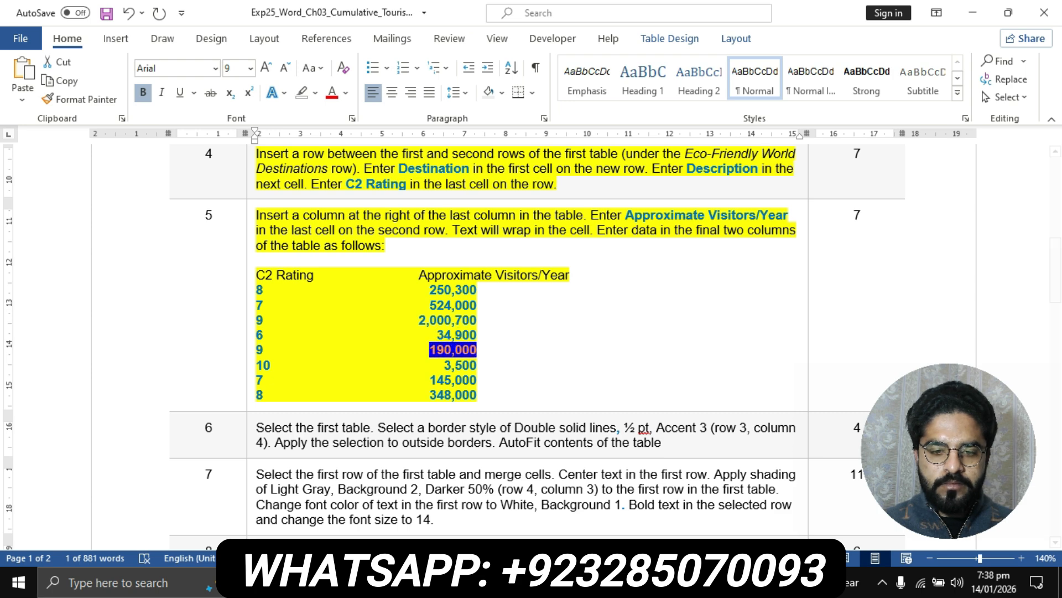
click(474, 582)
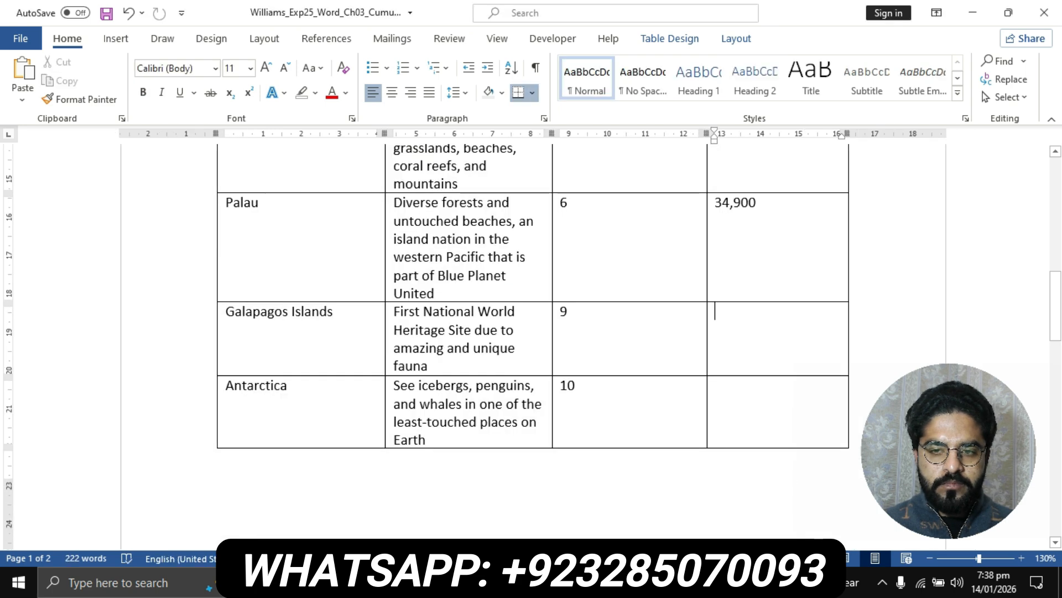
click(555, 503)
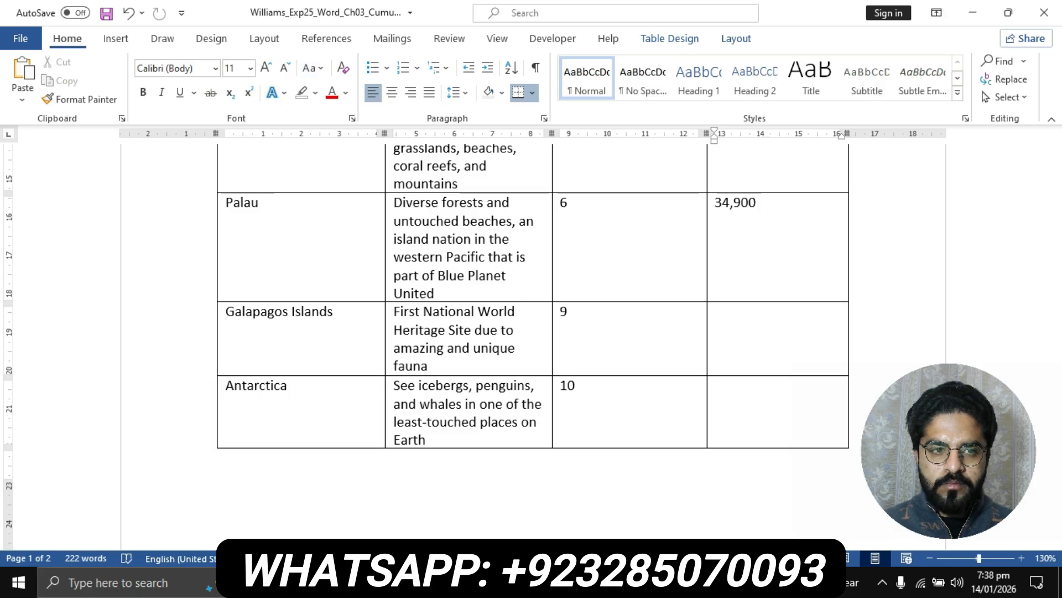
click(22, 100)
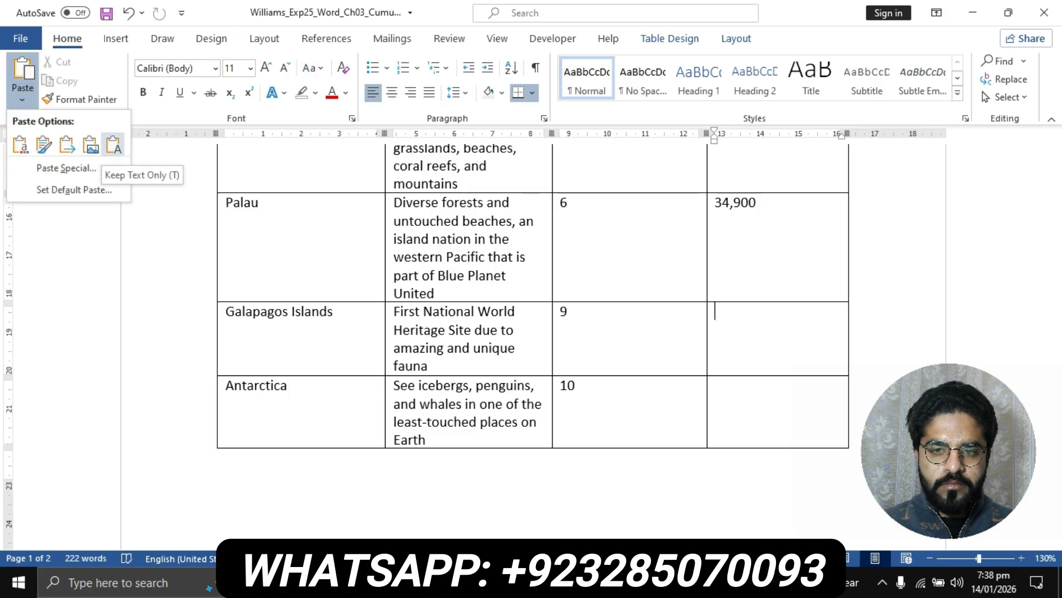
click(113, 144)
Step: Copy 3,500 from step 5 of the instructions and paste it as text only into Antarctica's approximate visitors cell in the flyer
click(736, 387)
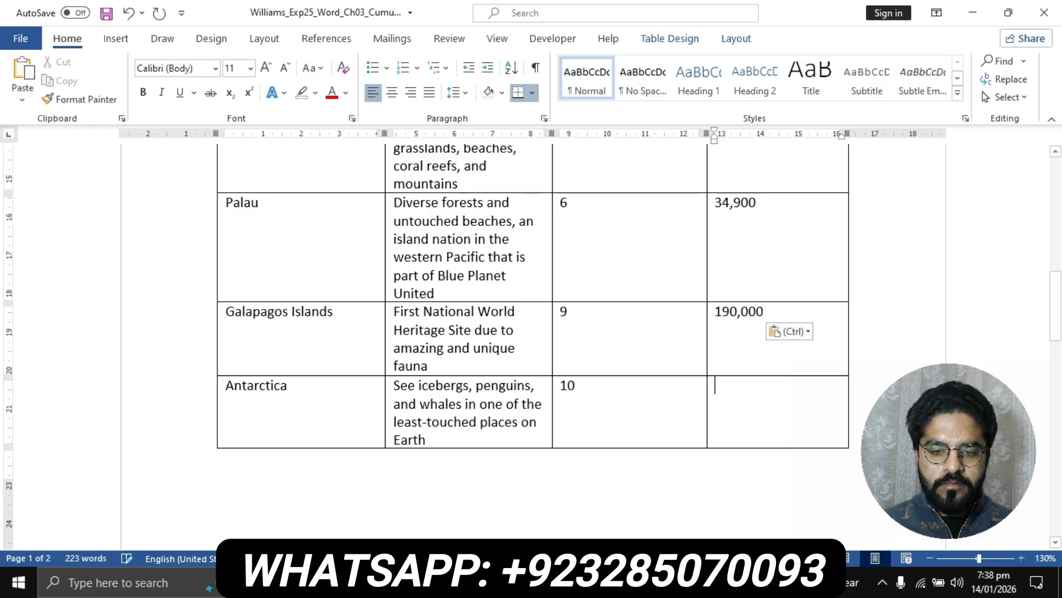
click(473, 583)
click(387, 504)
scroll(531, 343, down, 2)
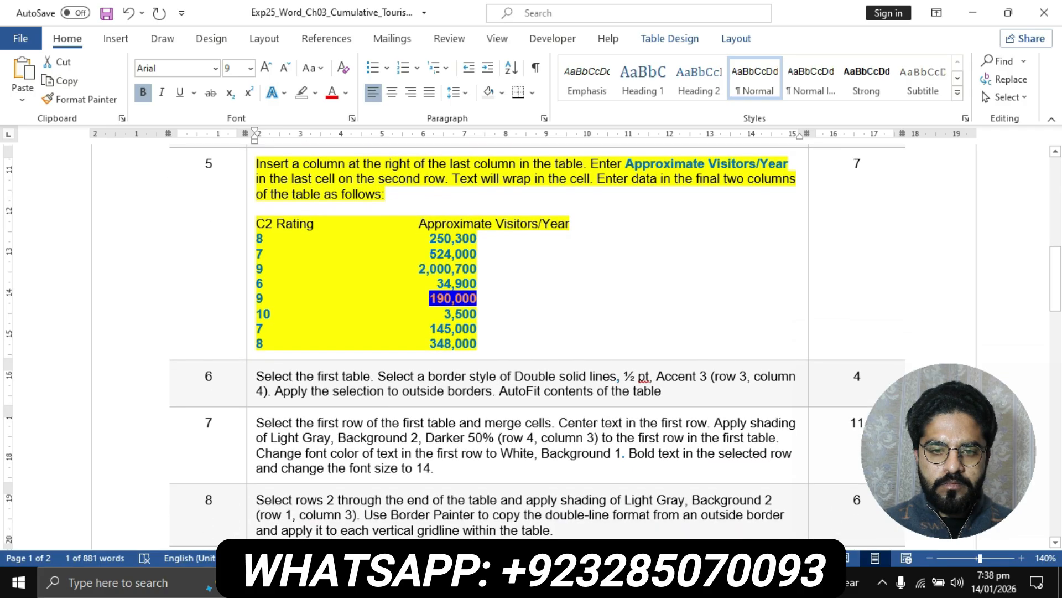
drag(444, 314, 477, 314)
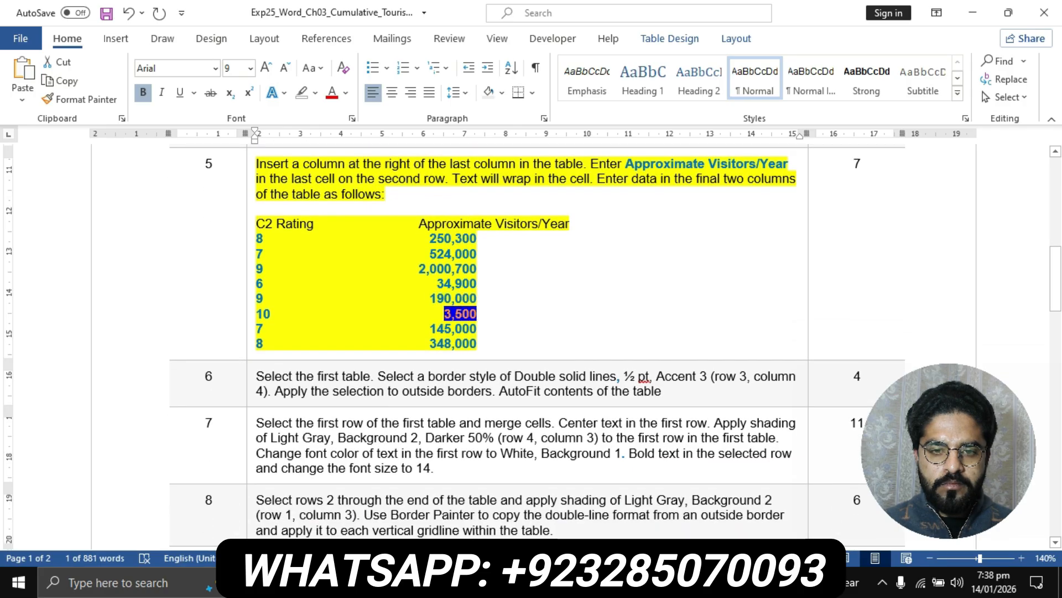
mouse_move(473, 583)
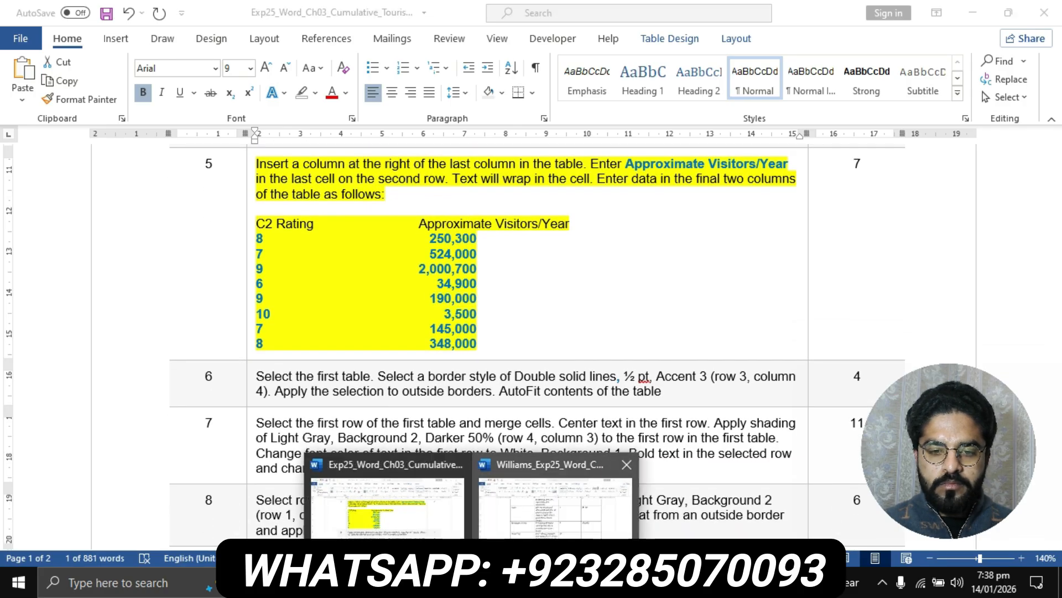
click(561, 503)
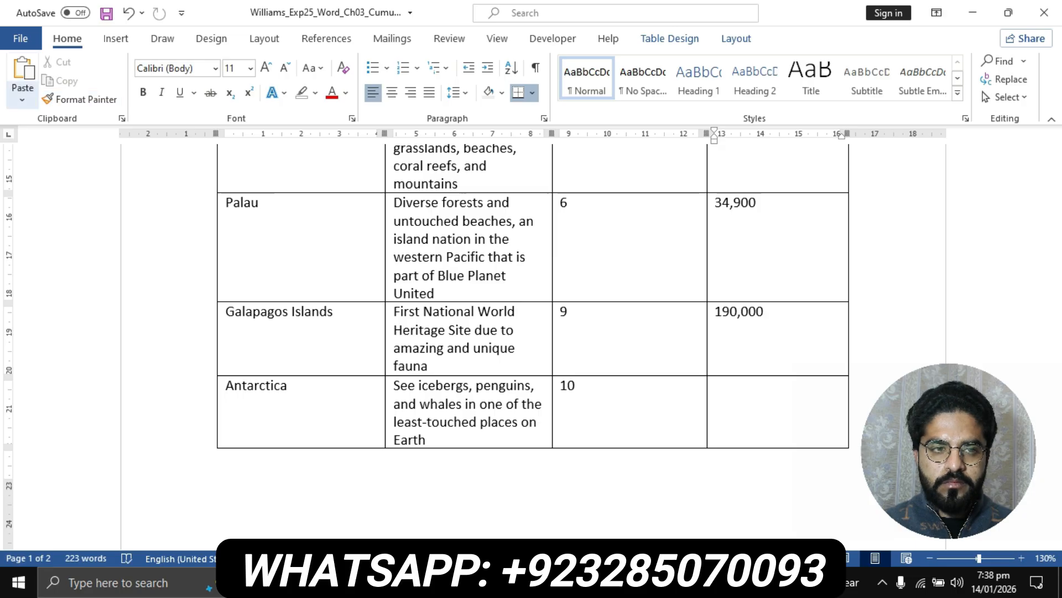
click(22, 97)
click(112, 145)
Step: Copy 145,000 from step 5 of the instructions and paste it as text only into Iceland's approximate visitors cell in the flyer
scroll(532, 343, down, 10)
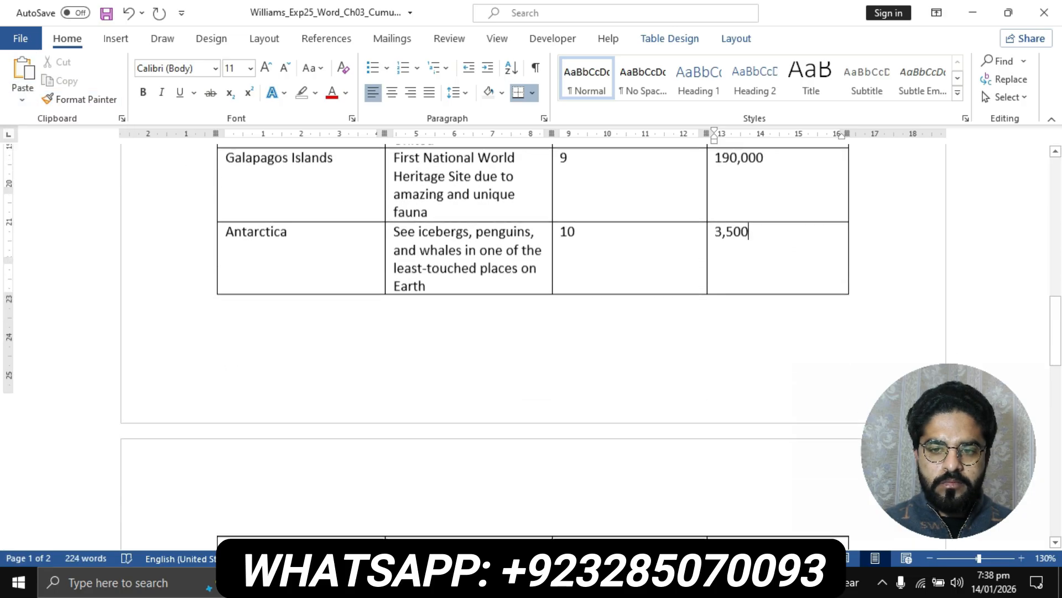
click(719, 280)
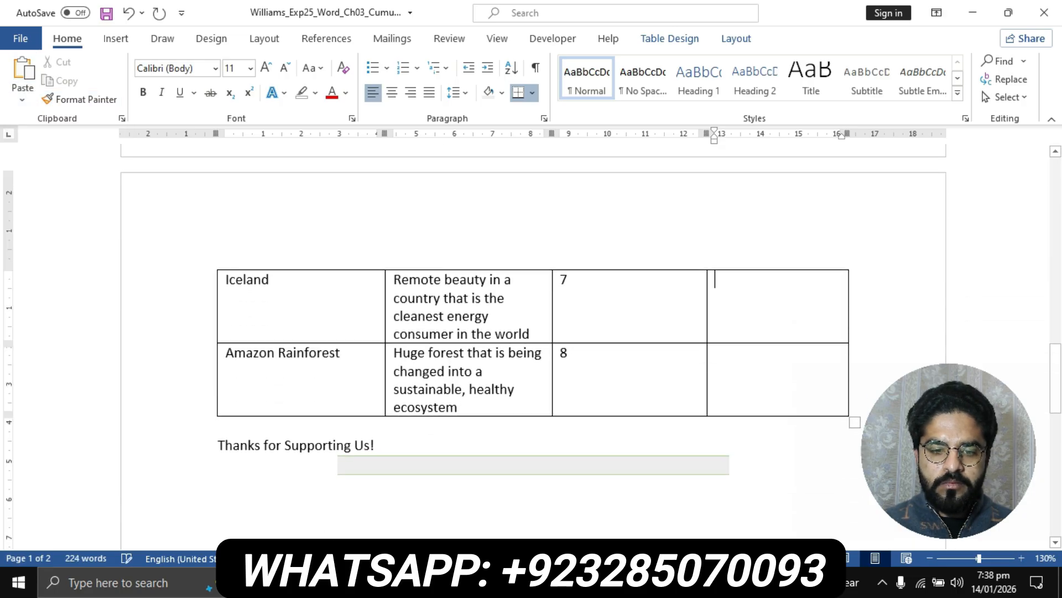
mouse_move(472, 583)
click(385, 504)
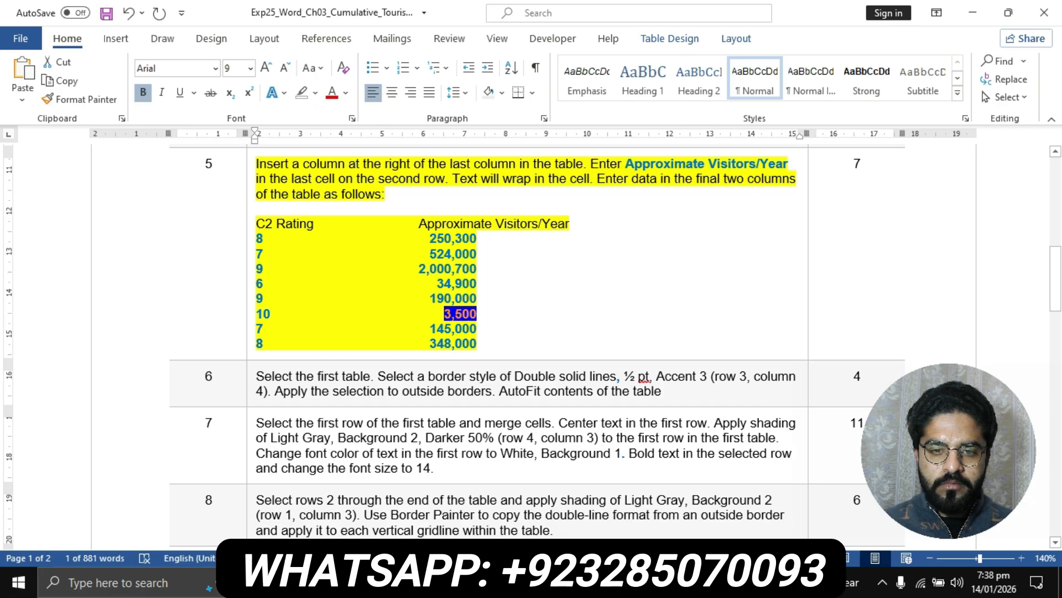
drag(430, 328, 477, 329)
key(ctrl+c)
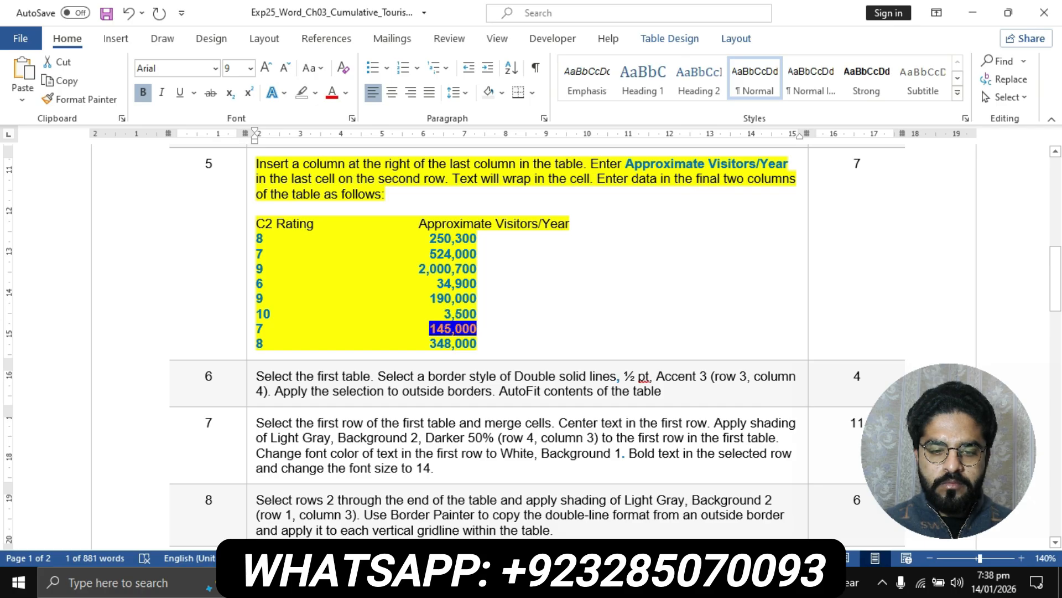
click(472, 584)
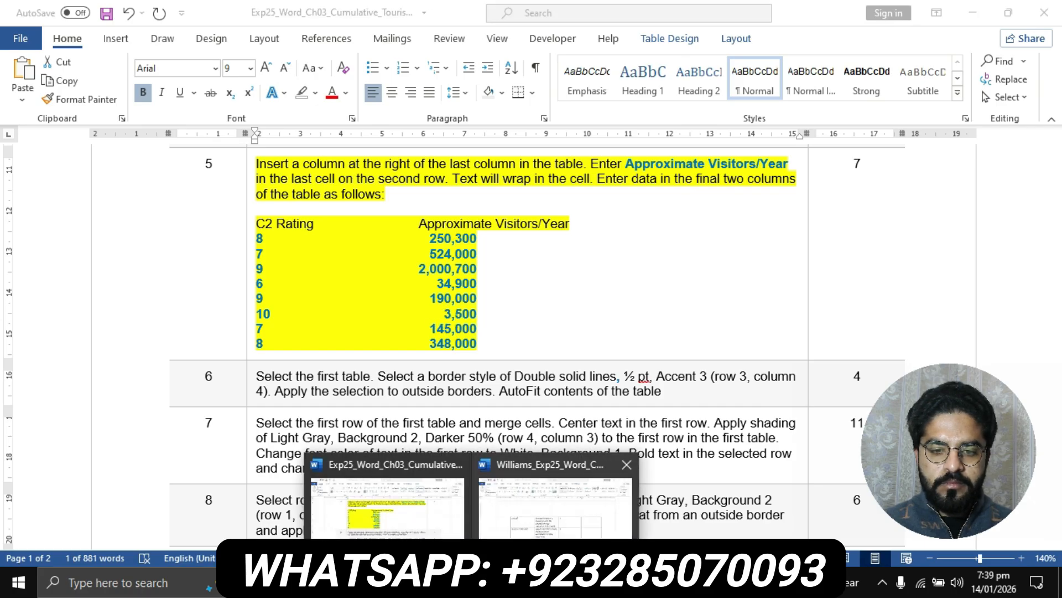
click(555, 506)
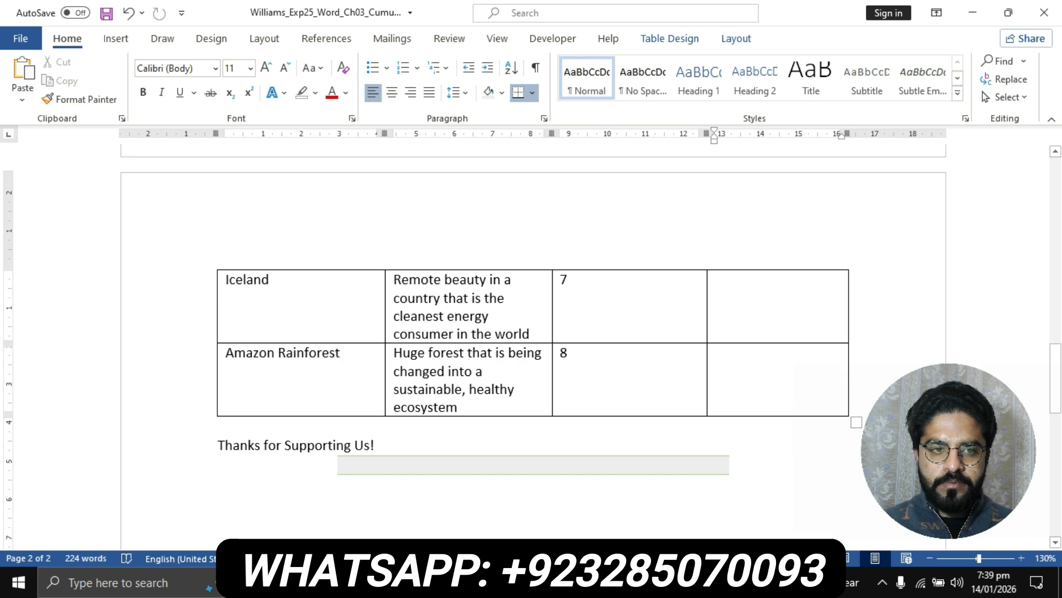
click(22, 100)
click(113, 143)
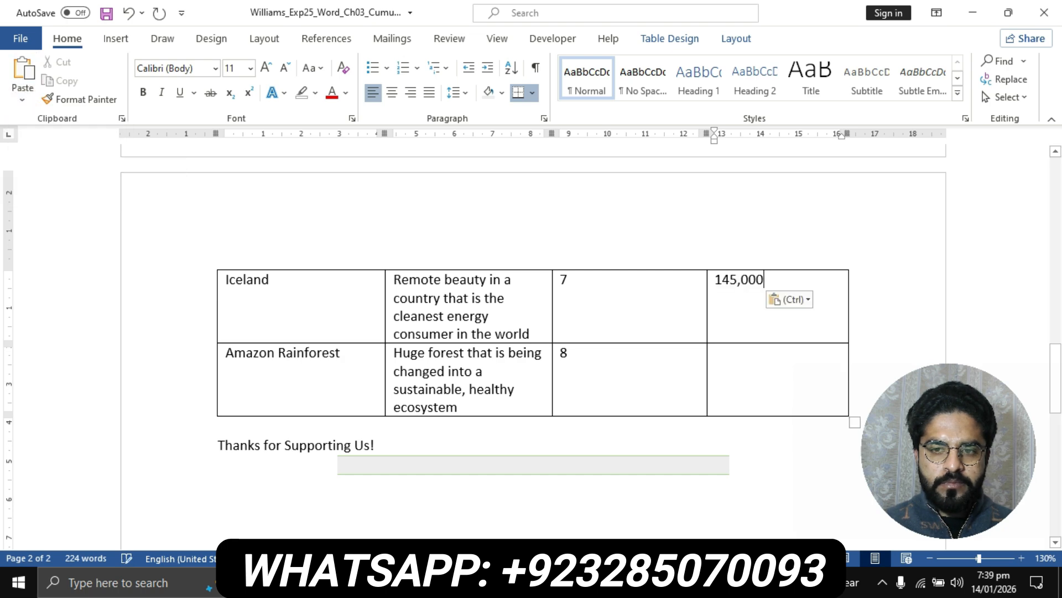
Step: Copy 348,000 from step 5 of the instructions and paste it as text only into Amazon Rainforest's approximate visitors cell in the flyer
click(472, 583)
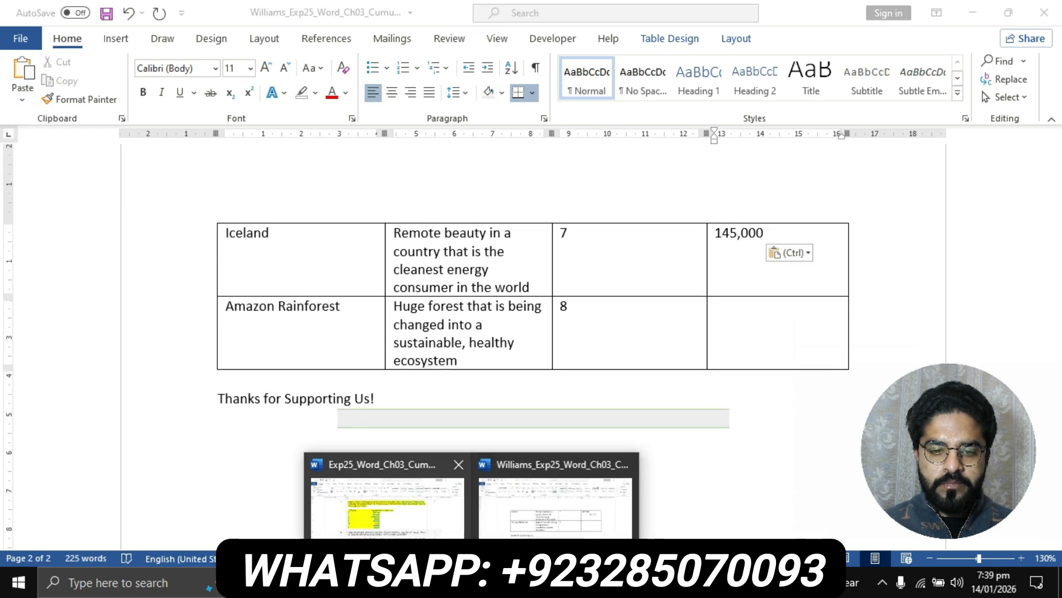
click(394, 501)
drag(429, 344, 477, 344)
key(ctrl+c)
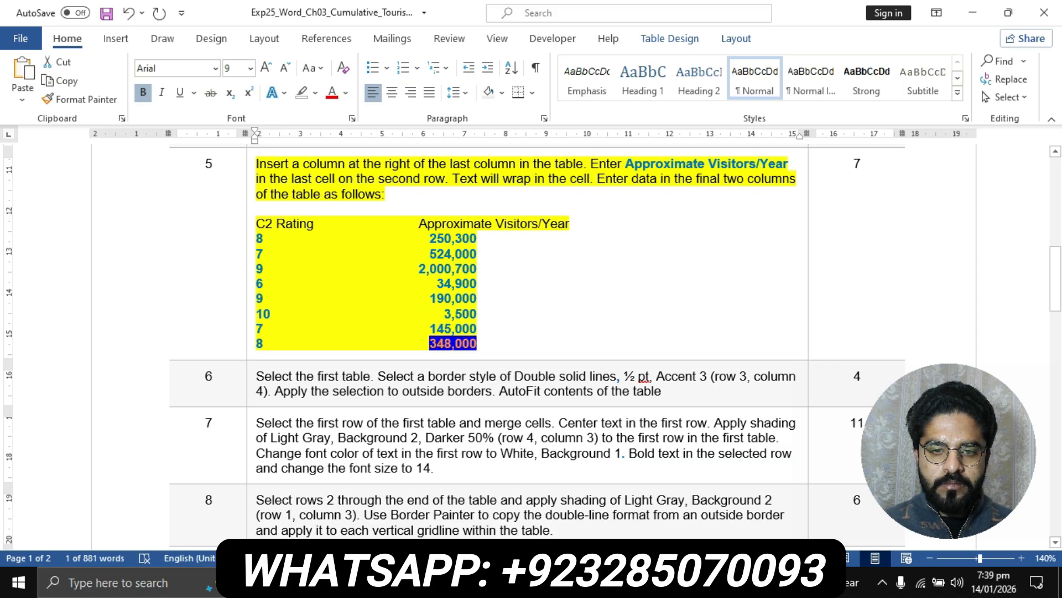
click(472, 583)
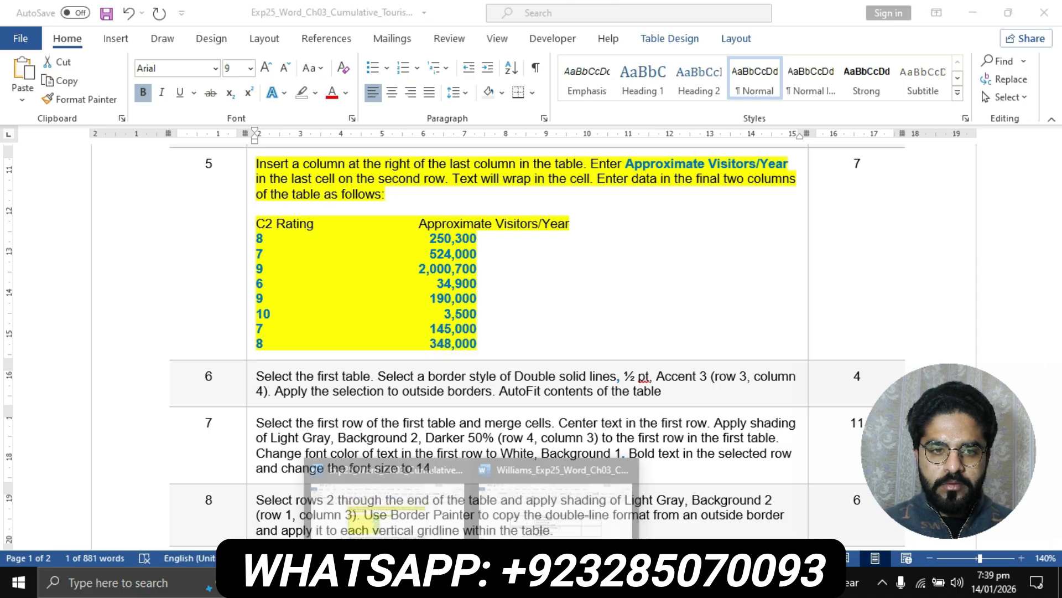
click(555, 506)
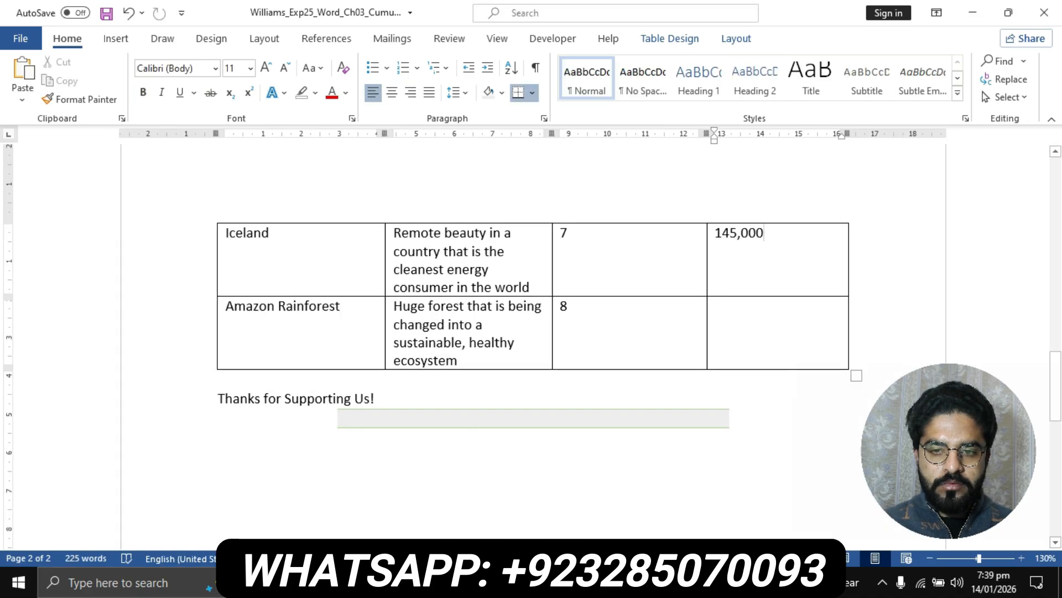
click(730, 309)
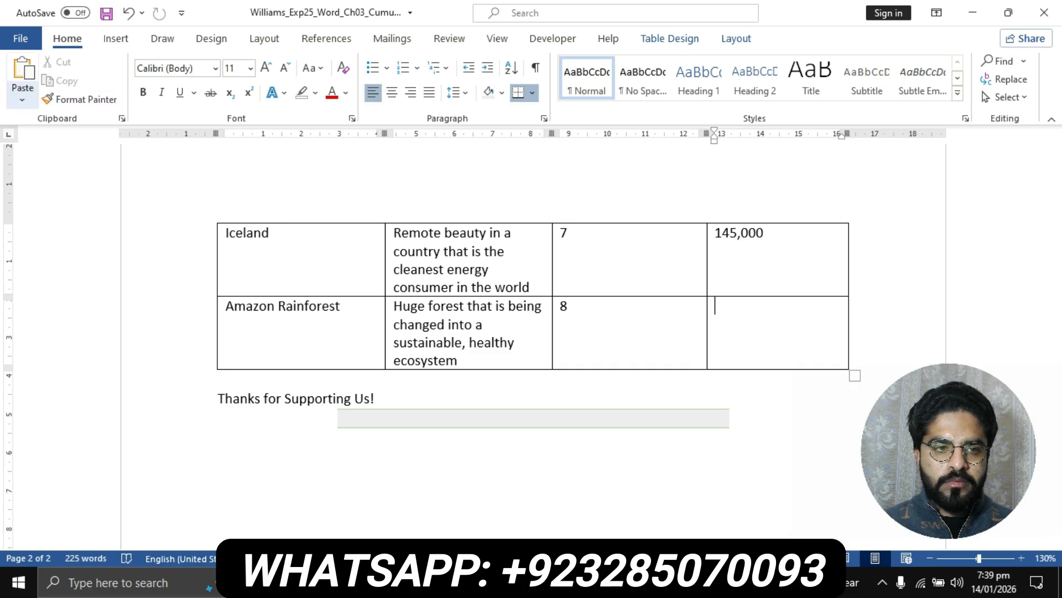
click(22, 100)
click(113, 143)
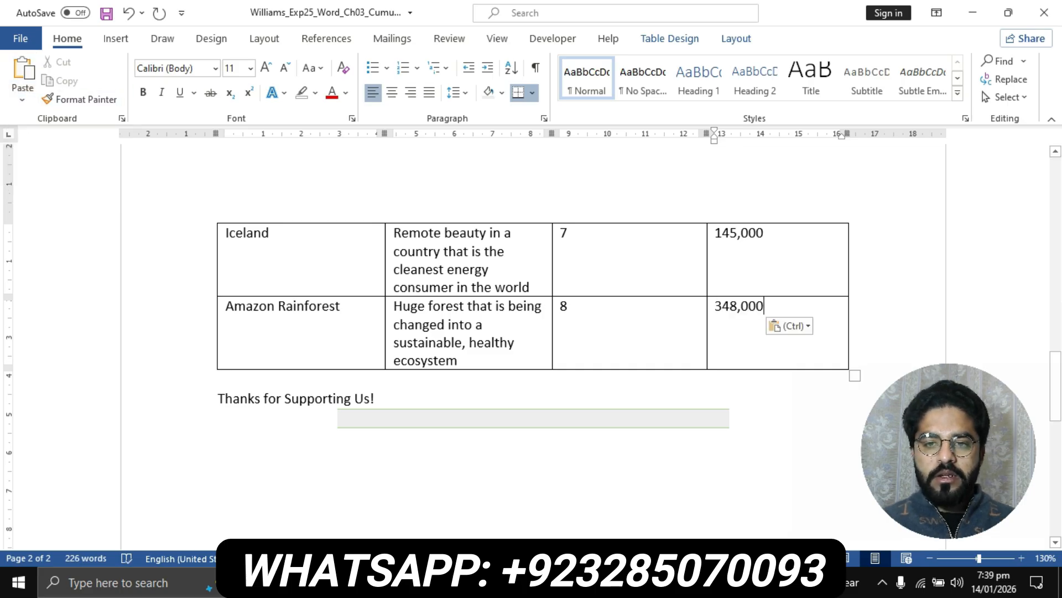
scroll(533, 343, up, 5)
Step: Switch to the instructions document and highlight the step 6 text in yellow
click(472, 583)
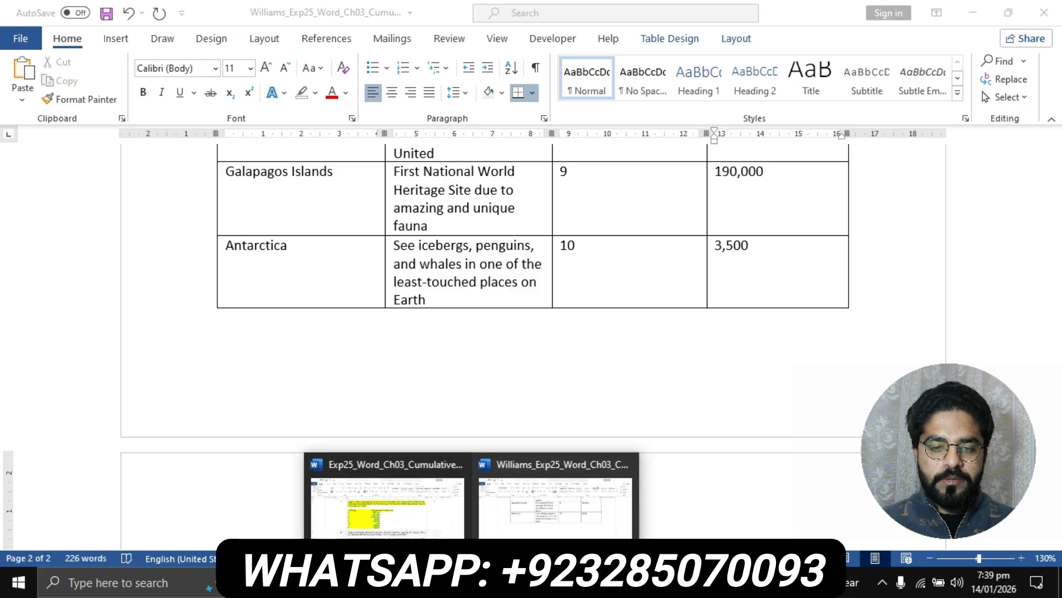
click(387, 498)
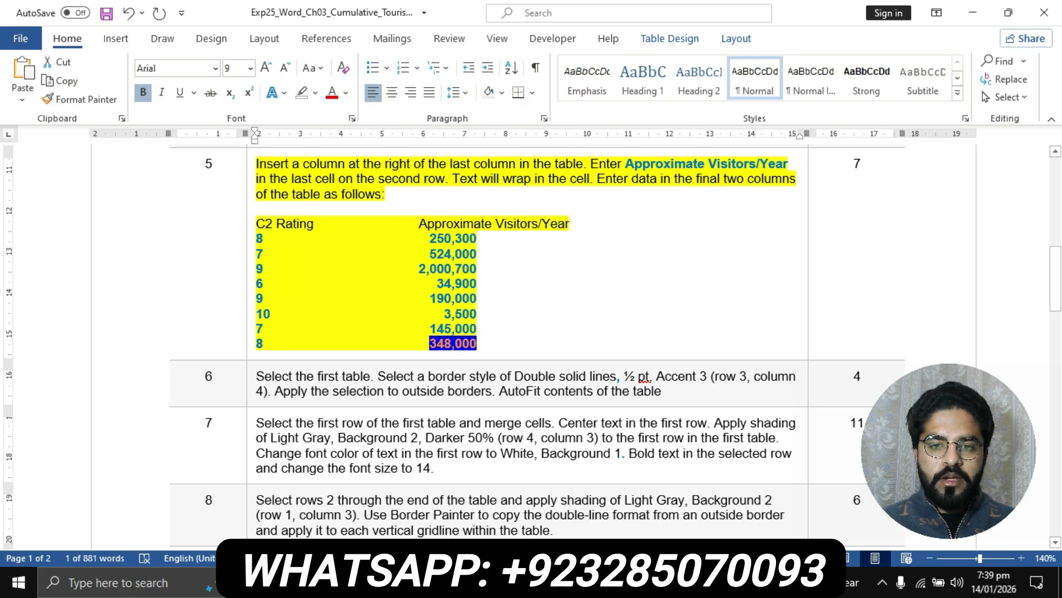
scroll(533, 343, down, 1)
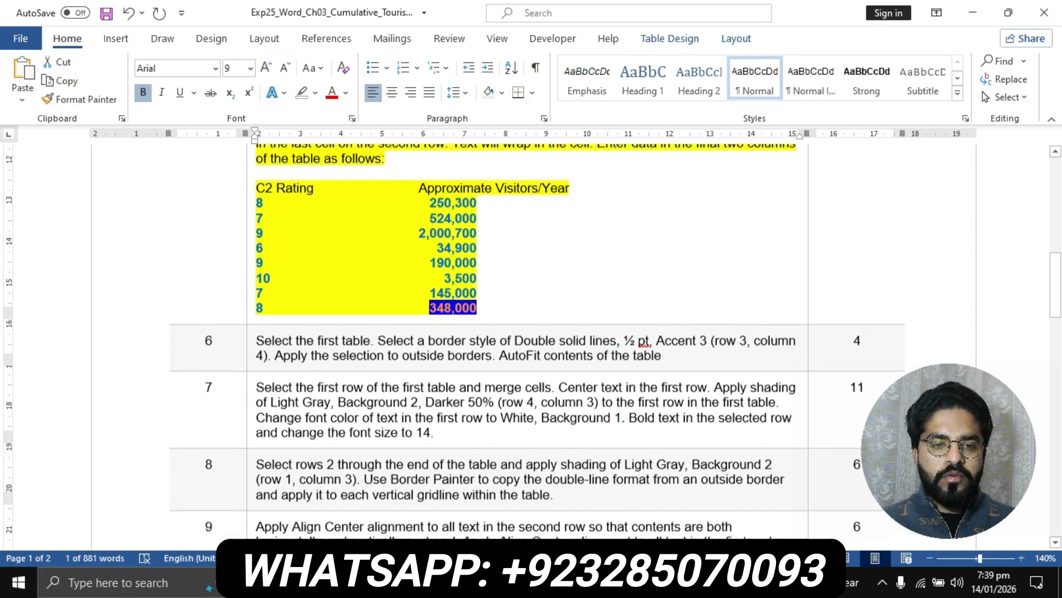
click(251, 327)
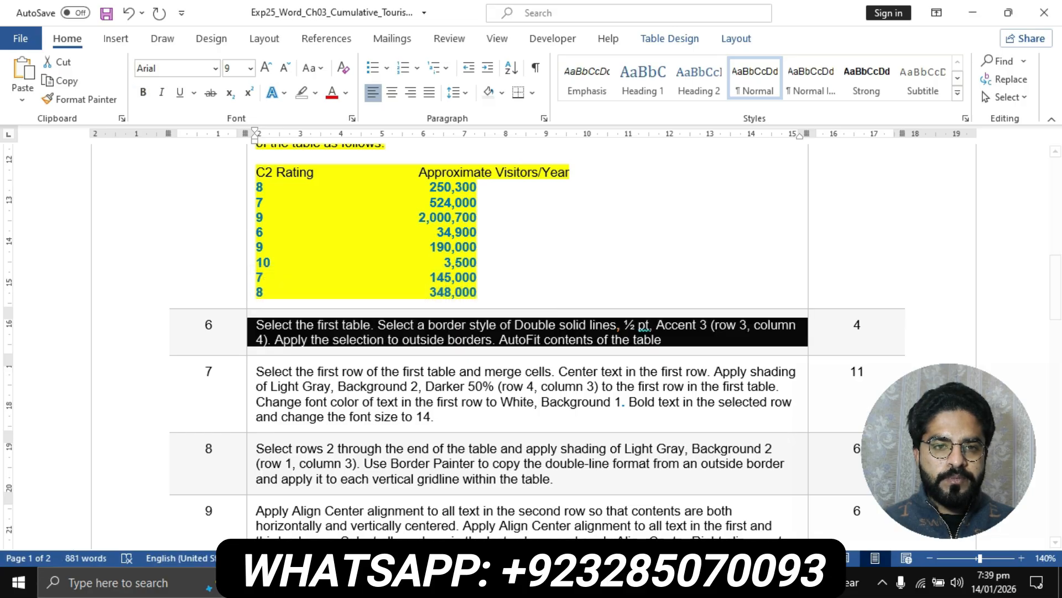
click(315, 93)
click(306, 114)
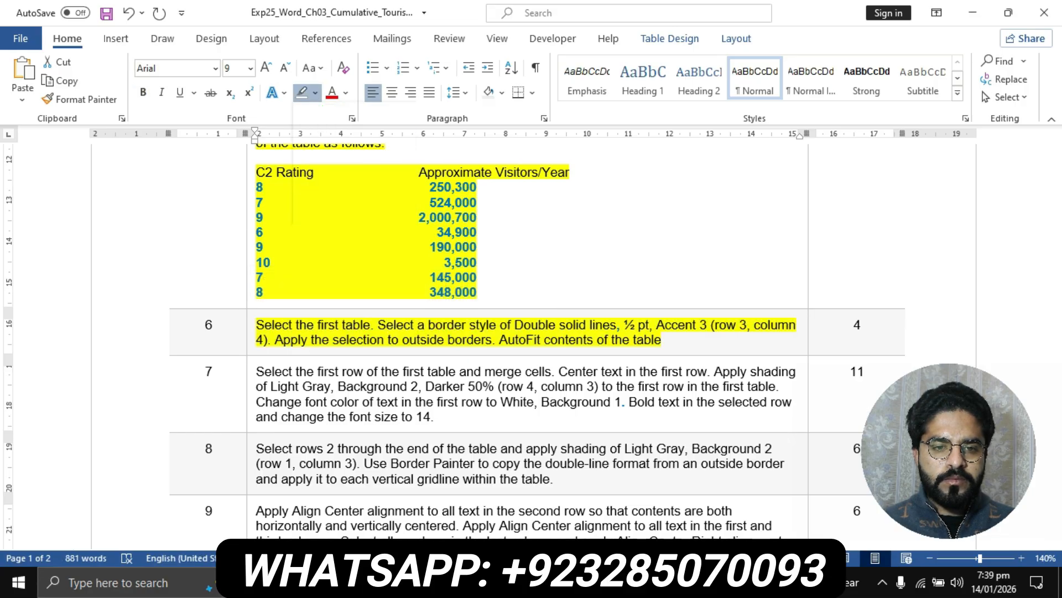
click(308, 339)
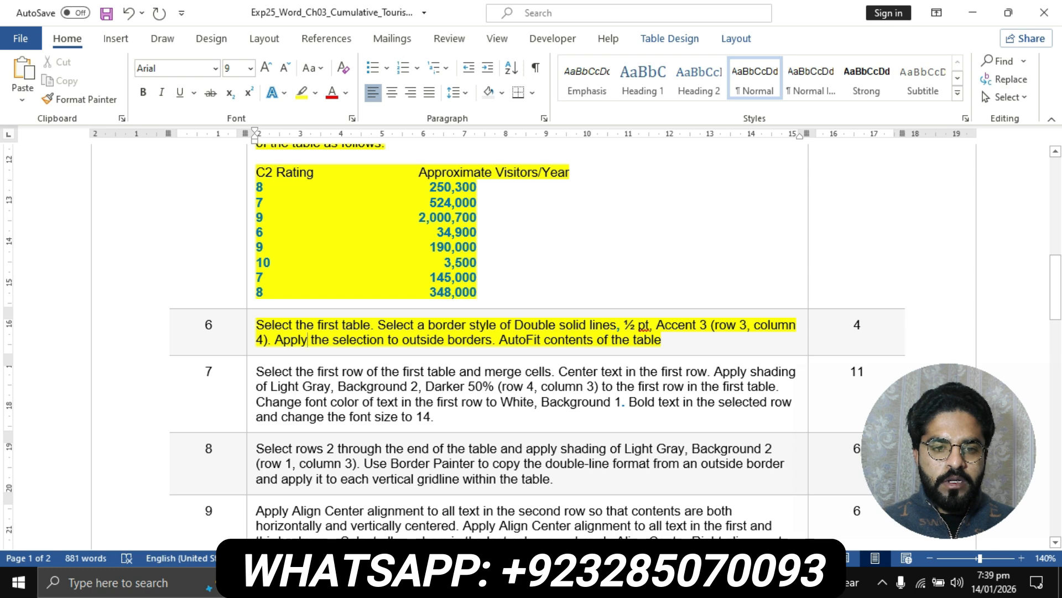
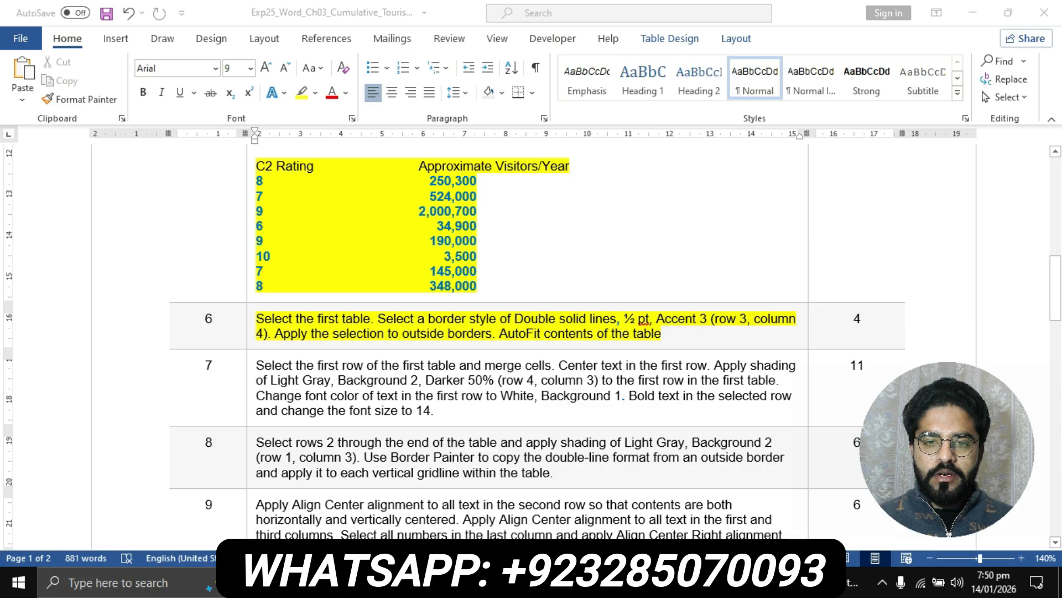
click(307, 334)
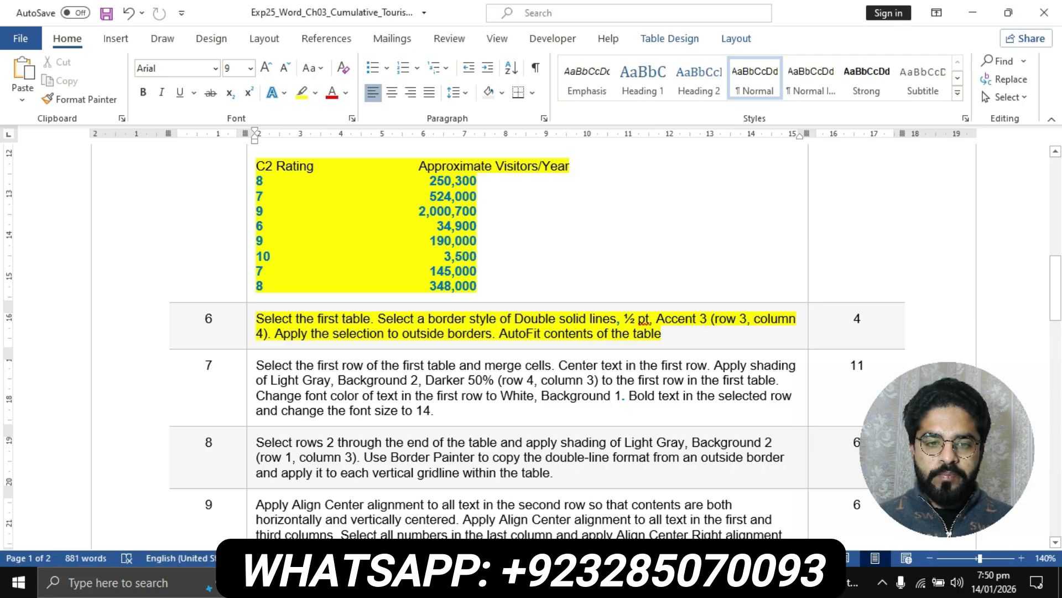
Step: Select the whole first table in the flyer and choose the Double solid lines, 1/2 pt, Accent 3 border style from step 6
click(473, 583)
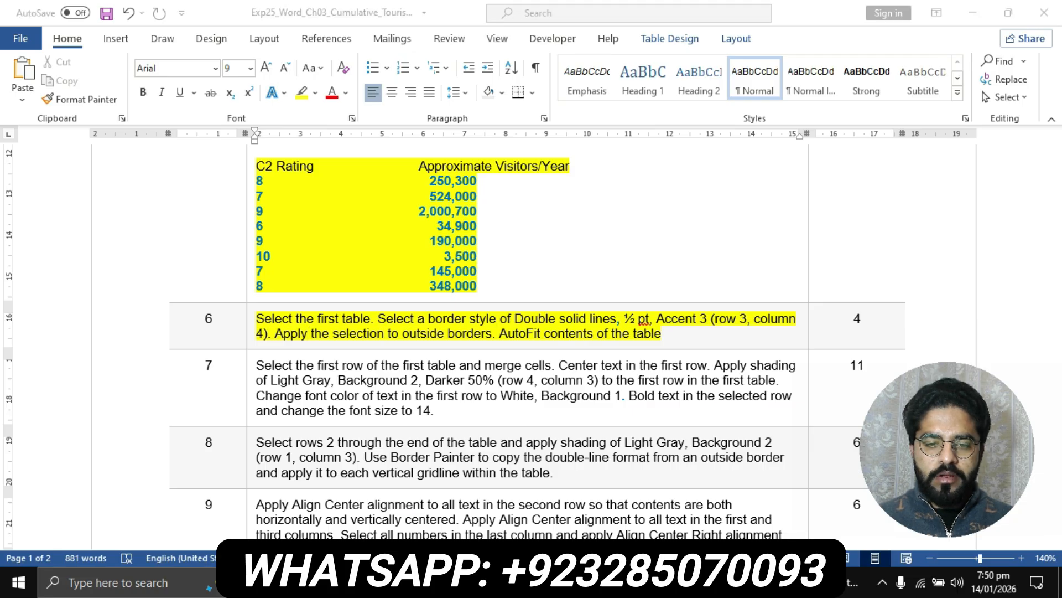
click(555, 498)
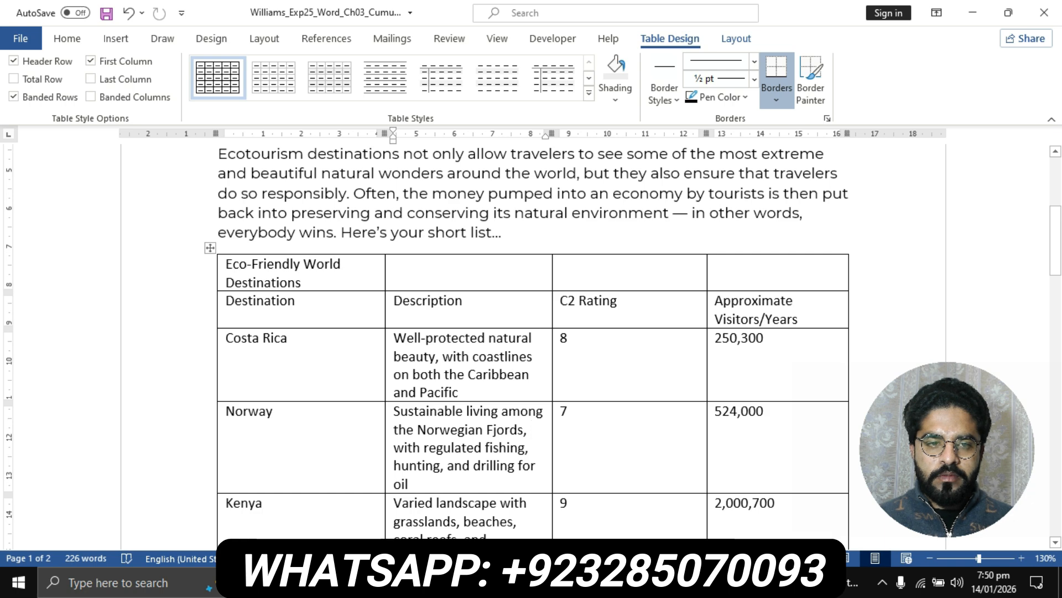
click(210, 248)
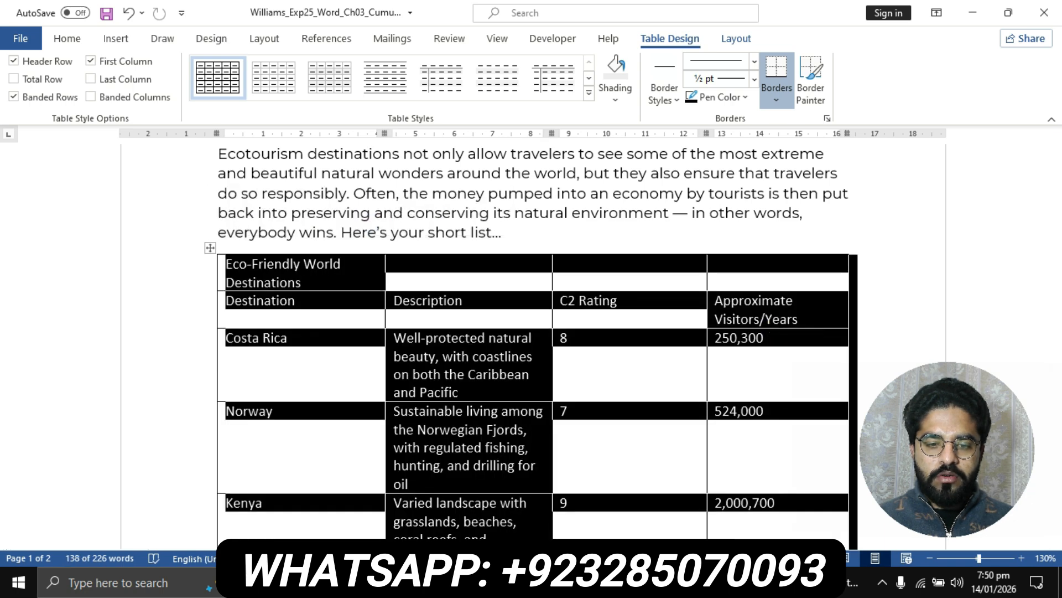
click(473, 582)
click(387, 497)
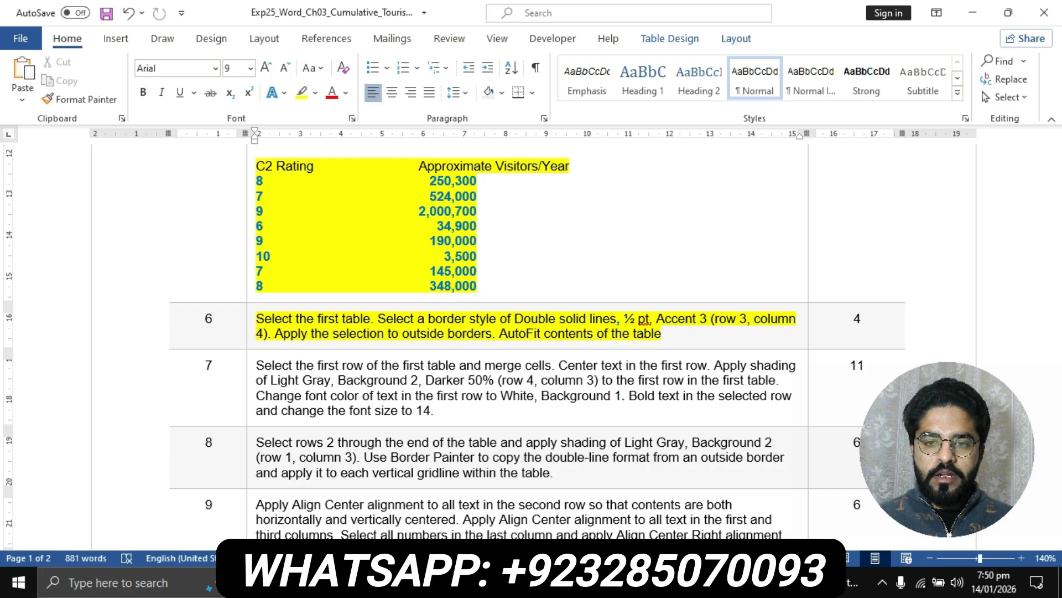
click(474, 582)
click(555, 501)
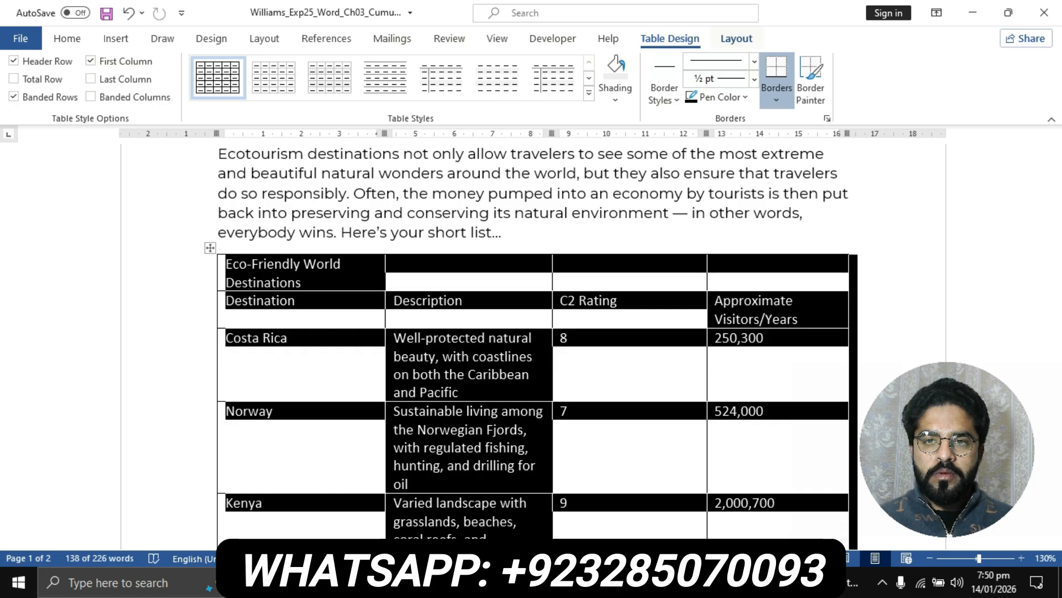
click(736, 38)
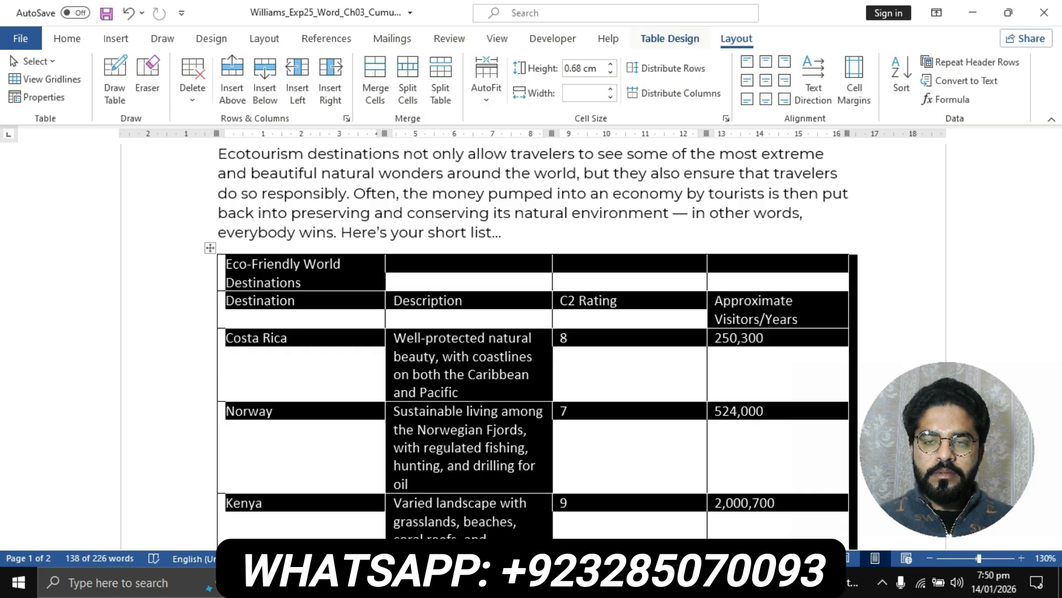
click(670, 39)
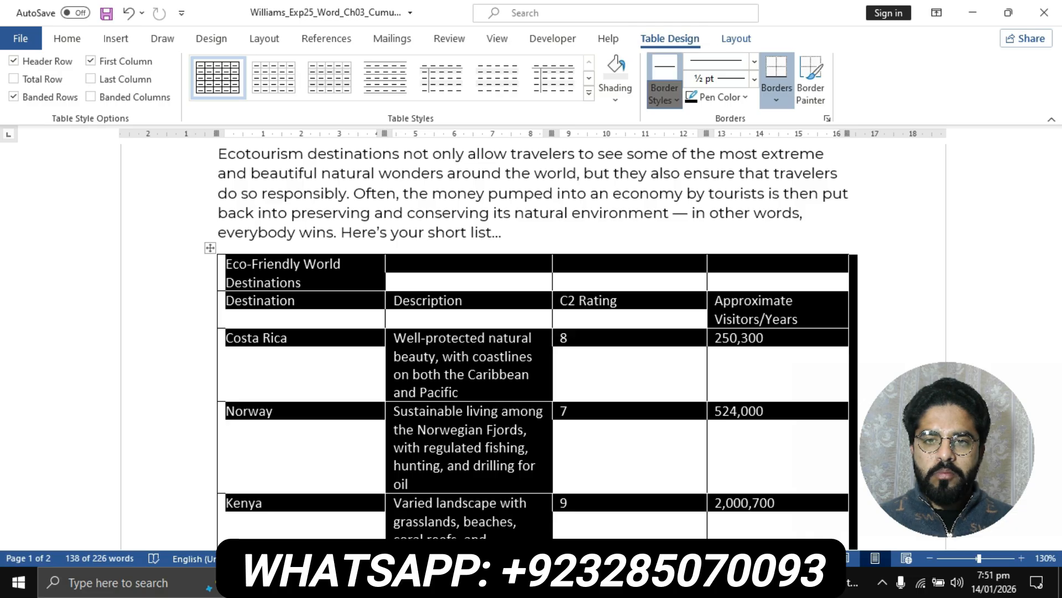
click(664, 91)
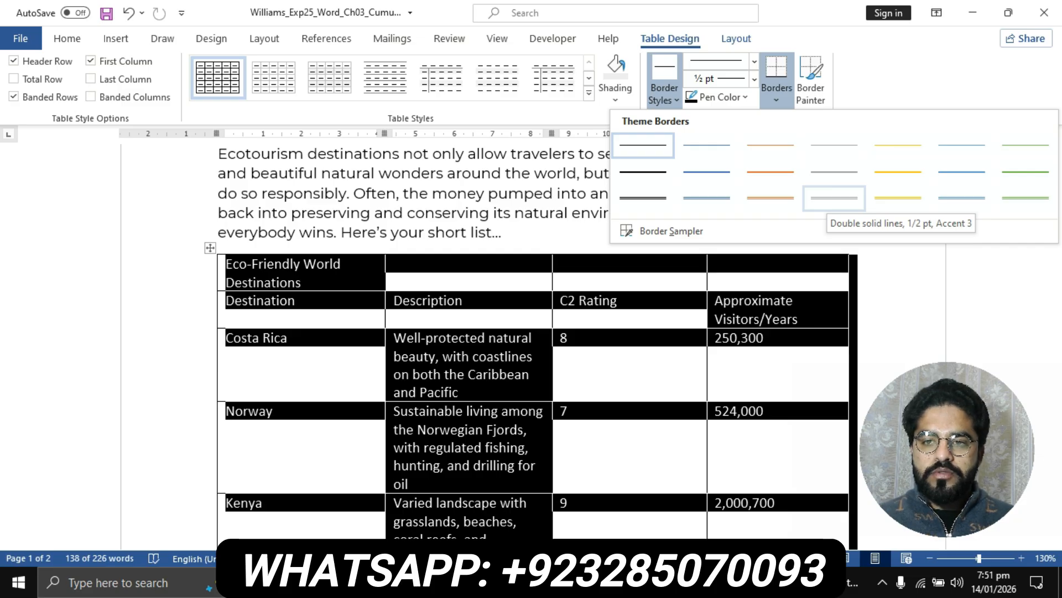
click(833, 199)
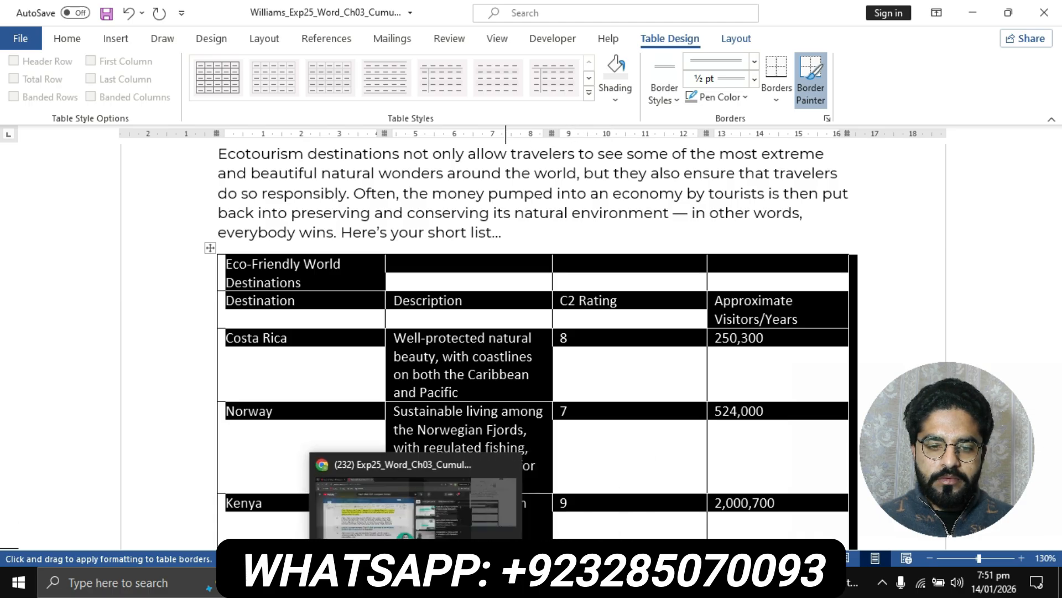
Step: Check step 6 of the instructions and apply the chosen double-line style to the outside borders of the flyer's first table
mouse_move(470, 583)
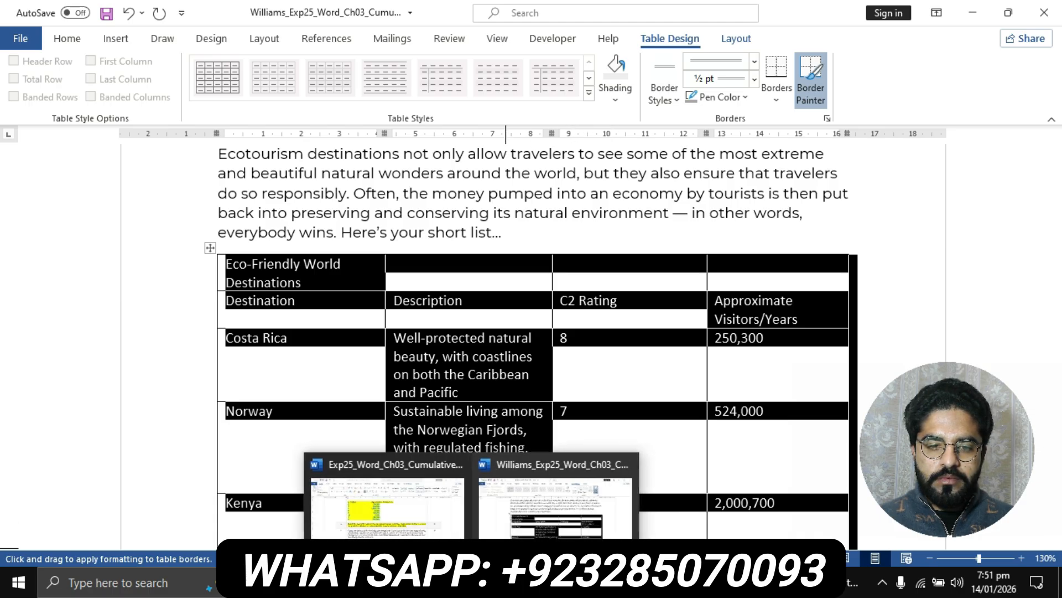
click(387, 501)
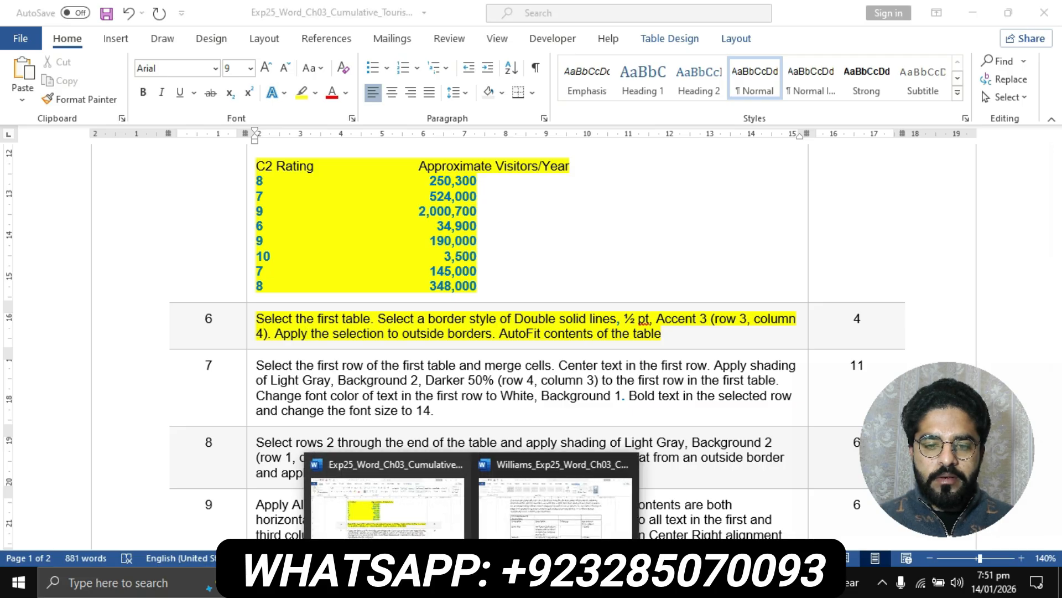
click(555, 498)
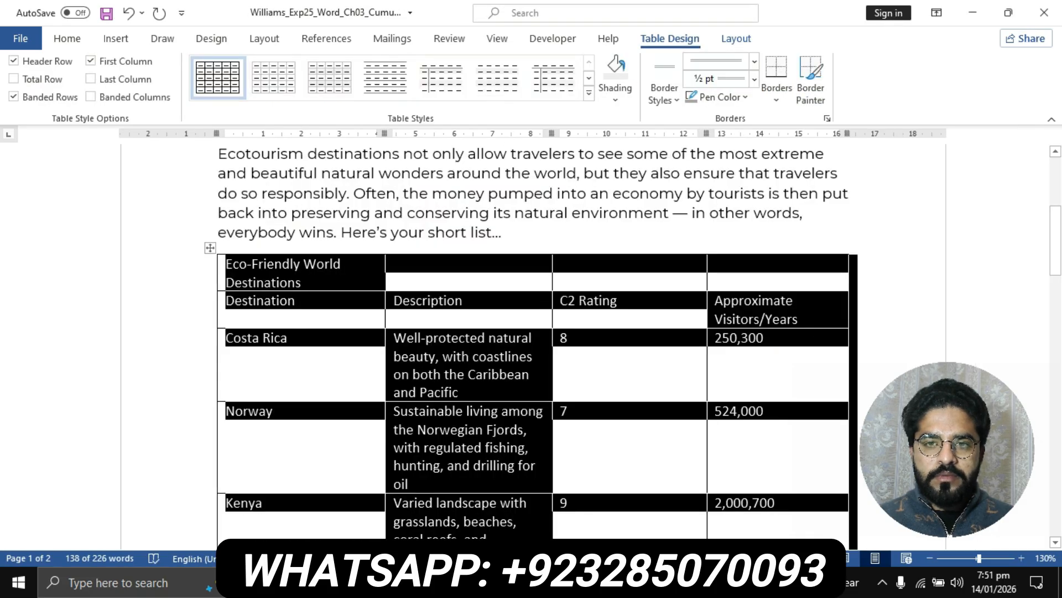
click(777, 72)
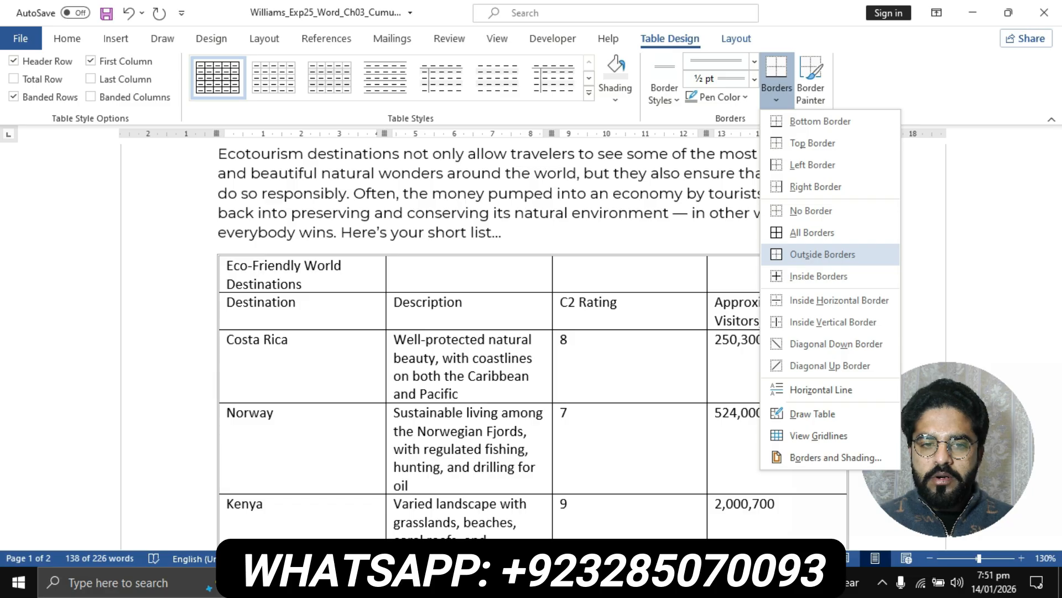
click(822, 254)
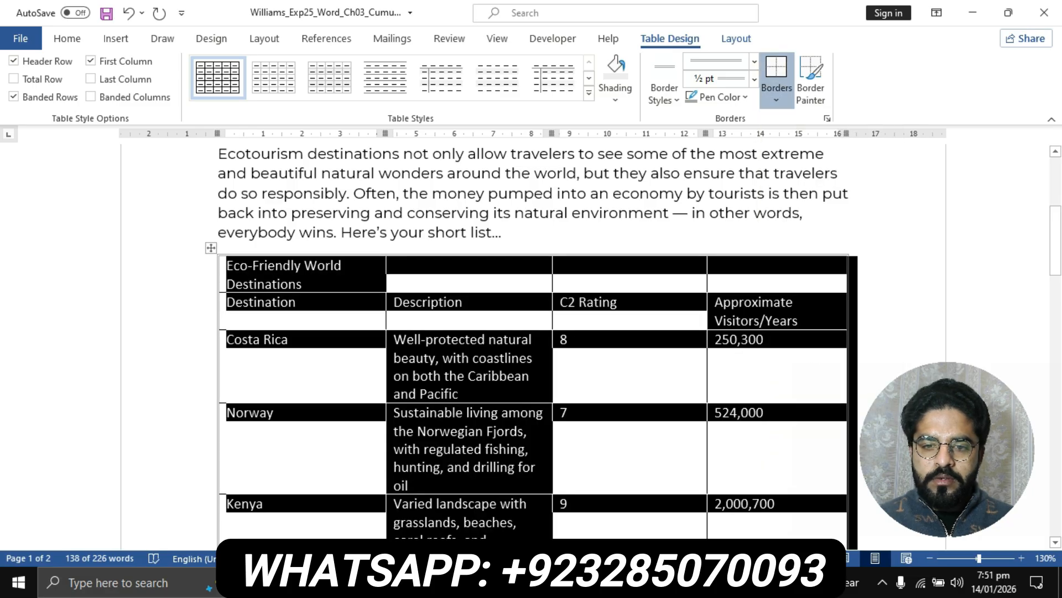
Step: Check the rest of step 6 in the instructions and AutoFit the flyer's first table to its contents
click(473, 582)
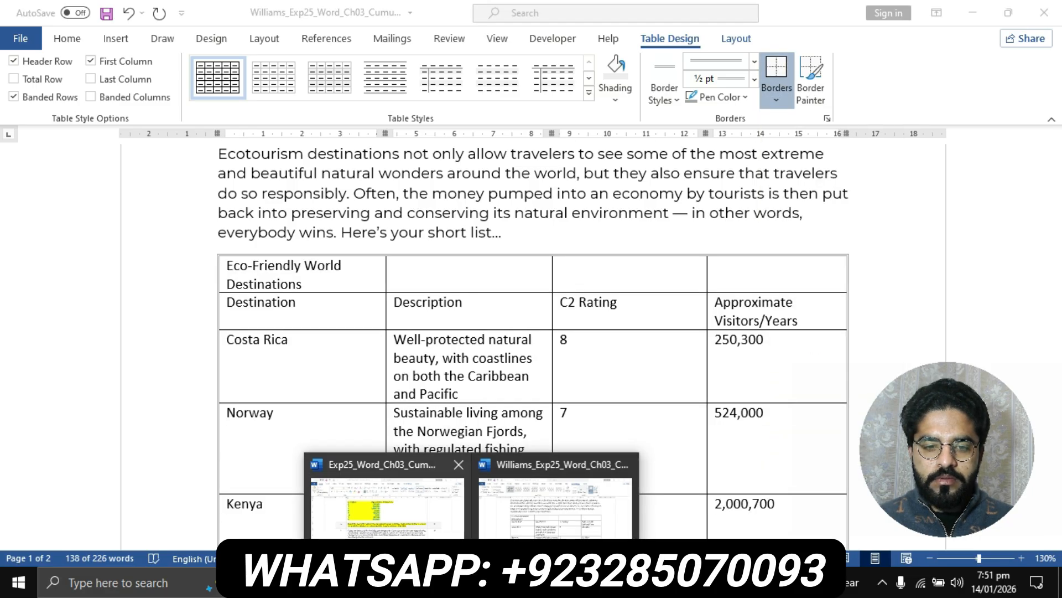
click(385, 509)
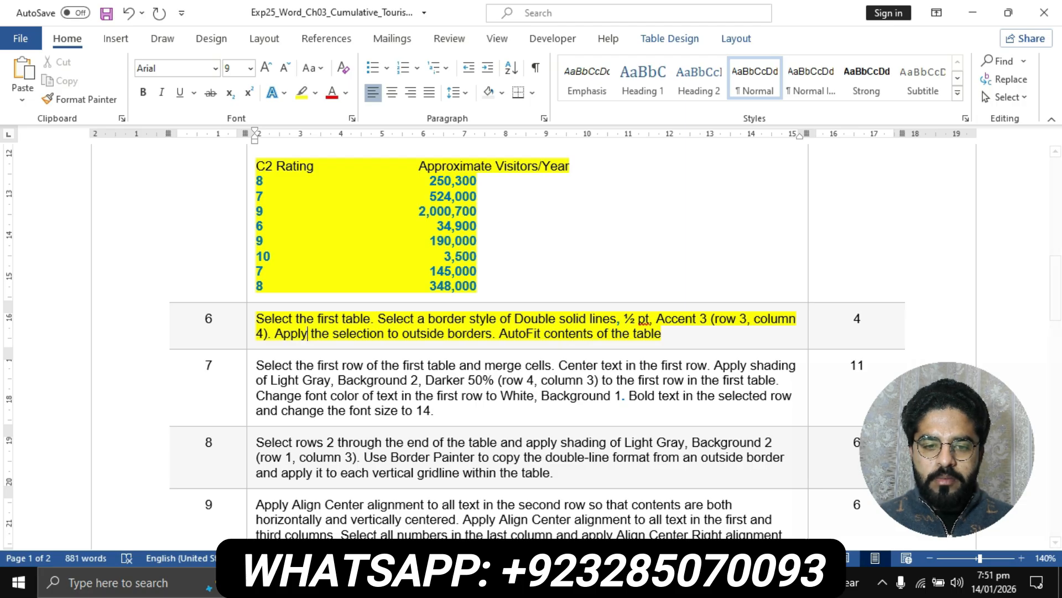
click(473, 582)
click(555, 506)
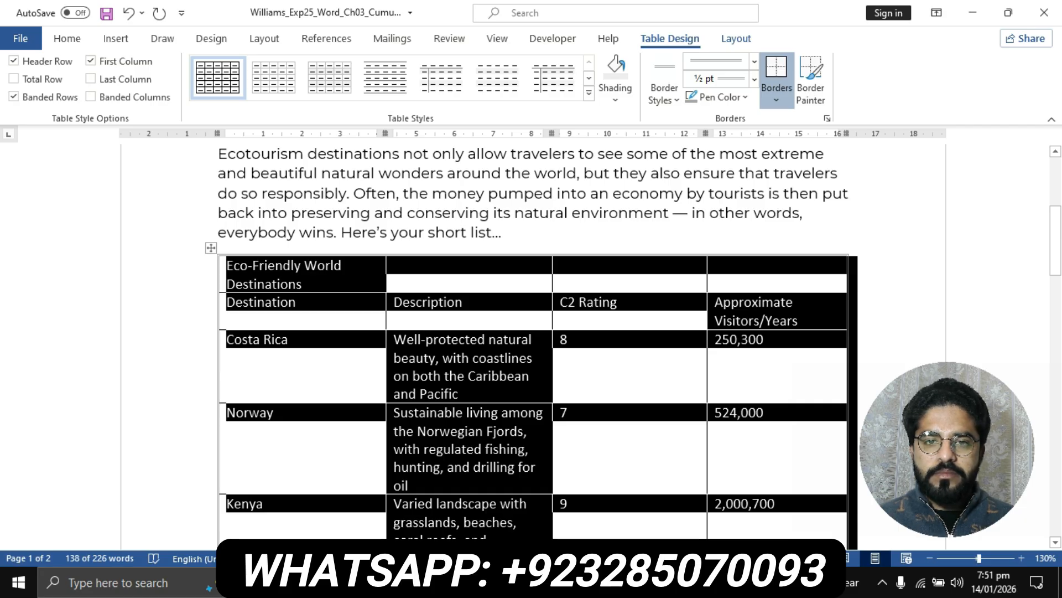
click(737, 39)
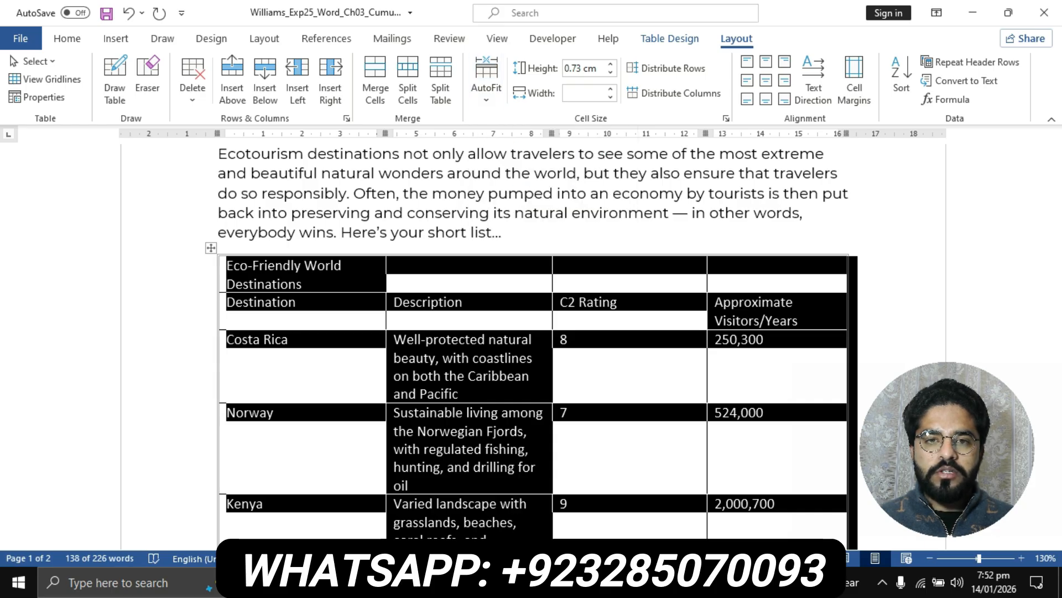
click(486, 92)
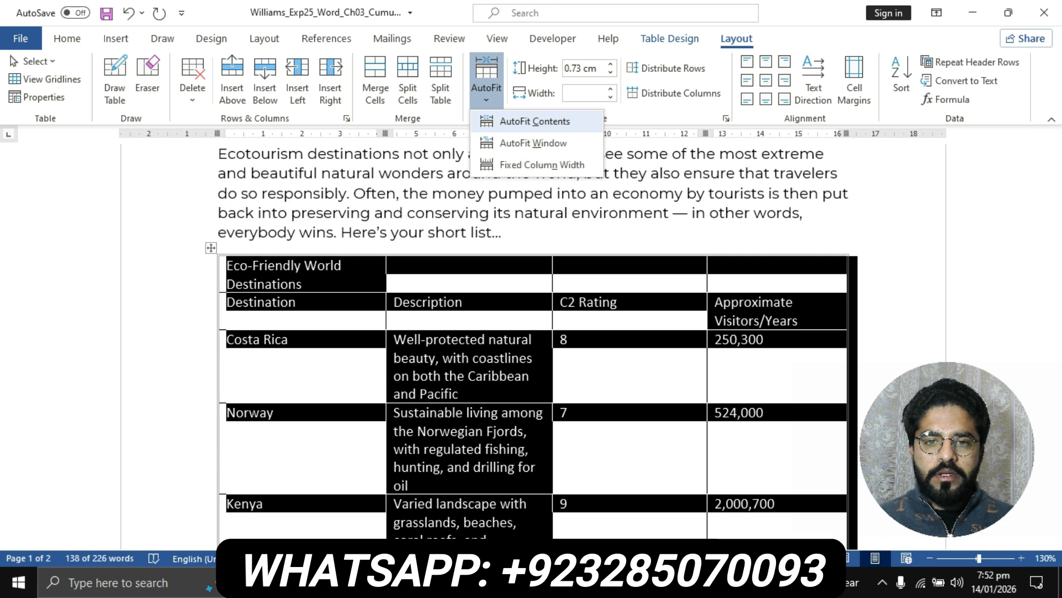
click(536, 121)
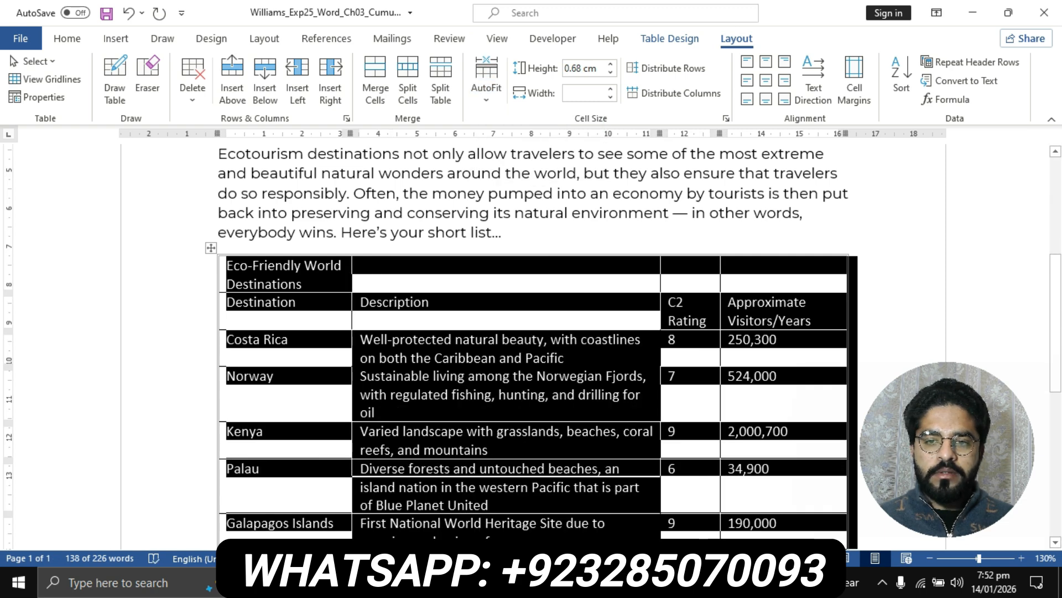
click(813, 321)
scroll(812, 321, down, 3)
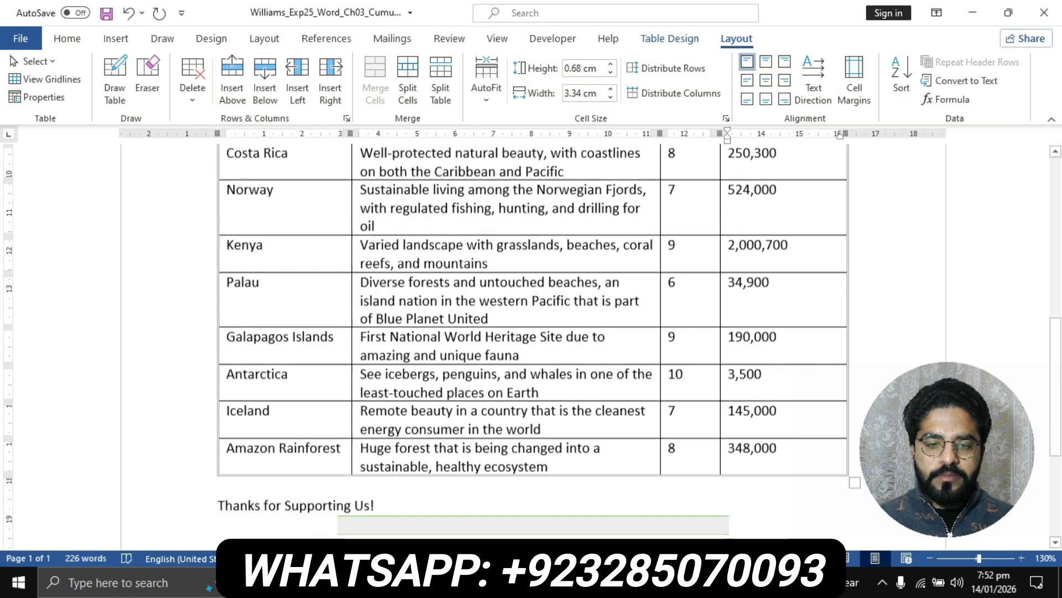
Step: Switch to the instructions document and highlight the step 7 text in yellow
click(473, 582)
click(387, 496)
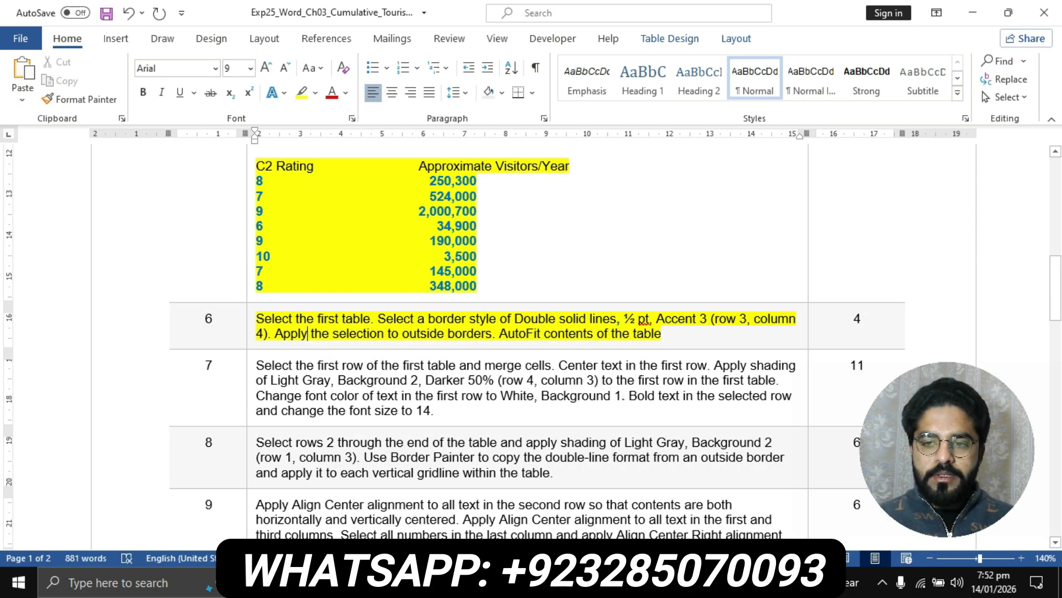
scroll(531, 332, down, 1)
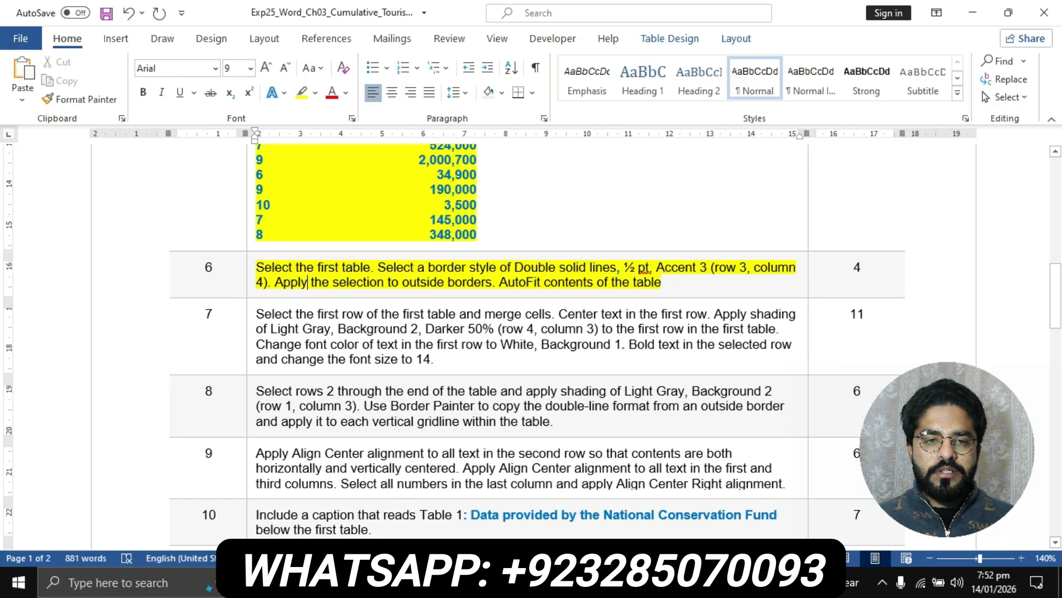
click(251, 317)
click(302, 93)
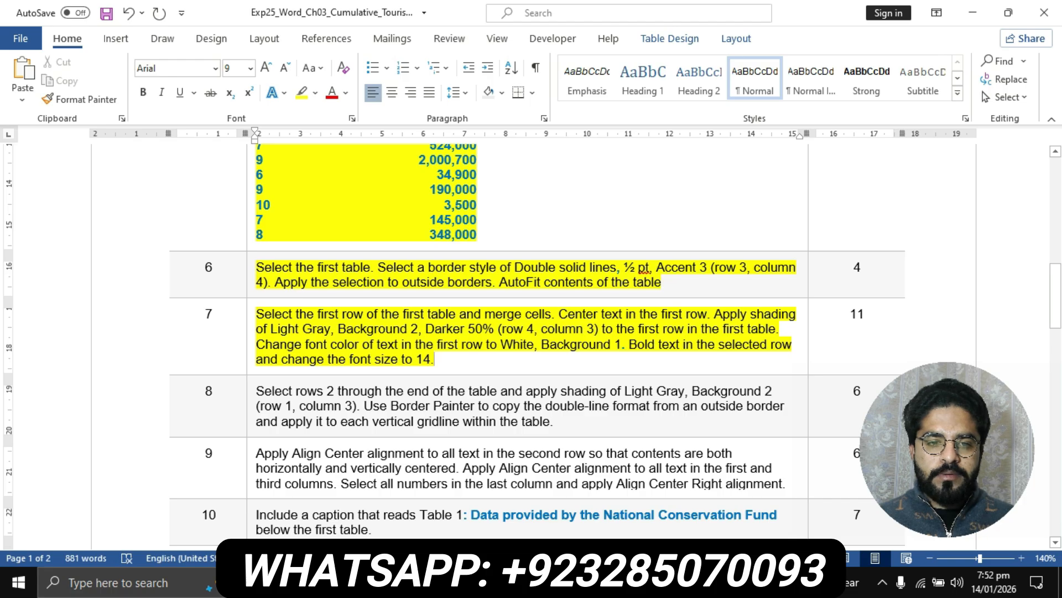
Step: Check the first sentence of step 7 and merge the cells of the first row in the flyer's first table
drag(256, 314, 559, 314)
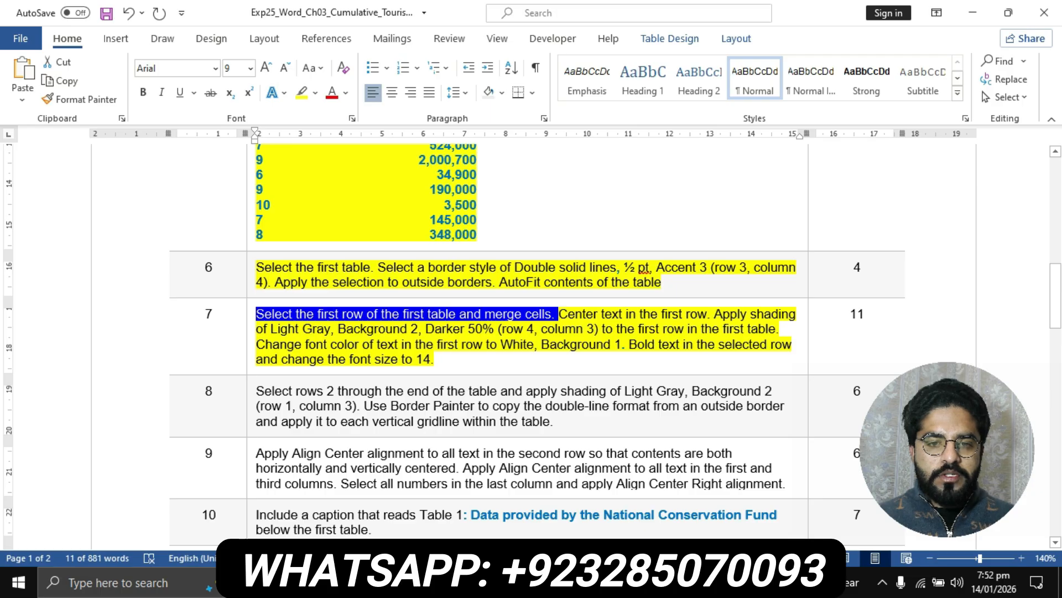
click(474, 582)
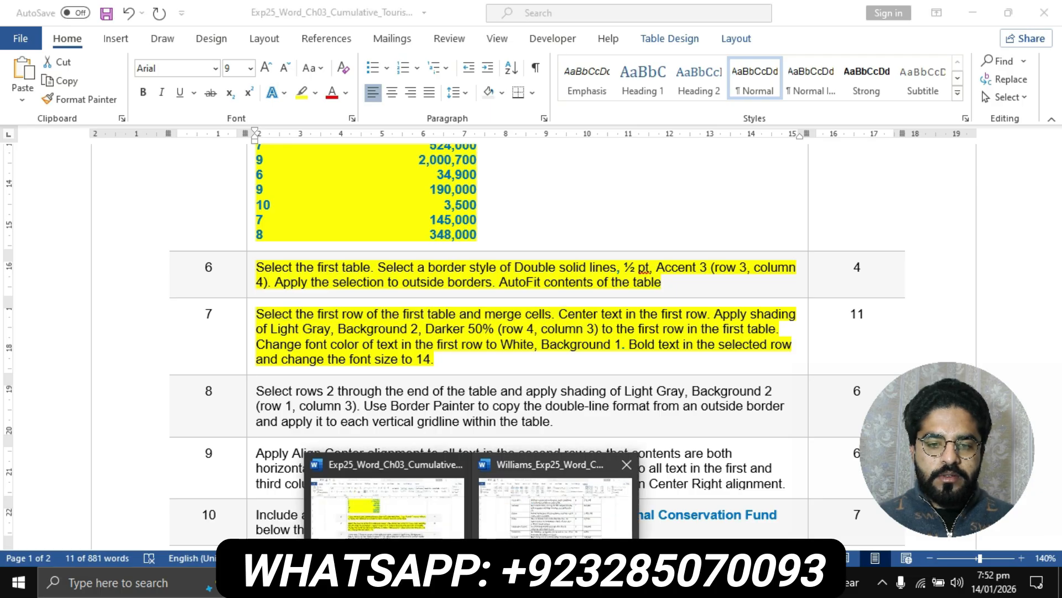
click(558, 509)
scroll(531, 332, up, 5)
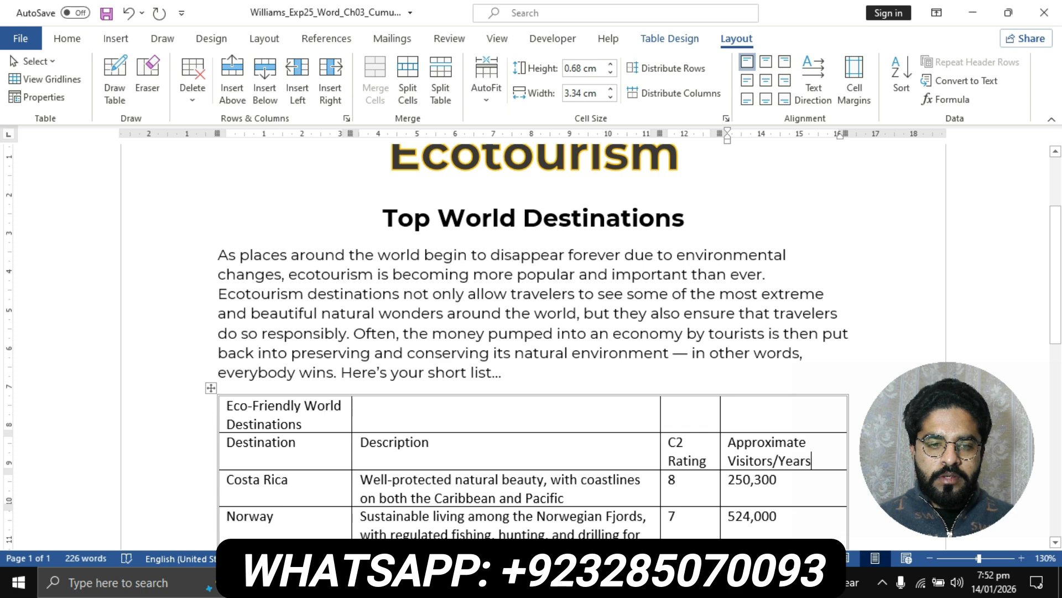
click(223, 411)
click(239, 406)
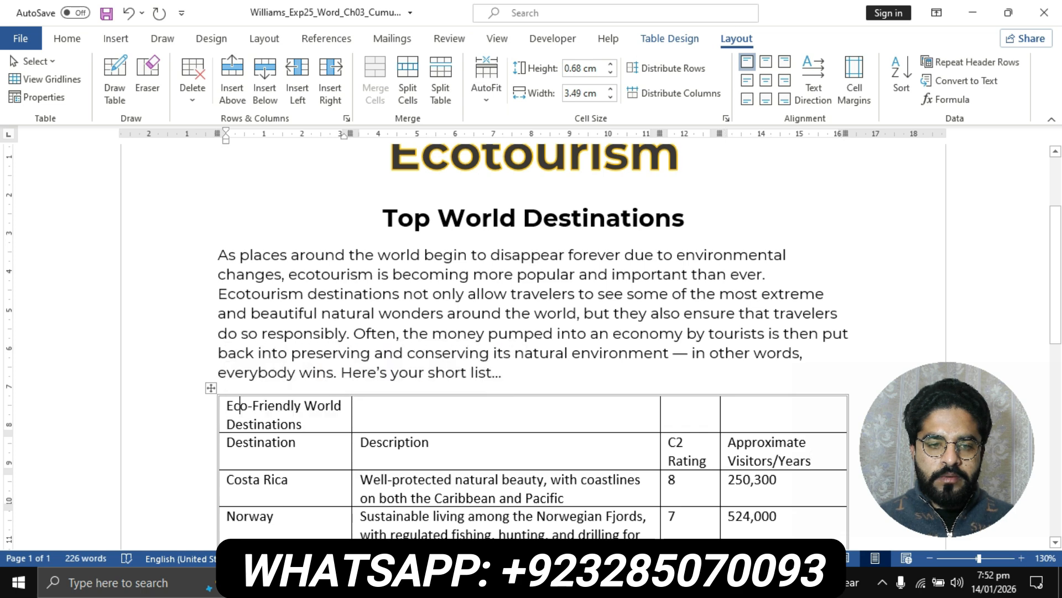
drag(227, 405, 802, 408)
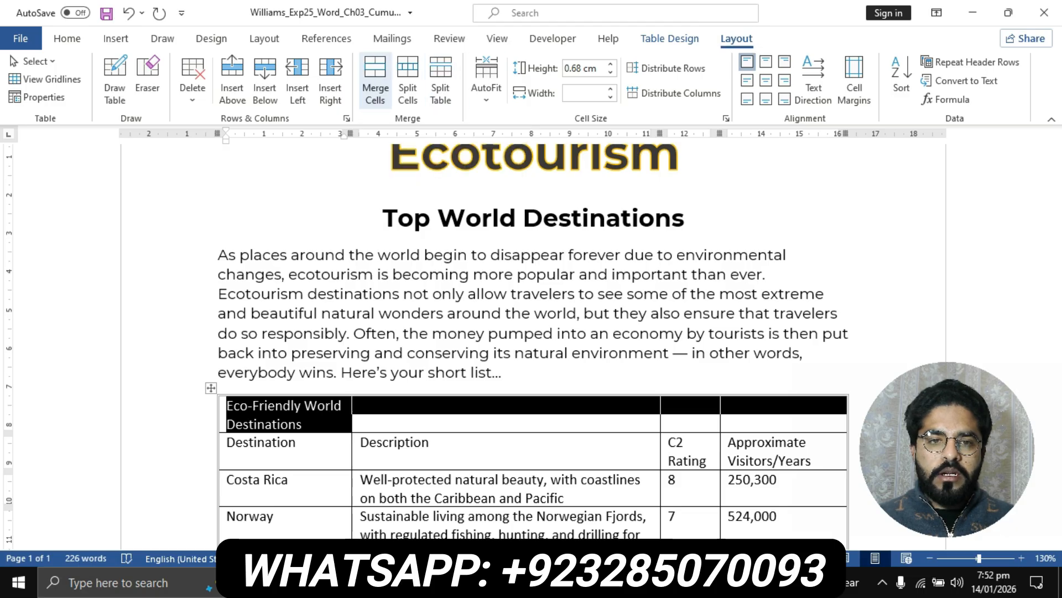
click(375, 78)
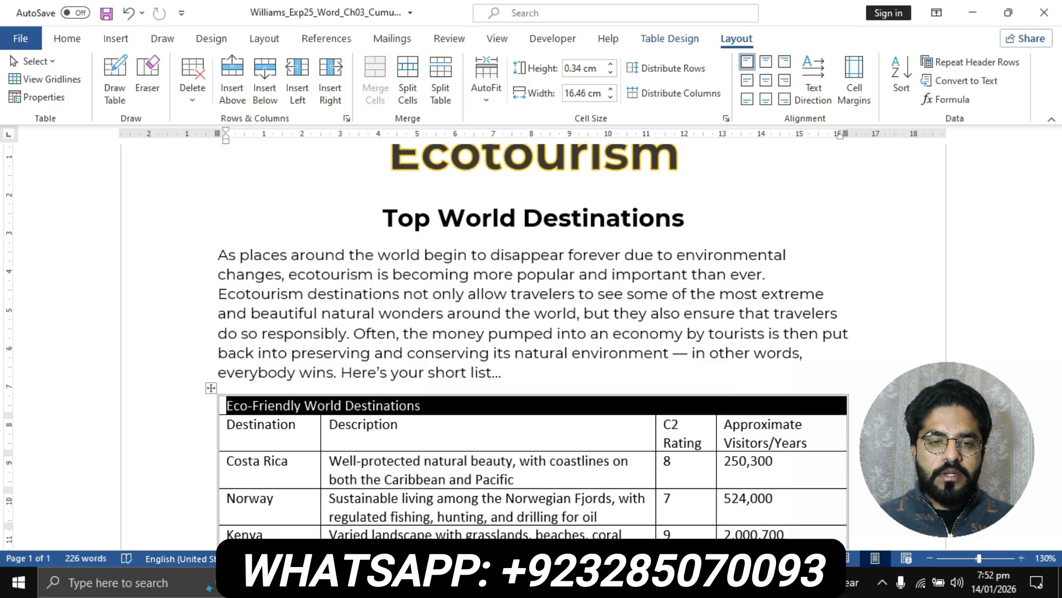
Step: Check step 7 again and center the "Eco-Friendly World Destinations" text in the table's merged first row
click(471, 582)
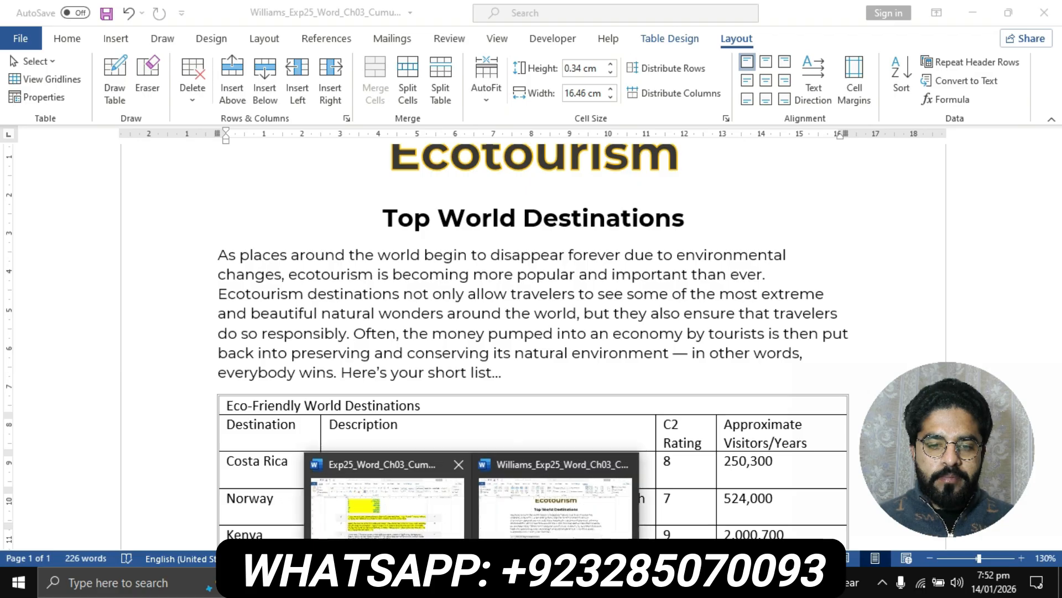
click(386, 500)
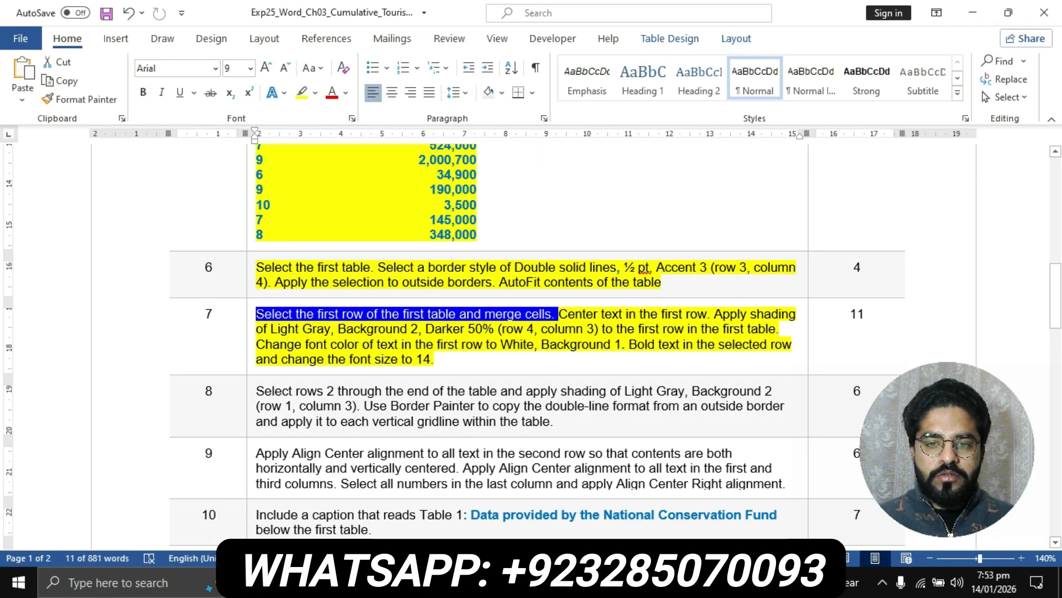
click(472, 583)
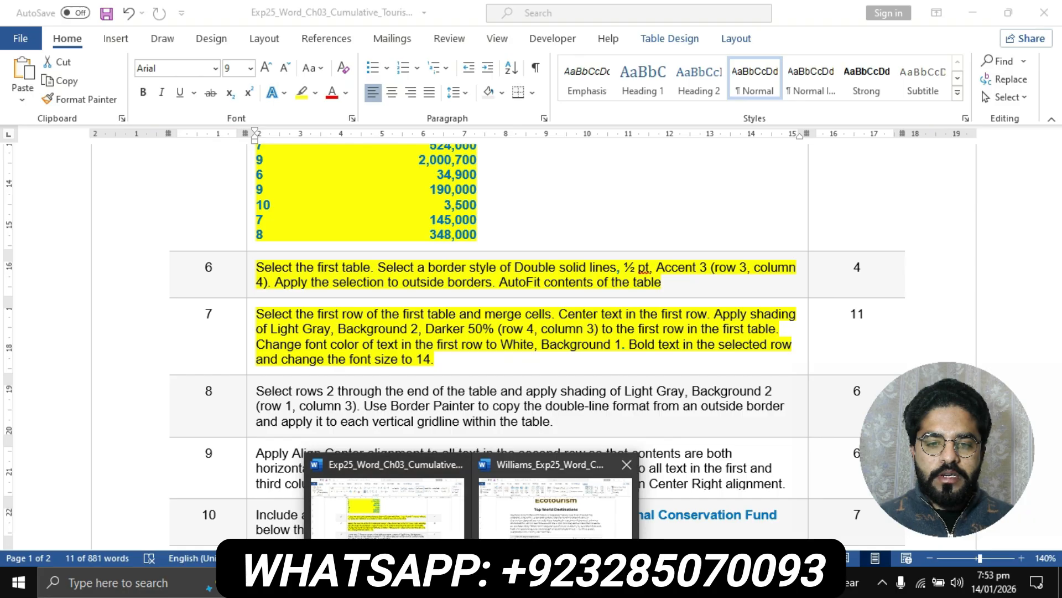
click(555, 505)
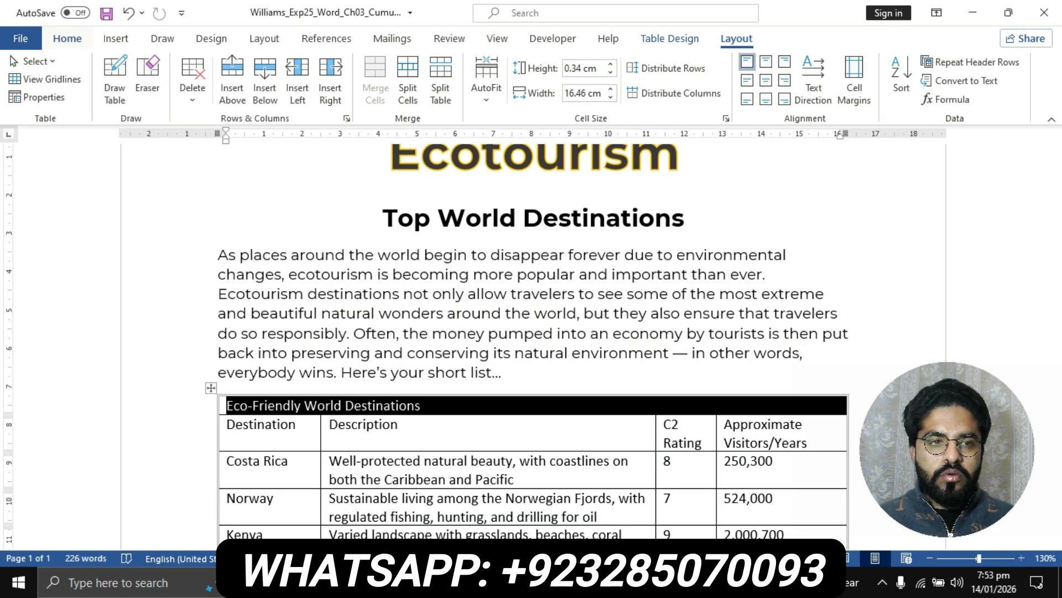
click(67, 39)
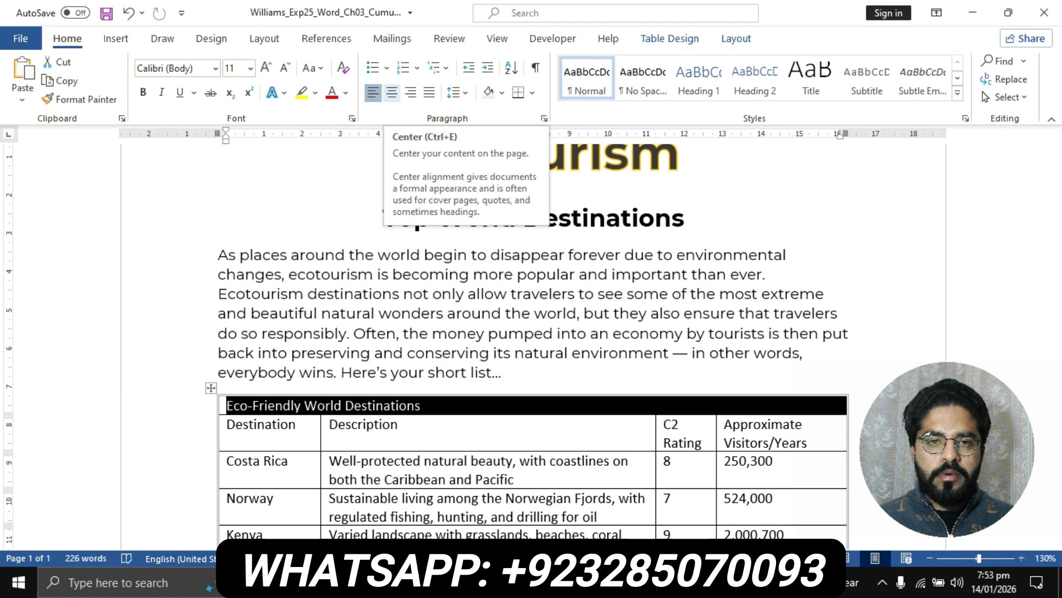
click(392, 92)
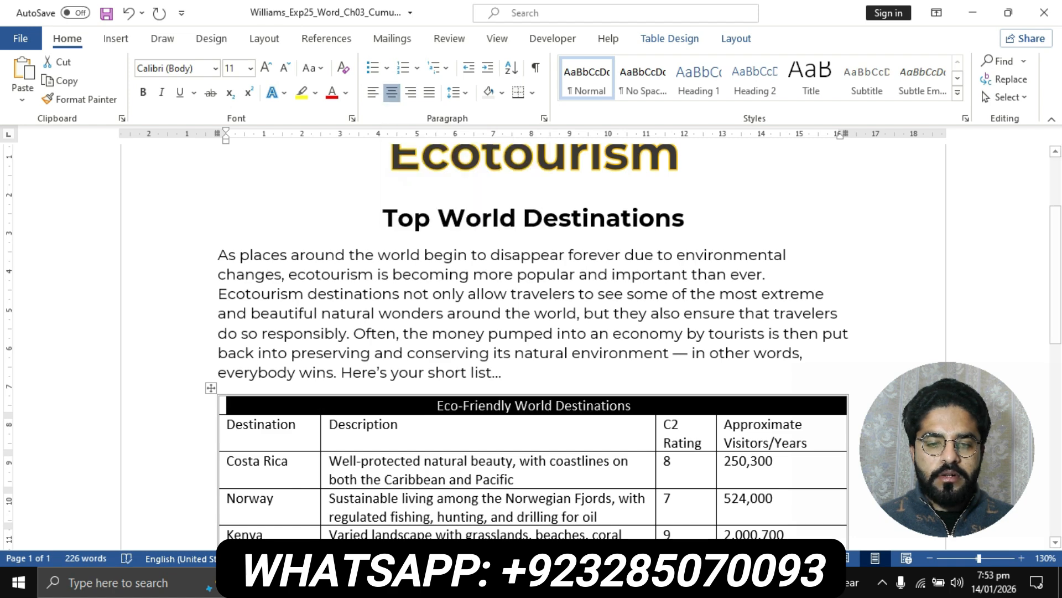
Step: Return to the instructions and select the shading requirement in step 7 to read it
mouse_move(467, 583)
click(379, 514)
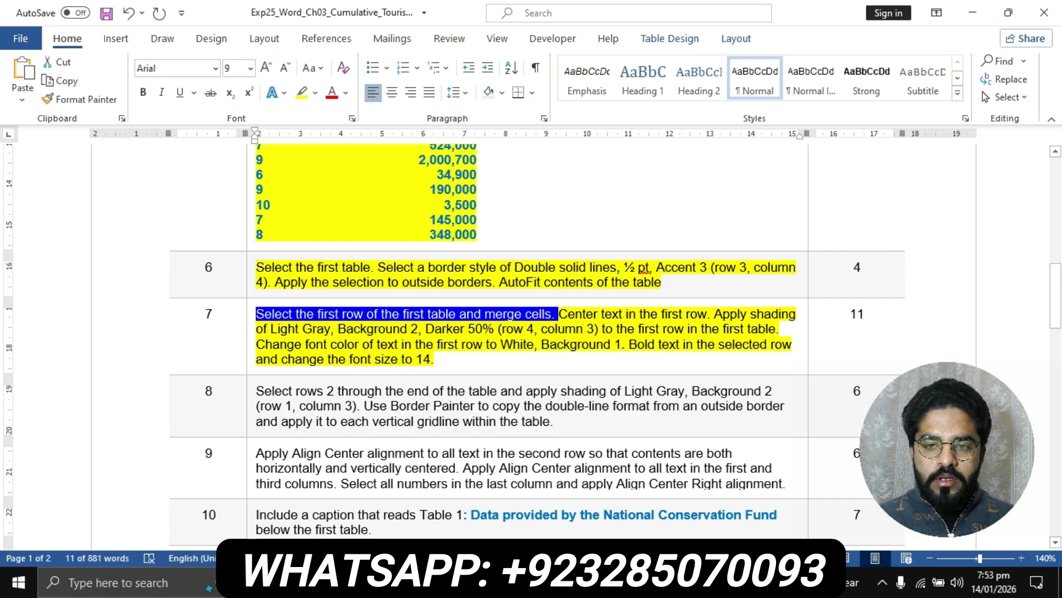
click(698, 314)
mouse_move(713, 313)
mouse_down()
mouse_move(464, 344)
mouse_move(280, 344)
mouse_move(332, 328)
mouse_move(587, 329)
mouse_up()
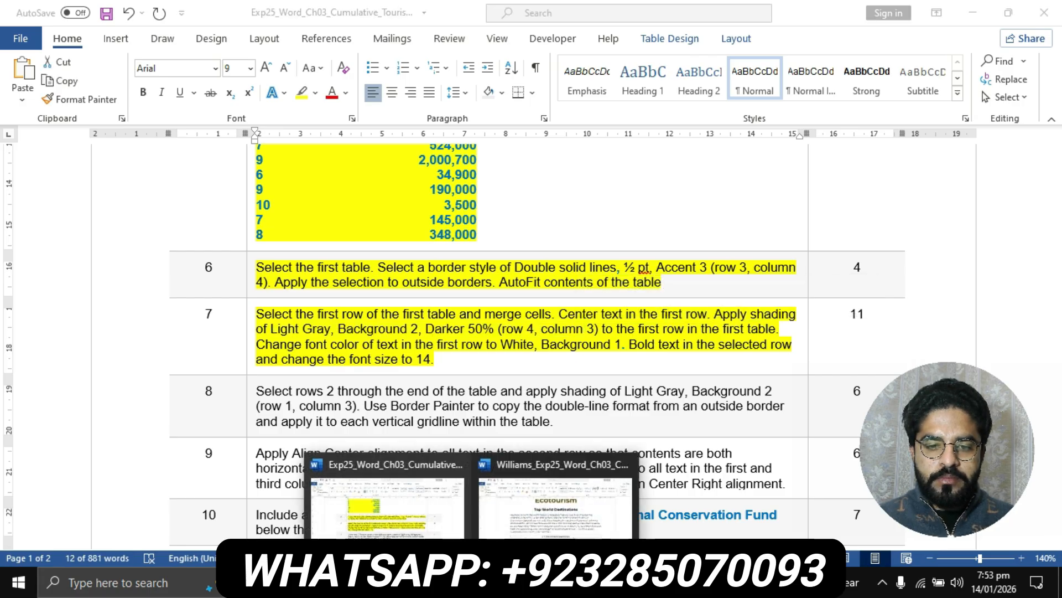
Step: Shade the first row of the flyer's table Light Gray, Background 2, Darker 50%, rechecking the color in step 7
click(555, 503)
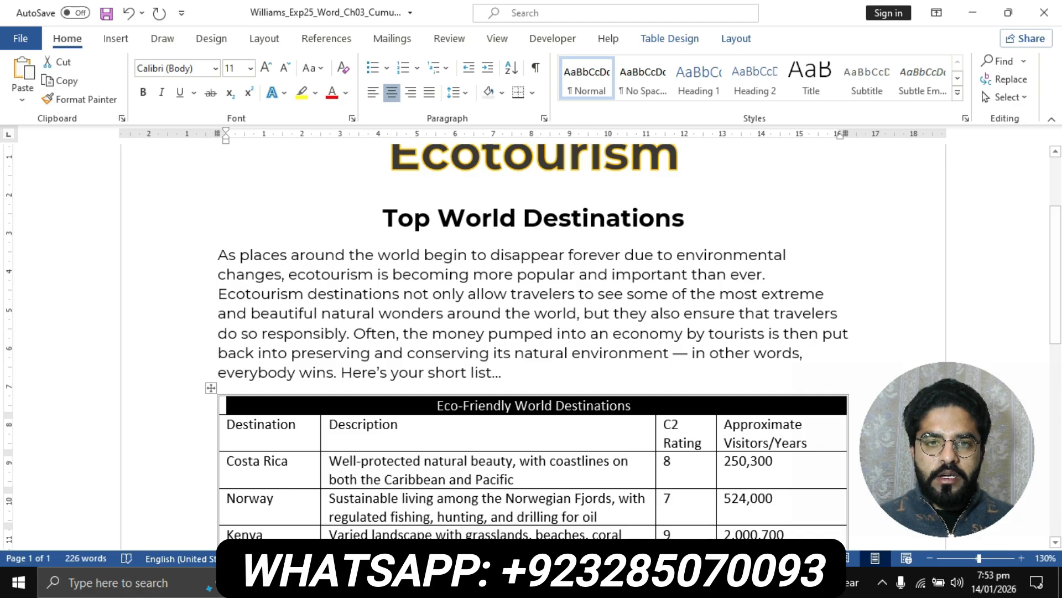
click(670, 39)
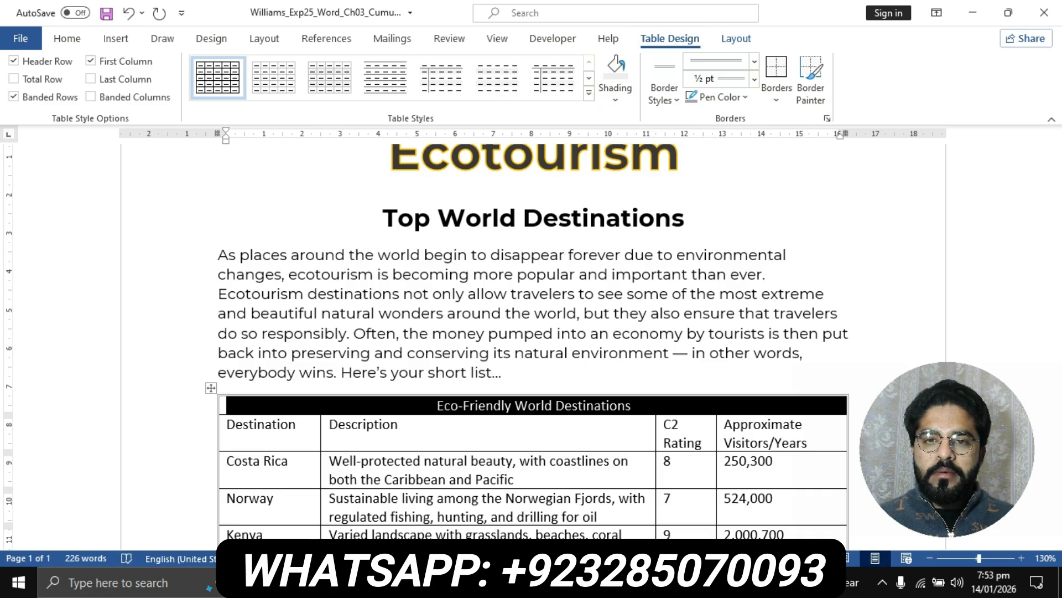
click(615, 94)
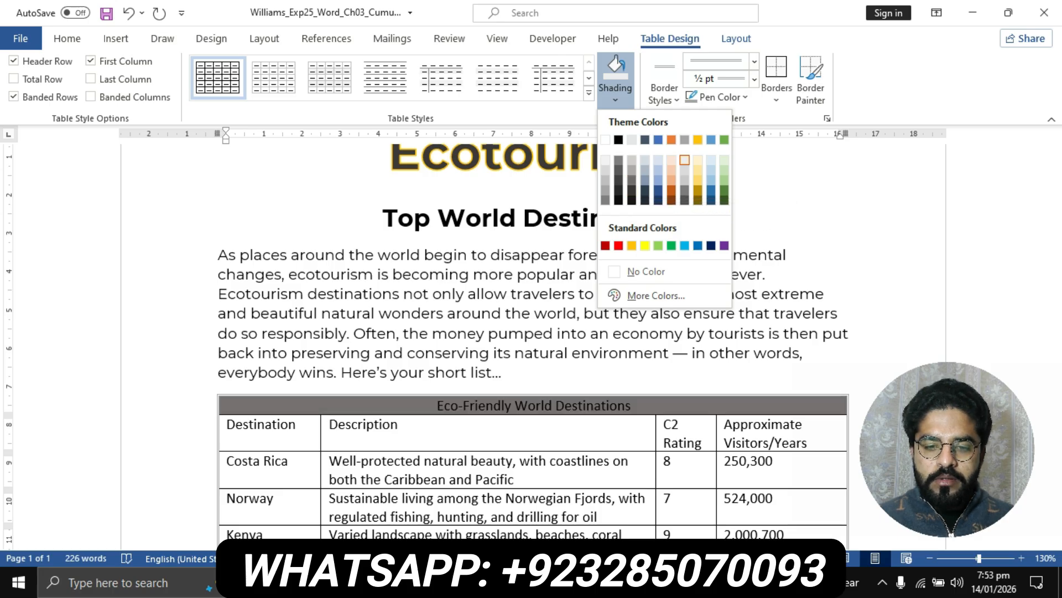
click(471, 583)
click(387, 498)
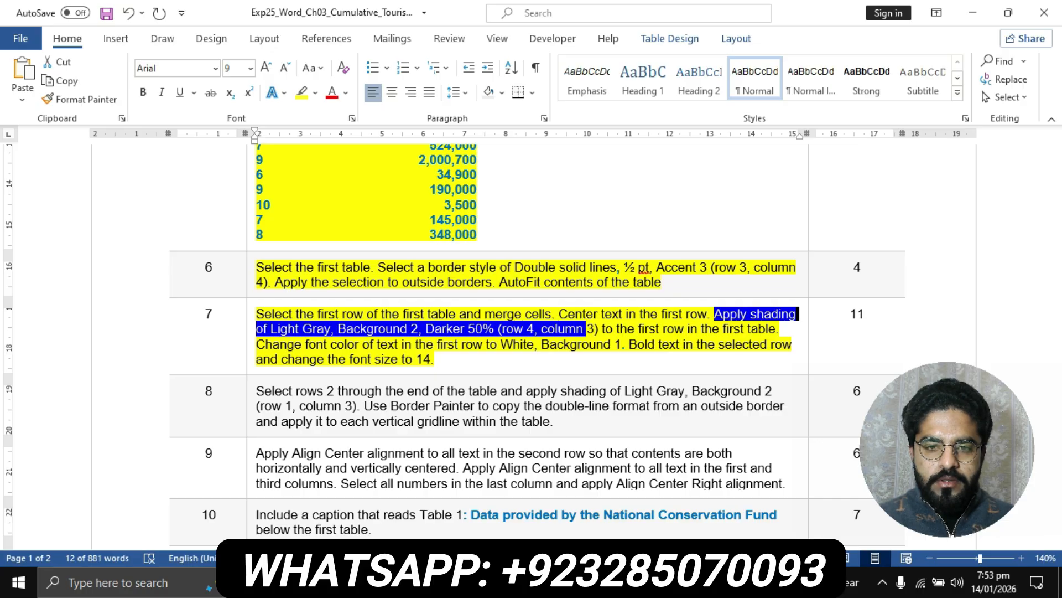
click(473, 583)
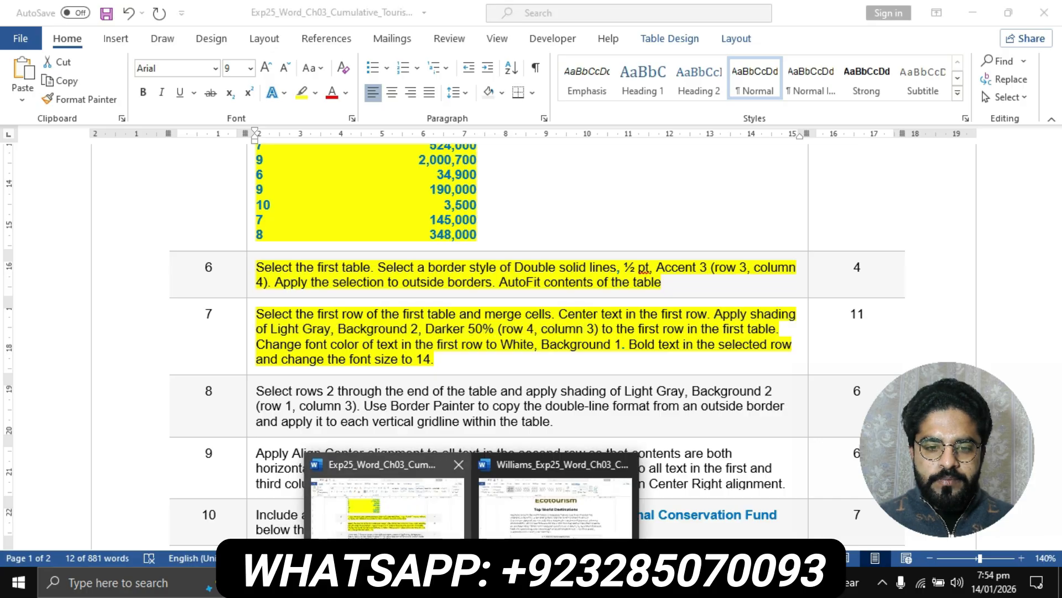
click(555, 498)
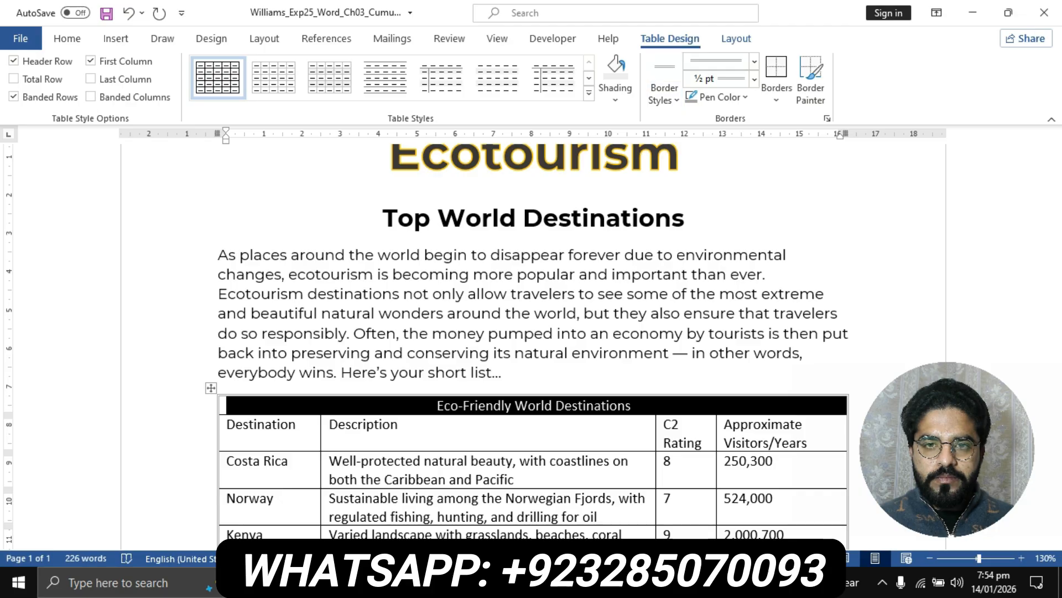
click(615, 89)
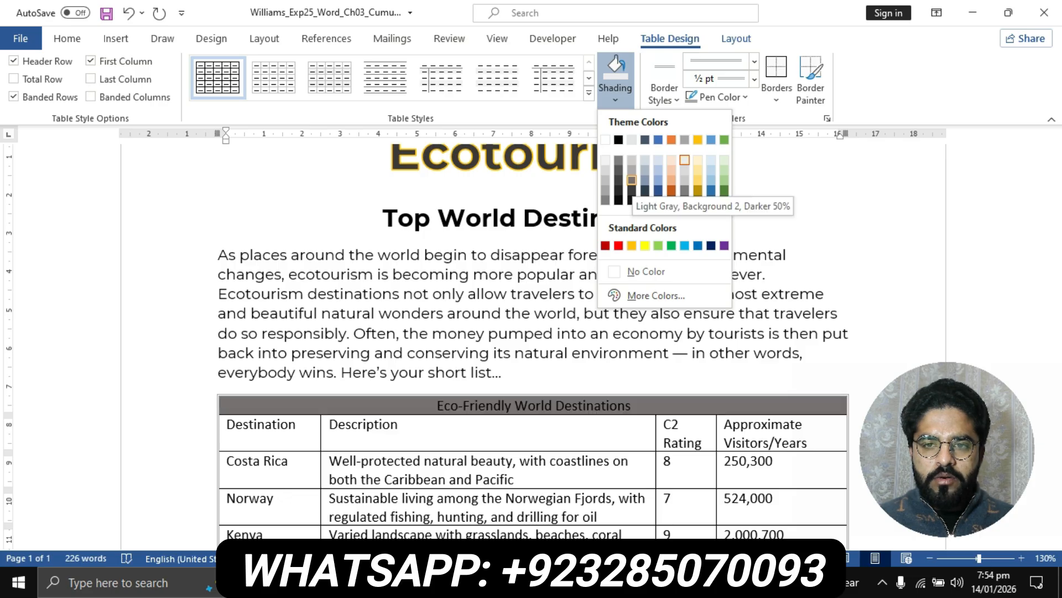
click(631, 180)
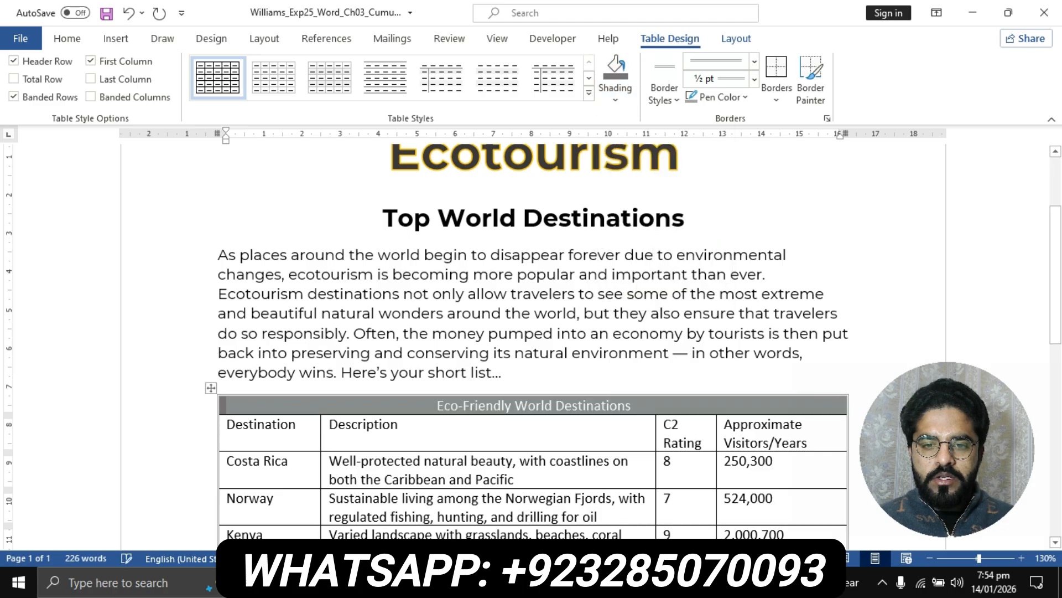
Step: Go back to the instructions and select step 7's font color, bold and font size requirements to read them
click(475, 582)
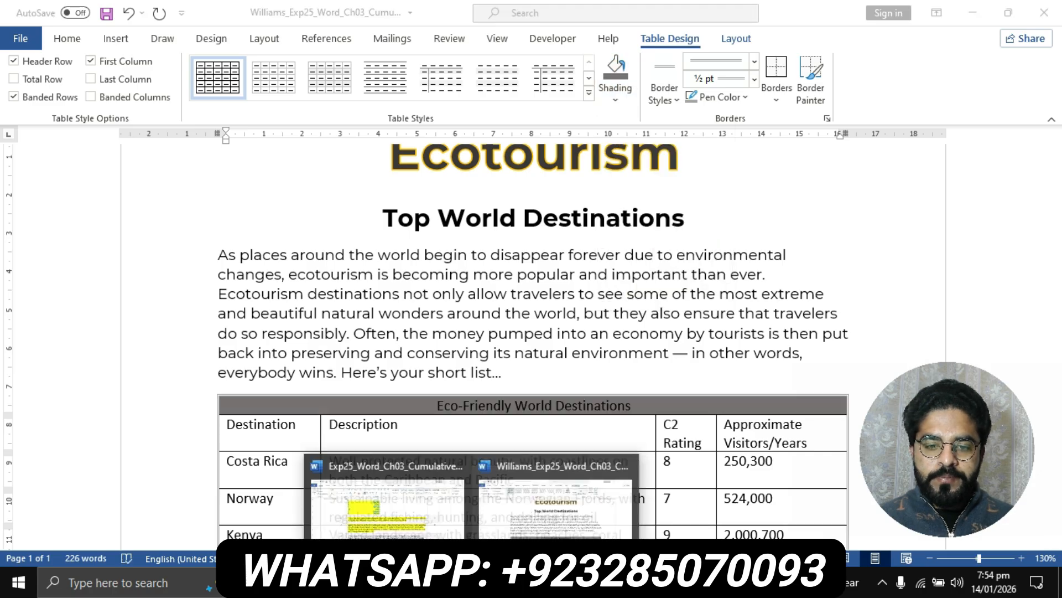
click(386, 498)
drag(715, 314, 586, 329)
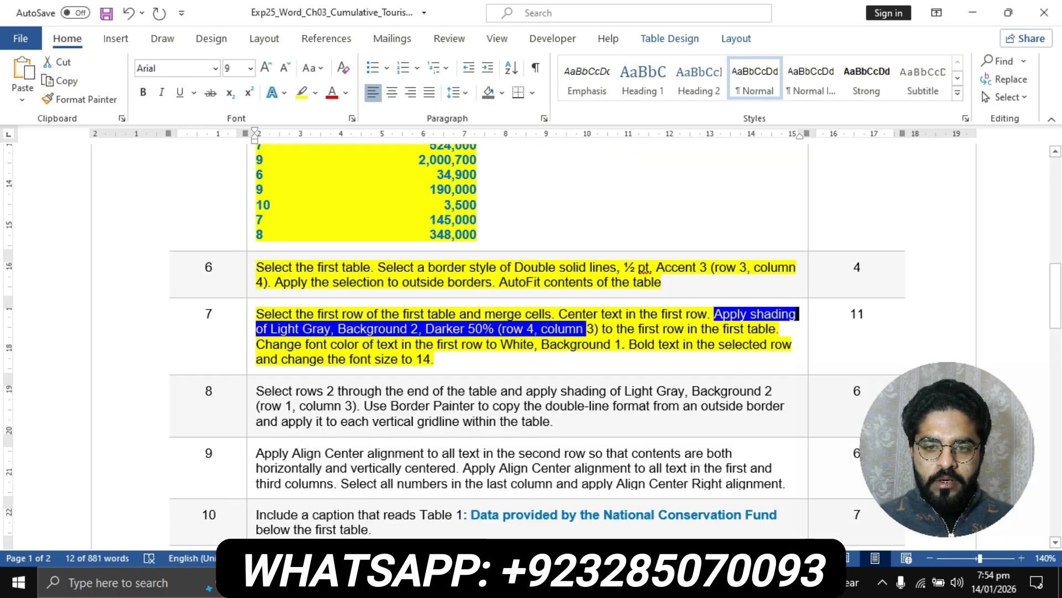
click(627, 328)
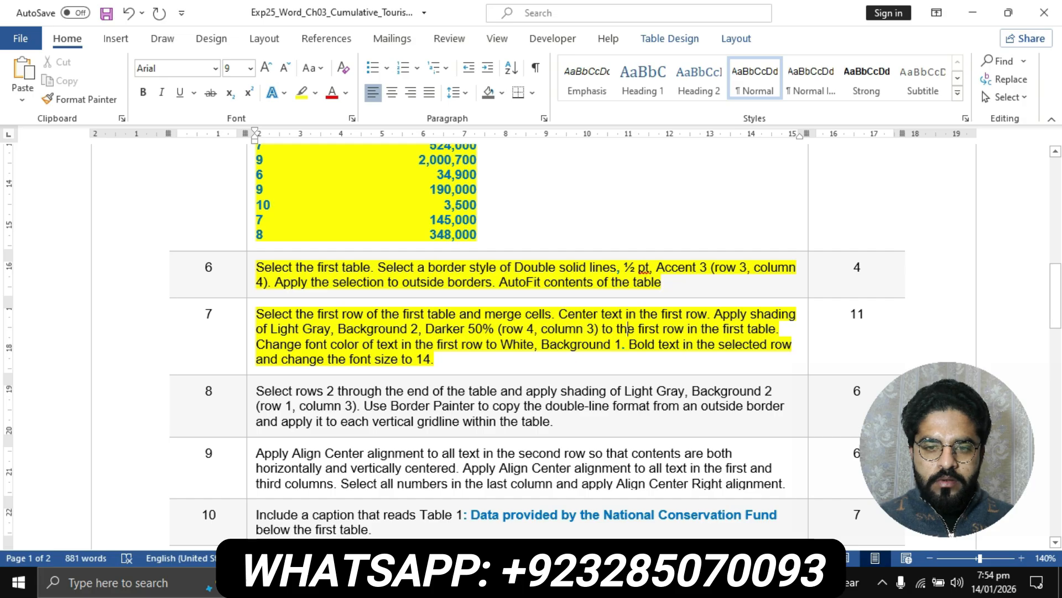
drag(256, 344, 541, 355)
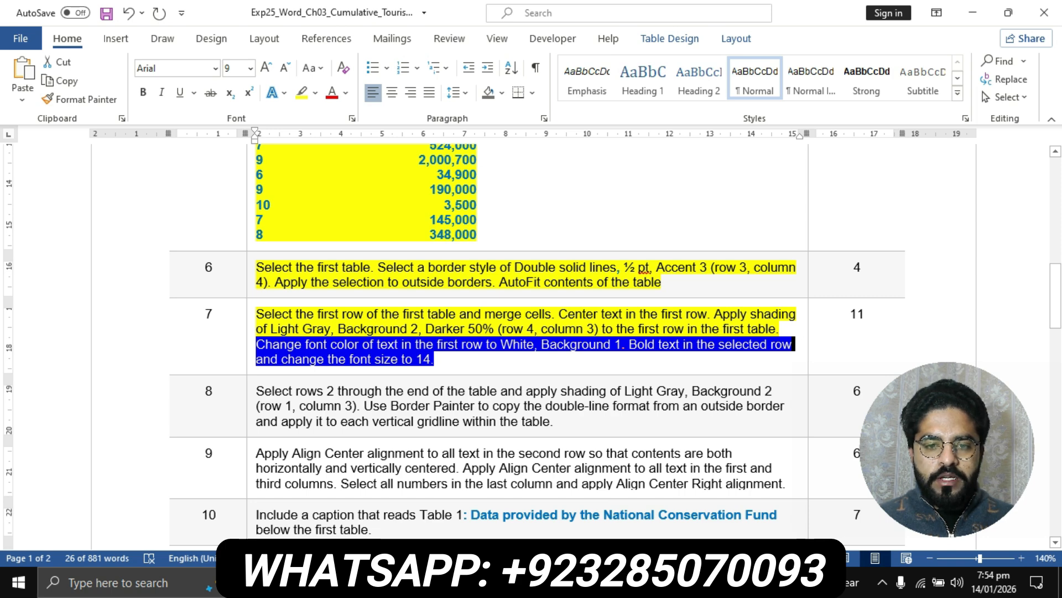
Step: In the flyer, set the font color of "Eco-Friendly World Destinations" in the table's first row to White, Background 1
click(472, 583)
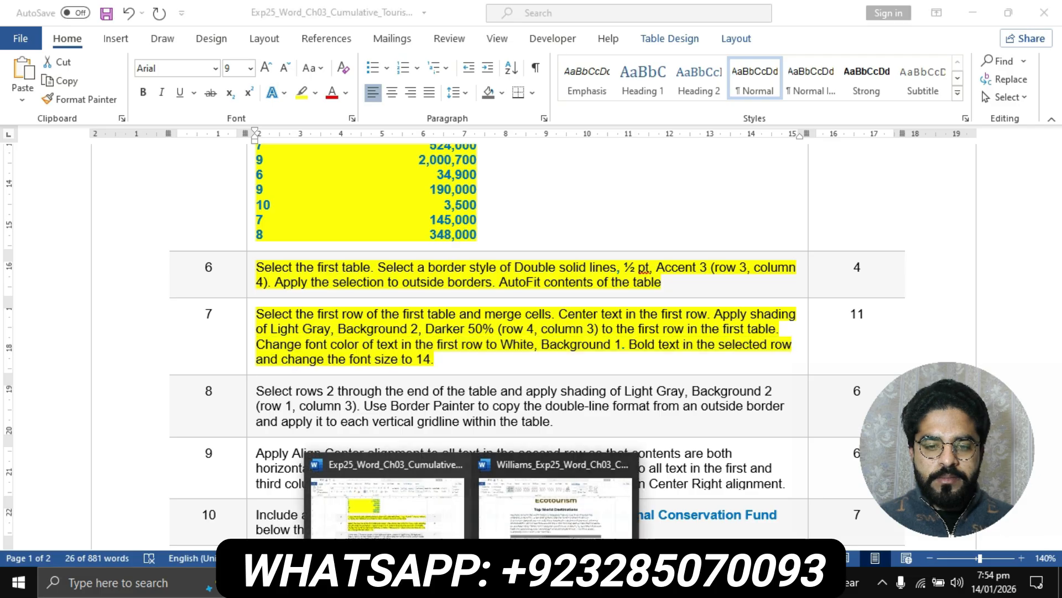
click(555, 500)
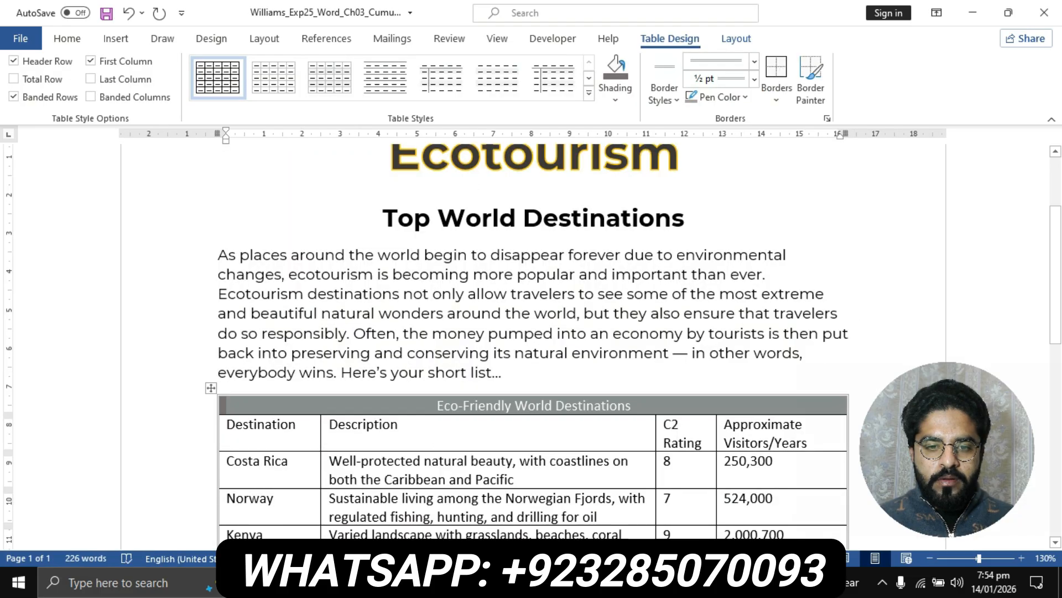
click(444, 405)
drag(444, 405, 631, 405)
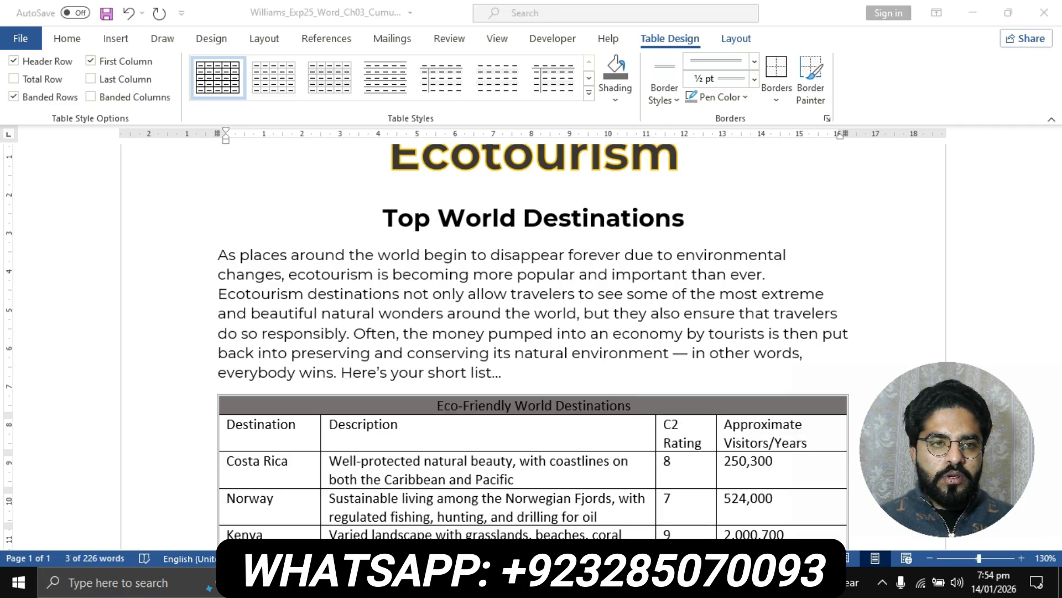
click(67, 38)
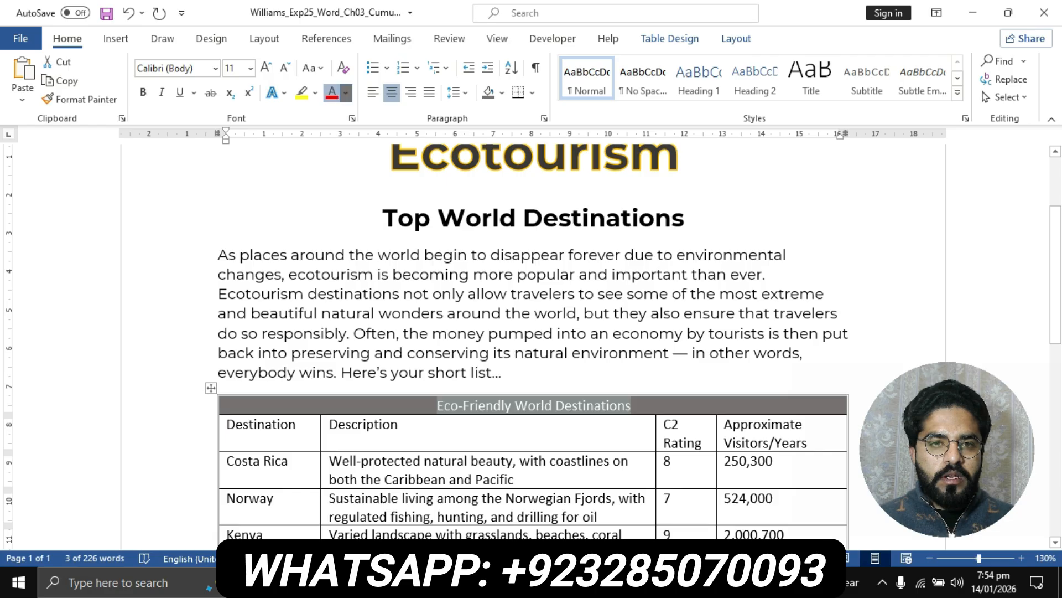
click(345, 92)
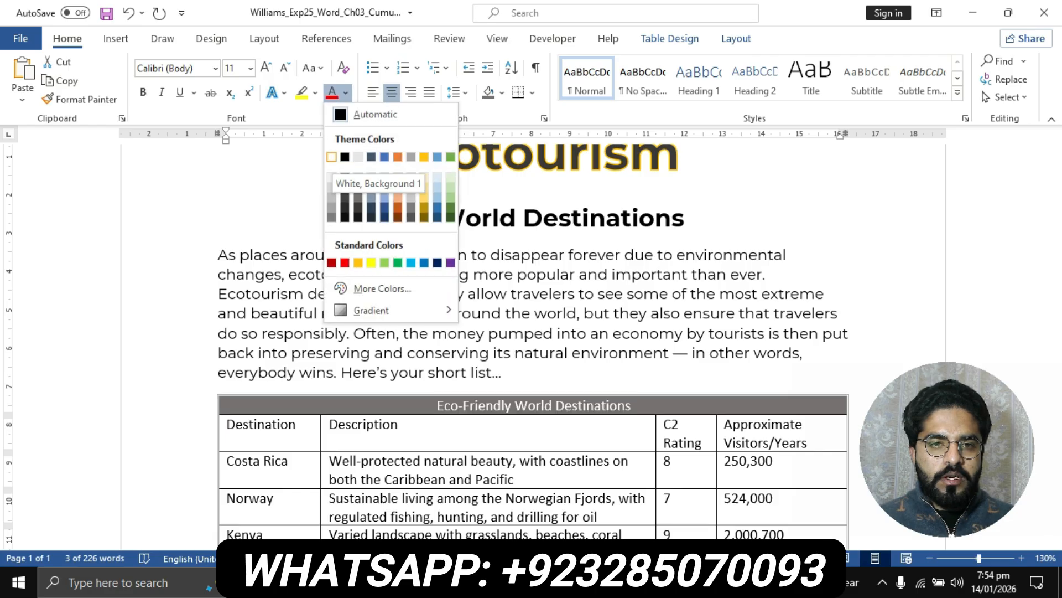
click(331, 157)
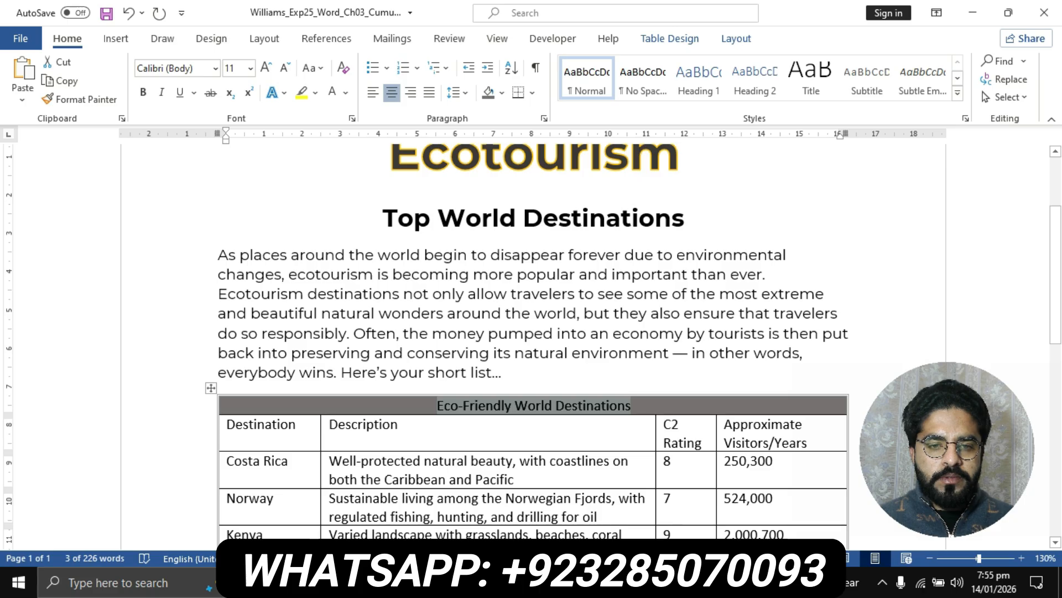
Step: Recheck step 7's bold and font size requirements in the instructions, and return to the flyer
click(438, 405)
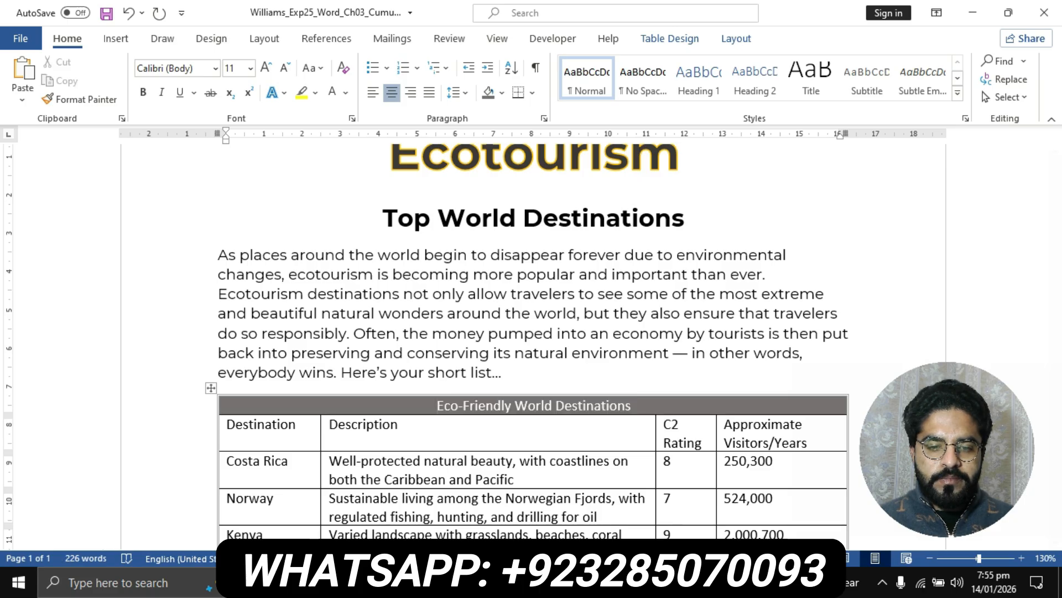
click(474, 582)
click(387, 503)
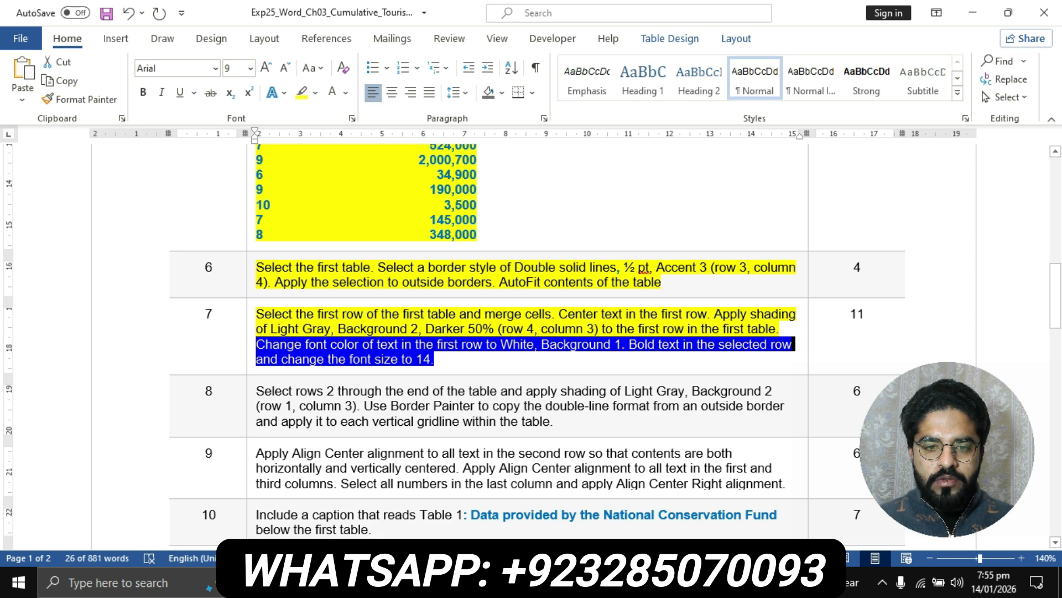
click(474, 582)
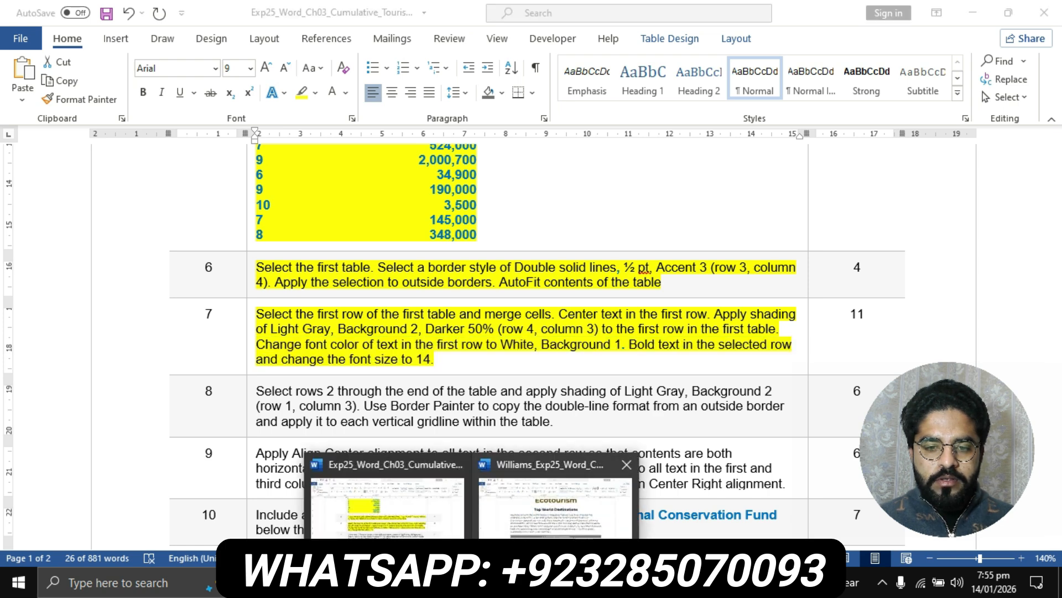
click(486, 510)
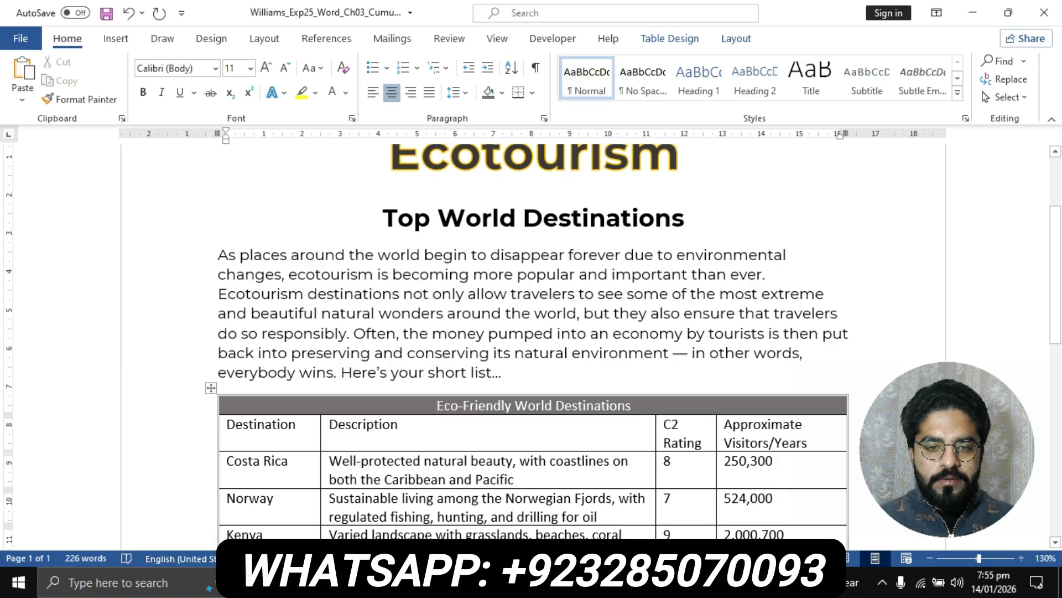
Step: Make "Eco-Friendly World Destinations" in the table's first row bold and set its font size to 14
drag(437, 406, 637, 407)
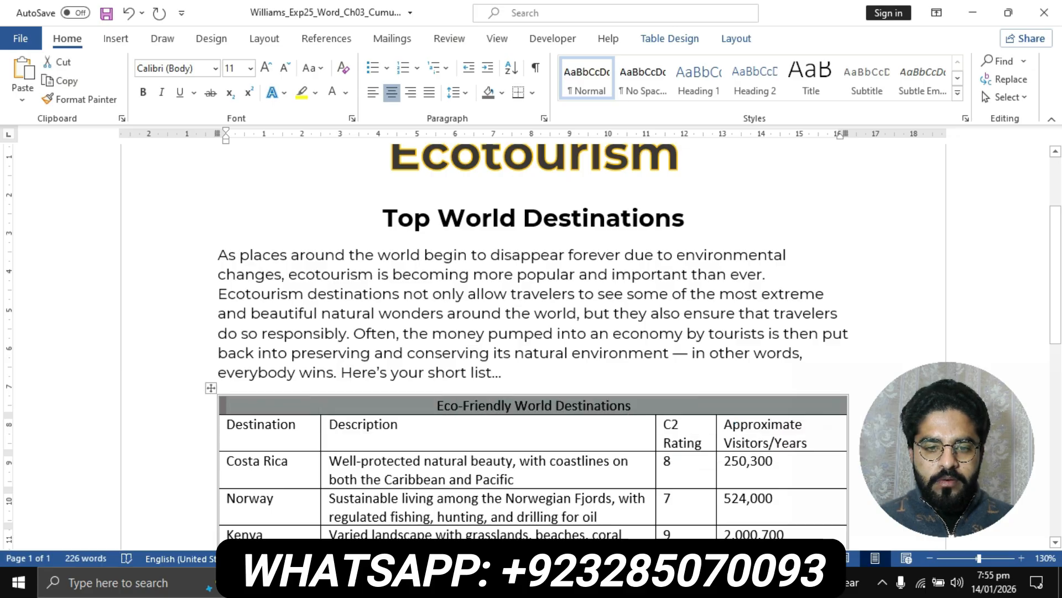
click(438, 406)
drag(437, 405, 631, 405)
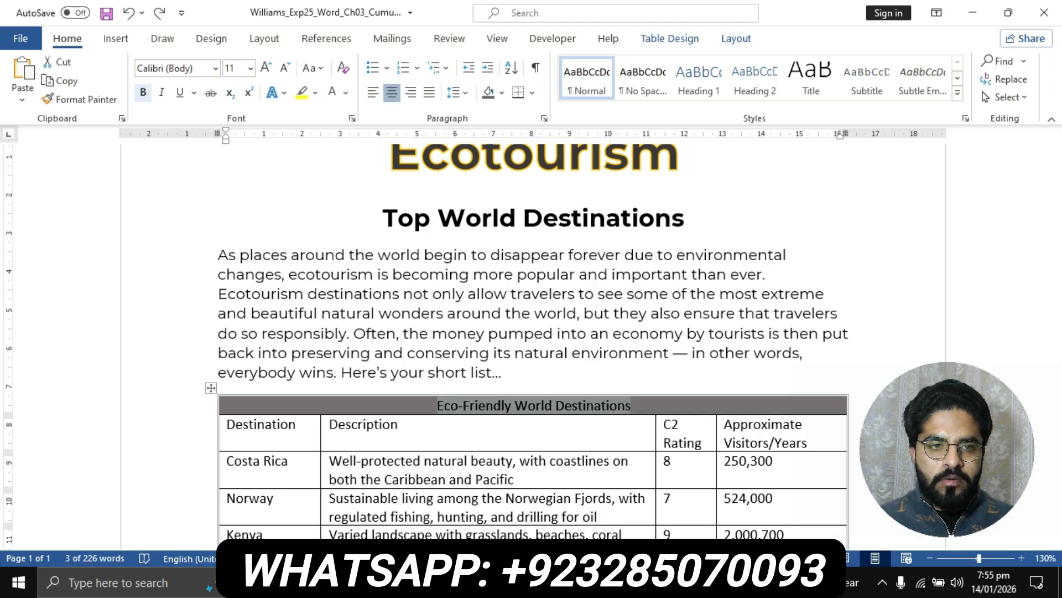
click(143, 93)
click(251, 68)
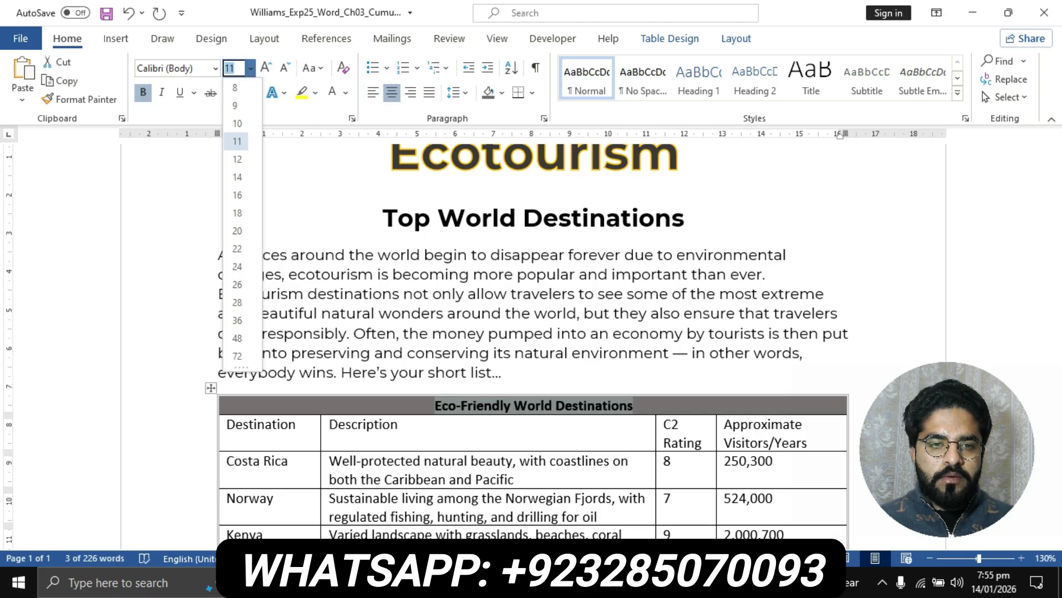
click(237, 177)
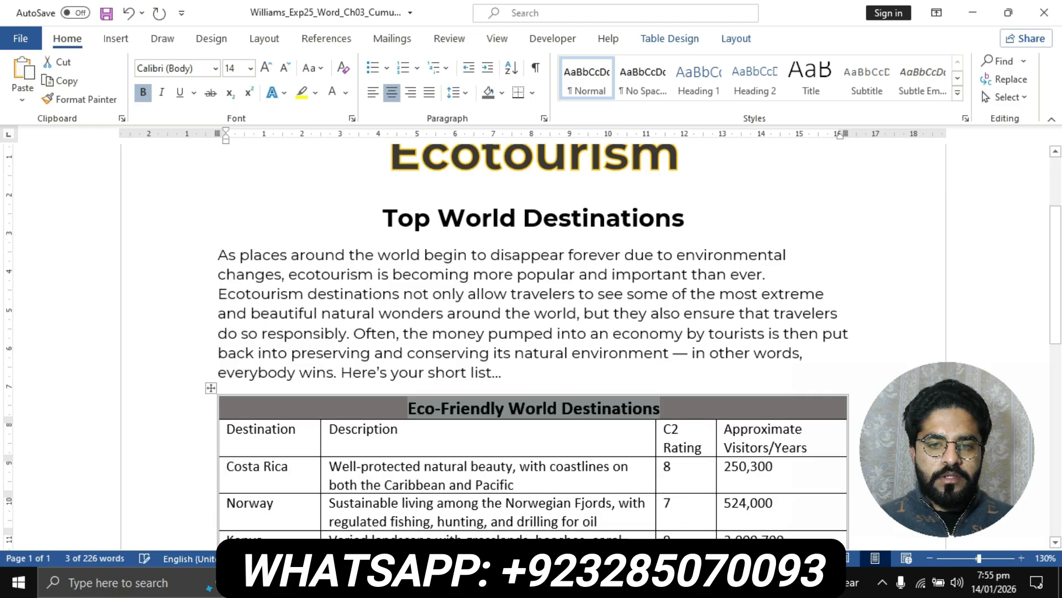
click(408, 409)
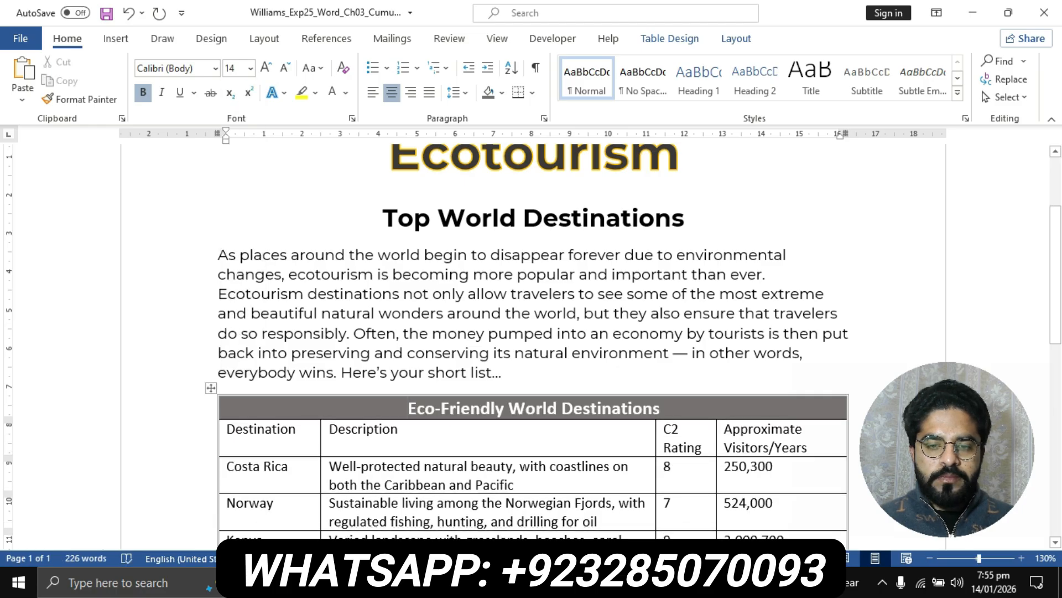
Step: Go back to the instructions and highlight the text of step 8 in yellow
scroll(531, 343, down, 2)
mouse_move(471, 583)
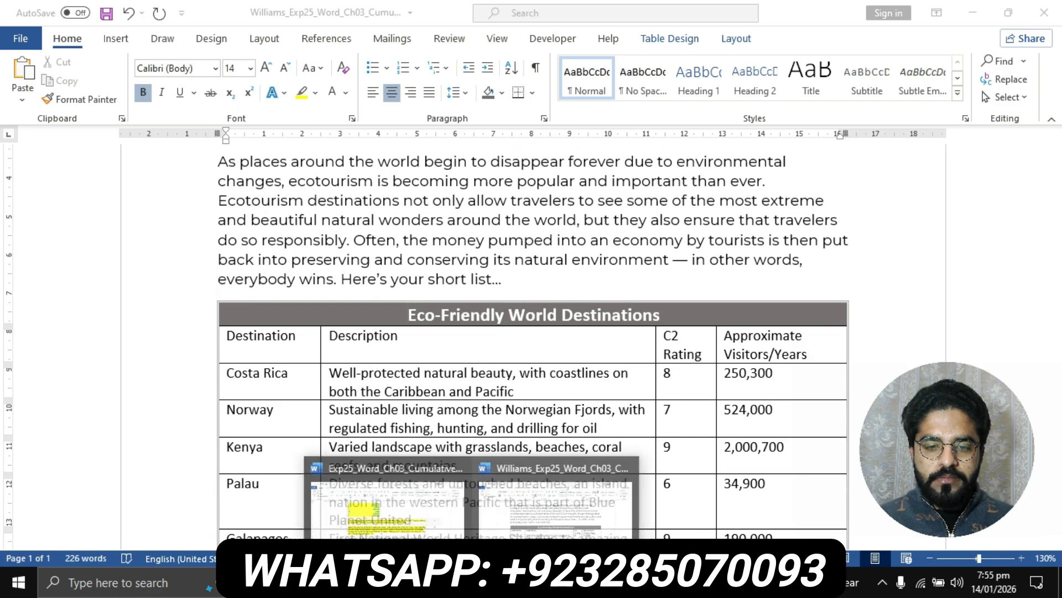
click(387, 498)
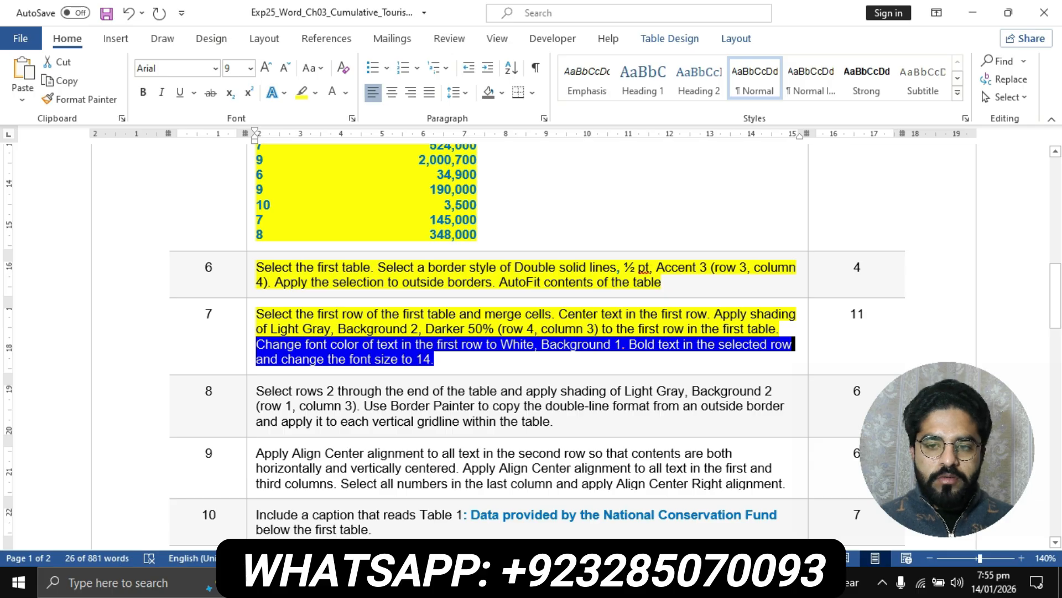
scroll(531, 343, down, 2)
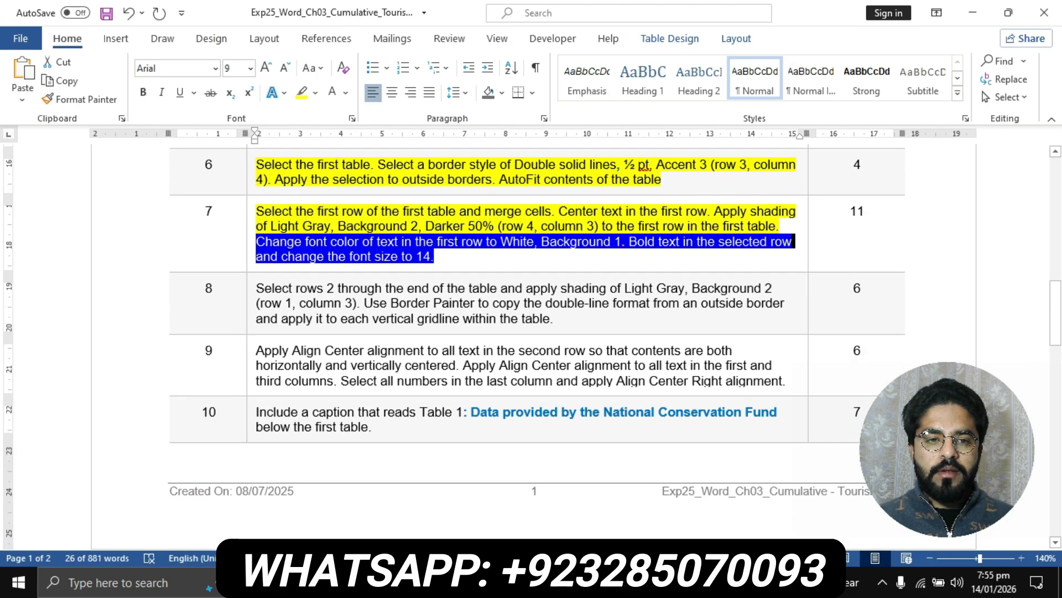
click(251, 291)
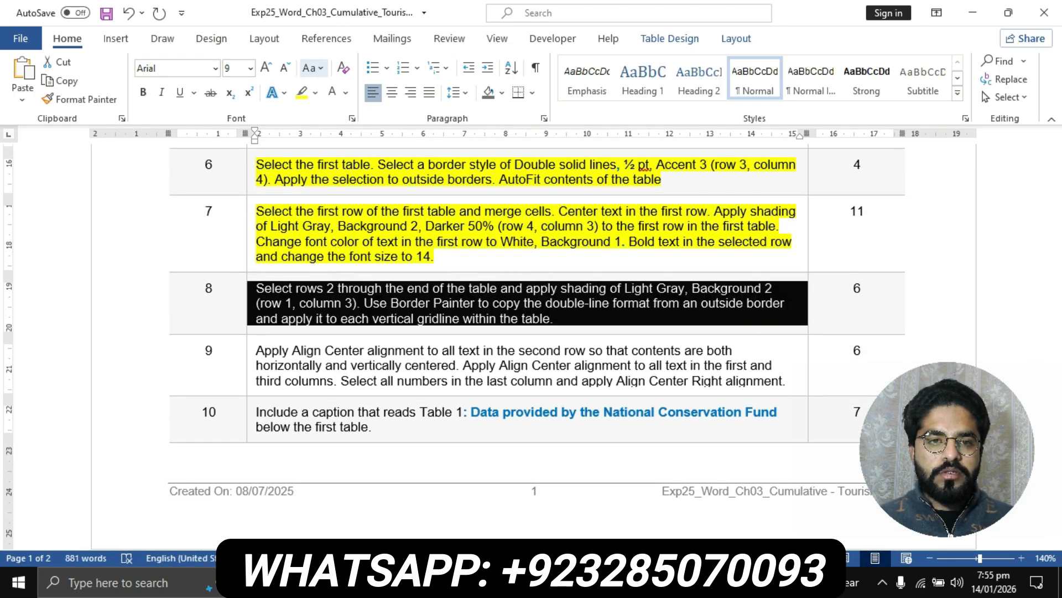
click(302, 92)
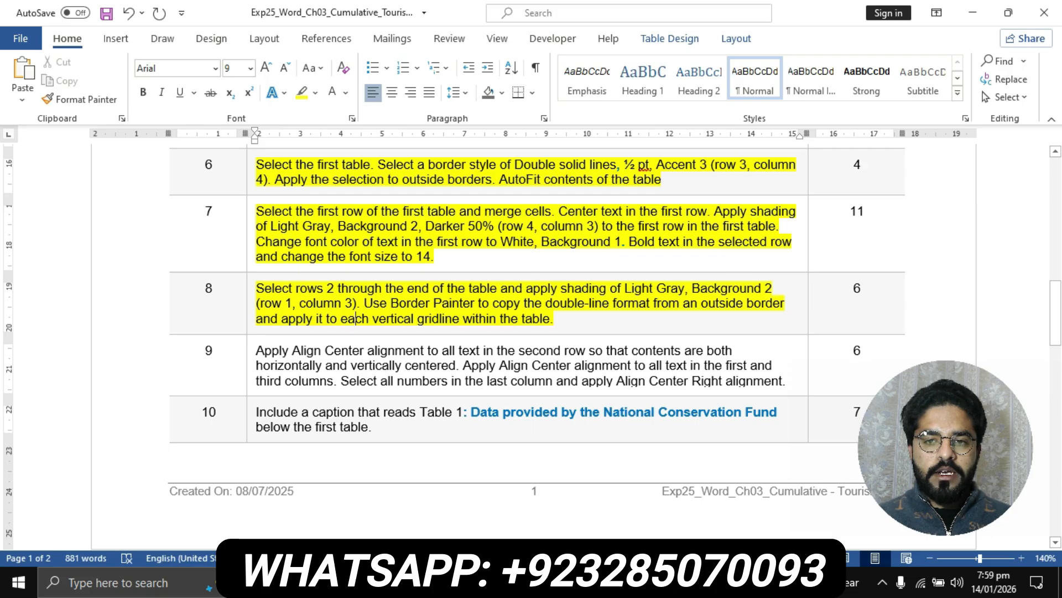
Step: In the flyer, shade row 2 through the end of the first table Light Gray, Background 2, rechecking the color in step 8
mouse_move(472, 582)
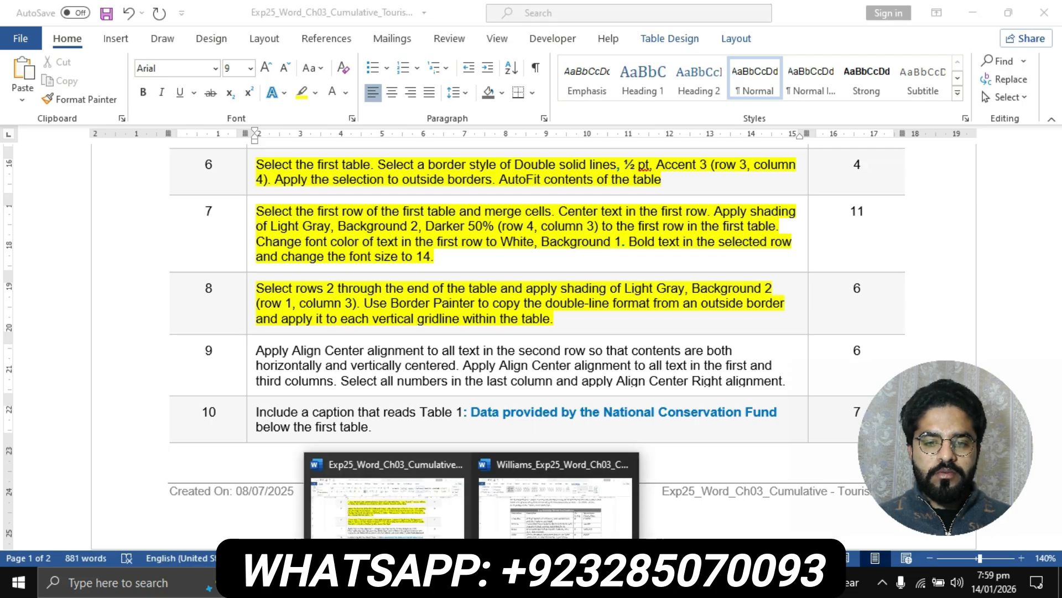
click(555, 495)
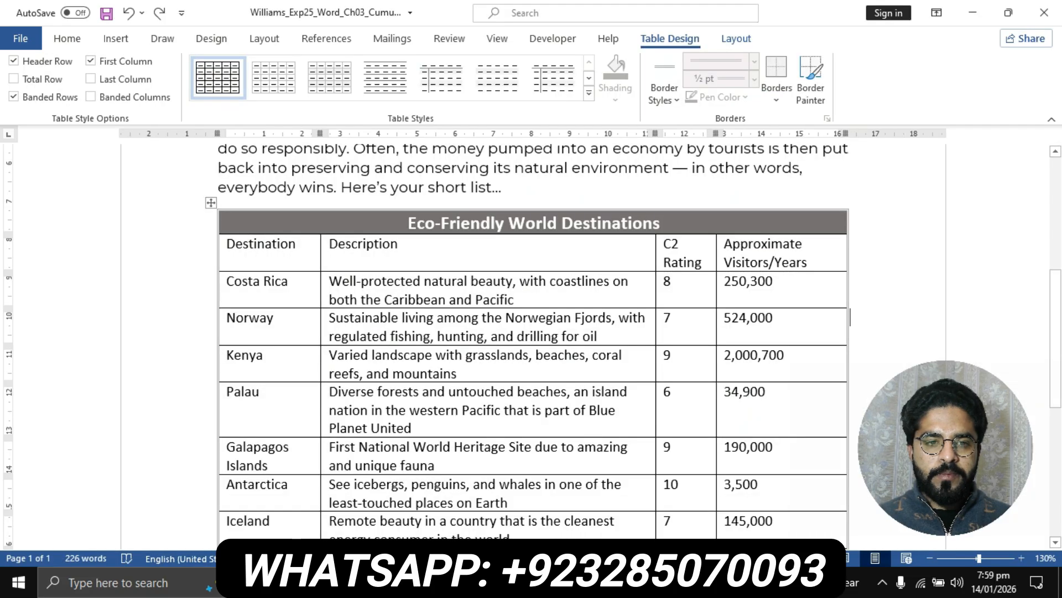
drag(229, 243, 816, 301)
scroll(533, 346, up, 5)
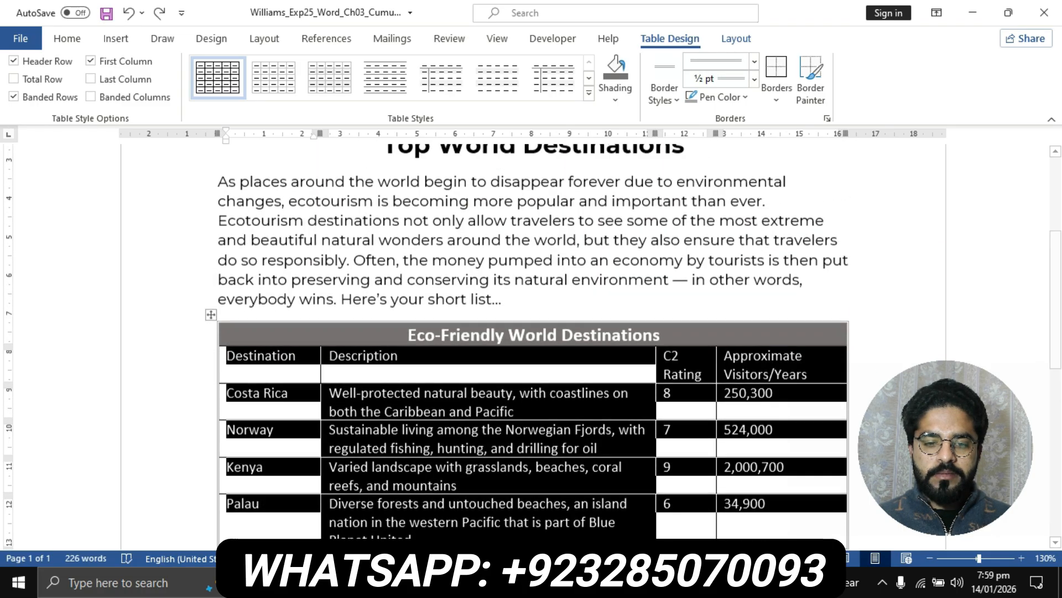
click(475, 582)
click(396, 542)
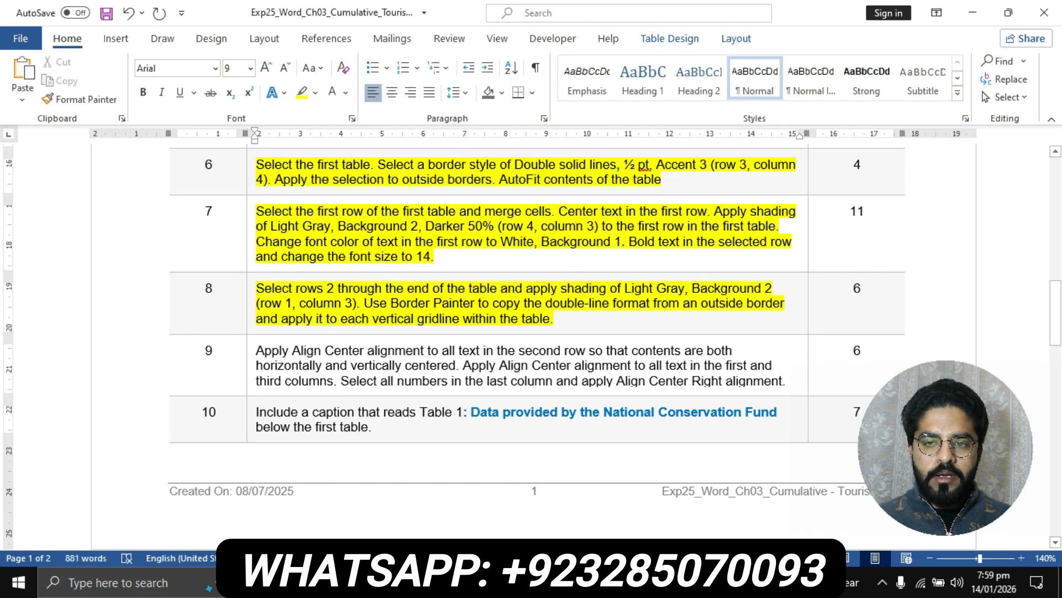
click(474, 582)
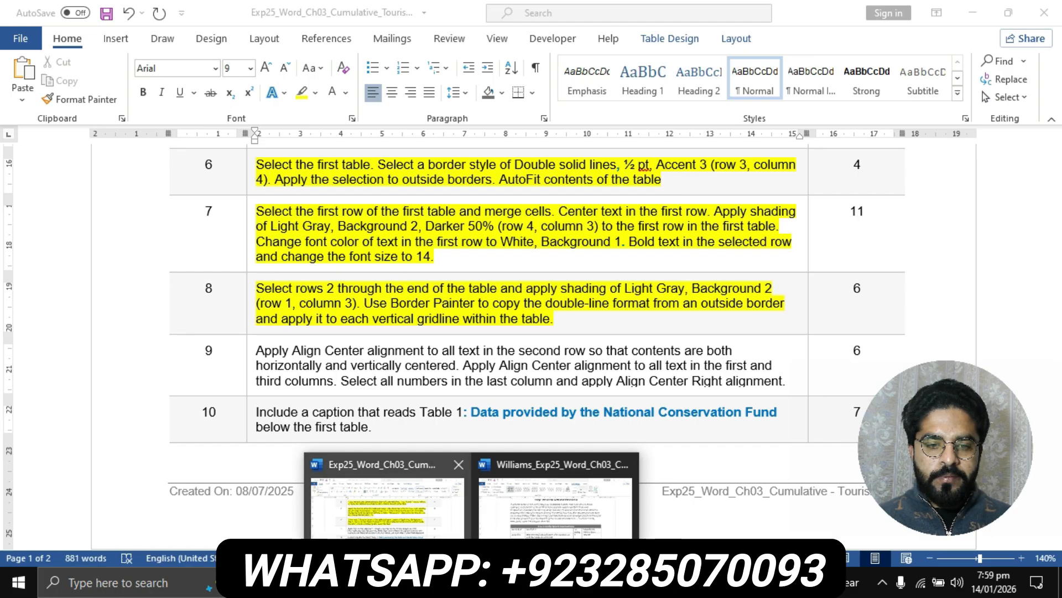
click(498, 512)
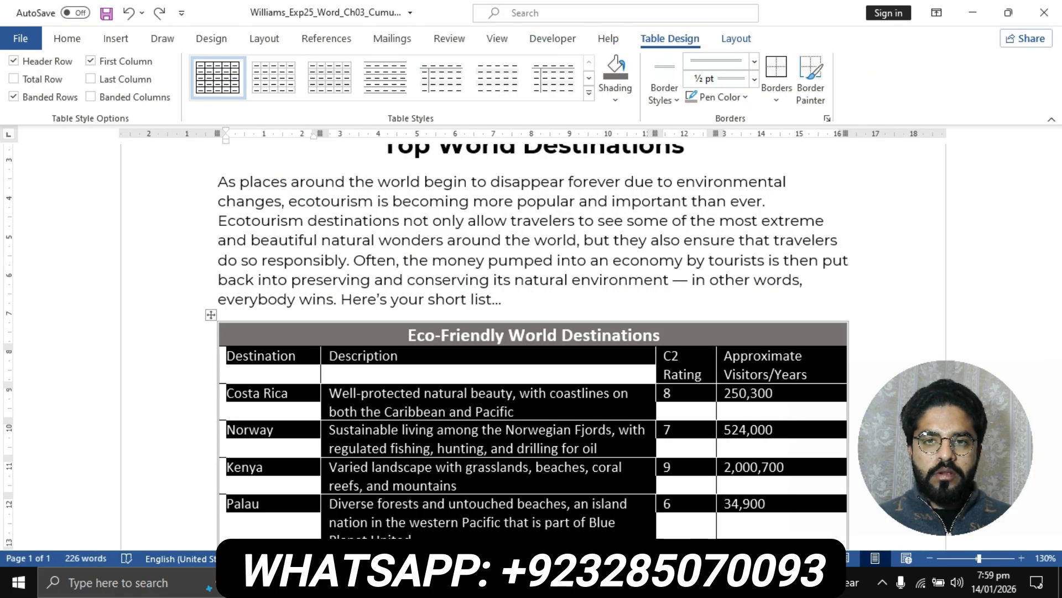
click(616, 100)
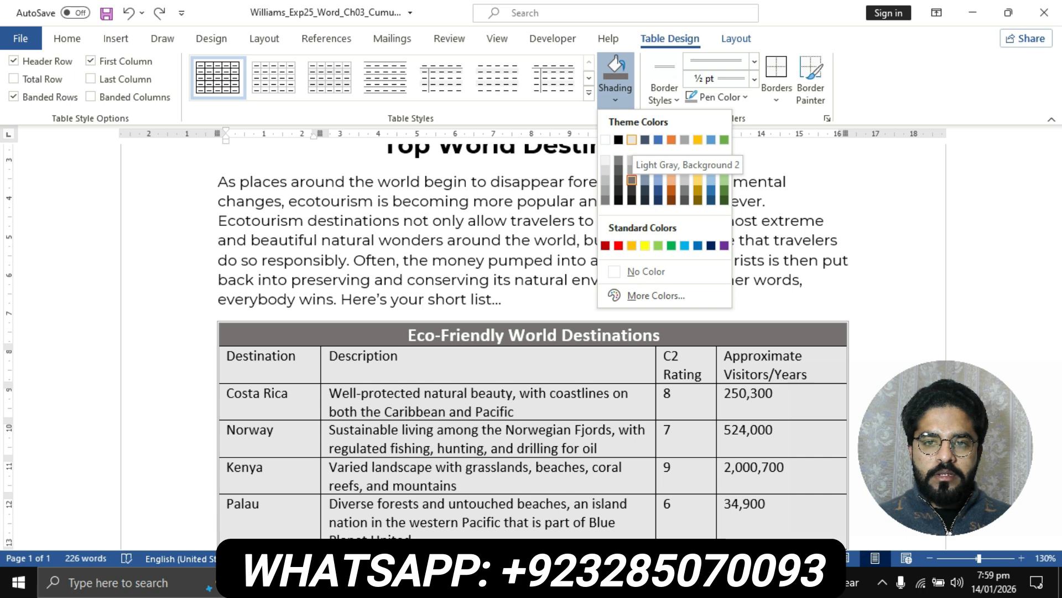
click(632, 180)
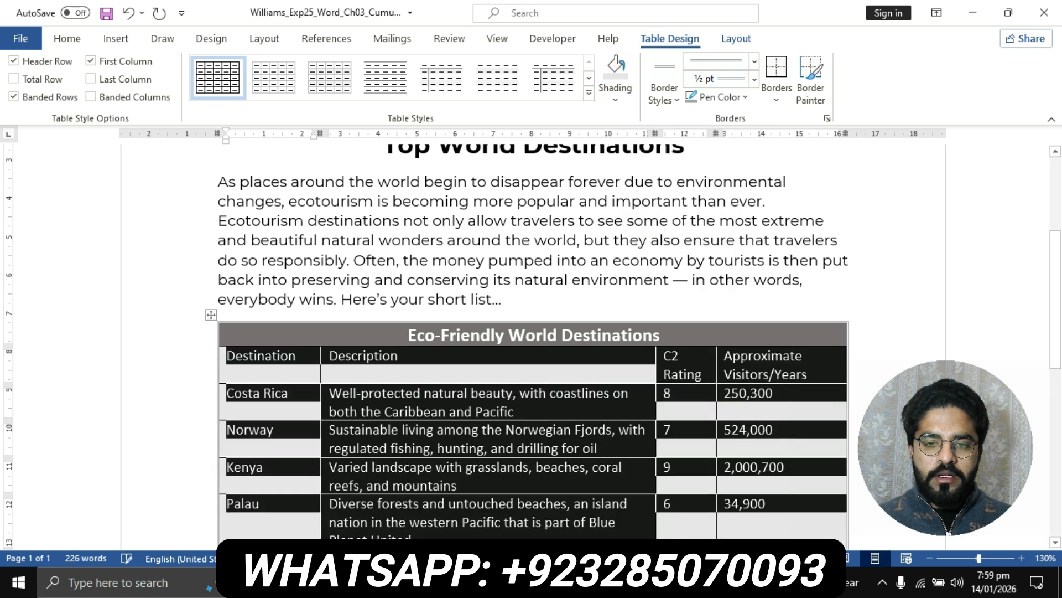
Step: Reread step 8's Border Painter requirement in the instructions and return to the flyer
click(471, 583)
click(388, 501)
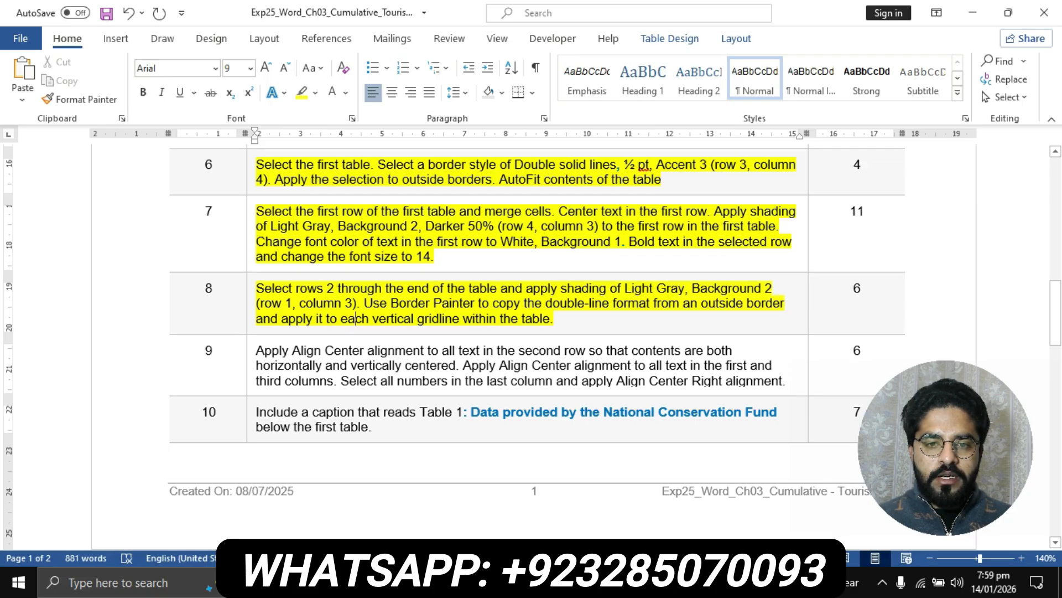
click(472, 582)
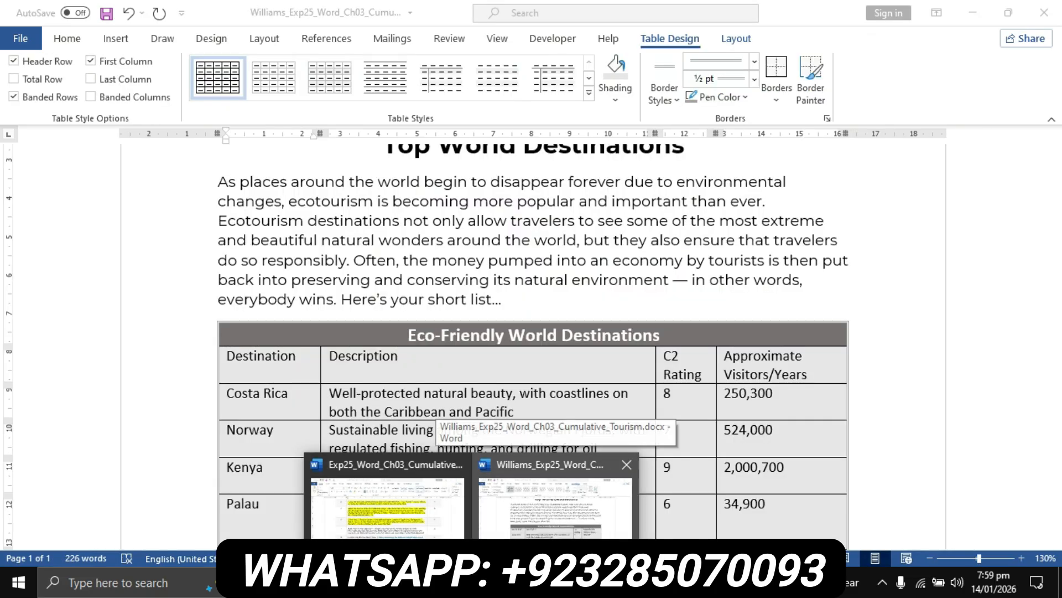
click(555, 501)
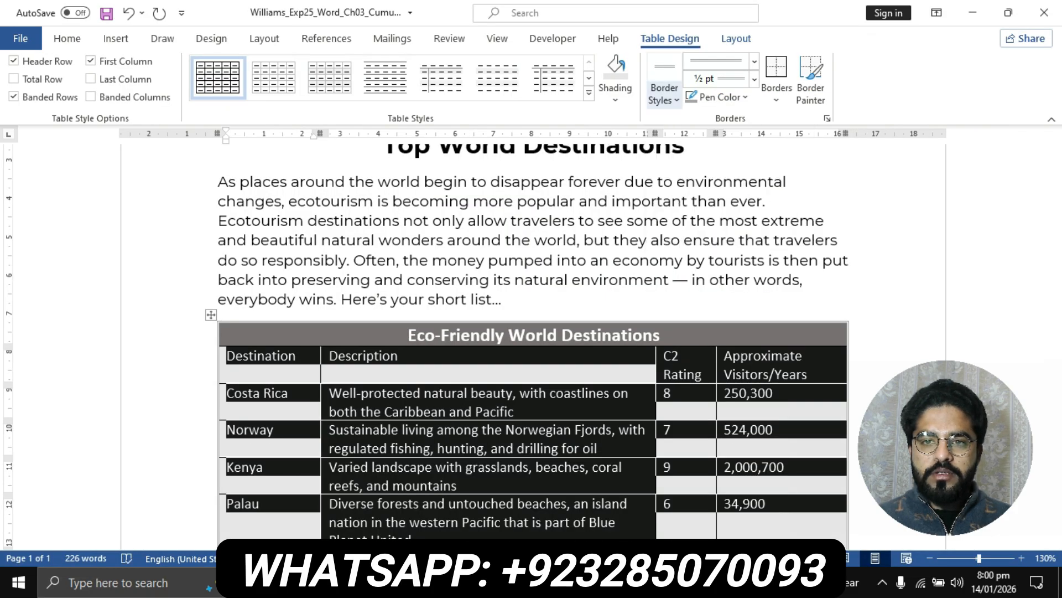
Step: Use Border Painter with the Double solid lines, ½ pt, Accent 3 style on each vertical gridline within the first table
click(664, 91)
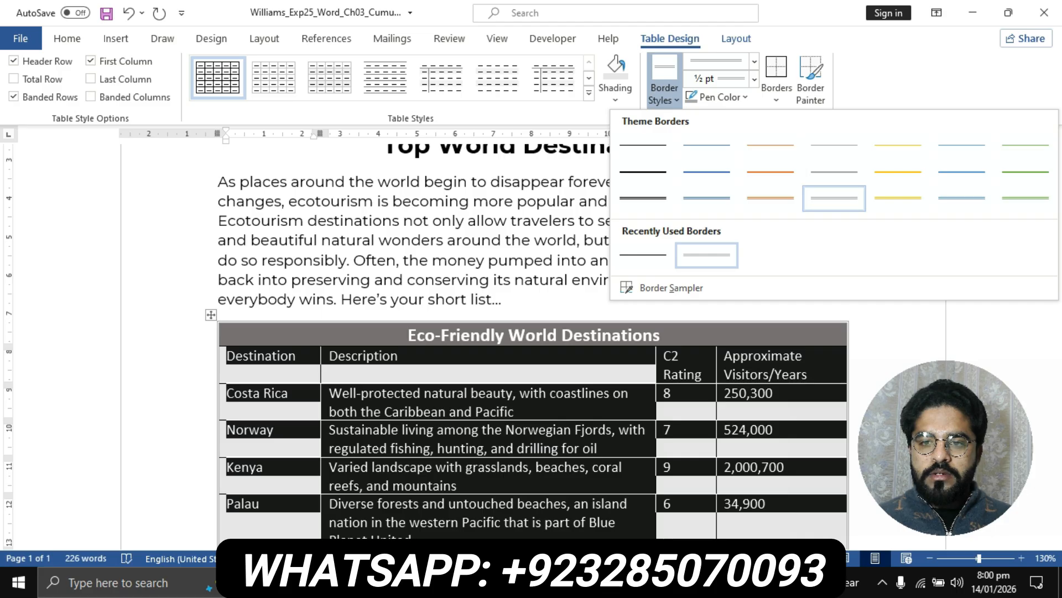
click(834, 198)
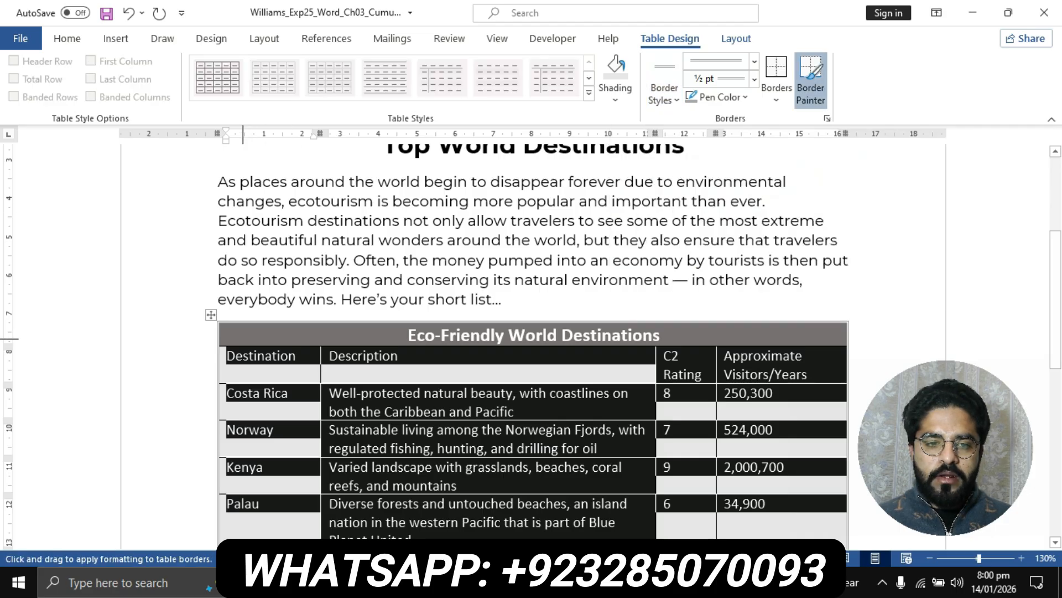
scroll(221, 325, down, 2)
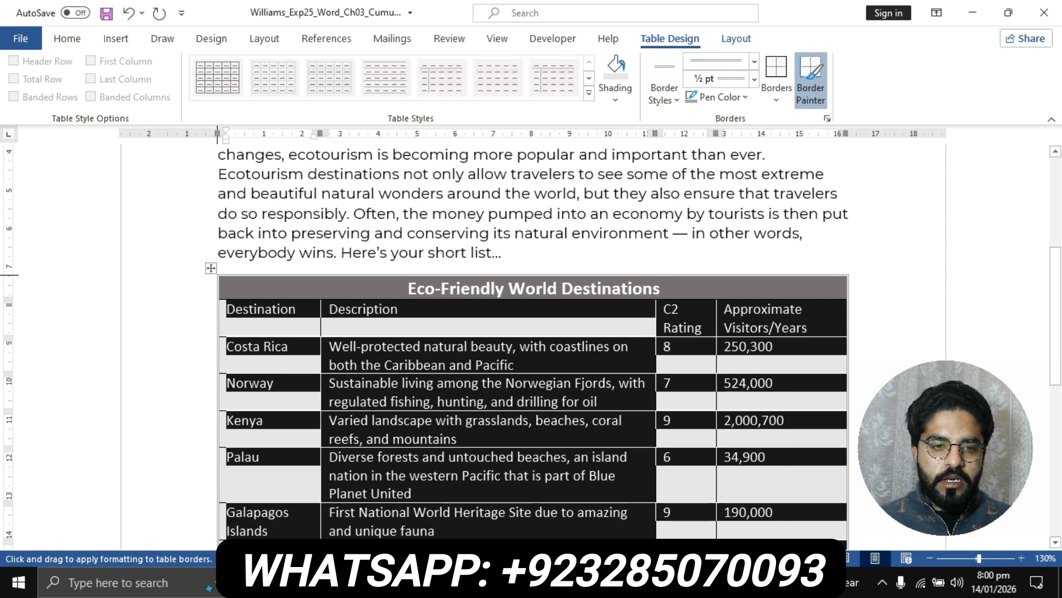
mouse_move(218, 274)
mouse_down()
mouse_move(218, 536)
mouse_move(228, 382)
mouse_move(229, 401)
mouse_up()
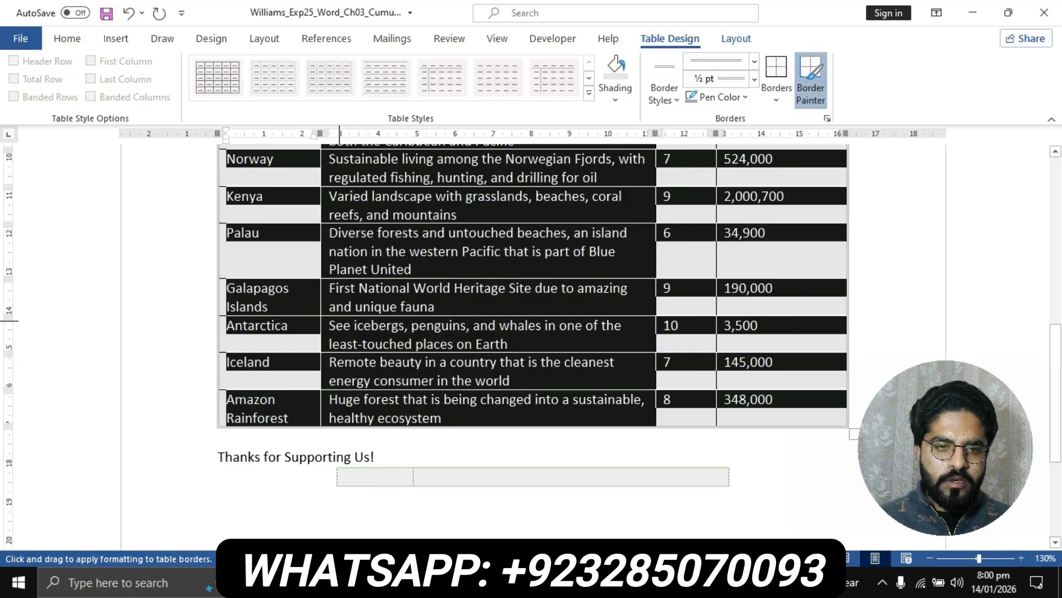
scroll(339, 319, up, 2)
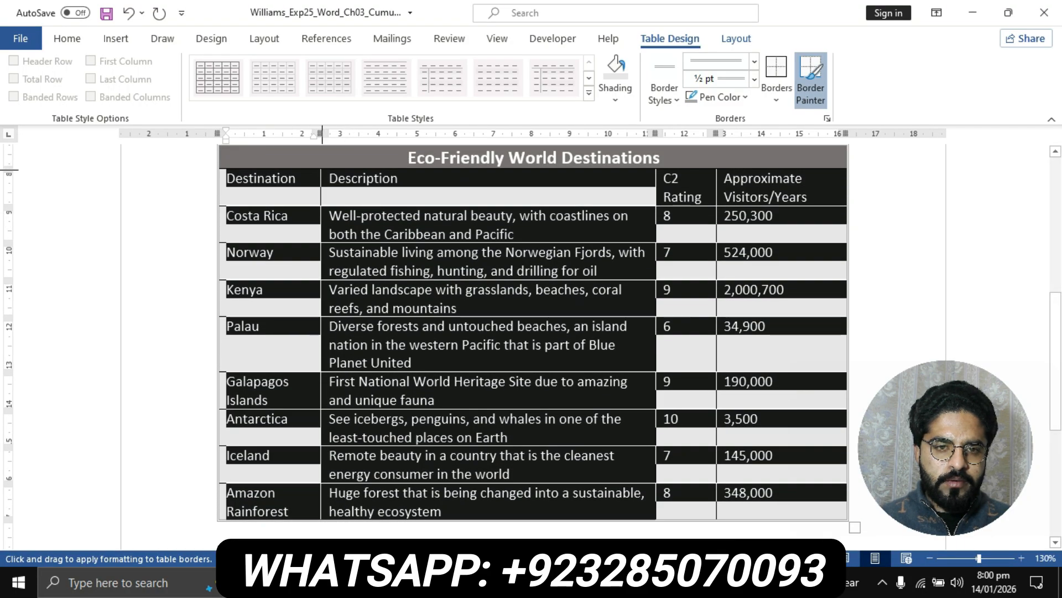
drag(322, 169, 317, 498)
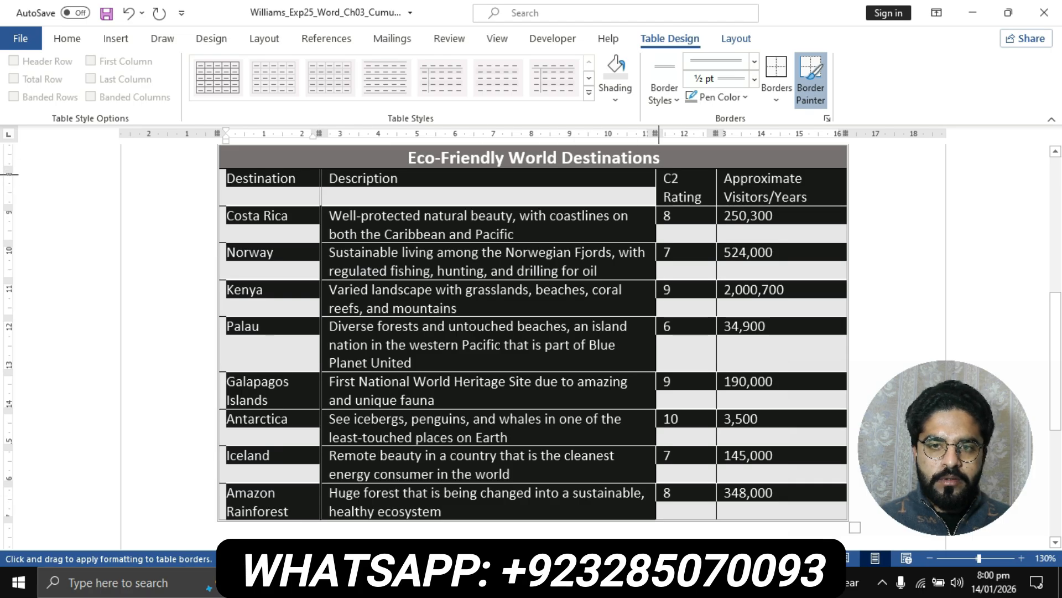
drag(656, 169, 659, 513)
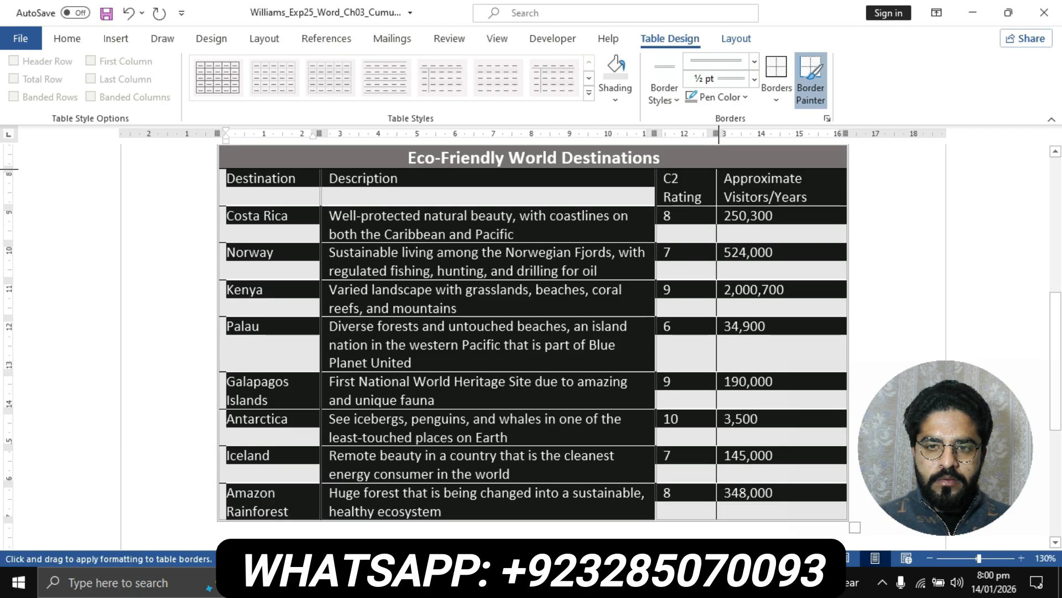
drag(718, 169, 713, 517)
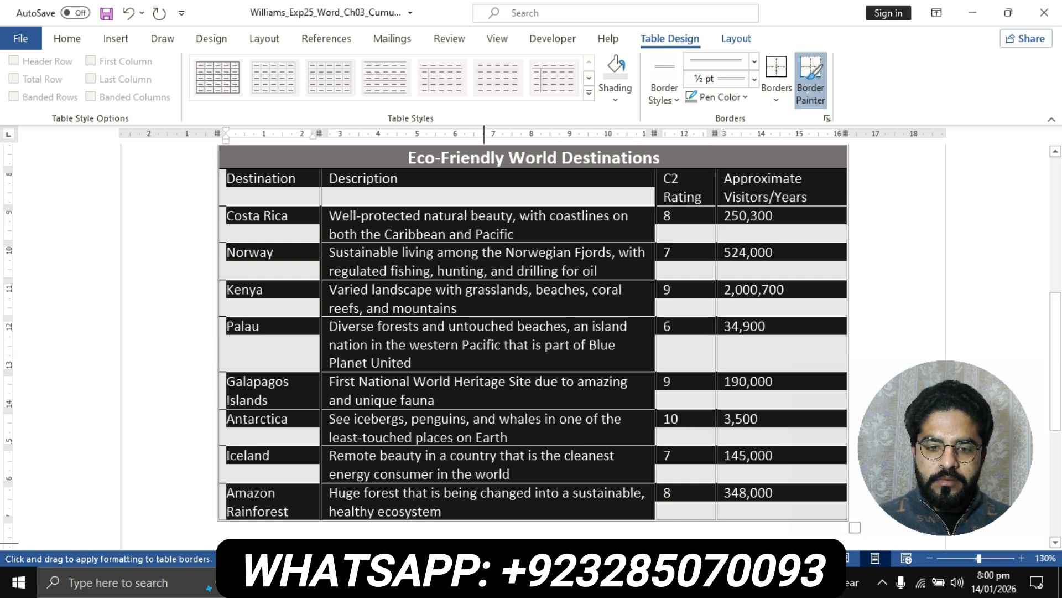
click(486, 381)
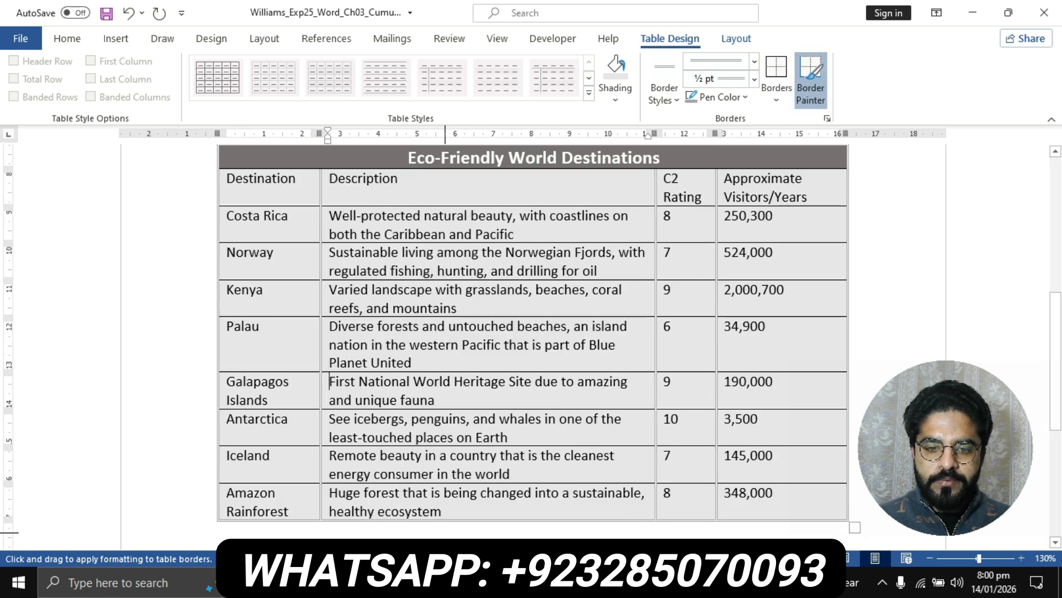
Step: Return to the instructions document and look through the completed steps and the remaining steps 9 through 19
click(472, 582)
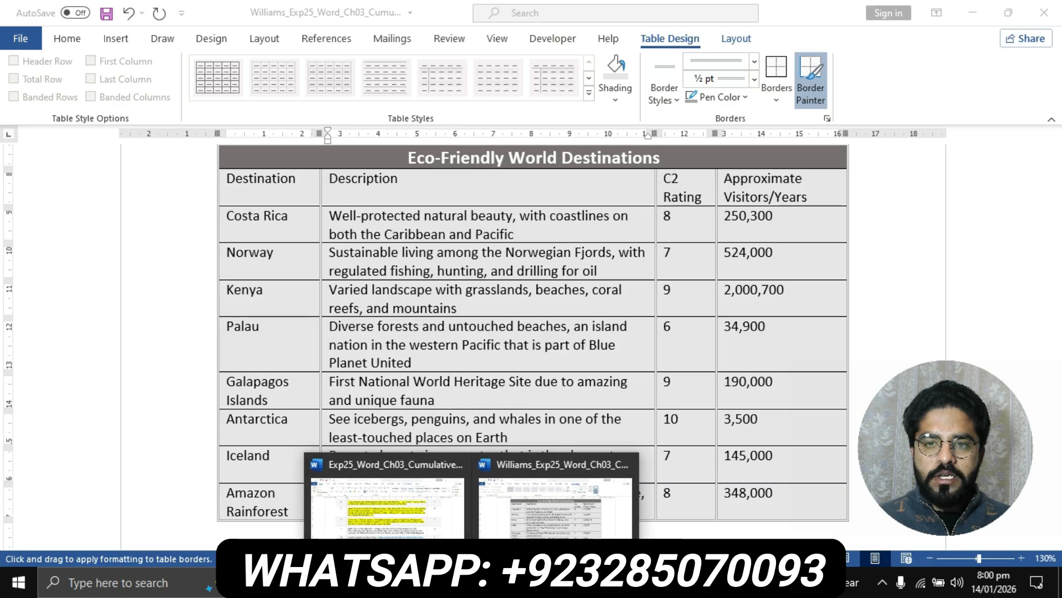
click(555, 507)
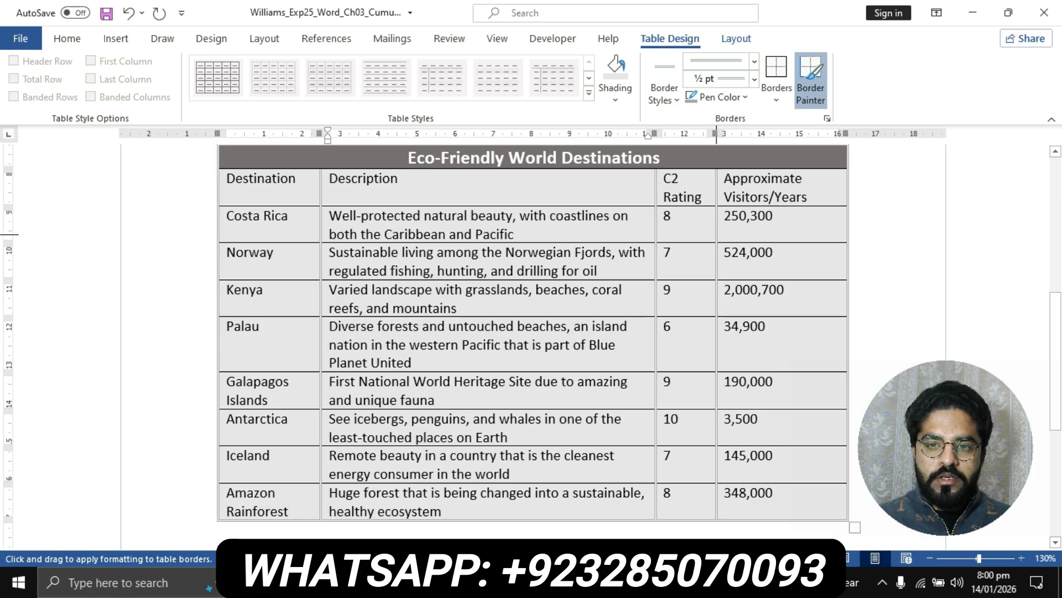
click(471, 583)
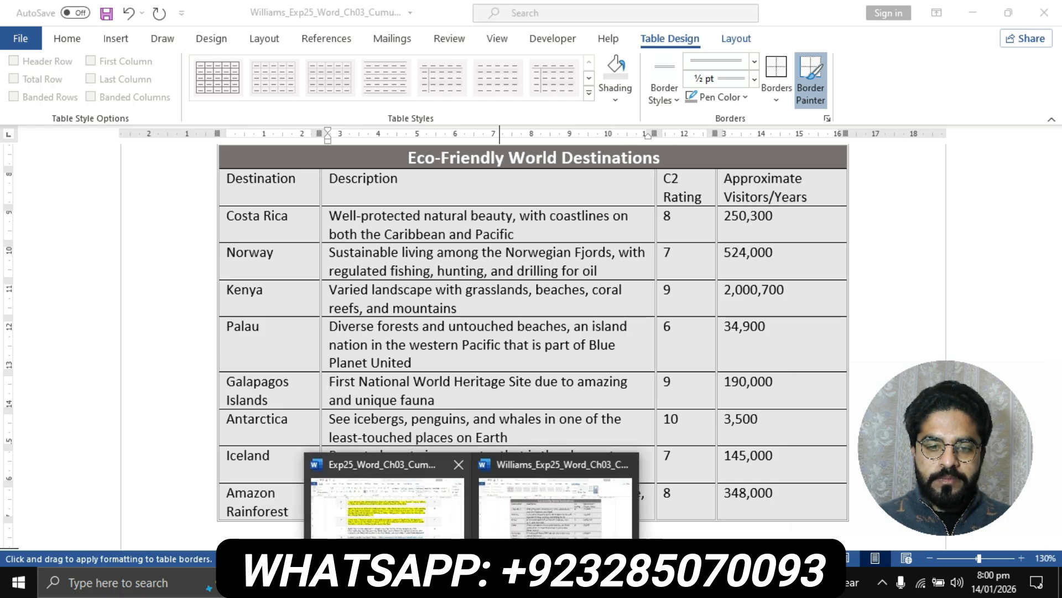
click(387, 498)
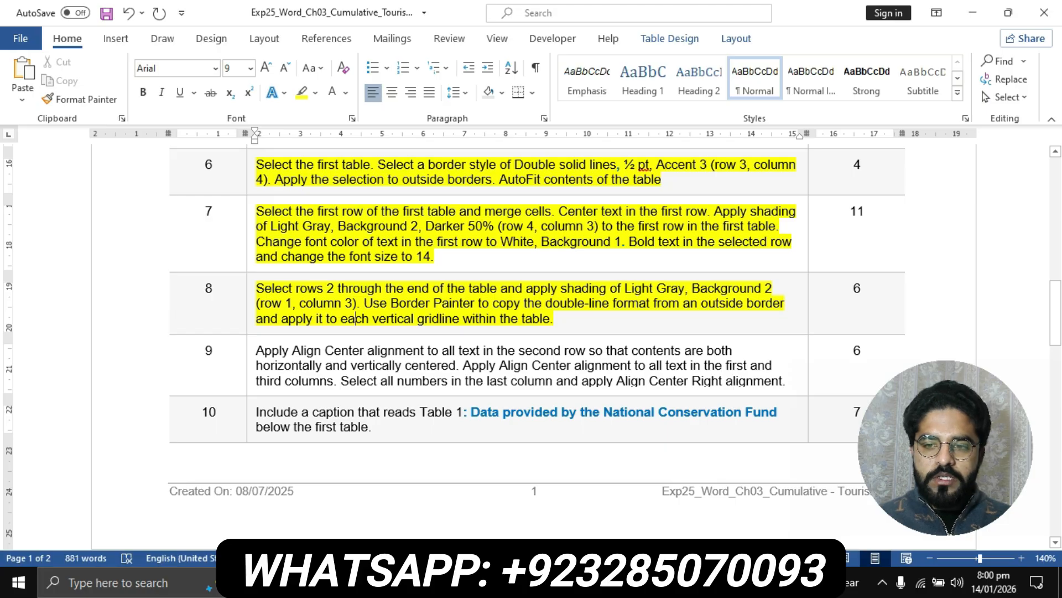
scroll(536, 343, up, 9)
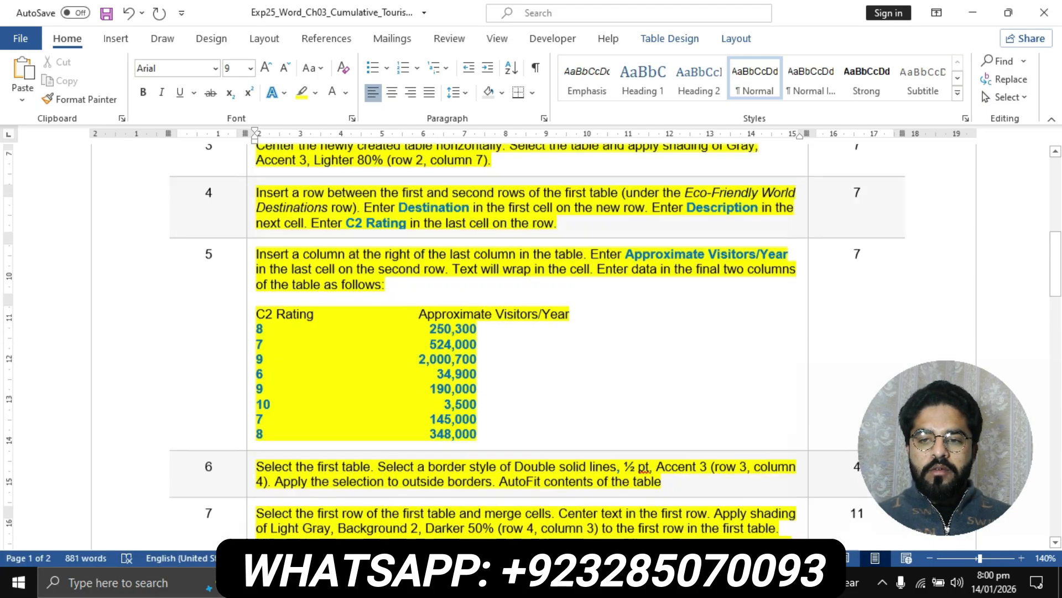
scroll(536, 343, down, 8)
scroll(536, 343, down, 15)
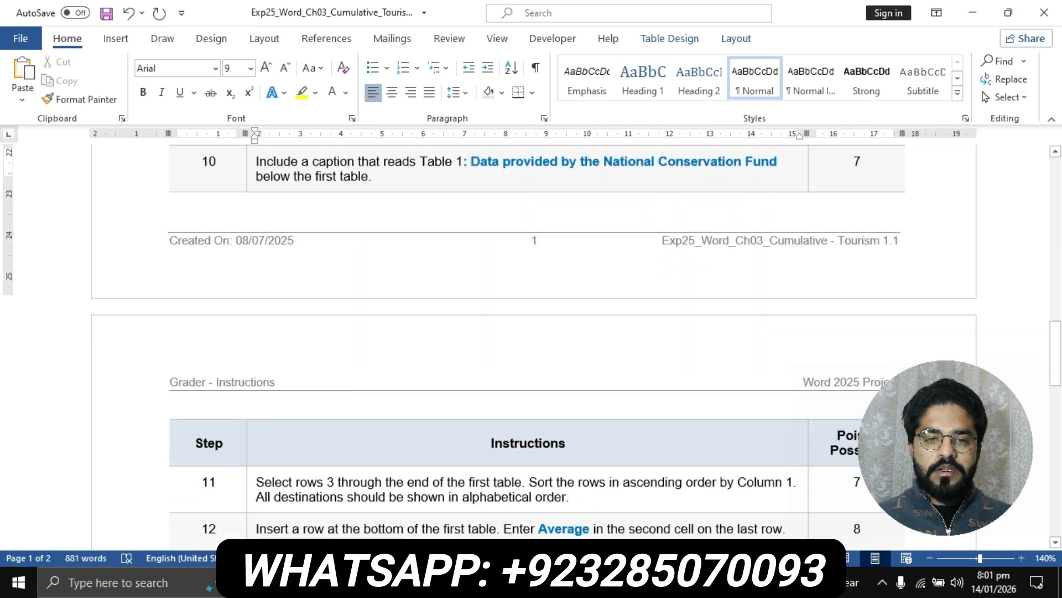
scroll(537, 344, down, 3)
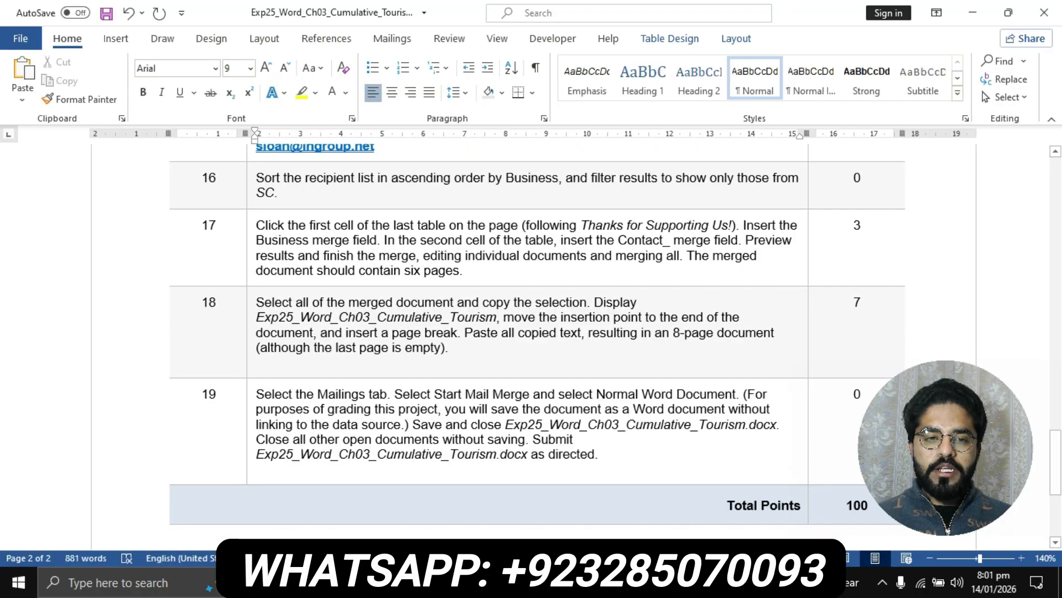
scroll(537, 343, up, 9)
scroll(537, 343, up, 15)
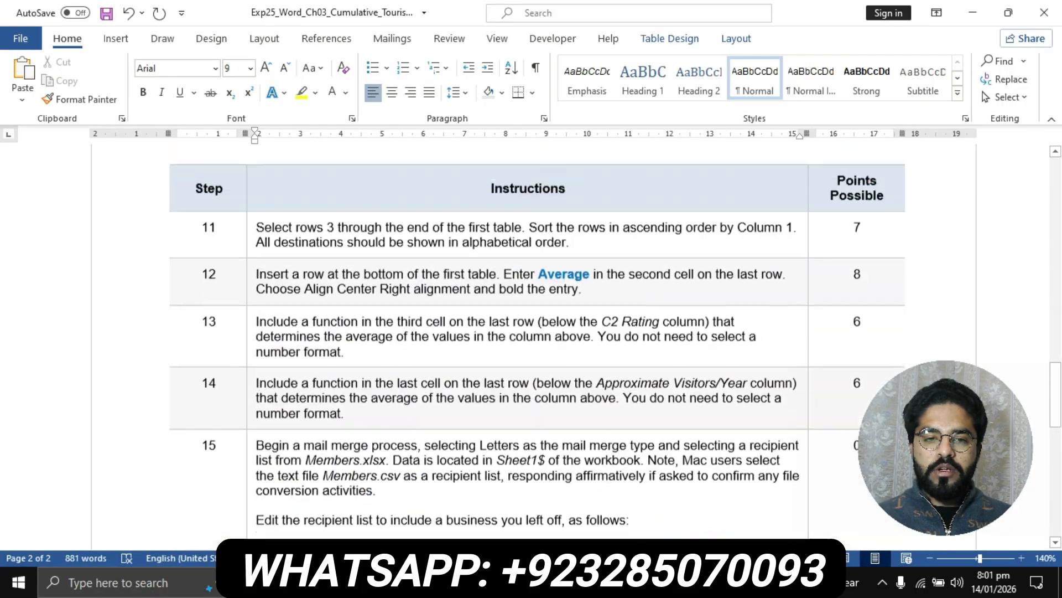
scroll(537, 343, up, 10)
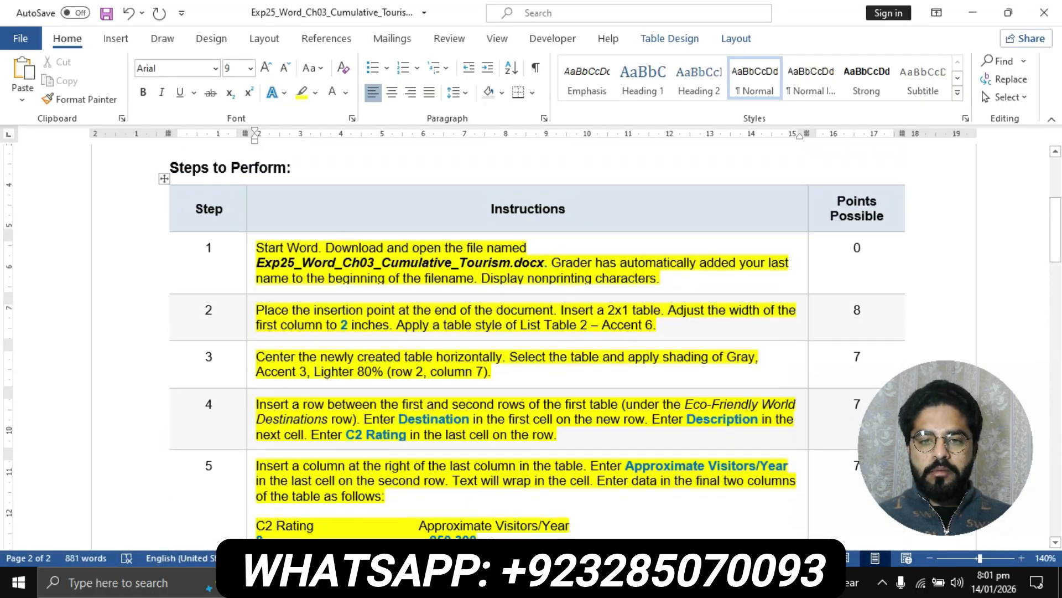